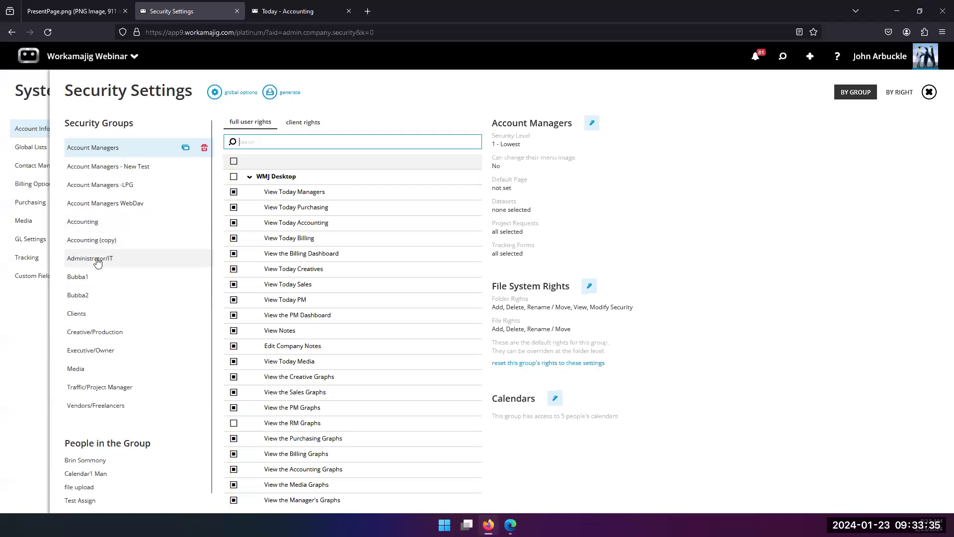
Step: Duplicate the Account Managers security group and confirm the copy
click(94, 148)
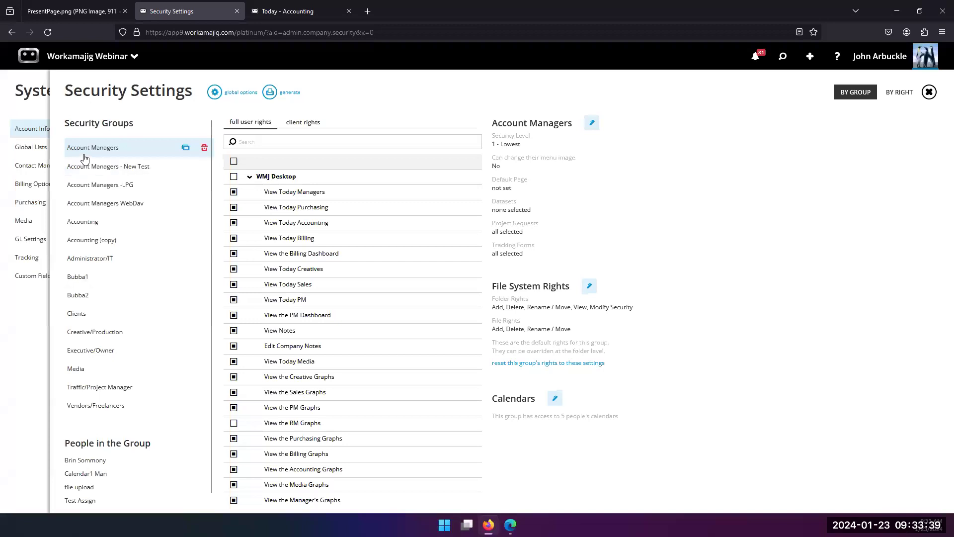
click(183, 148)
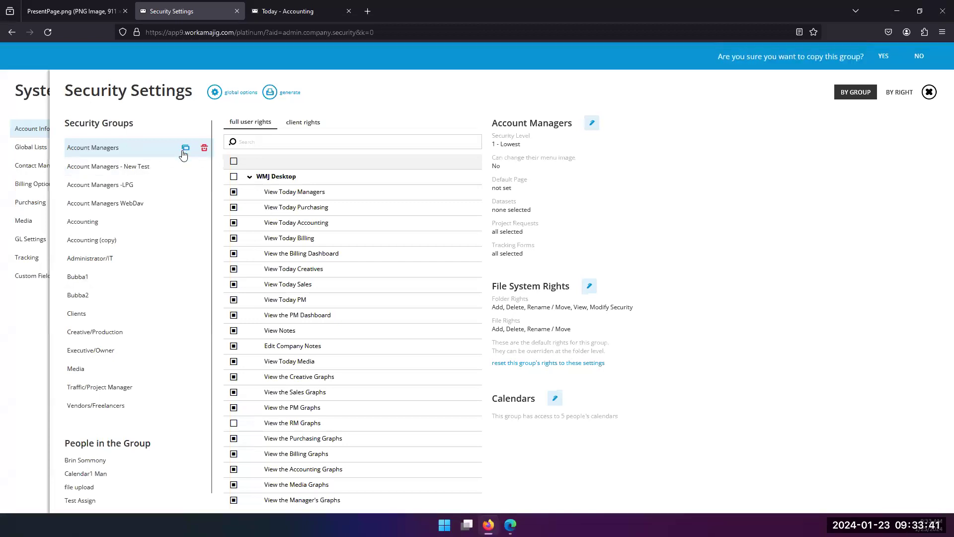
click(886, 57)
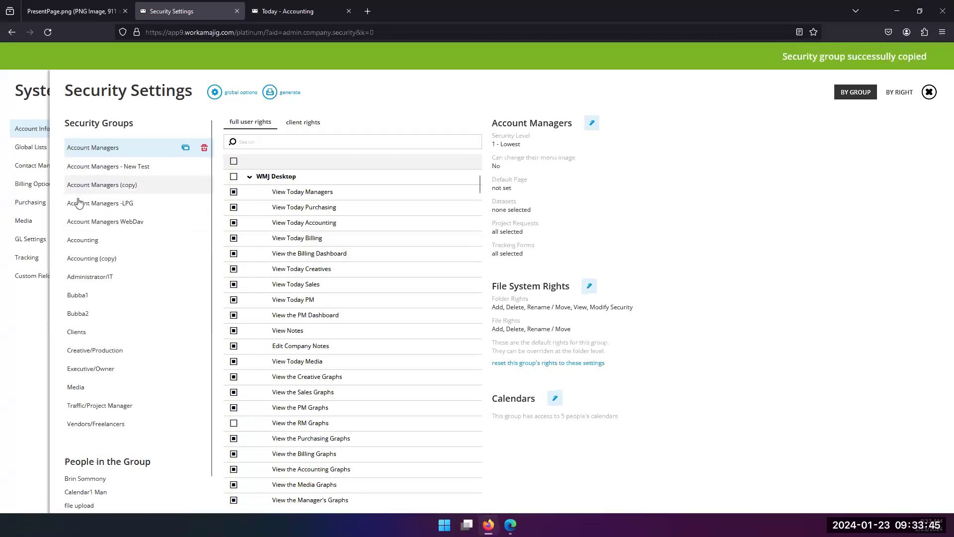
Step: Rename the copied Account Managers group to "Account Managers-Super AE" and save it
click(119, 192)
click(620, 122)
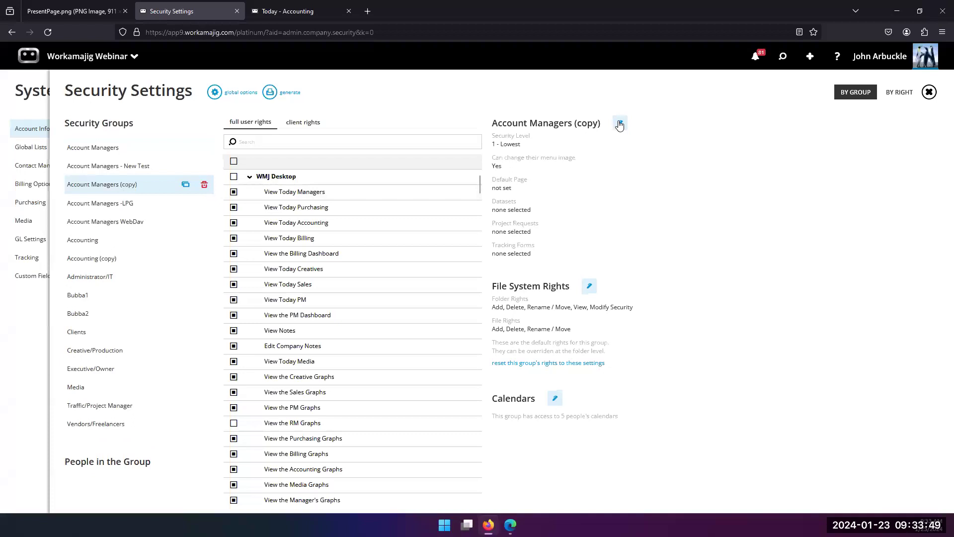
drag(744, 136, 727, 135)
text(-Super AE)
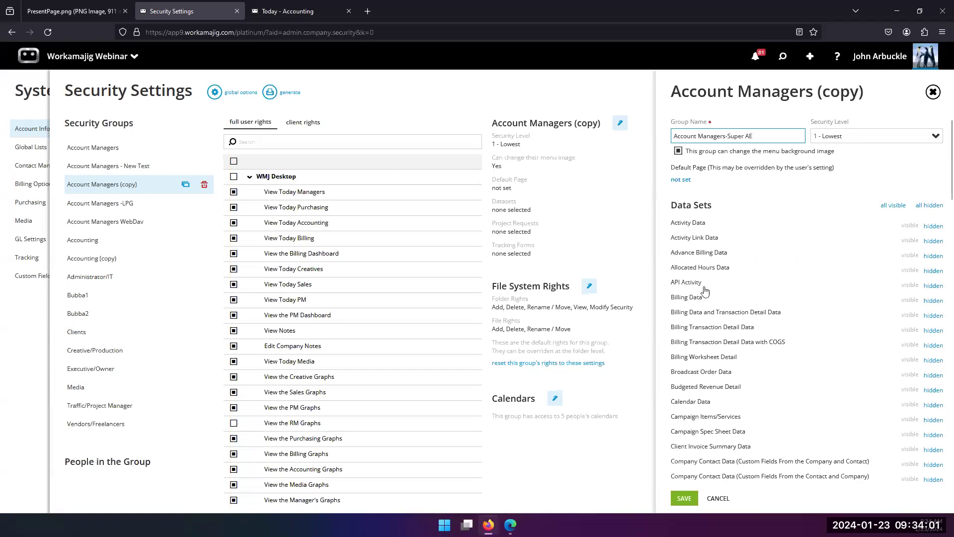
scroll(705, 292, down, 4)
click(684, 499)
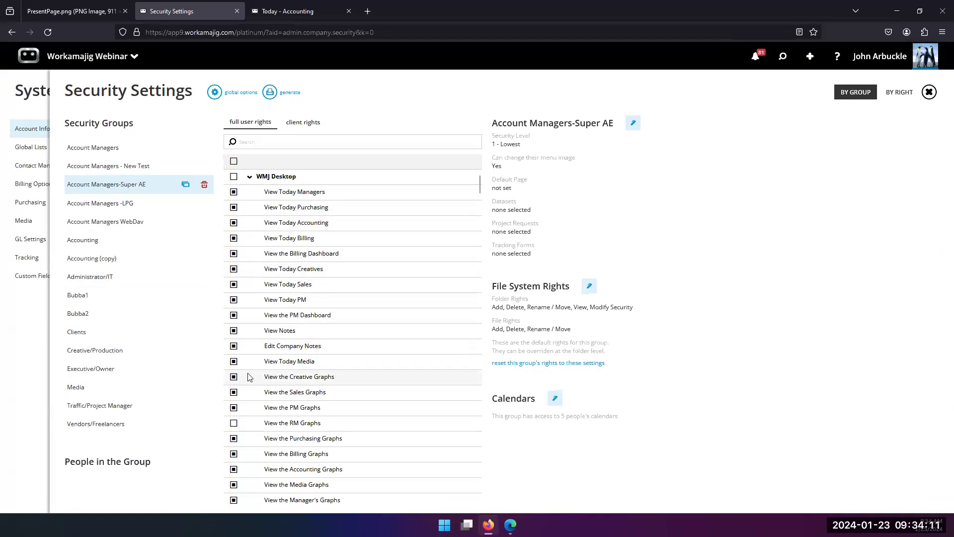
Step: Review the WMJ Desktop and System Administration rights of the Account Managers-Super AE group
scroll(288, 276, down, 10)
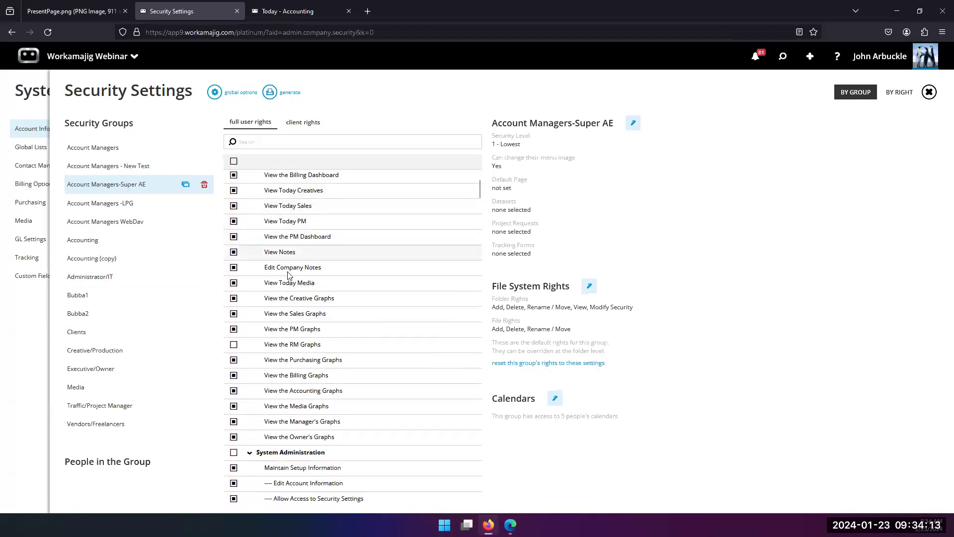
scroll(289, 275, down, 5)
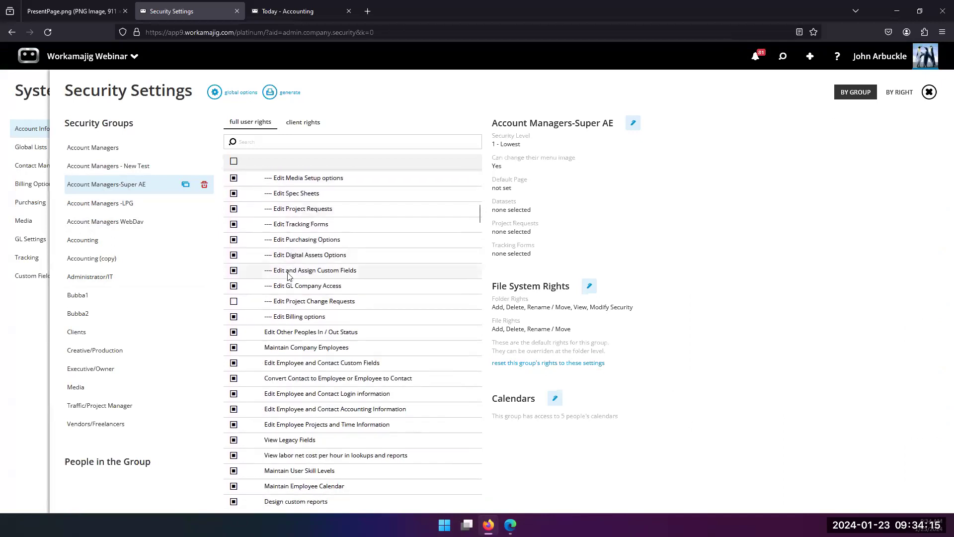
scroll(287, 276, up, 3)
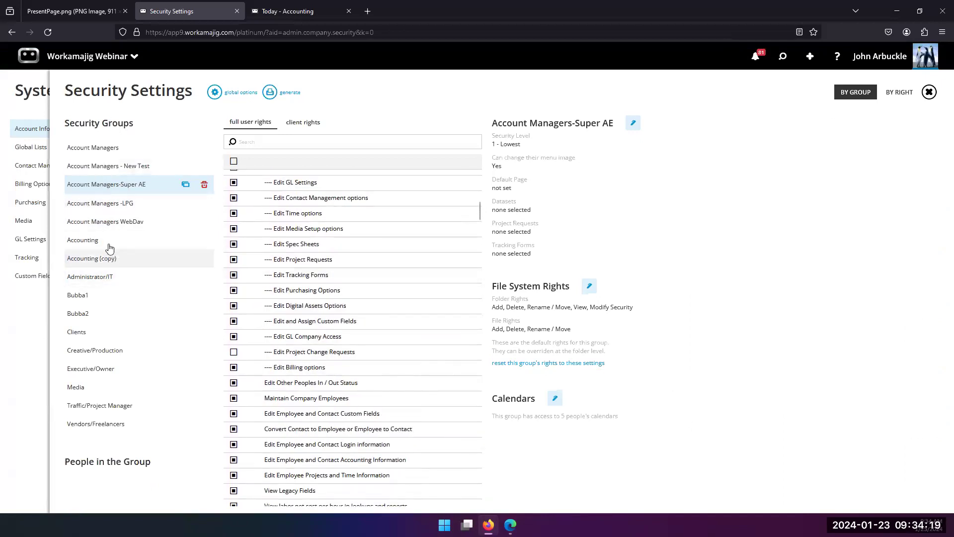
scroll(320, 296, down, 2)
scroll(319, 293, up, 3)
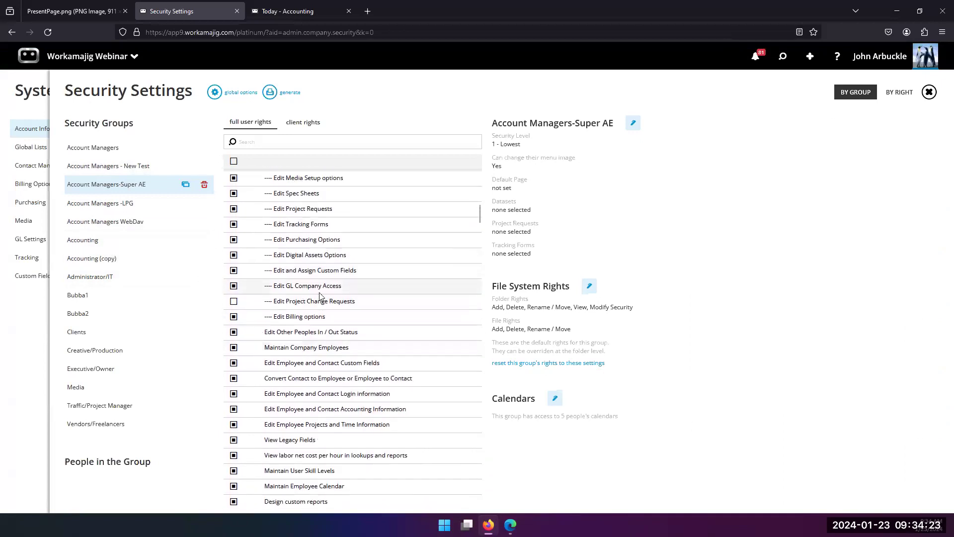
scroll(318, 292, down, 1)
scroll(318, 295, up, 2)
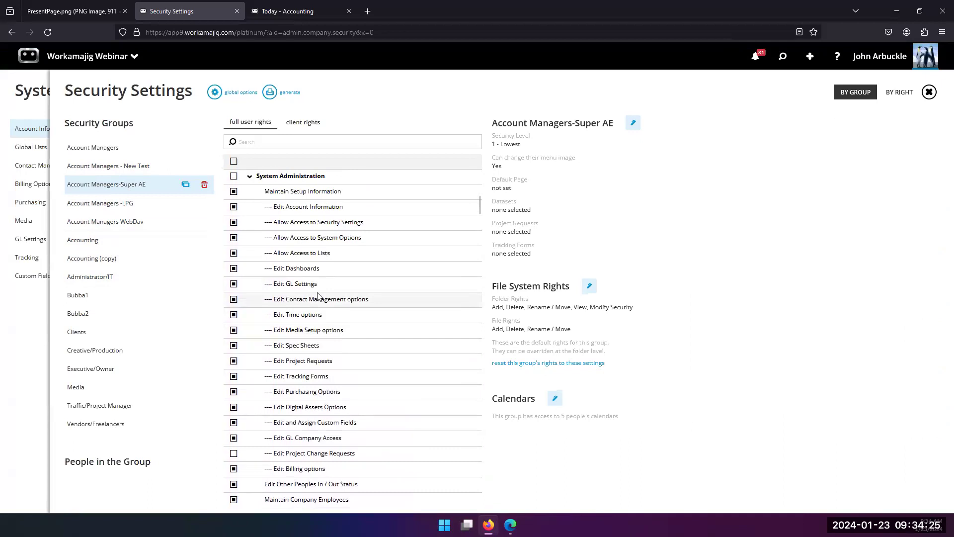
scroll(318, 296, up, 2)
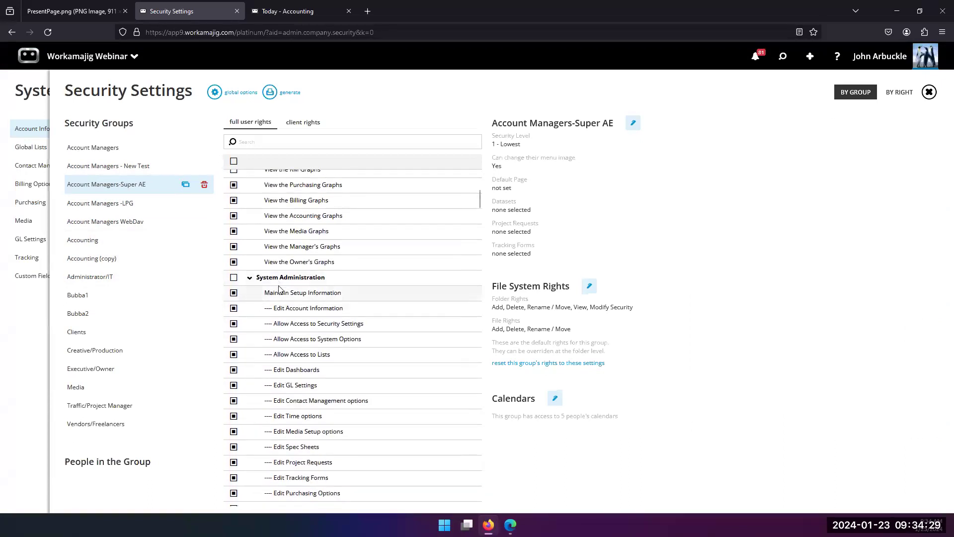
scroll(279, 289, down, 1)
scroll(279, 289, up, 1)
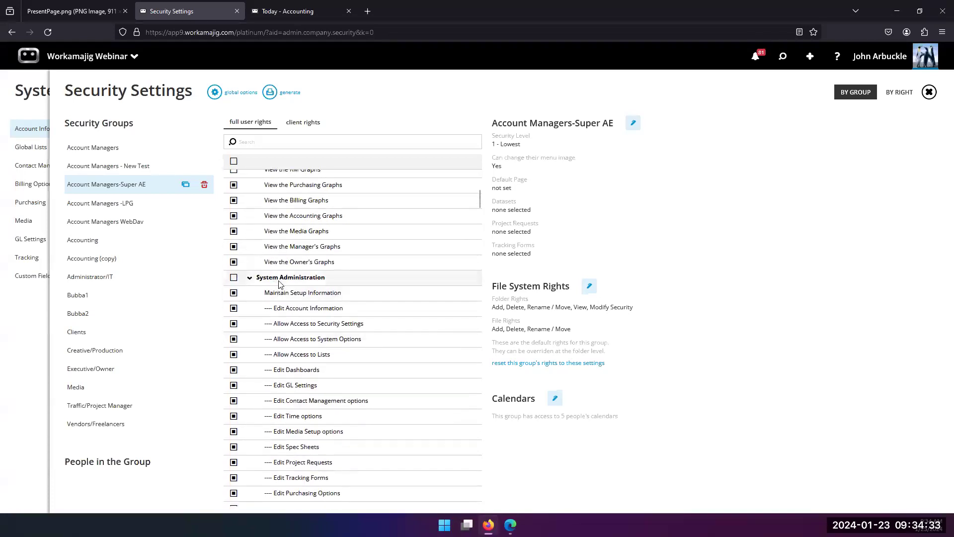
scroll(279, 284, down, 2)
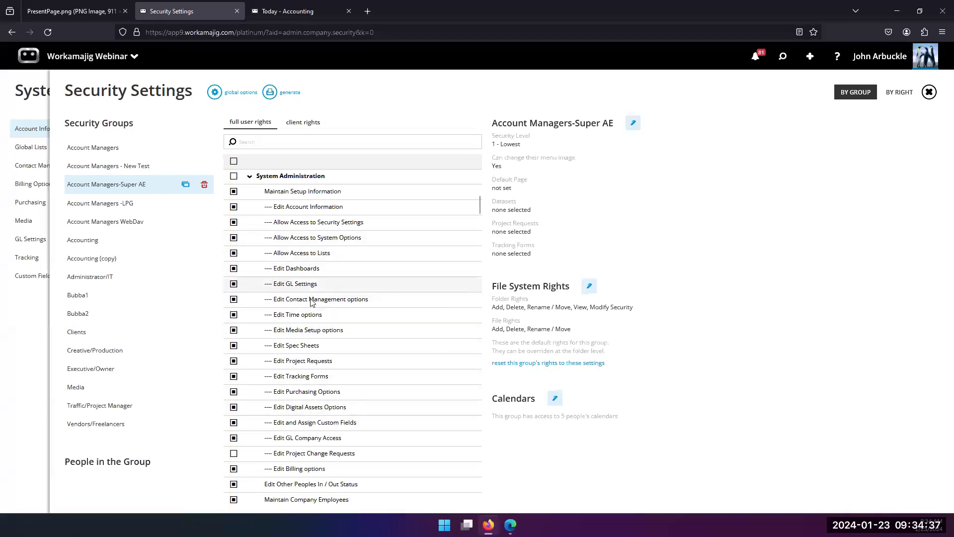
scroll(302, 391, down, 2)
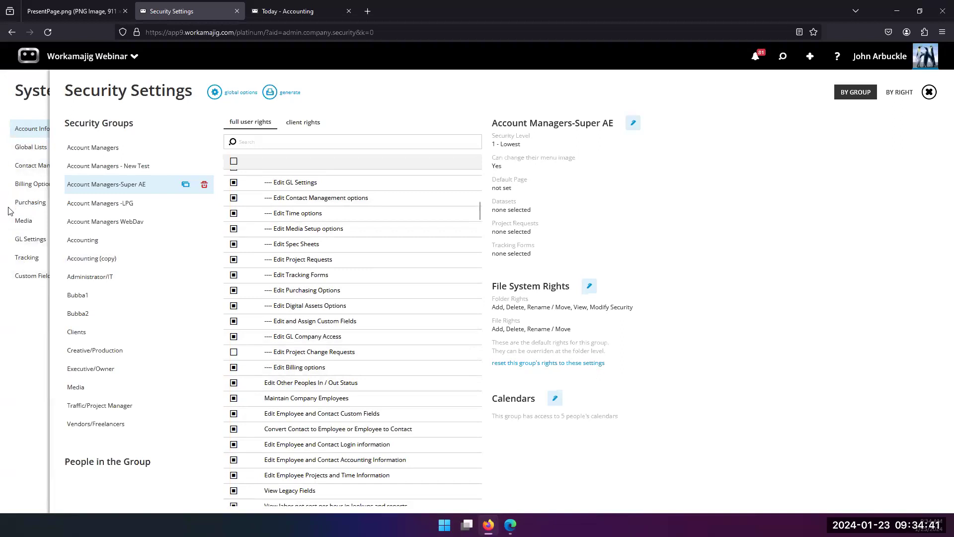
Step: Examine the Project Administration rights of the Account Managers-Super AE group
scroll(316, 282, down, 6)
scroll(315, 283, down, 4)
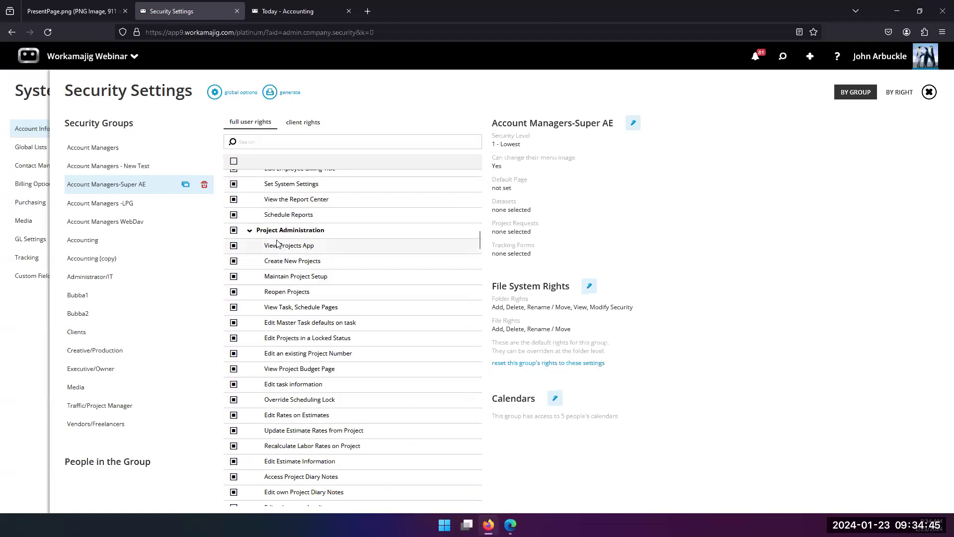
scroll(280, 233, down, 1)
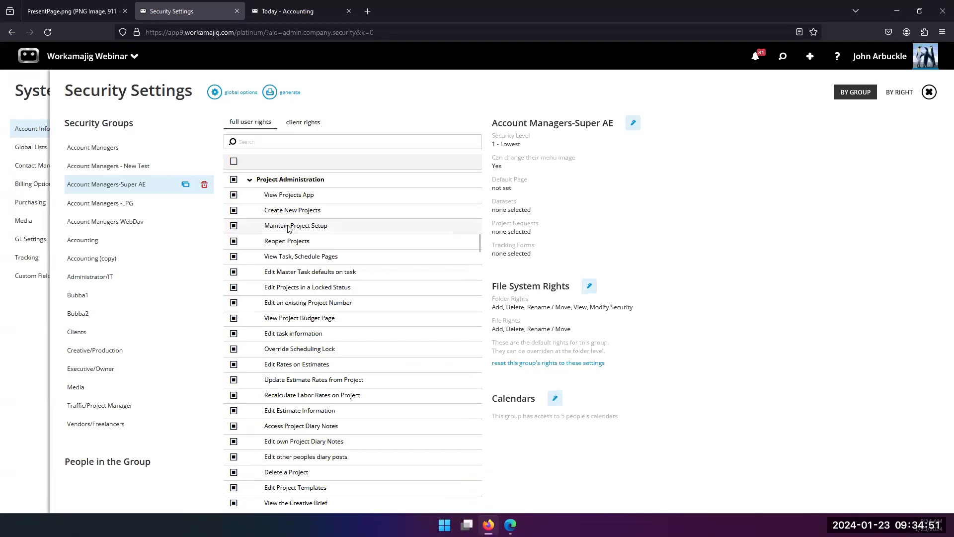
scroll(288, 298, down, 3)
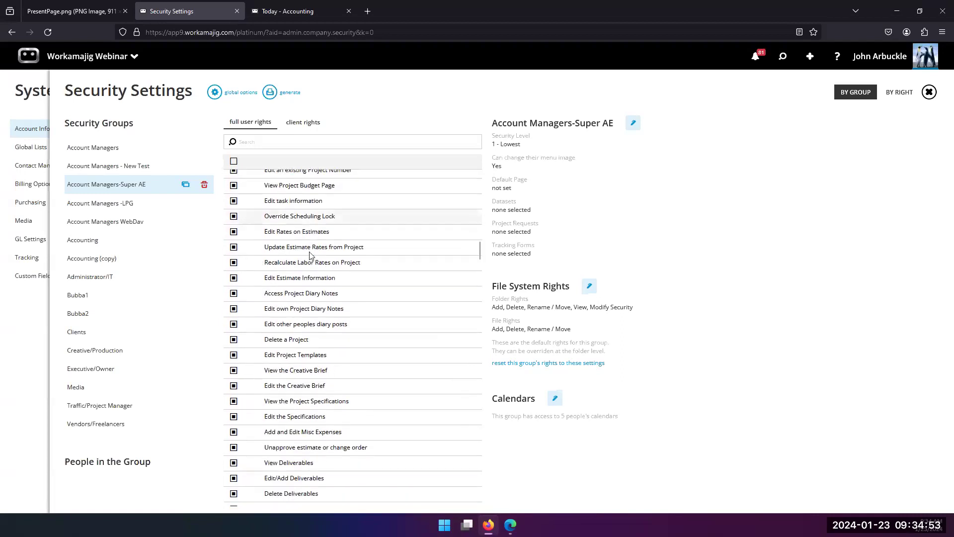
scroll(288, 303, down, 5)
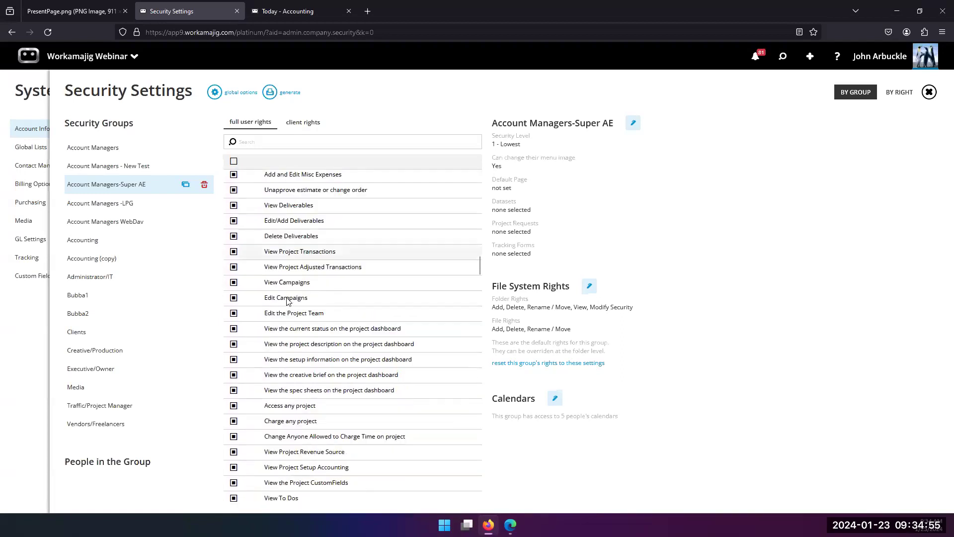
scroll(287, 301, down, 2)
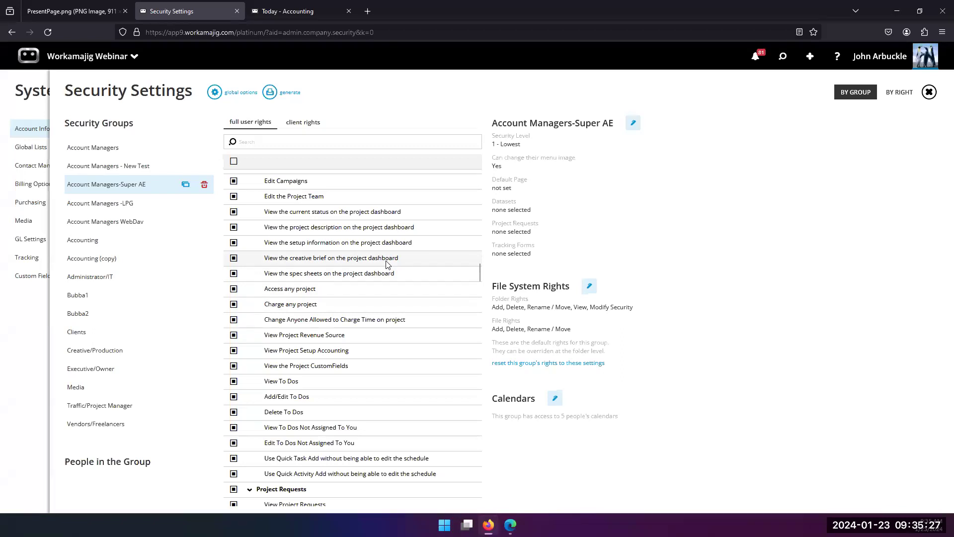
Step: Review the group's visibility settings for data sets, project requests and tracking forms, and close them without saving
click(633, 123)
scroll(738, 214, down, 5)
scroll(716, 193, up, 2)
scroll(697, 191, down, 5)
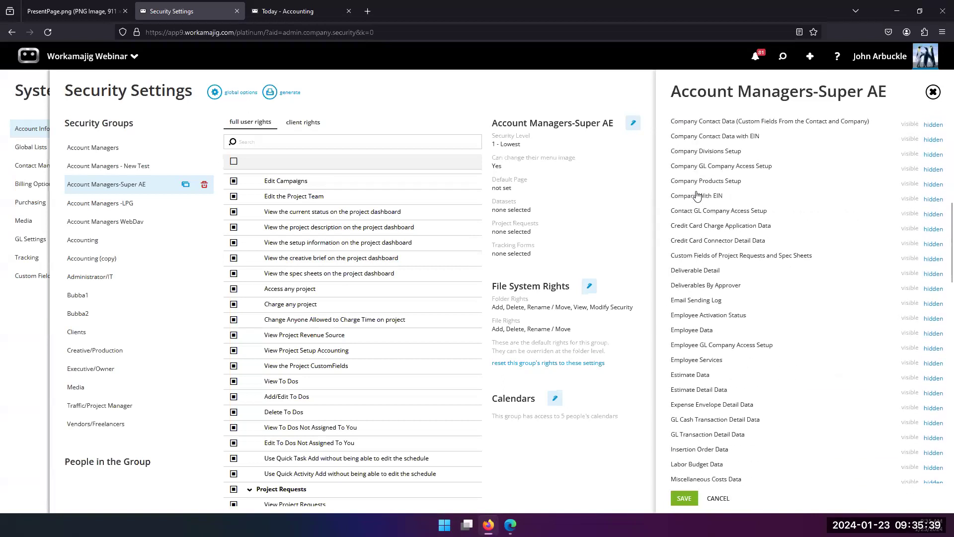
scroll(698, 195, down, 7)
scroll(697, 195, down, 3)
scroll(698, 195, down, 2)
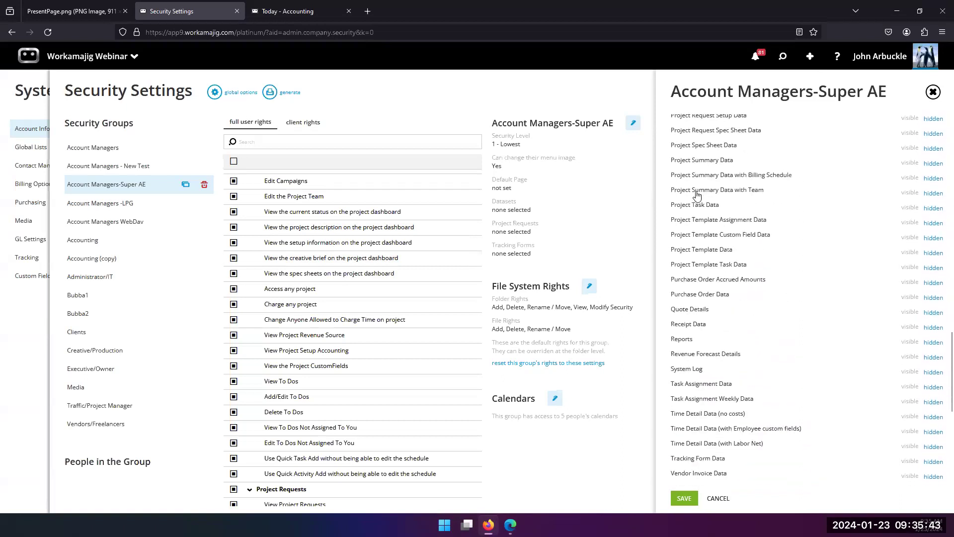
scroll(698, 199, down, 2)
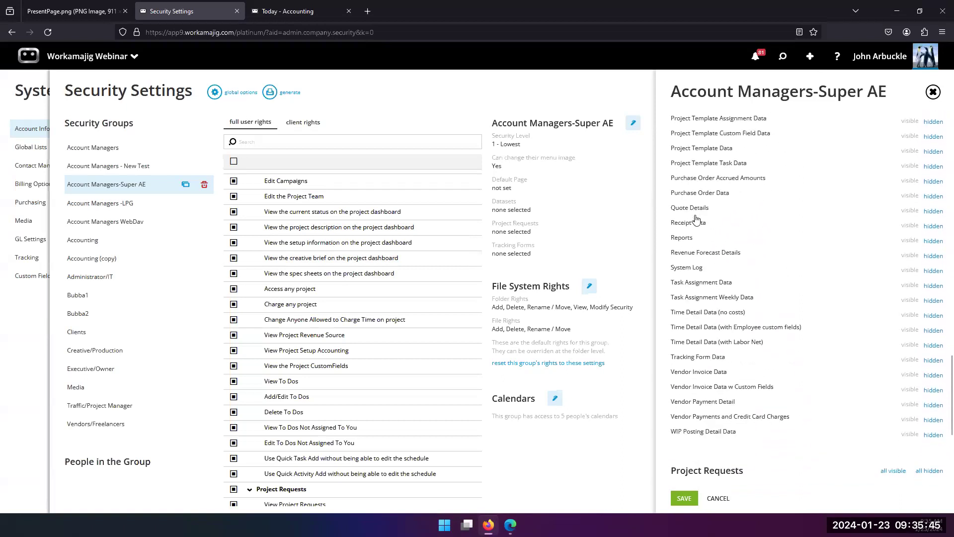
scroll(697, 219, down, 1)
scroll(696, 209, up, 4)
scroll(694, 200, down, 6)
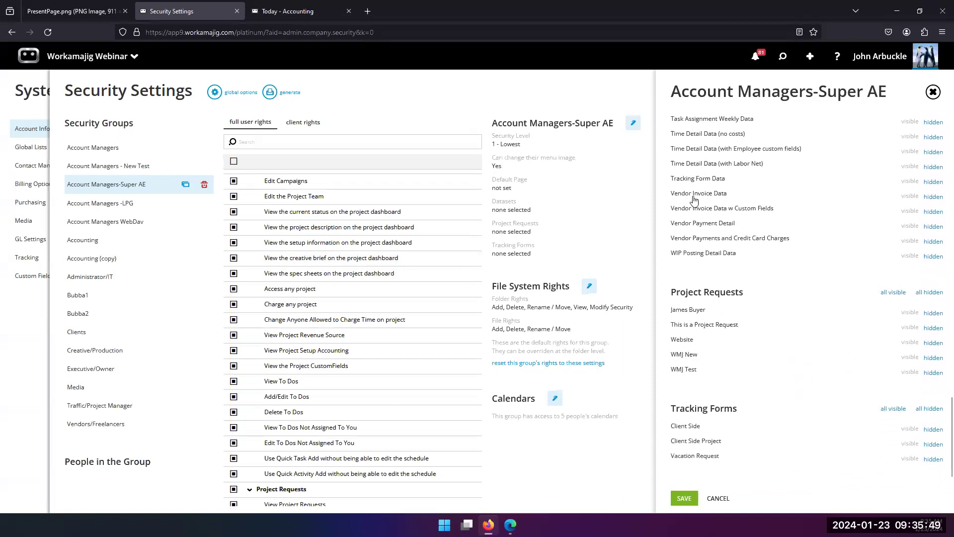
scroll(694, 200, up, 5)
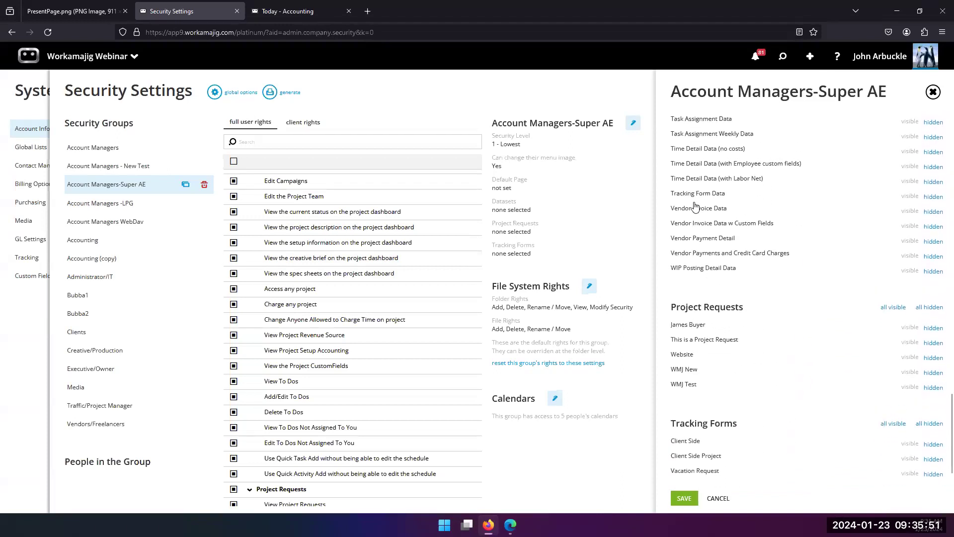
click(610, 183)
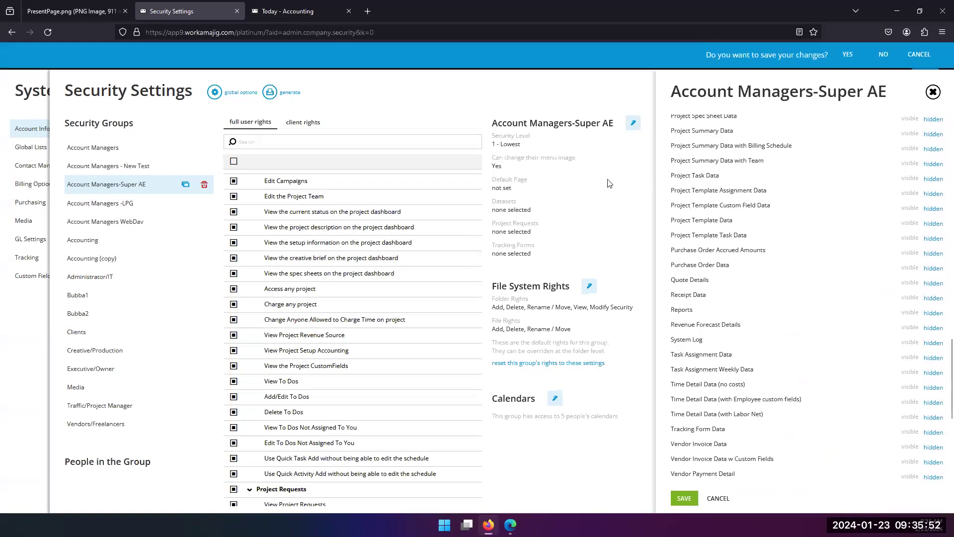
click(880, 57)
Step: Try Today - PM under Project Manager as the group's default page, and discard the change
click(634, 122)
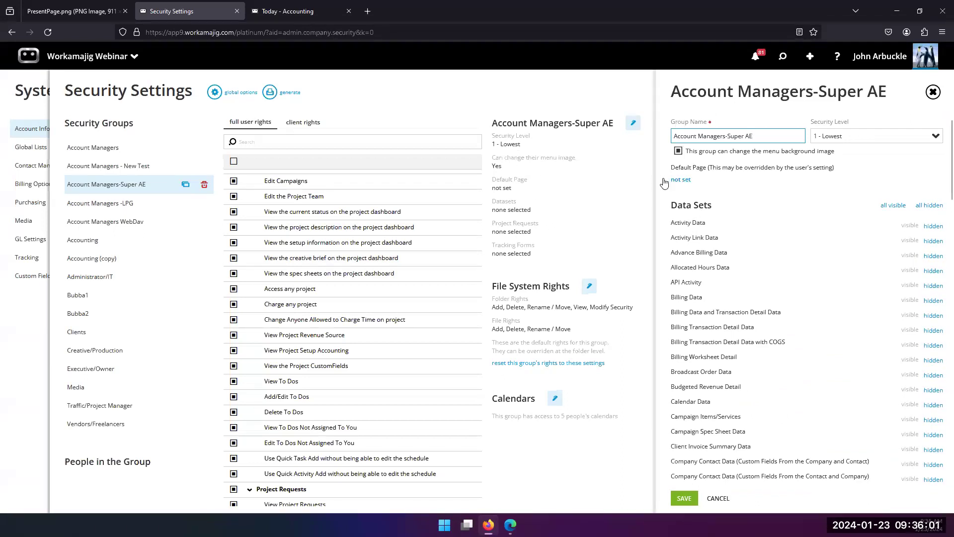
click(680, 181)
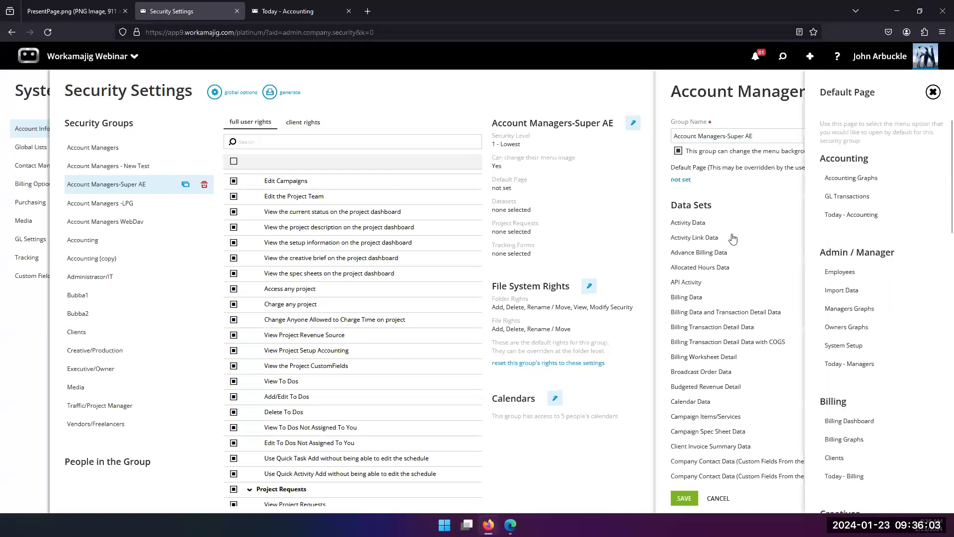
scroll(843, 247, down, 10)
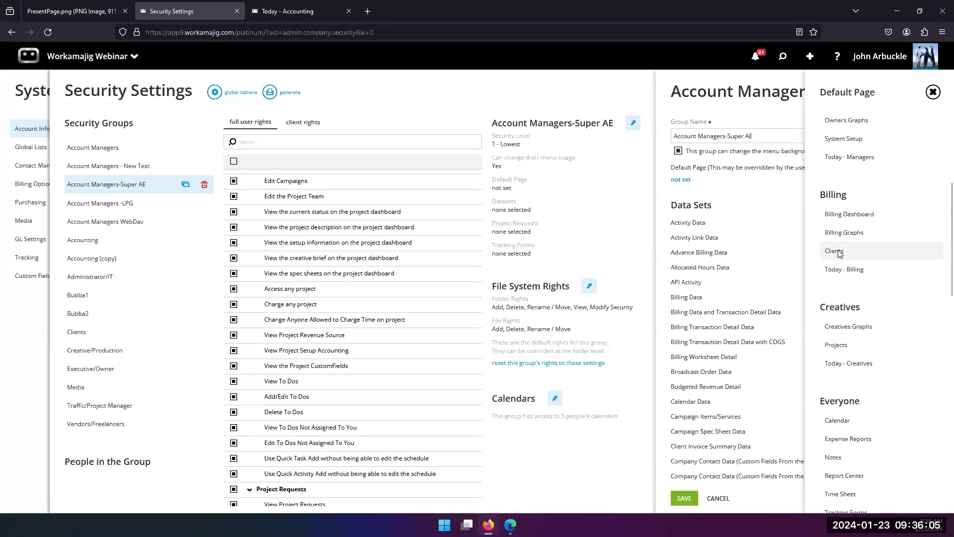
scroll(831, 276, down, 1)
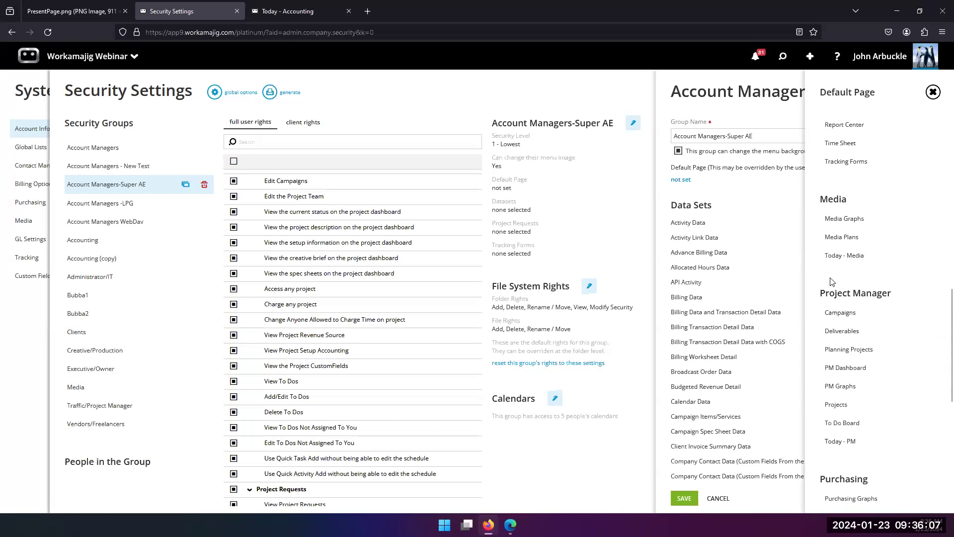
scroll(831, 281, down, 3)
scroll(834, 234, up, 8)
scroll(833, 217, down, 10)
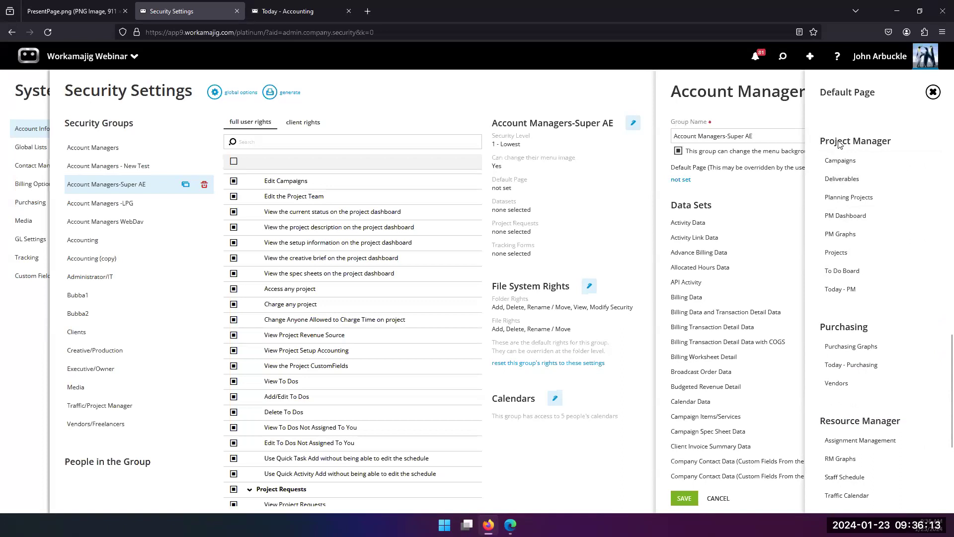
click(839, 291)
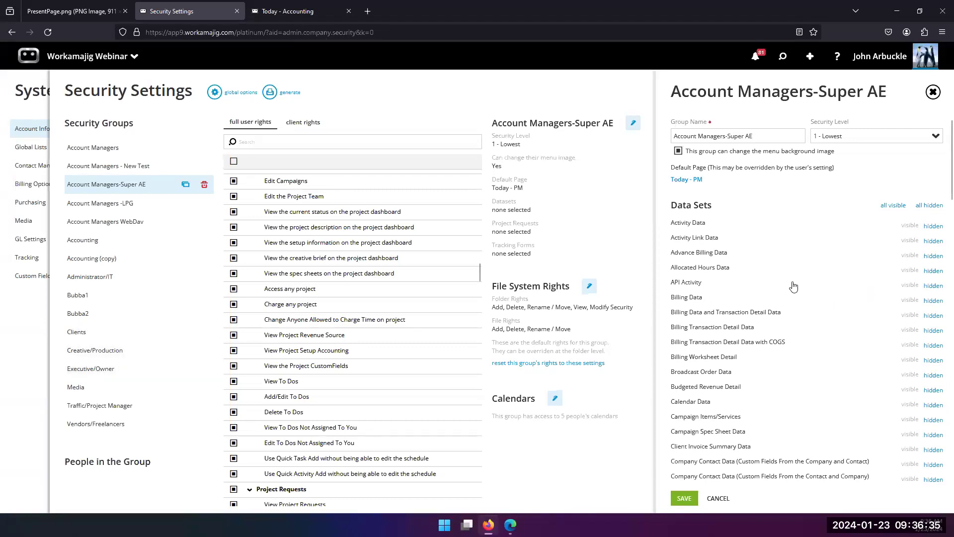
click(600, 224)
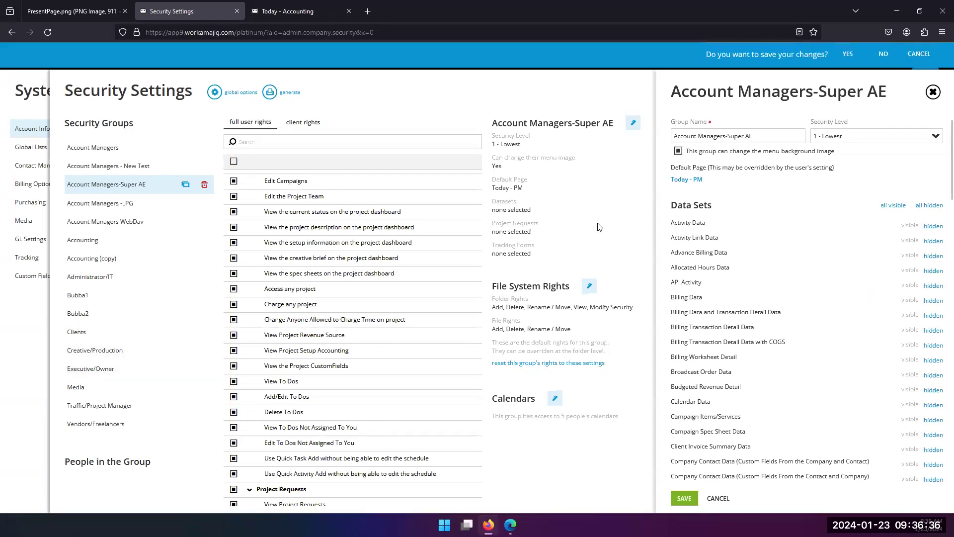
click(883, 58)
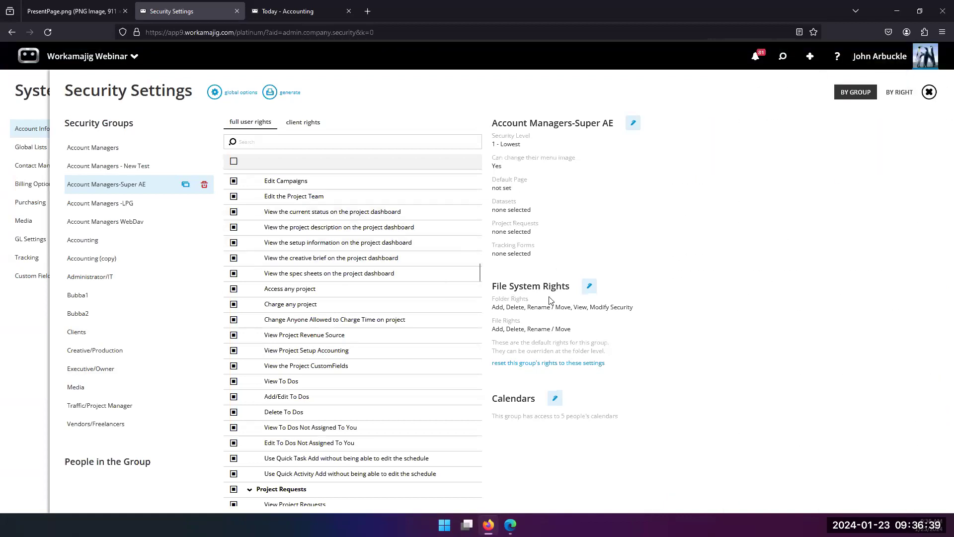
Step: Grant the Account Managers-Super AE group the Update file right in its file system rights and save
click(589, 287)
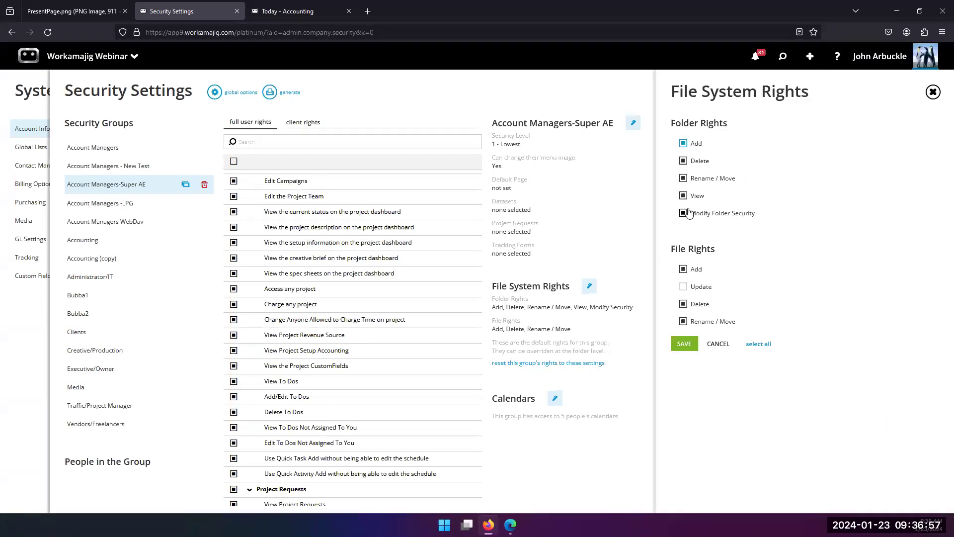
click(683, 163)
click(685, 162)
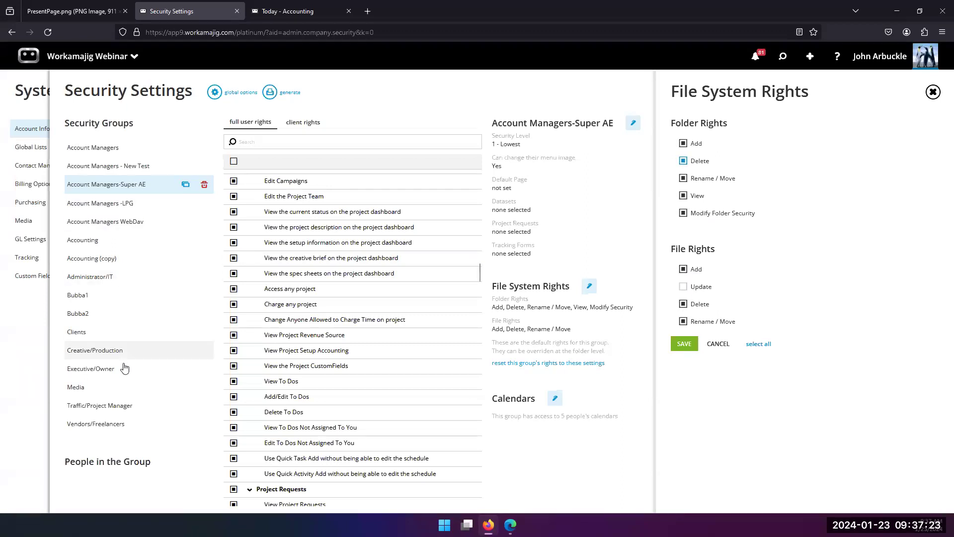
click(686, 285)
click(684, 287)
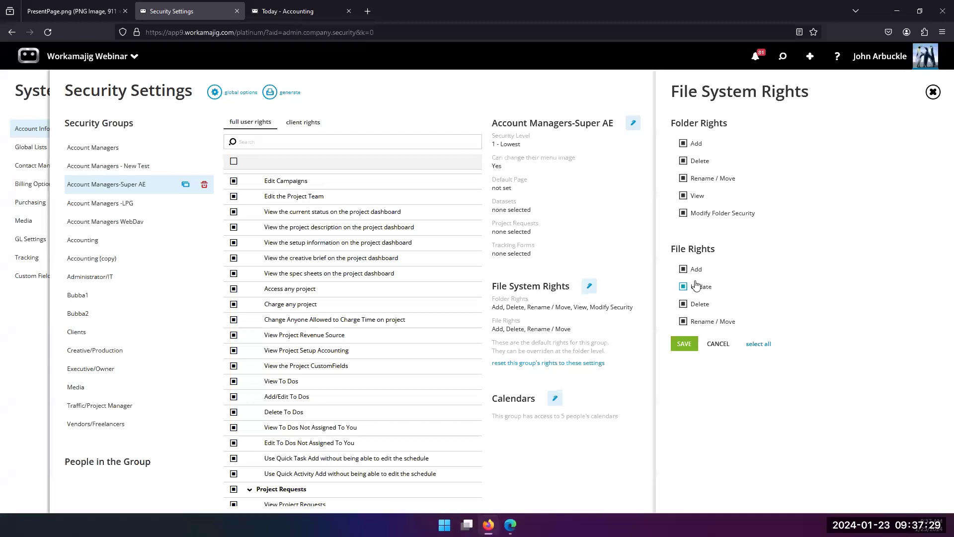
click(685, 344)
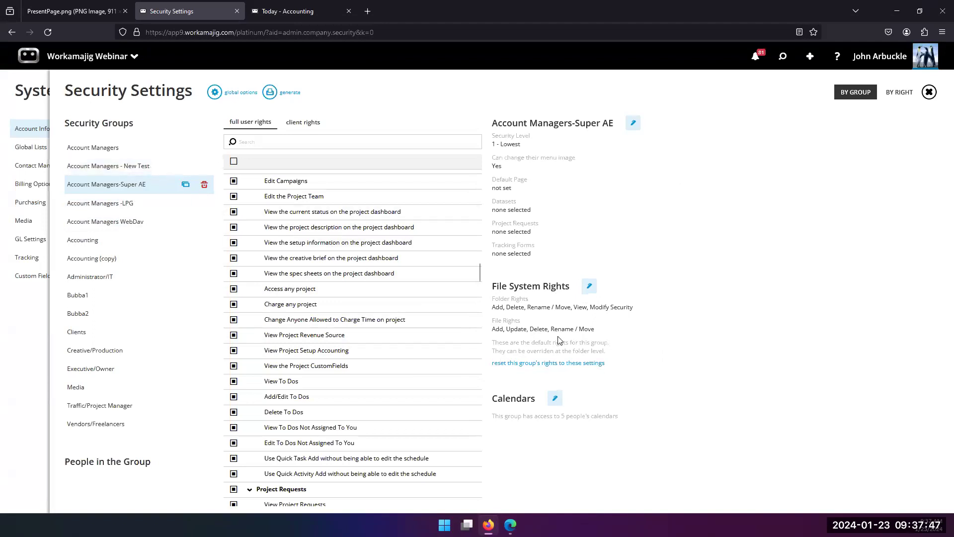
Step: Reset the Account Managers-Super AE group's rights to these settings on all folders, and close the security settings
click(530, 365)
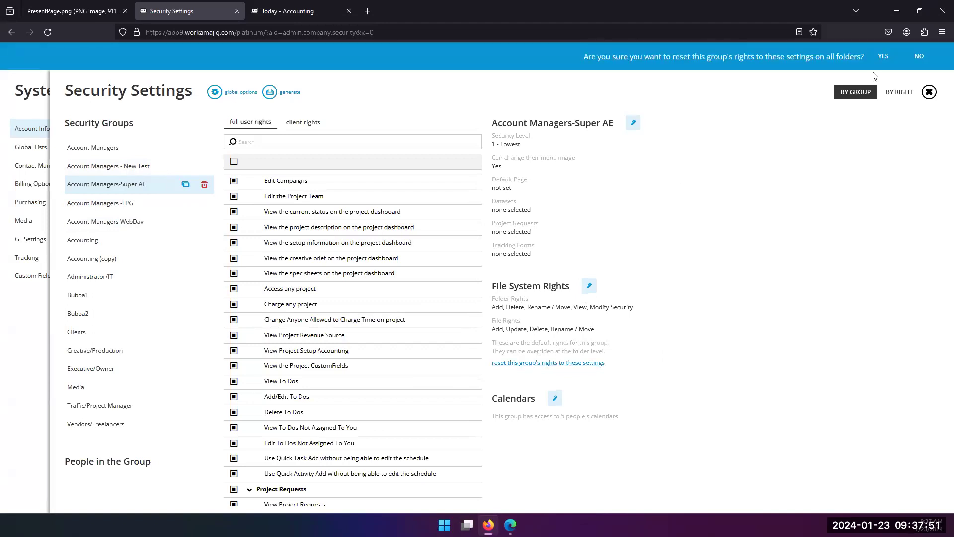
click(882, 57)
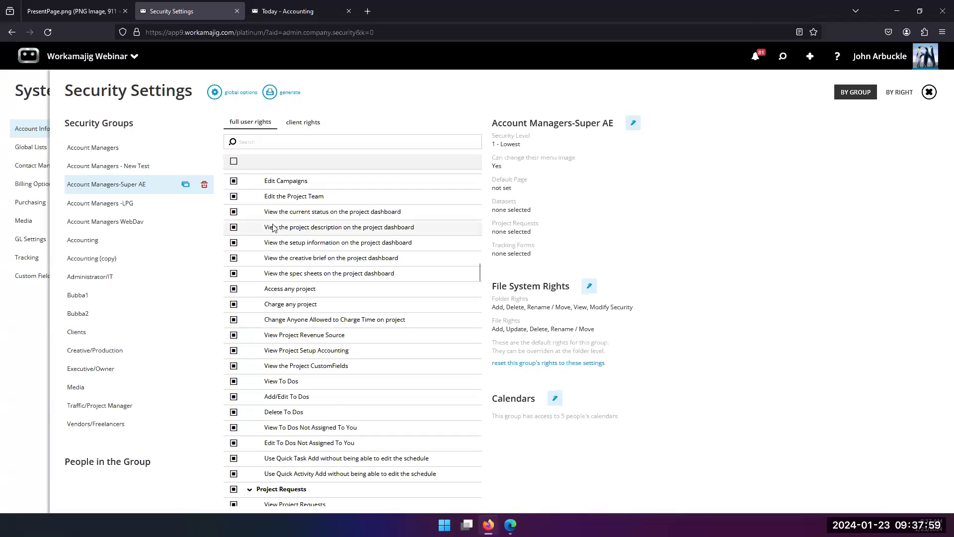
click(24, 353)
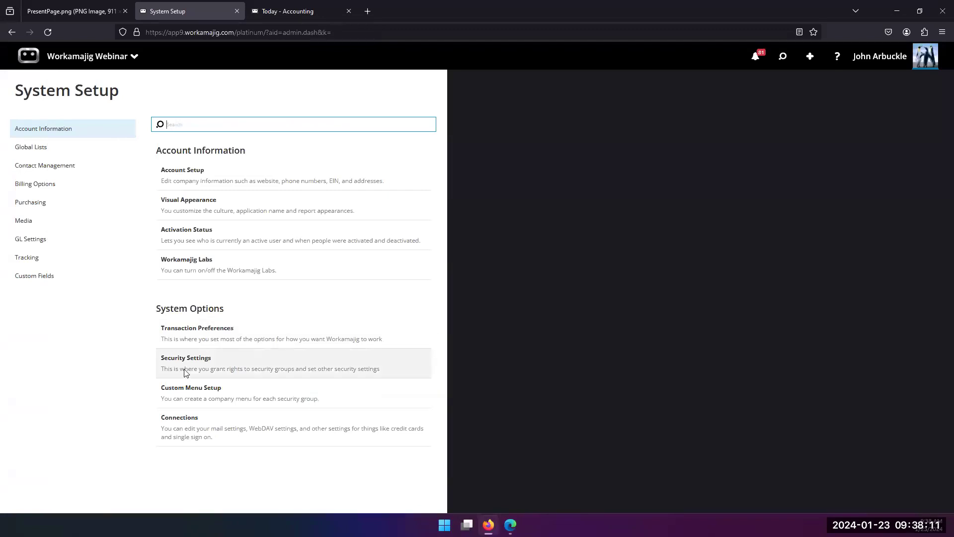
Step: Examine the Projects transaction preferences, including numbering, schedule options, to-dos, key people labels and project changes
click(187, 333)
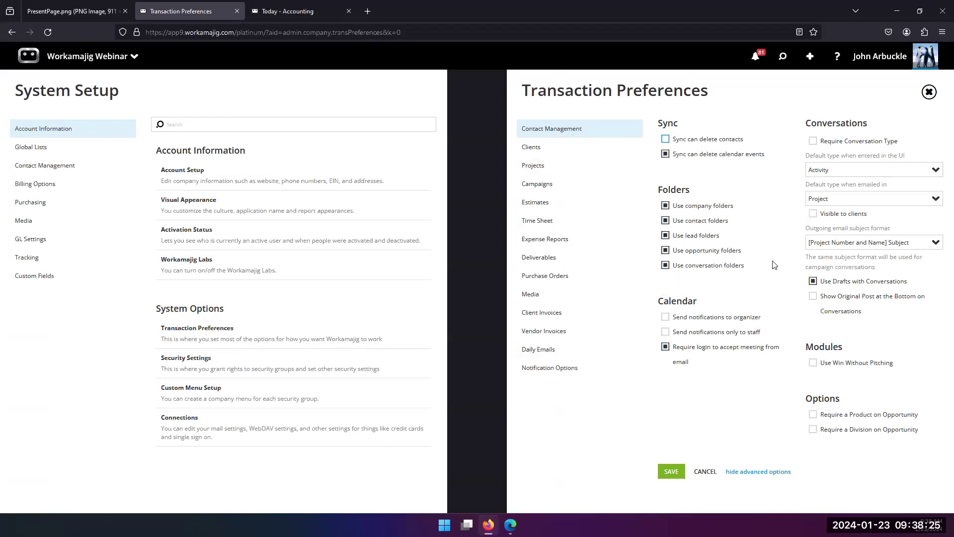
click(566, 172)
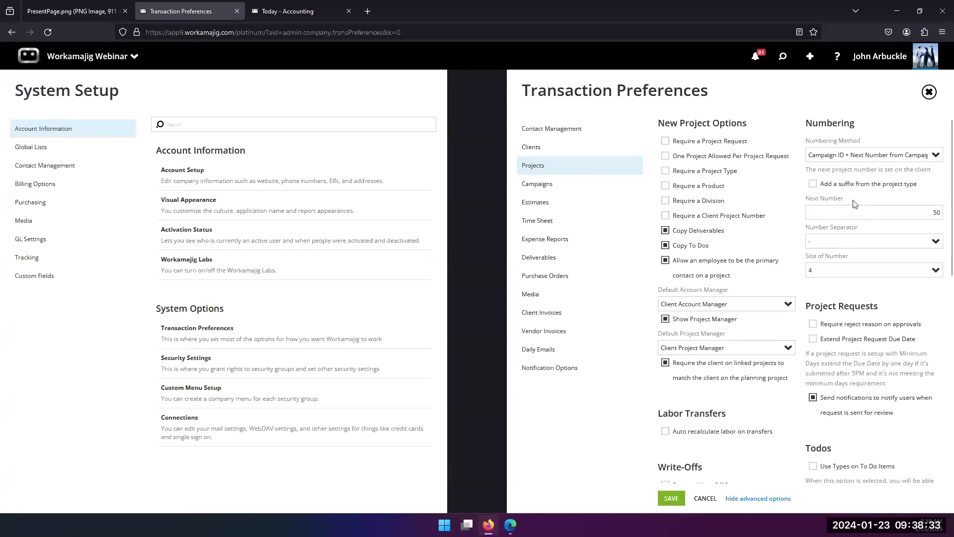
scroll(710, 259, down, 5)
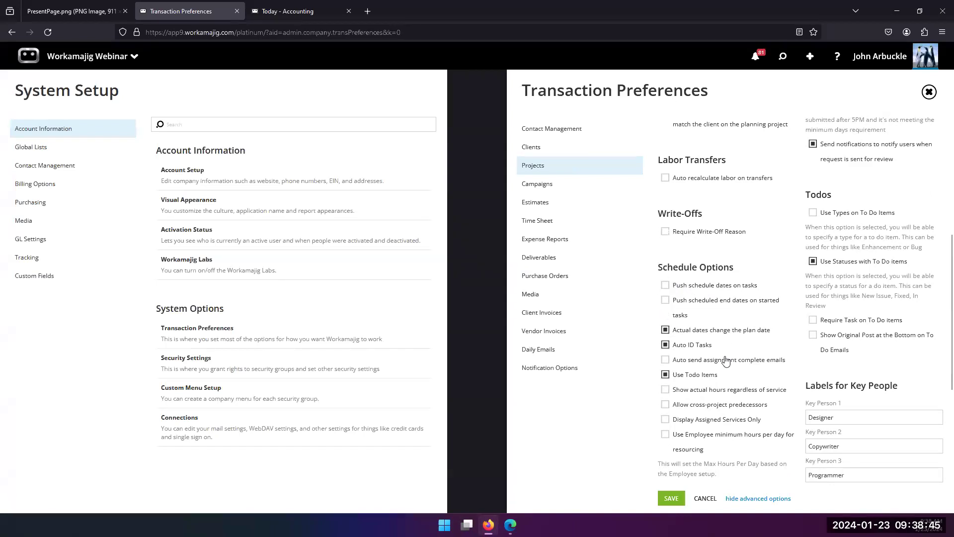
scroll(723, 358, down, 2)
scroll(723, 358, down, 5)
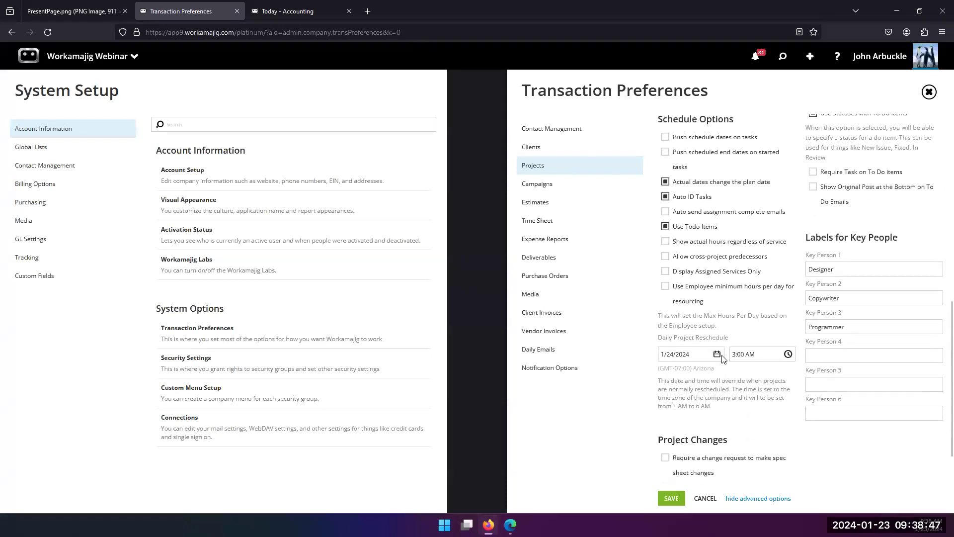
scroll(721, 358, up, 6)
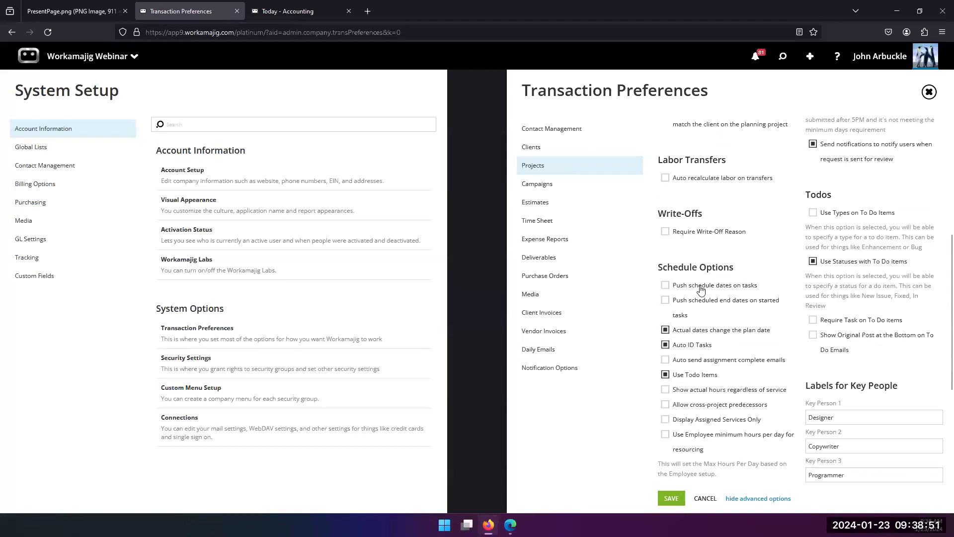
scroll(725, 299, down, 2)
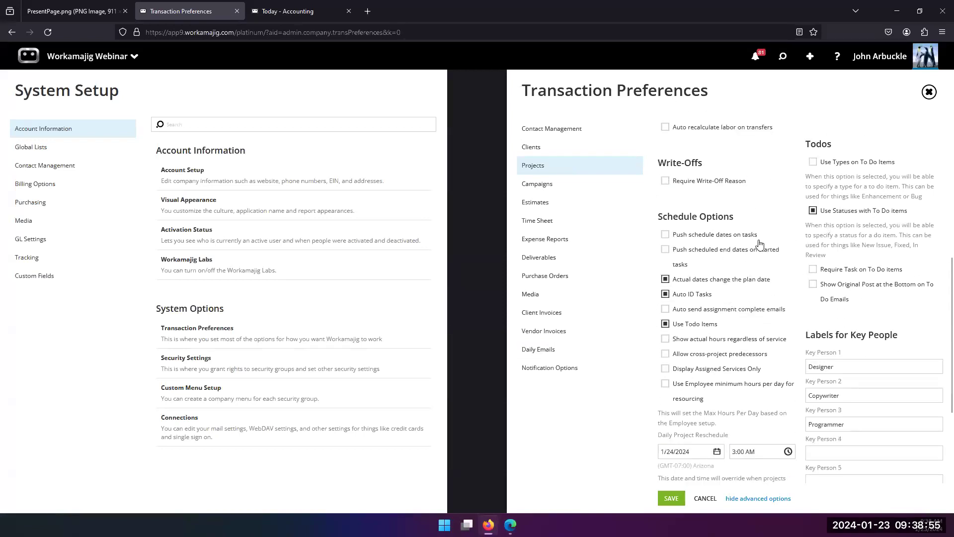
scroll(758, 241, down, 5)
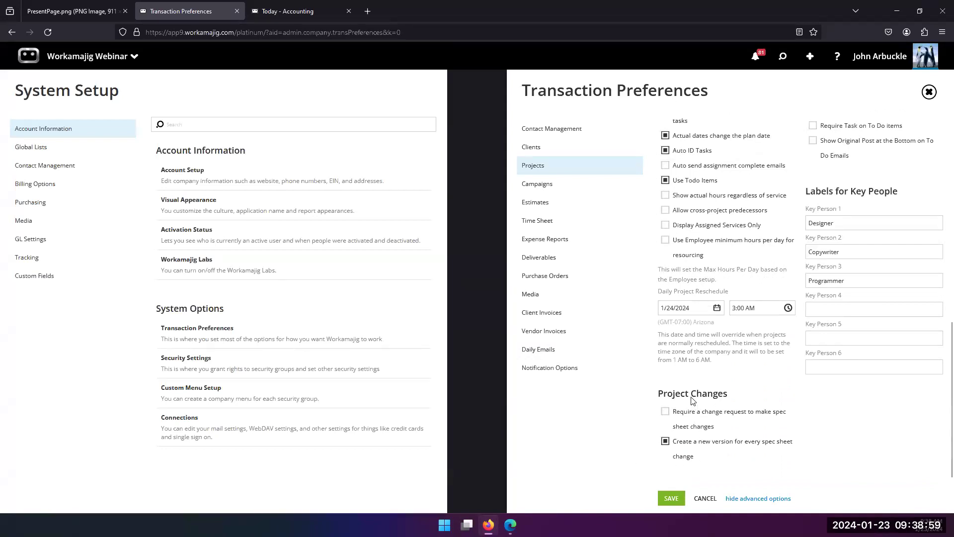
scroll(693, 397, up, 5)
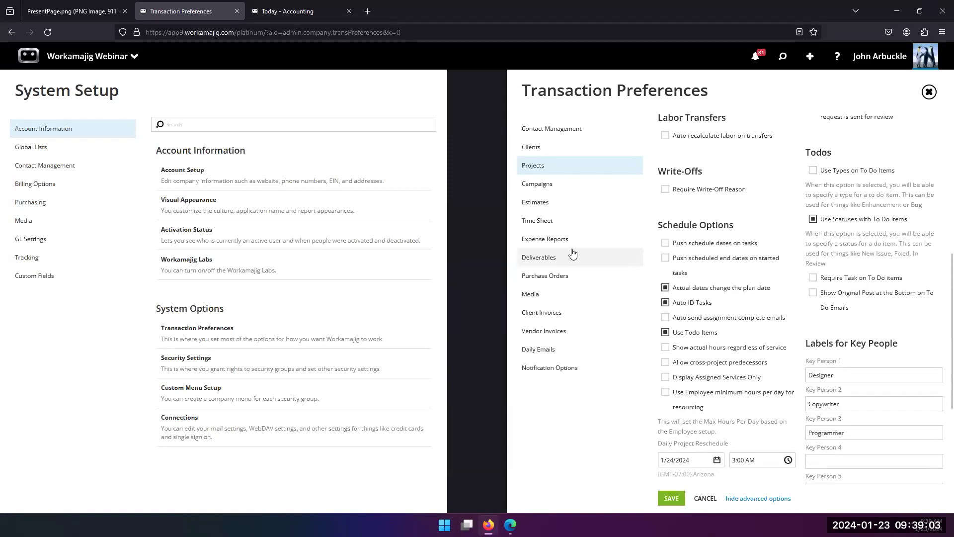
Step: Look through the Campaigns, Estimates and Time Sheet transaction preferences
click(537, 185)
click(540, 205)
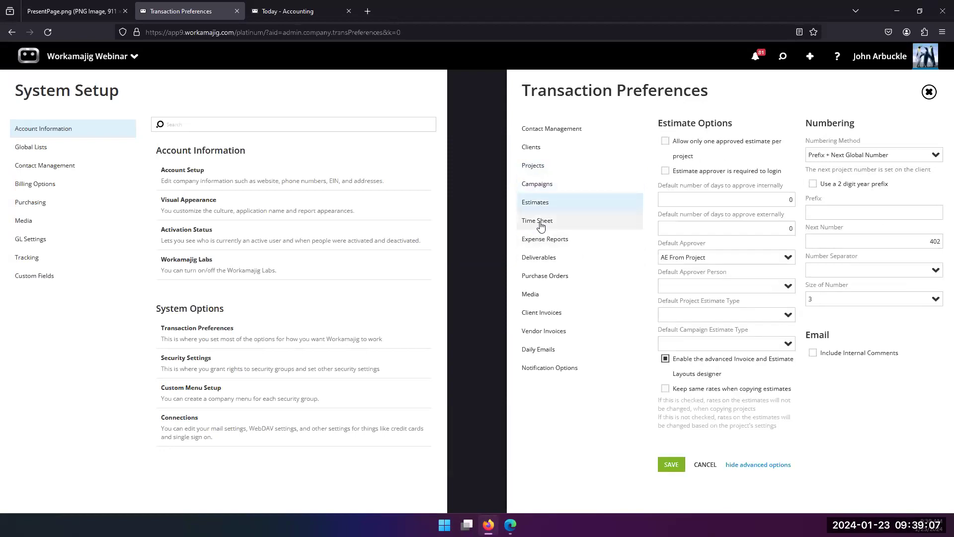
click(541, 225)
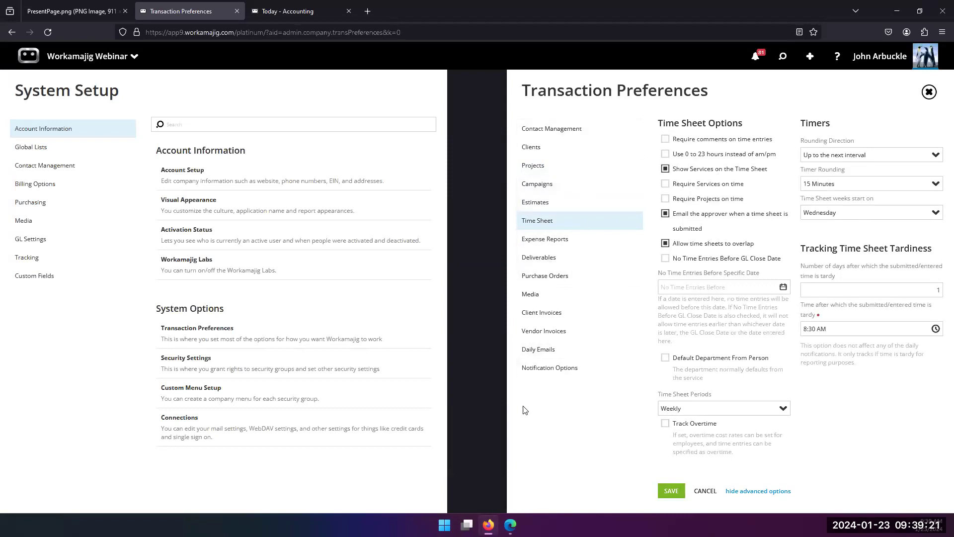
Step: Review the Daily Emails preferences, from missing time and overdue time sheets to task and to-do reminders
click(536, 355)
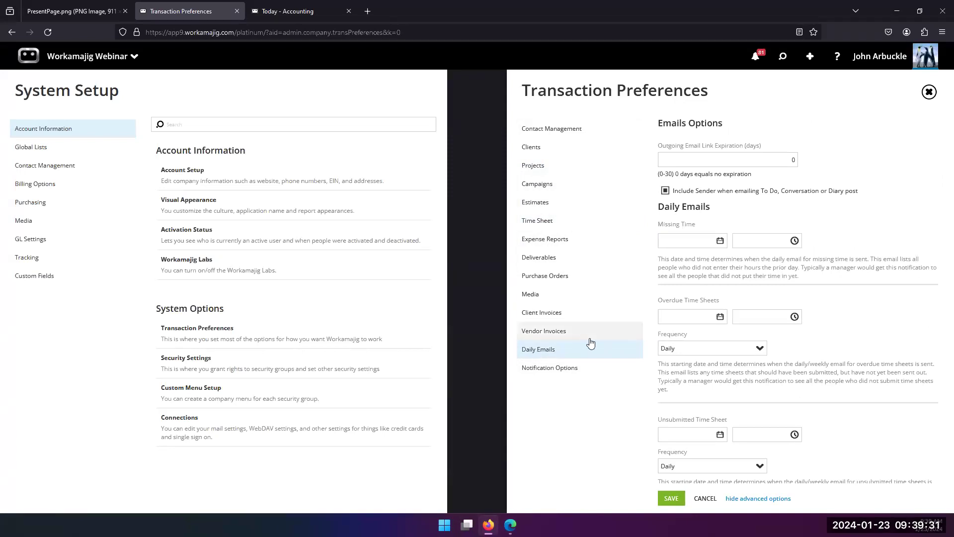
scroll(726, 253, down, 1)
scroll(716, 218, down, 1)
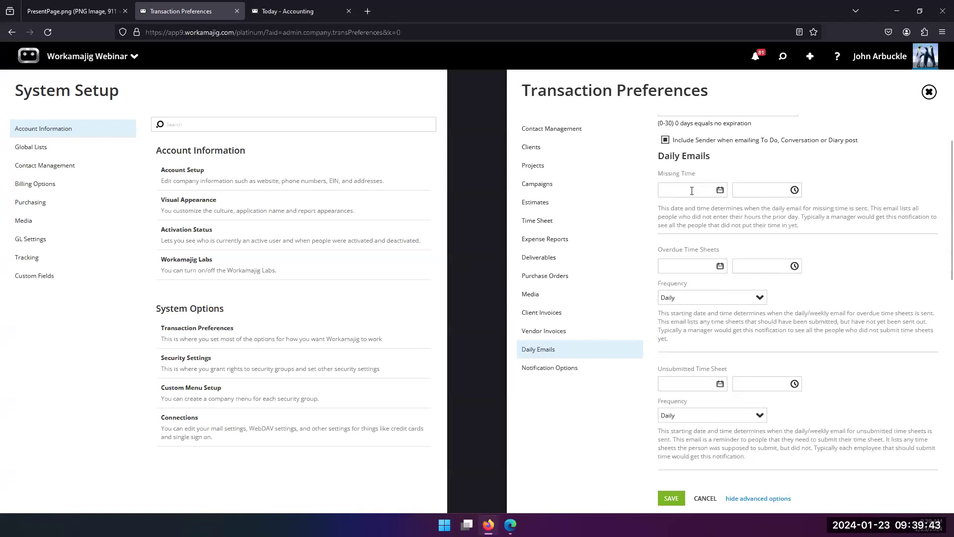
scroll(697, 284, down, 2)
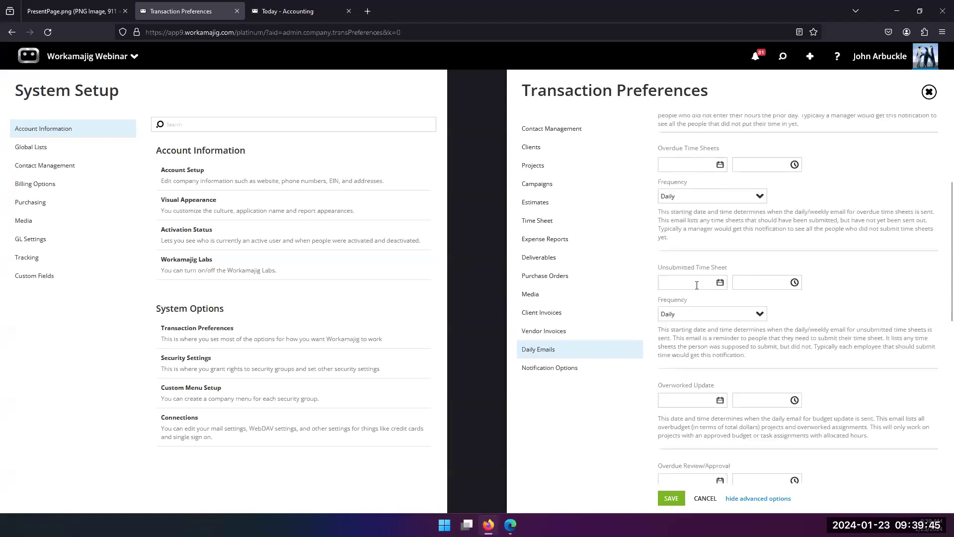
scroll(678, 286, down, 8)
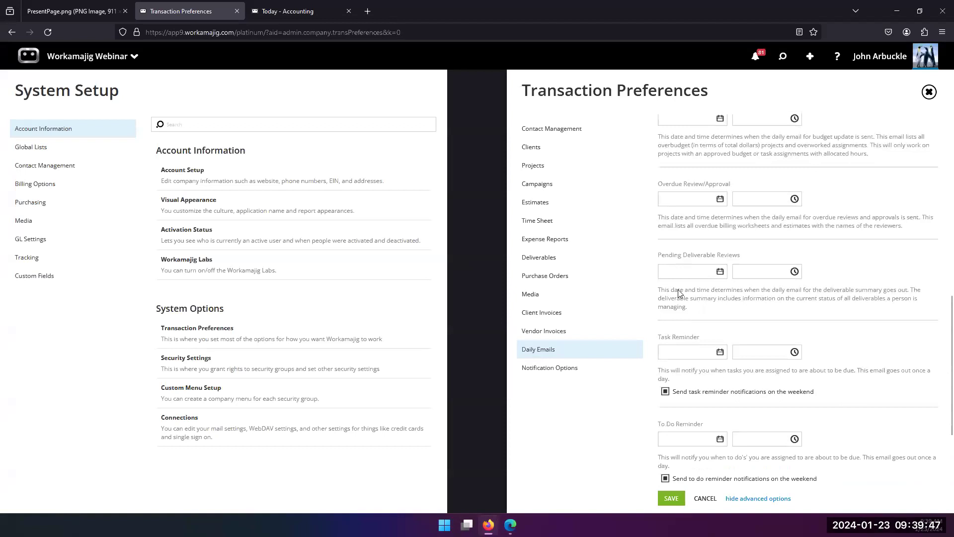
scroll(693, 276, up, 2)
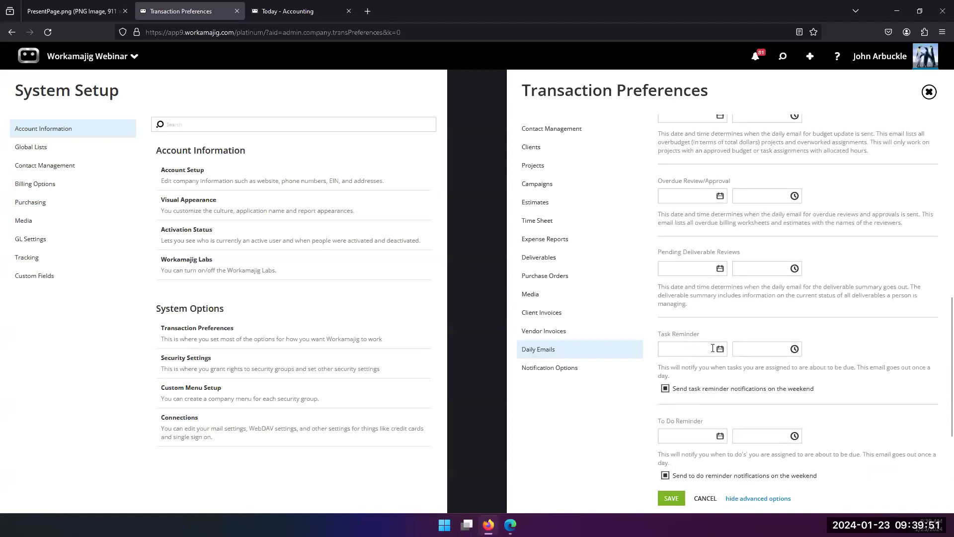
Step: Try 1/23/2024 as the Task Reminder date in the daily emails, and clear its date and time
click(720, 349)
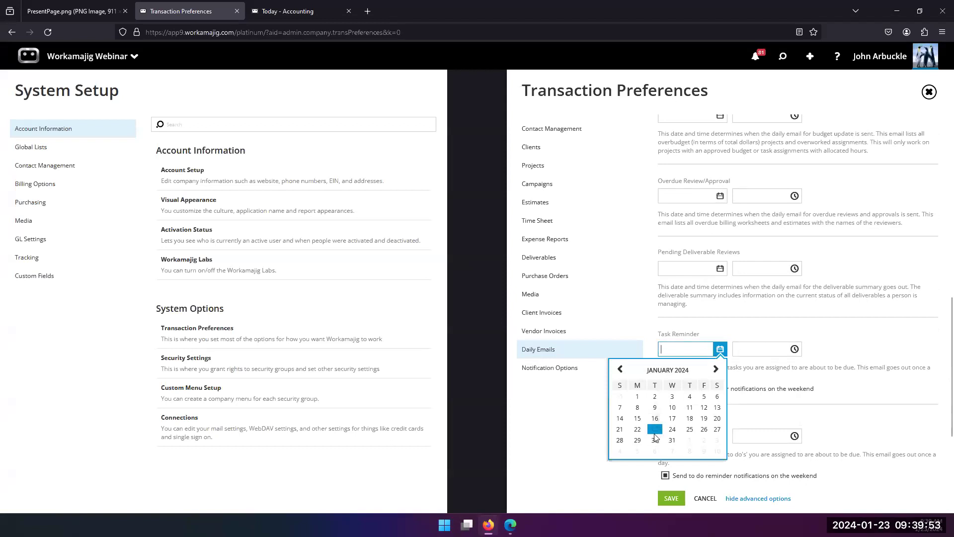
click(655, 431)
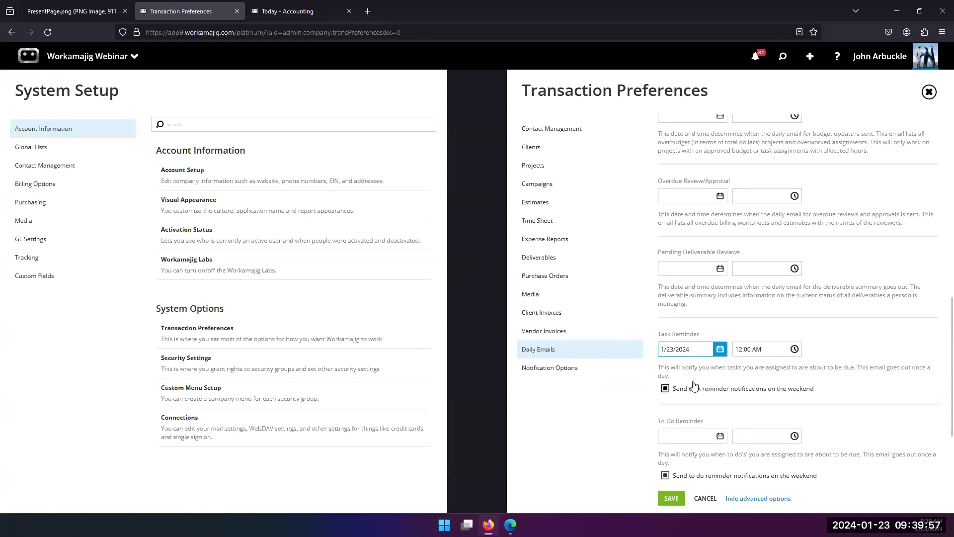
drag(694, 350, 642, 347)
key(BackSpace)
key(Tab)
key(BackSpace)
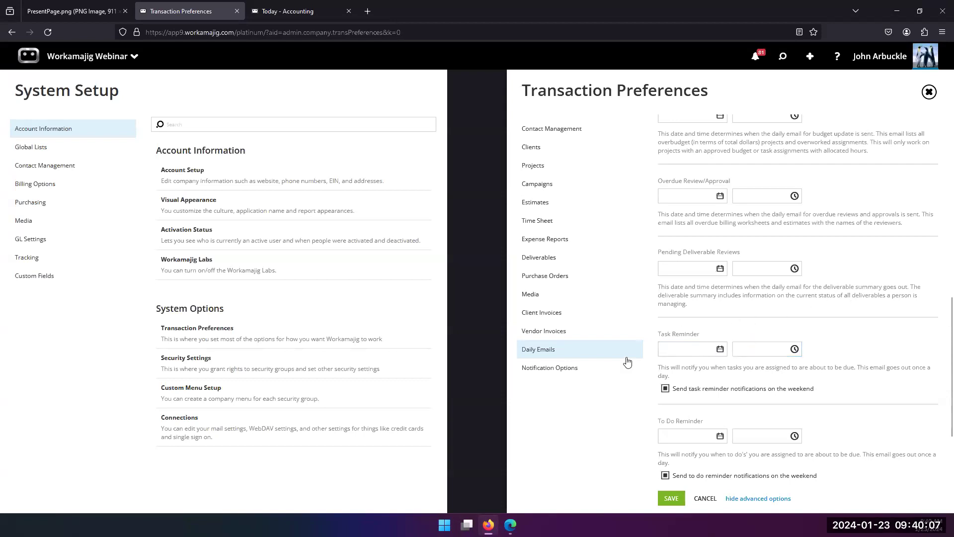
Step: Go over the daily email schedules once more, through to Items To Approve
scroll(769, 308, up, 5)
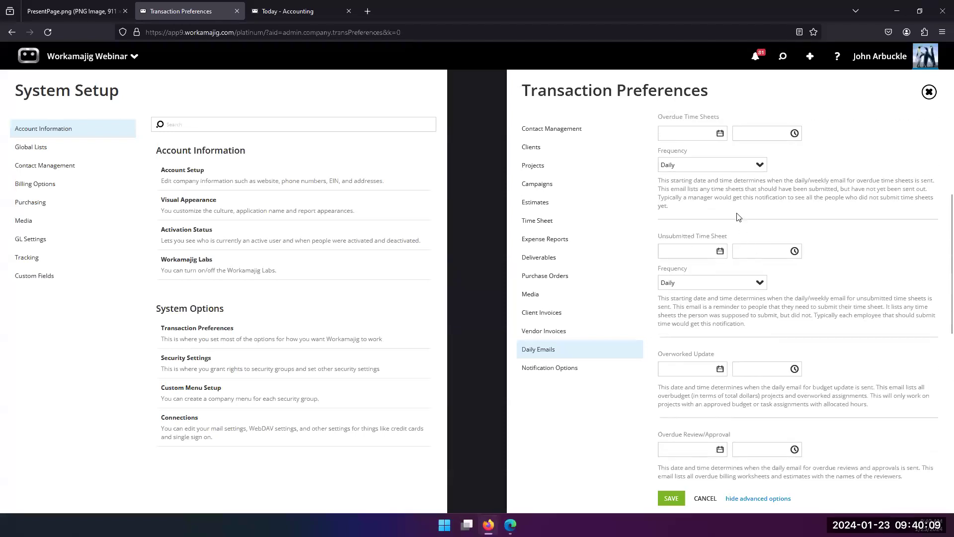
scroll(755, 317, down, 3)
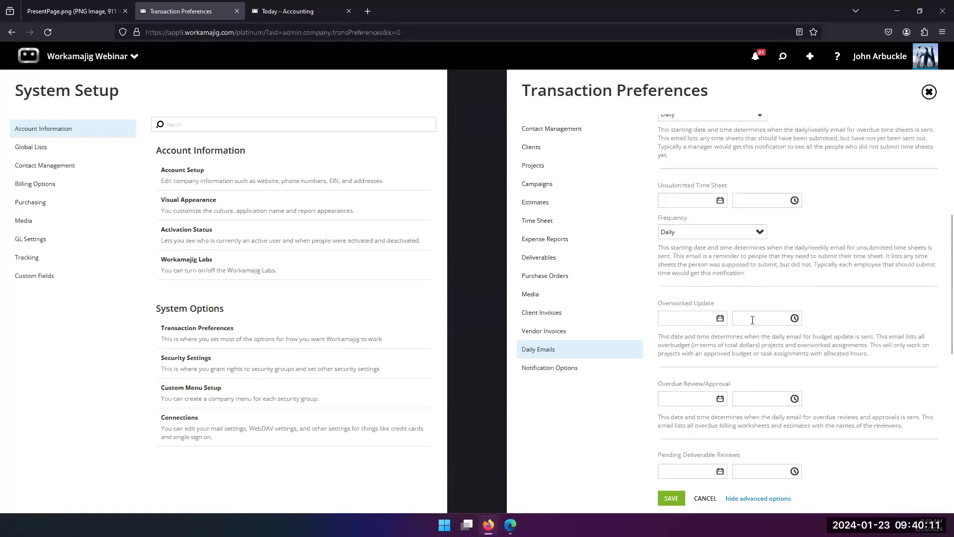
scroll(752, 321, down, 4)
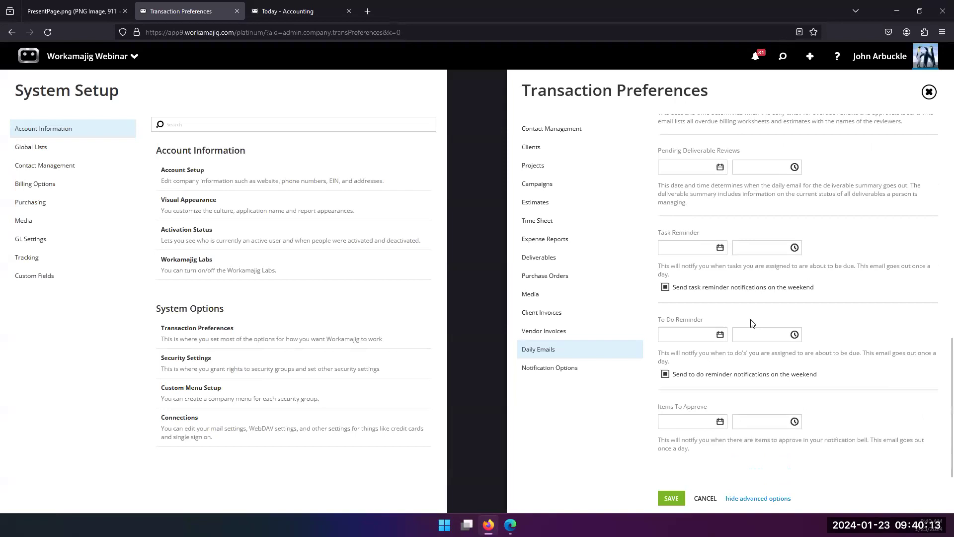
scroll(751, 323, up, 1)
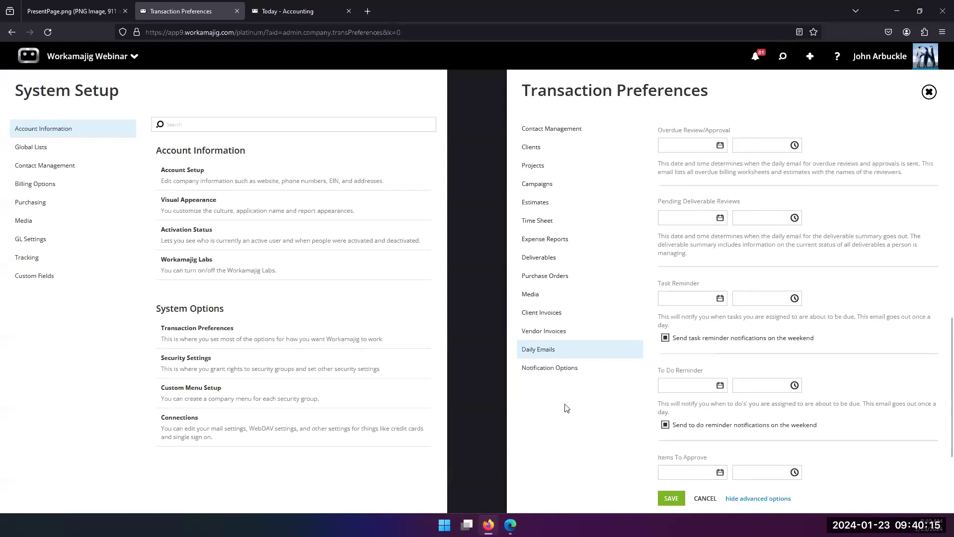
Step: Review the Notification Options preferences, and check the messages in the notifications list before returning to the preferences
click(546, 372)
scroll(788, 295, up, 4)
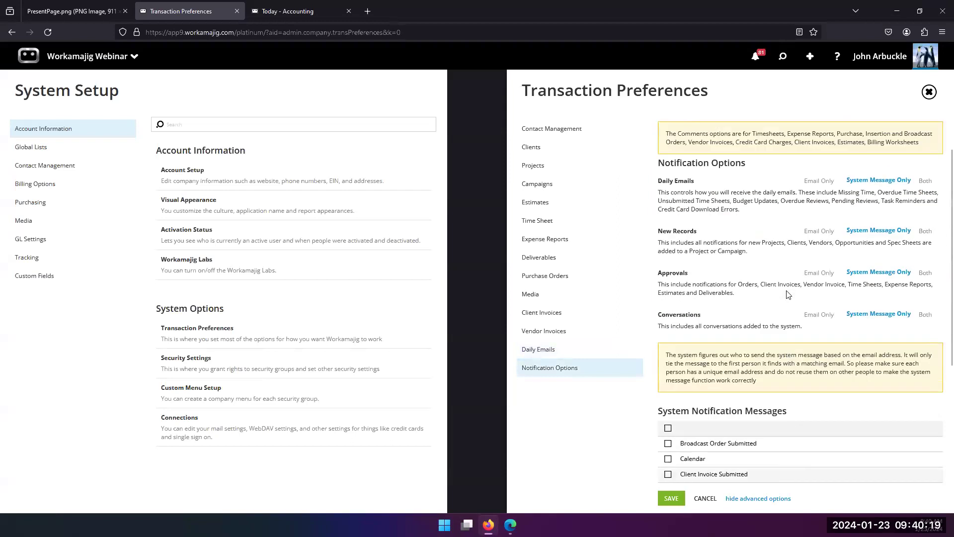
scroll(788, 295, up, 1)
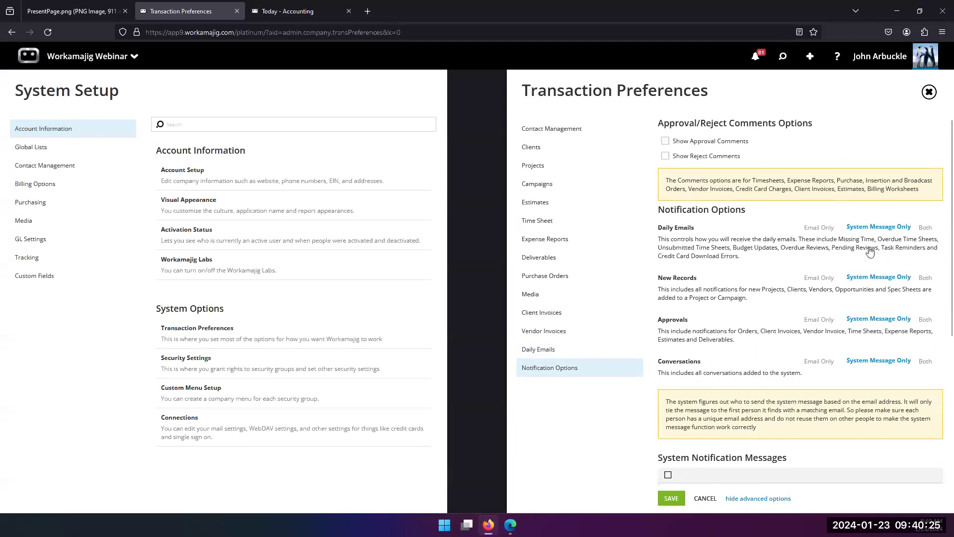
click(756, 56)
scroll(737, 447, down, 3)
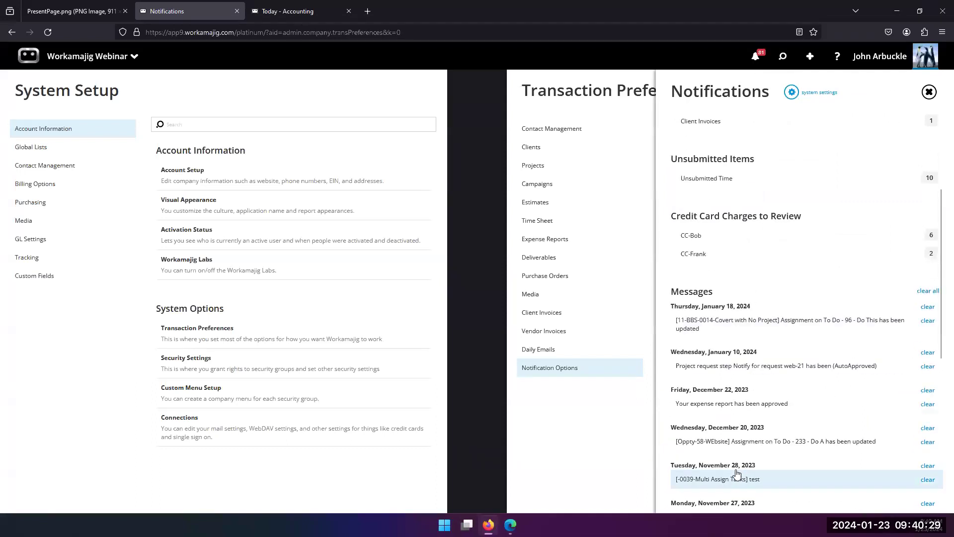
click(595, 111)
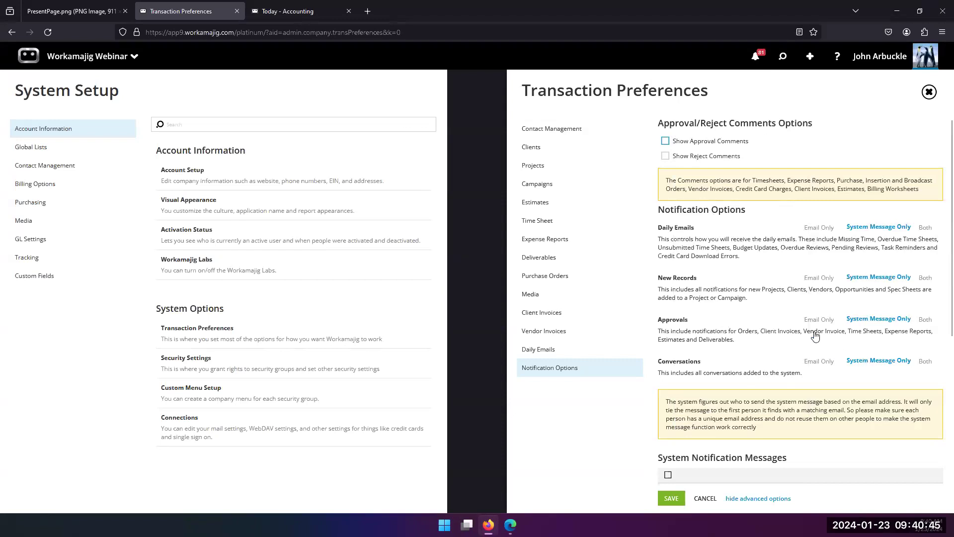
Step: Enable the Calendar entry among the system notification messages
scroll(748, 259, down, 5)
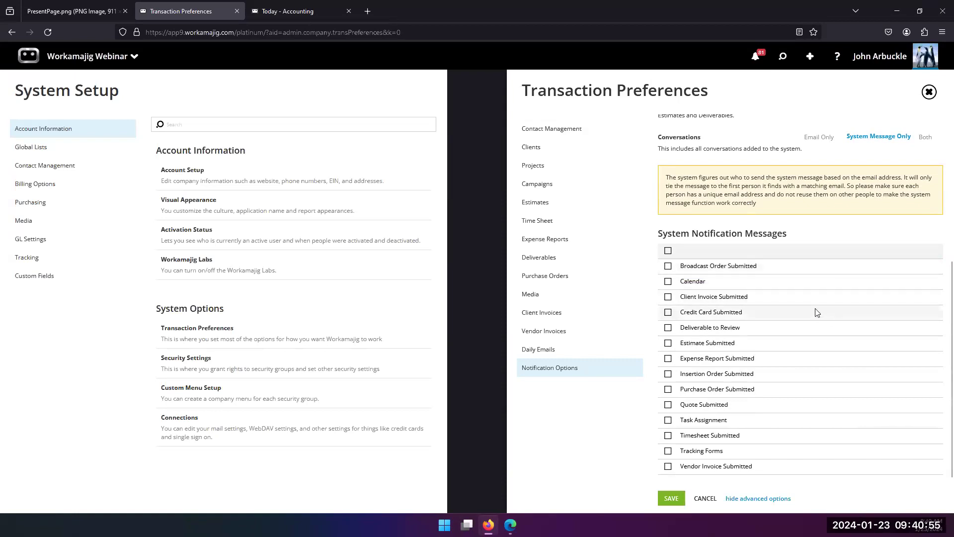
click(669, 286)
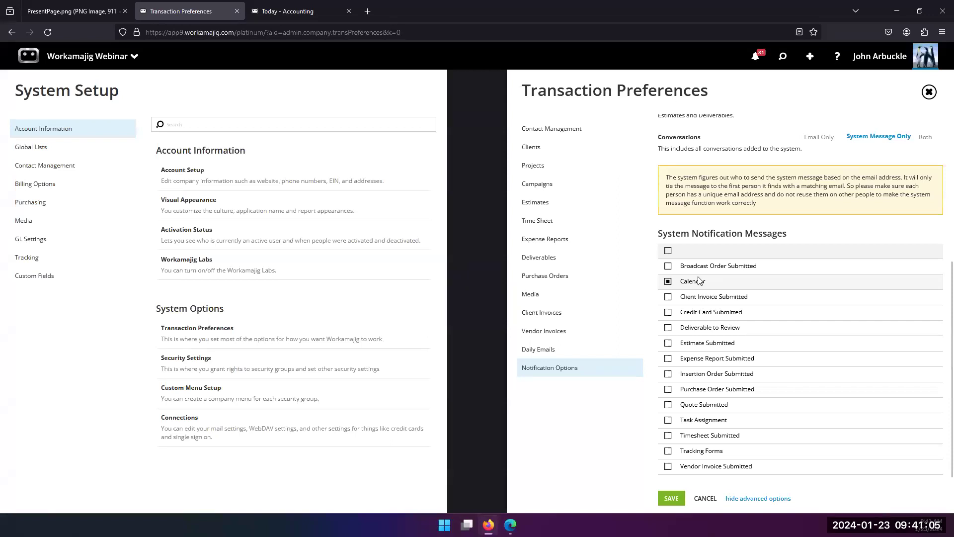
Step: Disable the Calendar notification message, and review the Projects, Estimates, Client Invoices and Vendor Invoices preferences
click(669, 284)
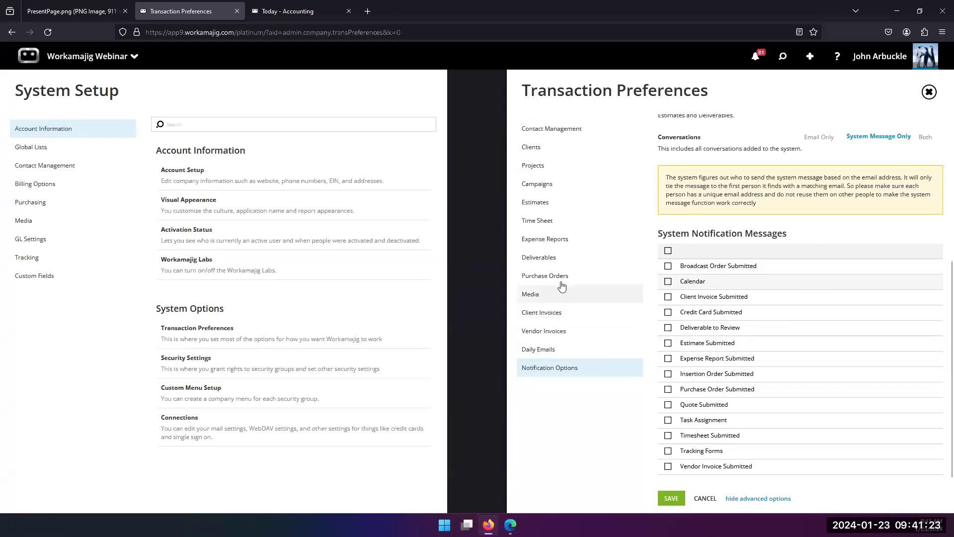
click(543, 169)
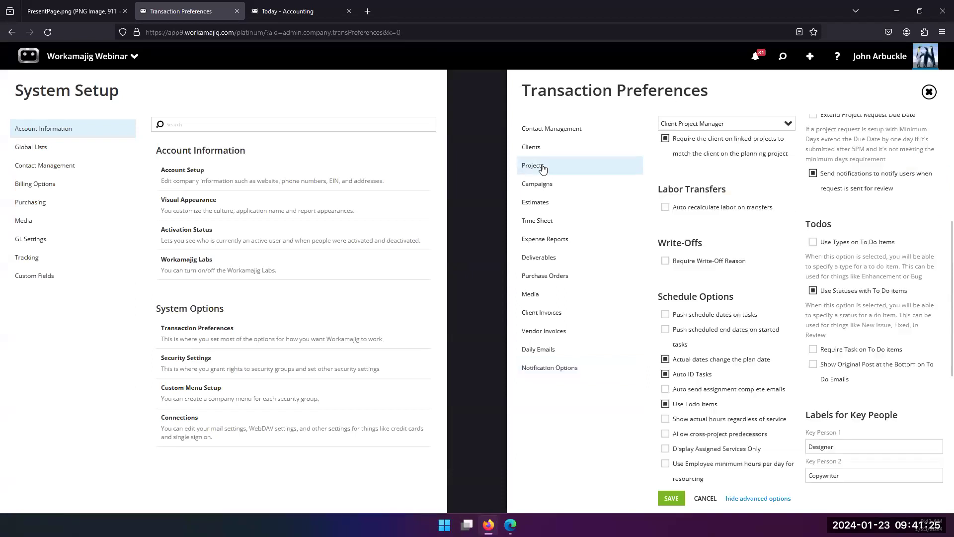
click(545, 210)
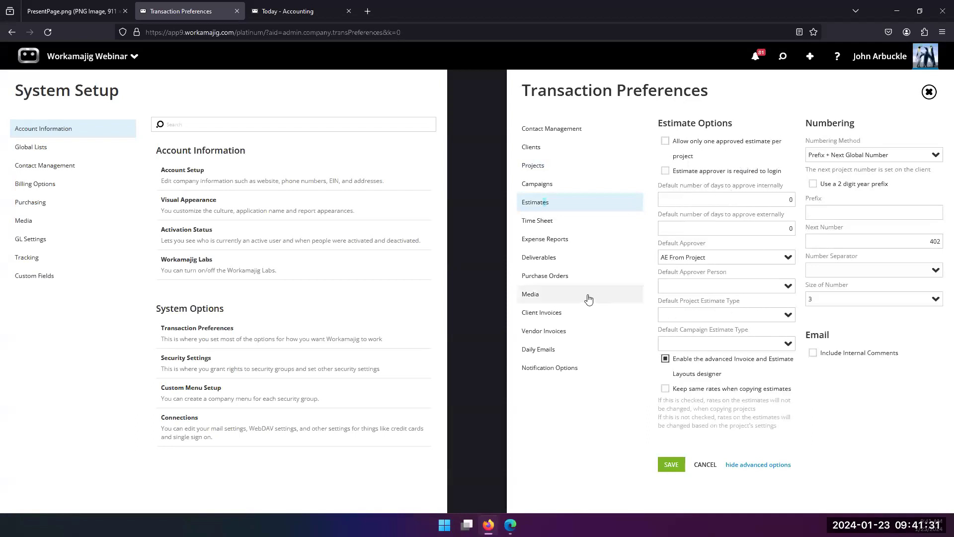
click(560, 317)
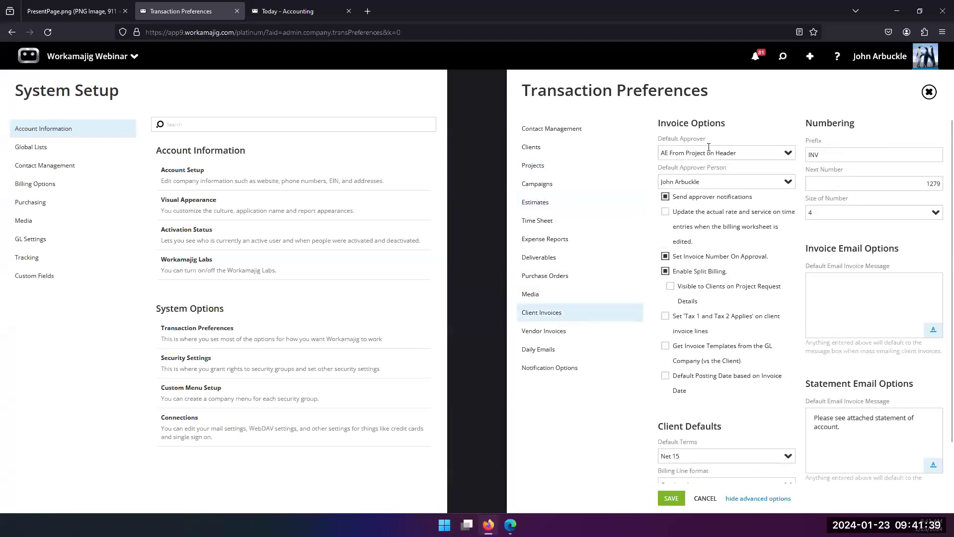
click(575, 331)
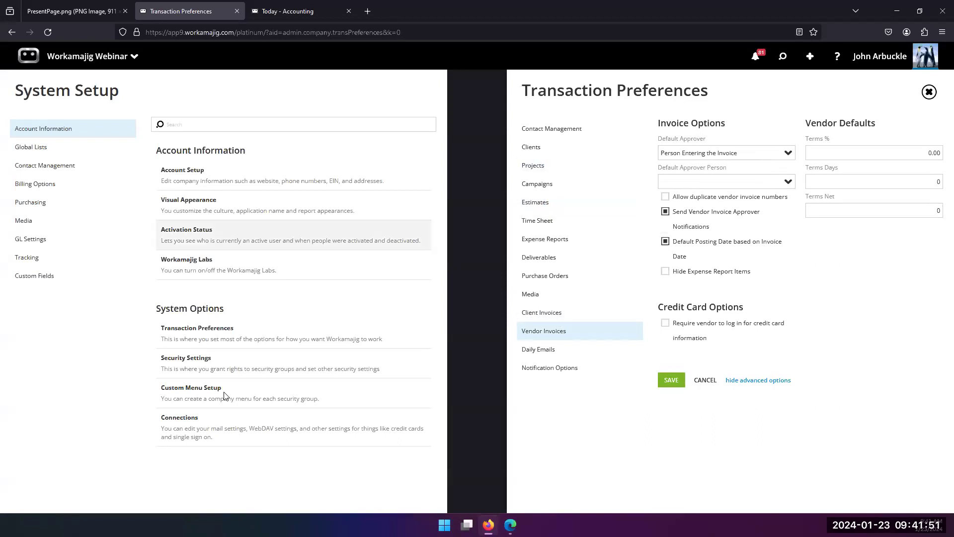
Step: Open the Connections settings without saving the preference changes, and review the email settings from Incoming Emails through SMTP Settings
click(196, 425)
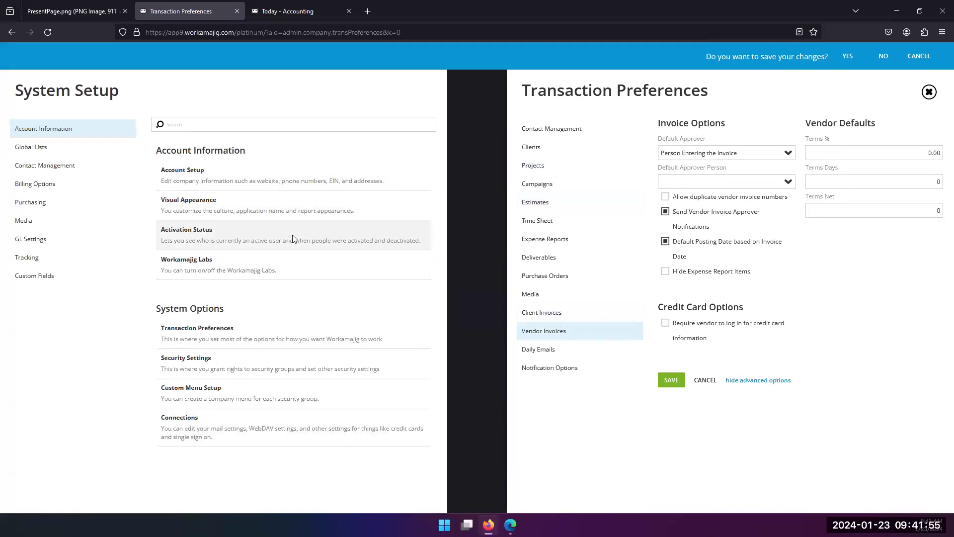
click(884, 59)
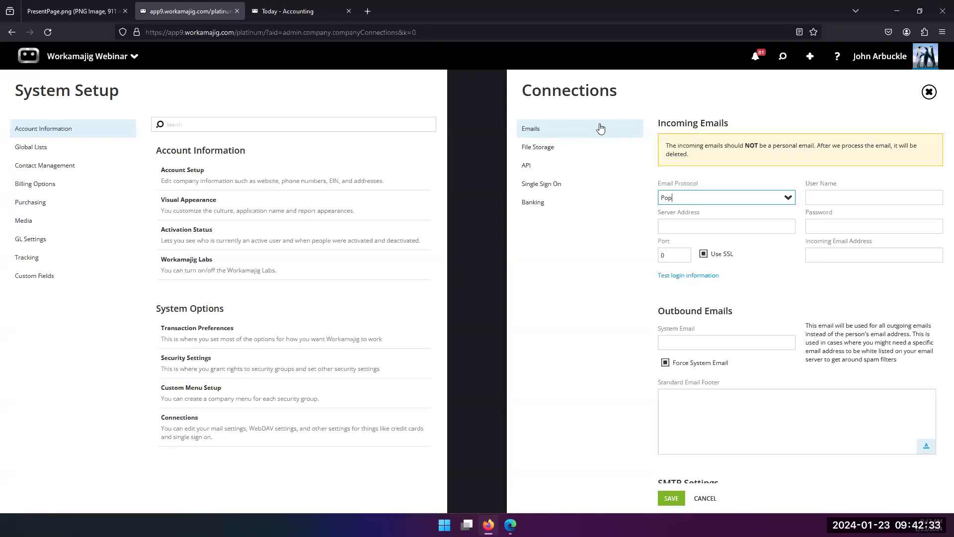
scroll(708, 288, down, 6)
scroll(708, 288, up, 6)
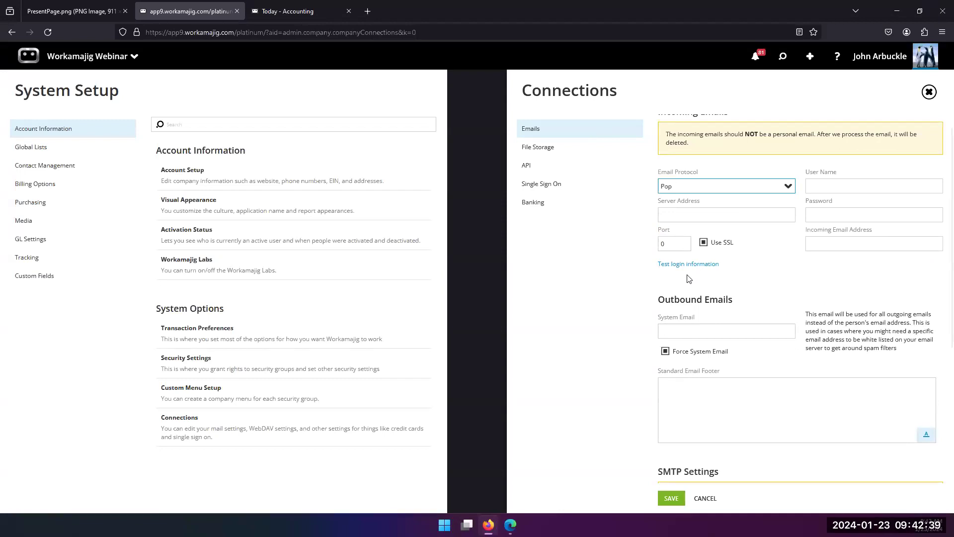
scroll(641, 276, down, 4)
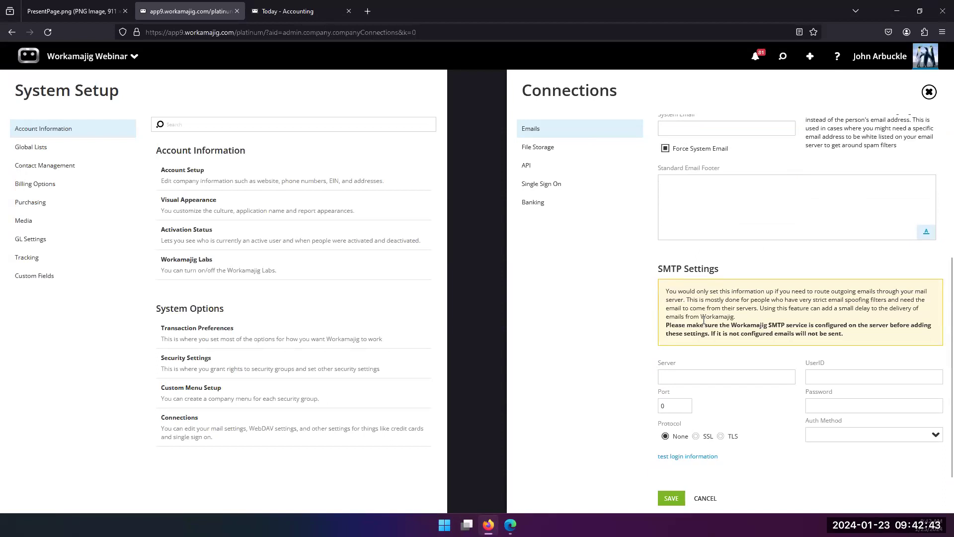
scroll(703, 321, up, 4)
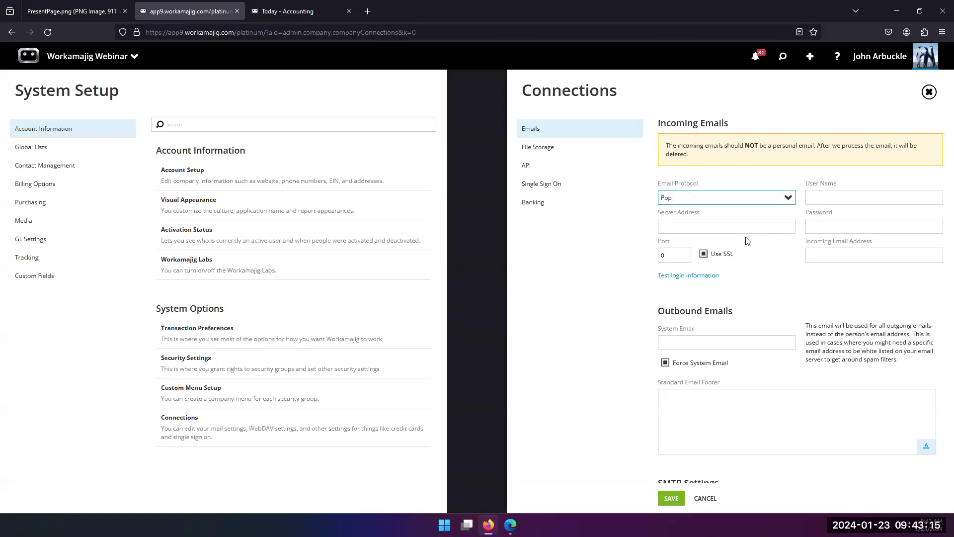
Step: Check the server types offered for a new file storage server in Connections, and cancel the new server
click(570, 154)
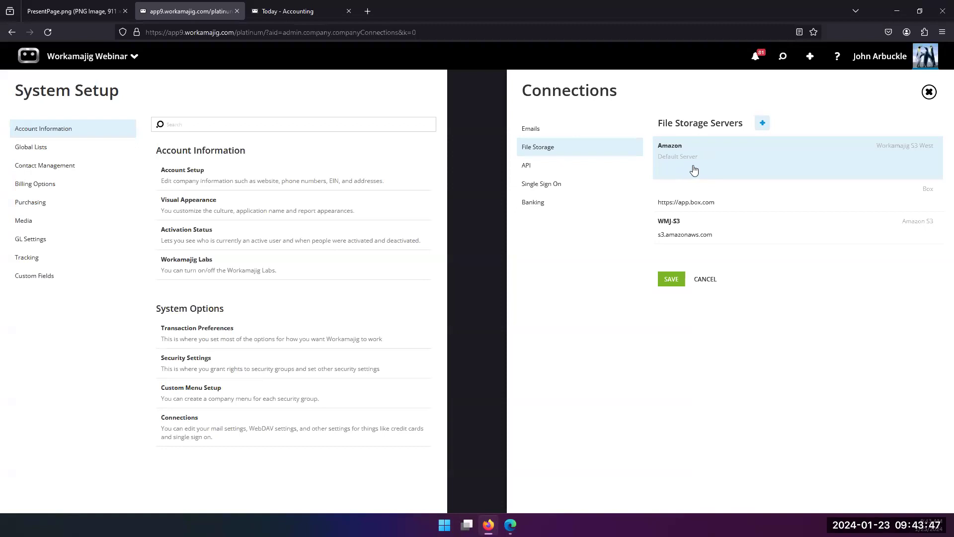
click(765, 124)
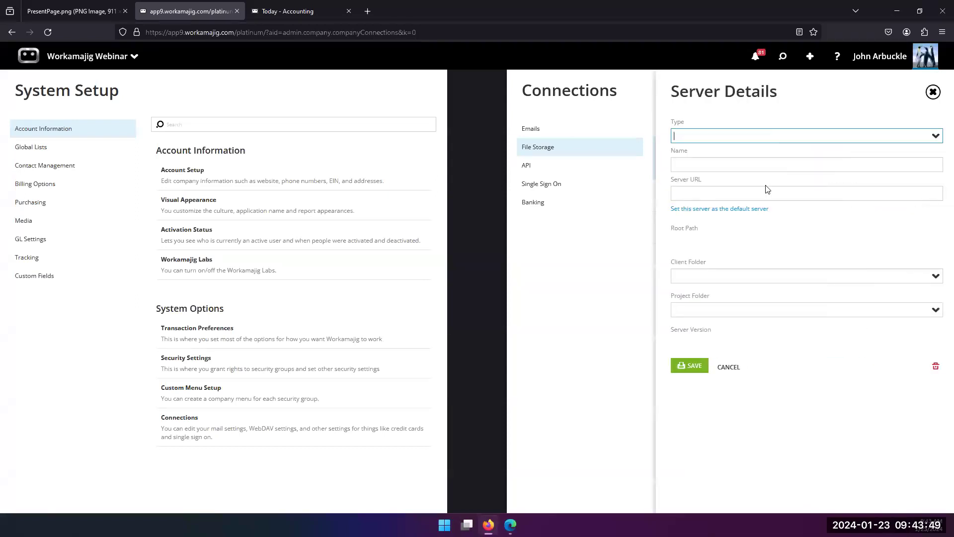
click(934, 139)
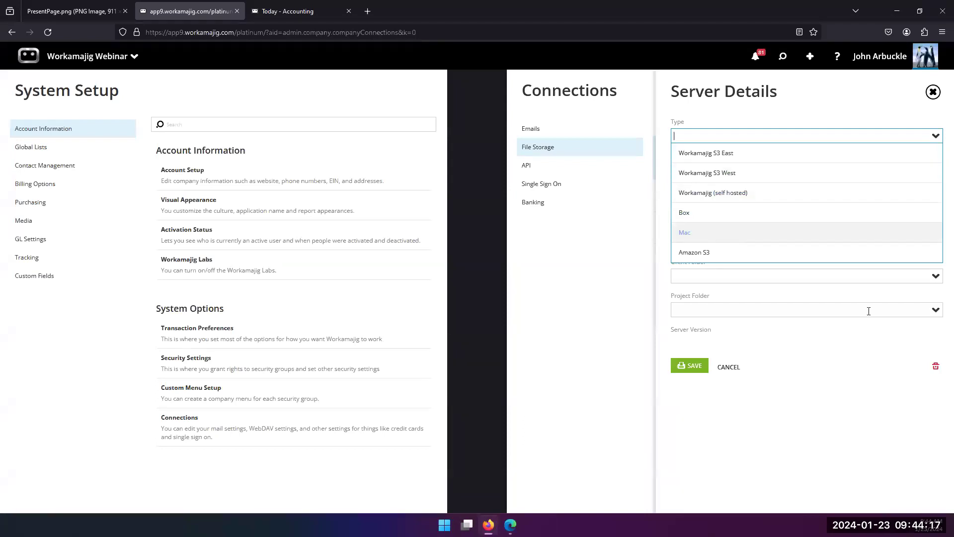
click(731, 367)
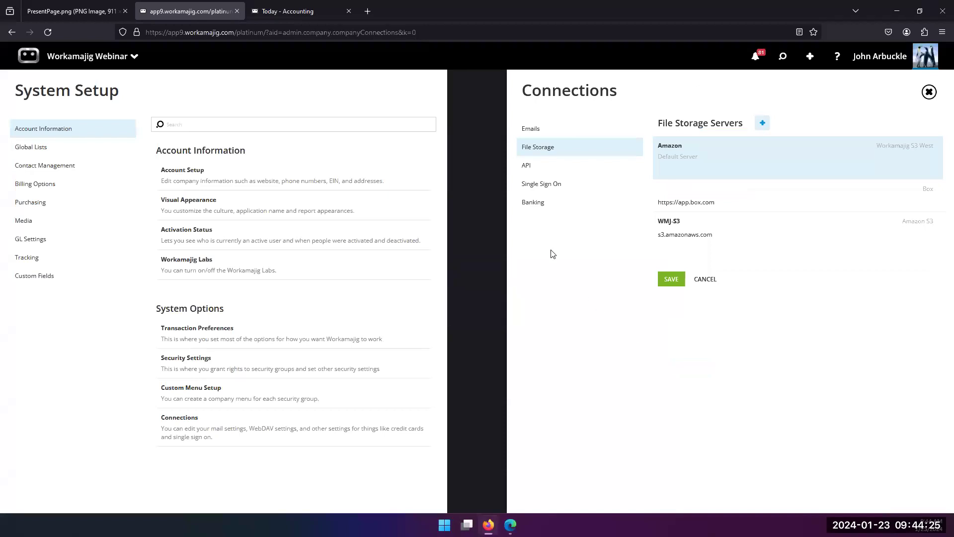
Step: Review the Single Sign On, API and Banking connection settings, including credit card and ACH client billing and Plaid Connections
click(534, 188)
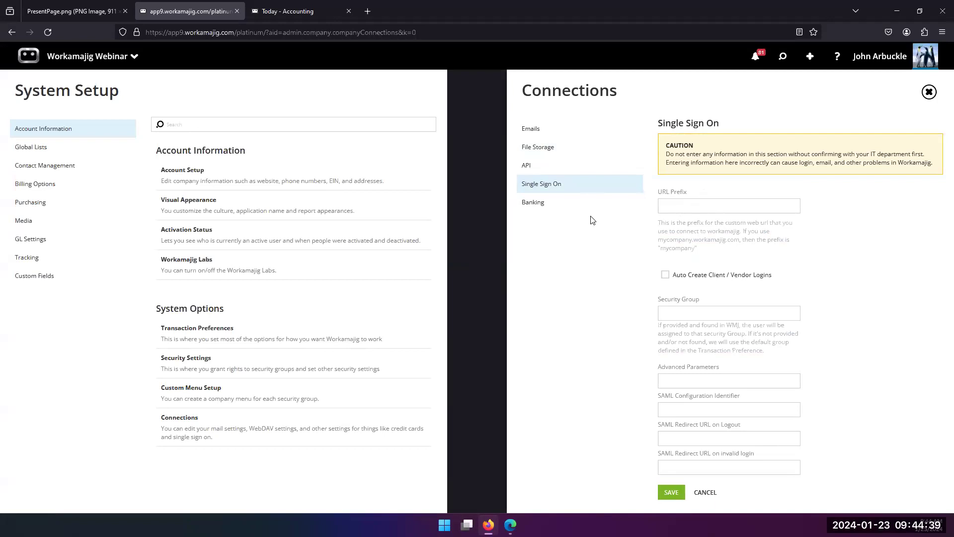
click(546, 170)
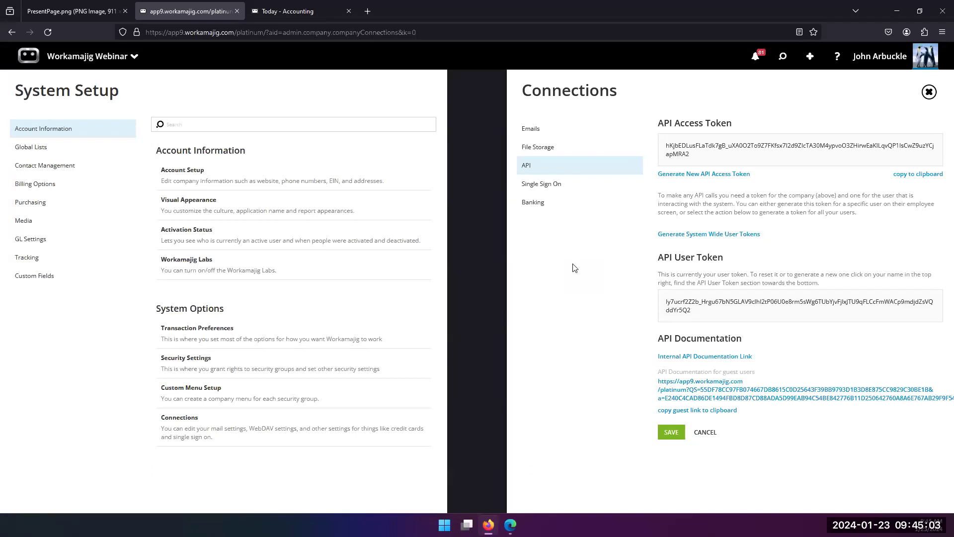
click(563, 209)
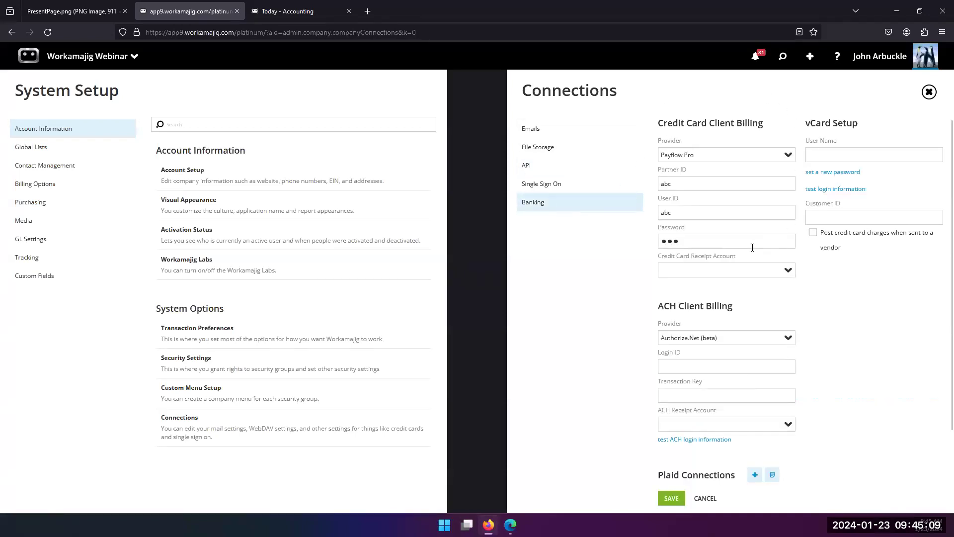
scroll(752, 247, down, 2)
scroll(752, 247, up, 2)
scroll(686, 143, down, 2)
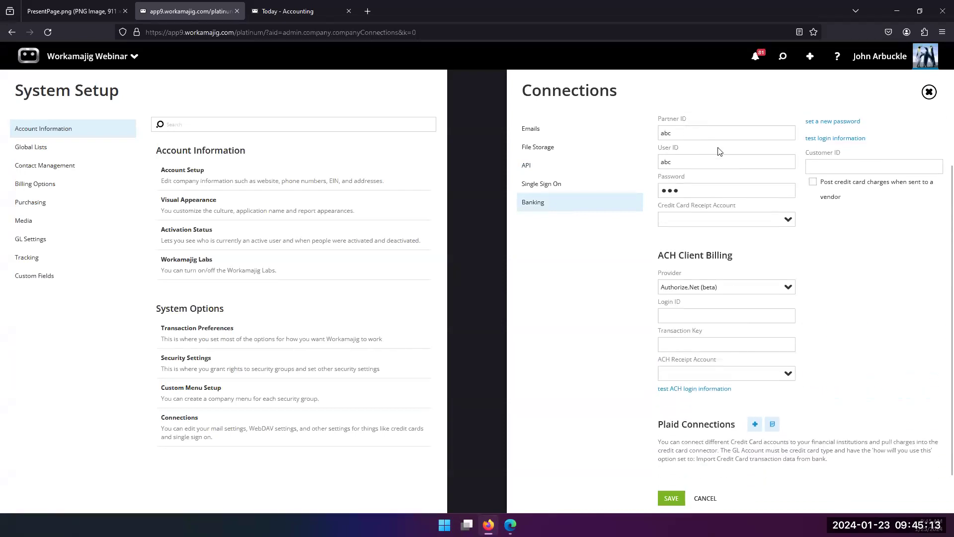
scroll(718, 148, up, 2)
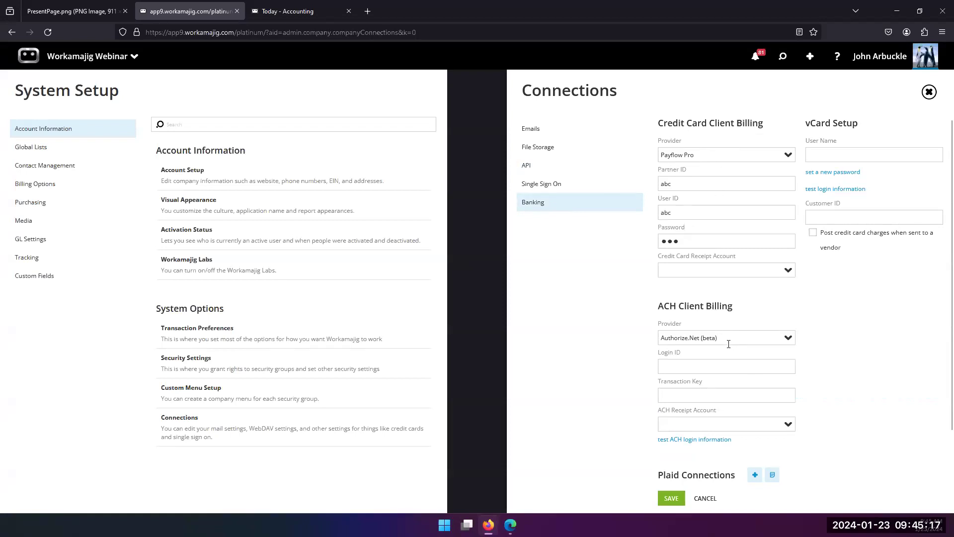
scroll(720, 312, down, 2)
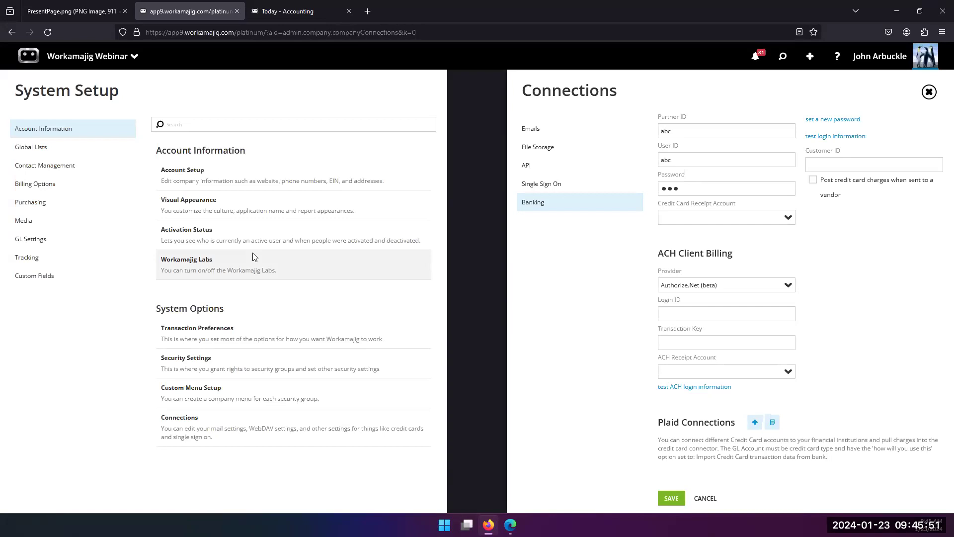
Step: Examine the details of the first credit card account among the GL Accounts, through its vendor and card settings, and close the list
click(55, 239)
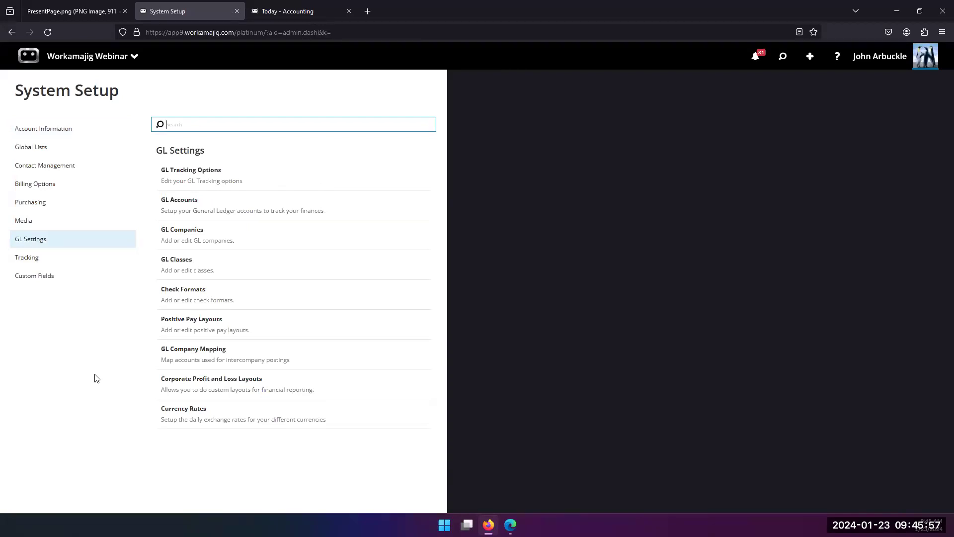
click(209, 200)
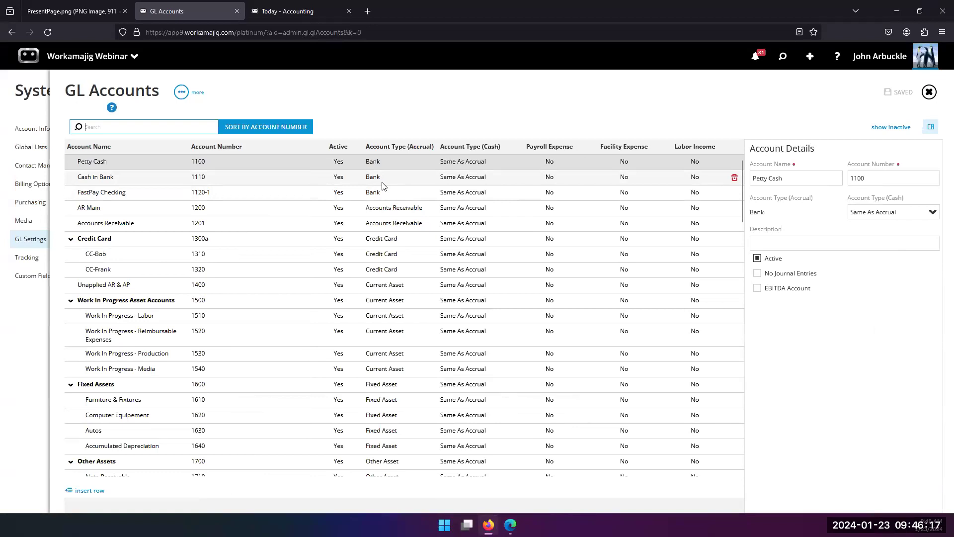
click(376, 258)
scroll(848, 397, down, 2)
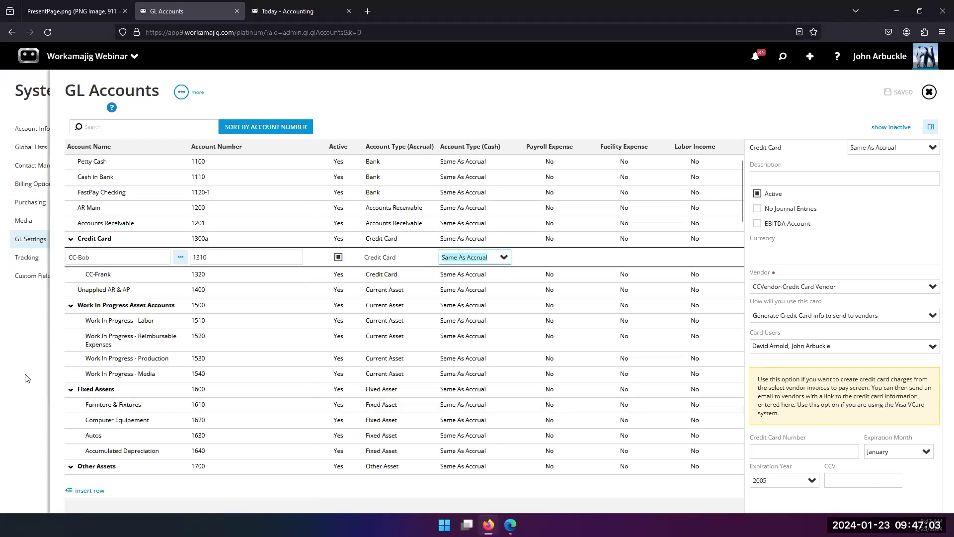
click(61, 324)
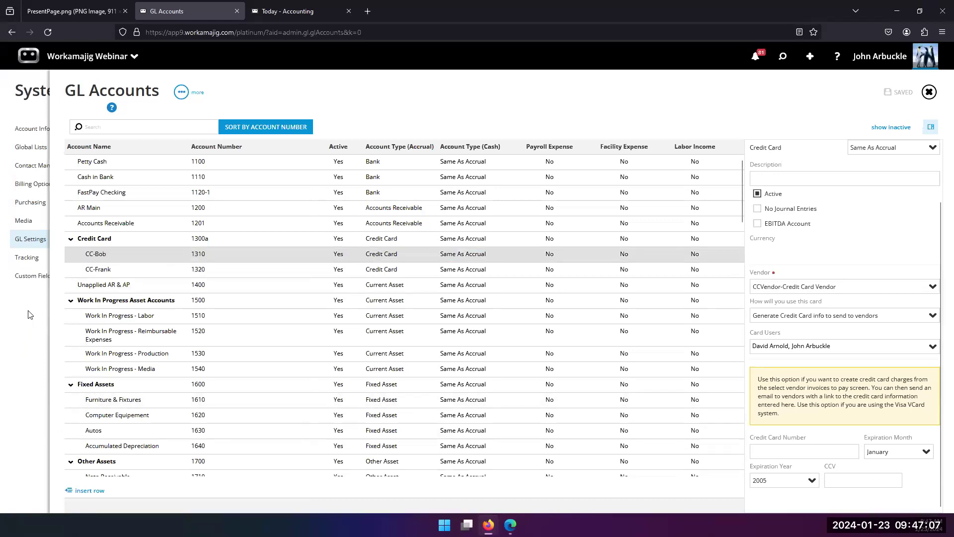
click(930, 93)
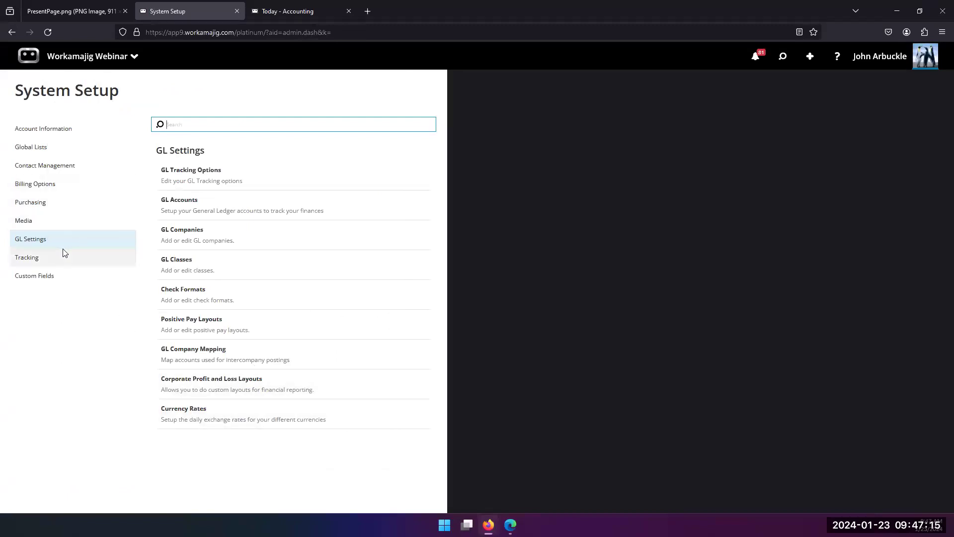
Step: Examine the expanded details of billing services such as ArtDesg, Copy1, HTML and MediaPlan, and close the Services list
click(50, 191)
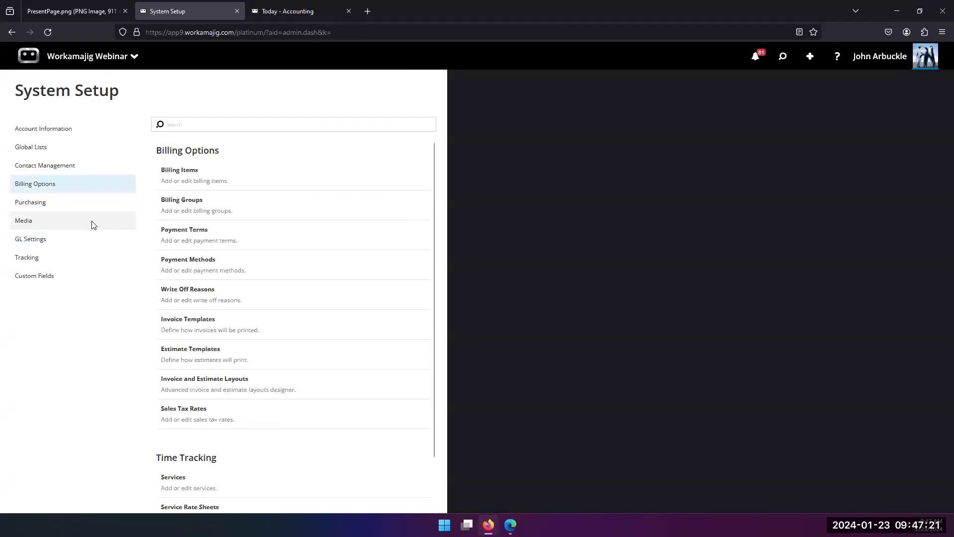
click(183, 489)
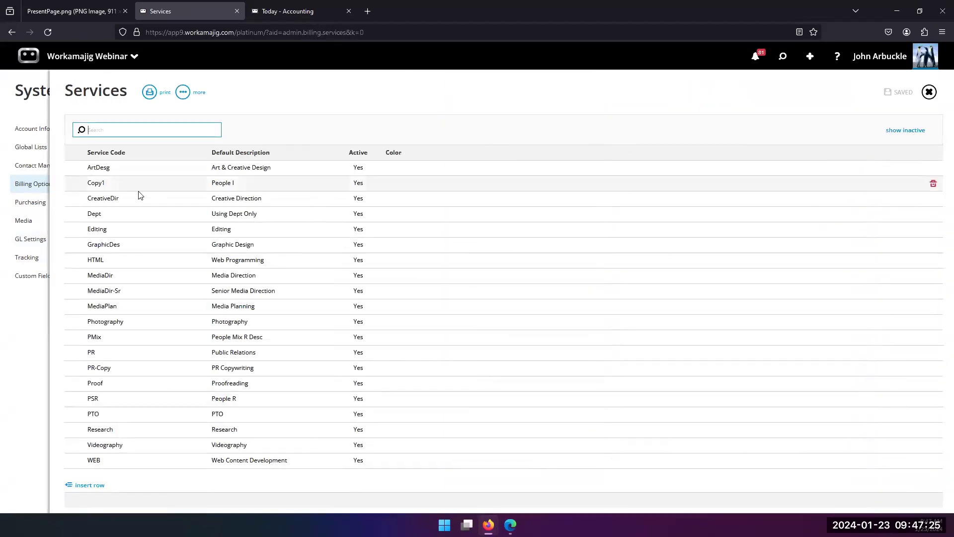
click(144, 170)
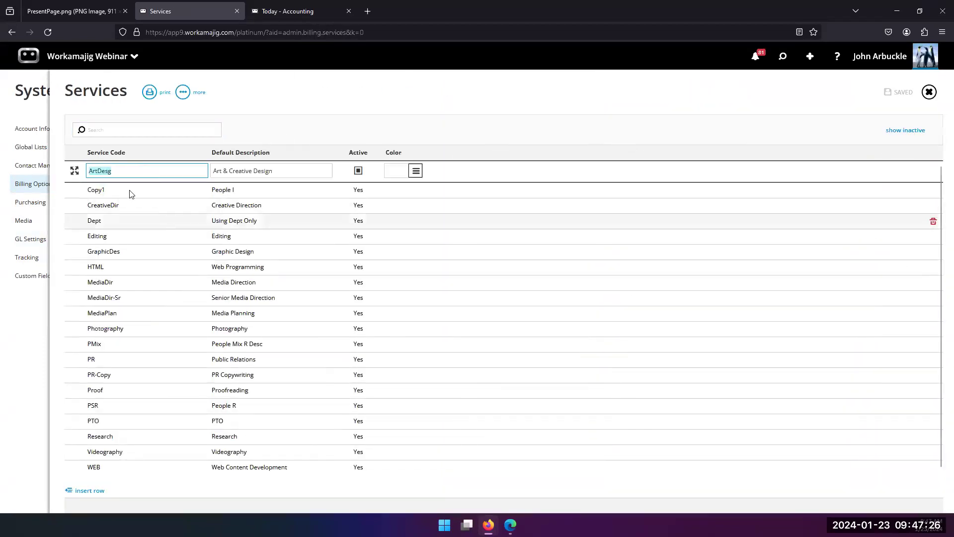
click(74, 172)
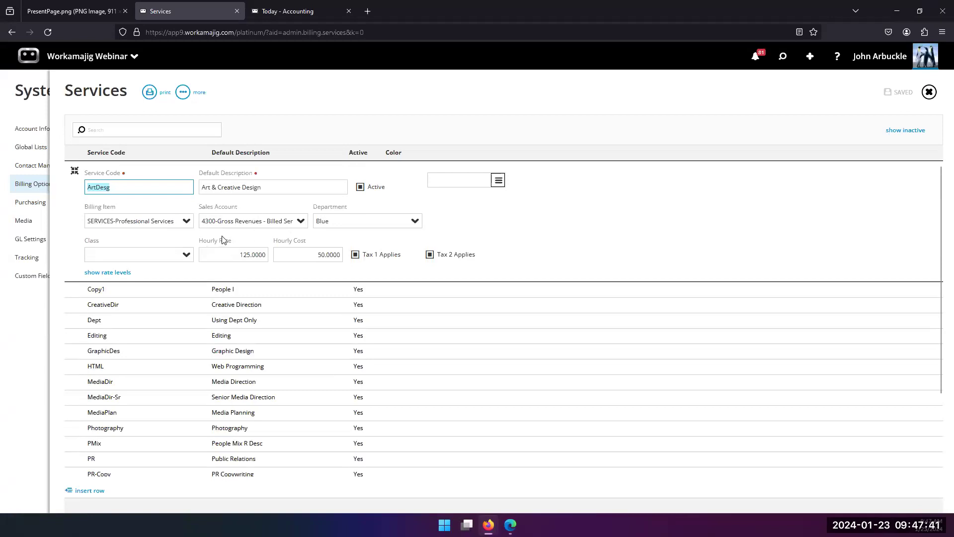
click(111, 291)
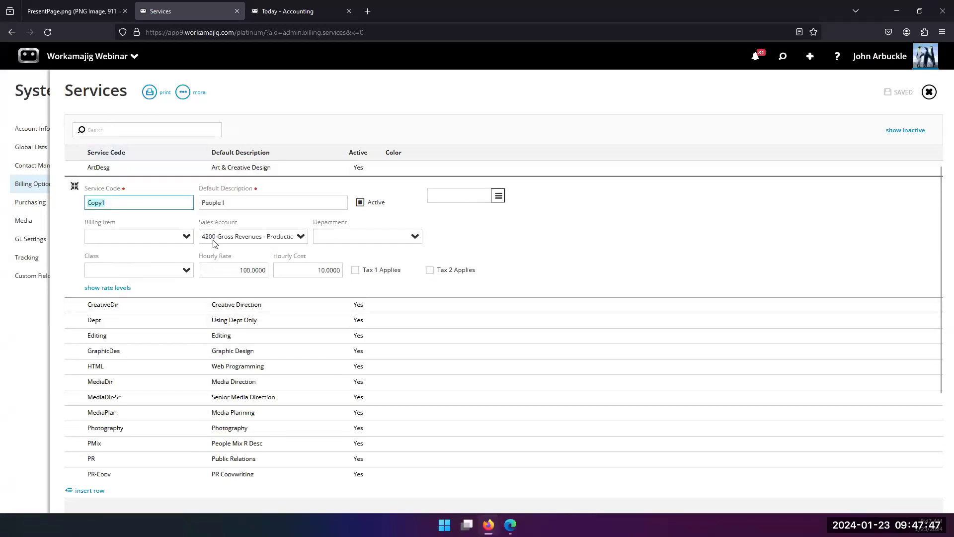
click(219, 321)
click(233, 366)
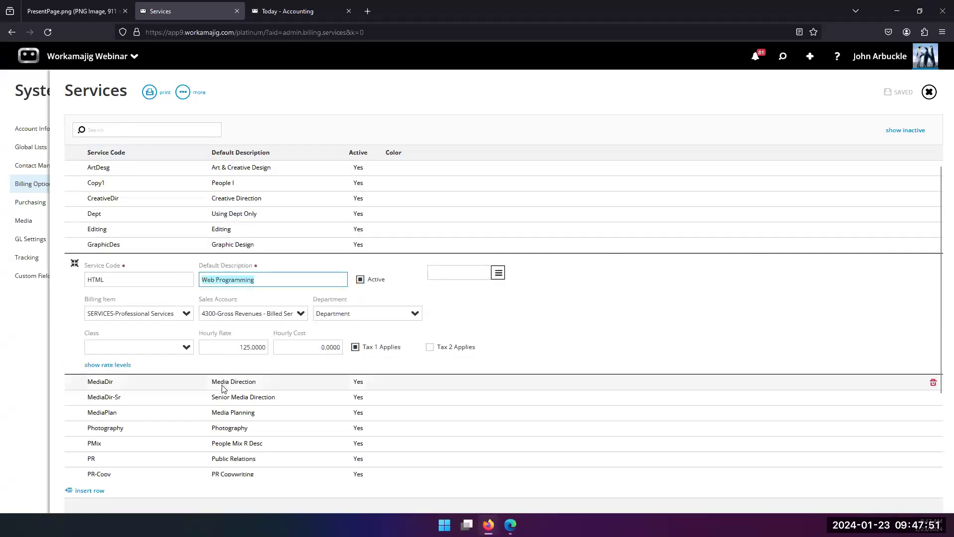
click(232, 415)
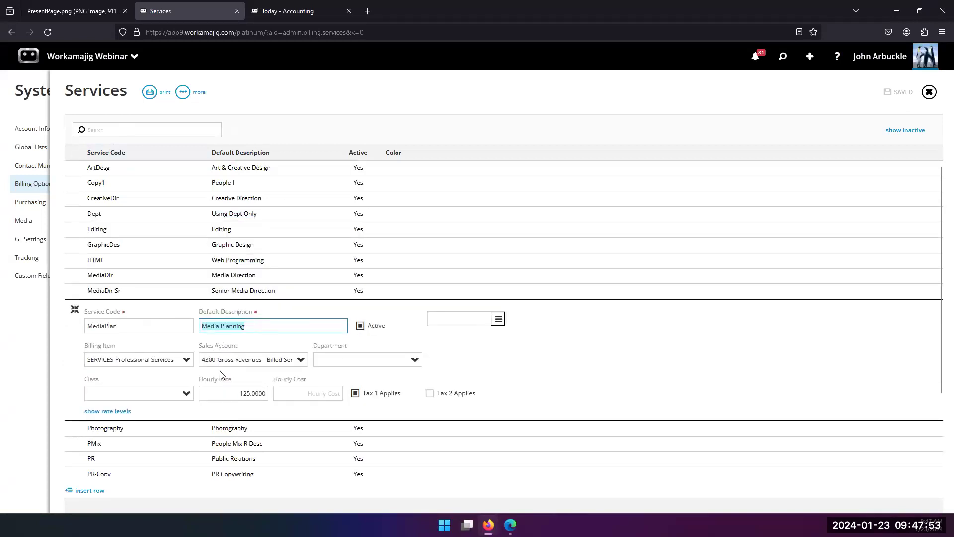
click(21, 315)
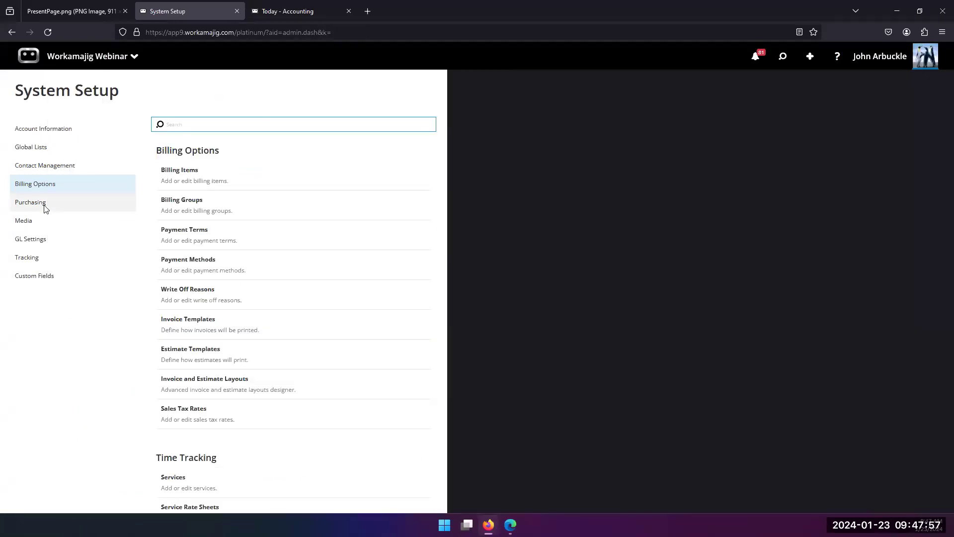
Step: Add the Sales Account and Expense Account columns to the Company Defaults of the Expense Report Items, save them, and close the list
click(44, 206)
click(183, 376)
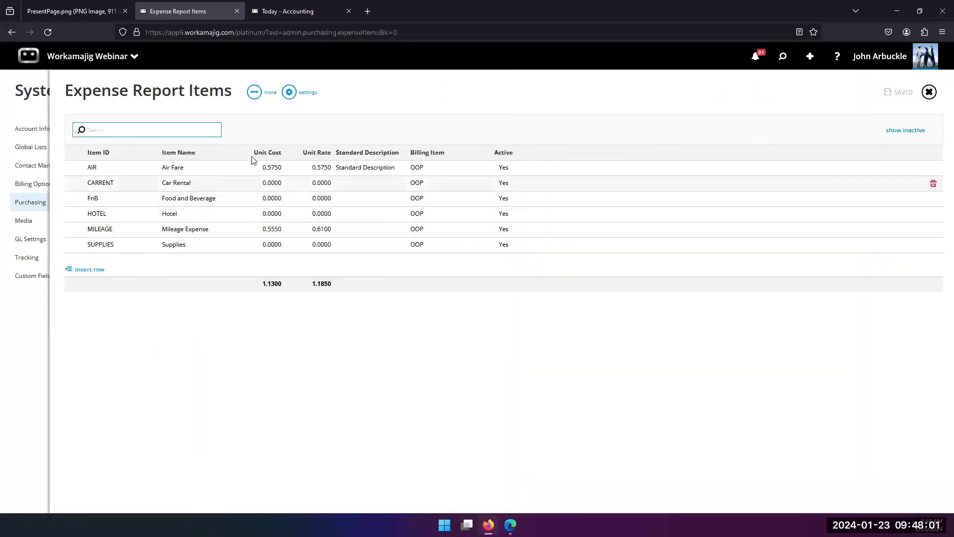
click(254, 91)
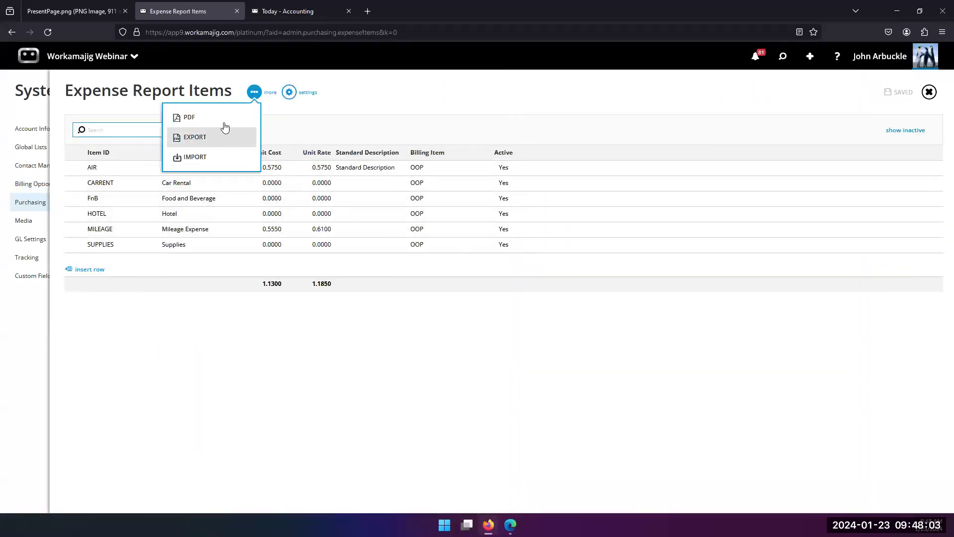
click(289, 92)
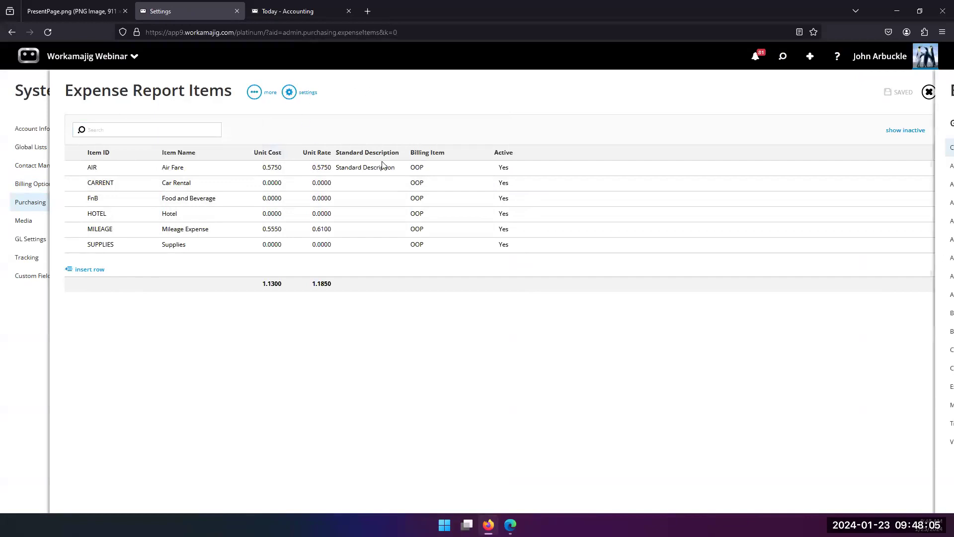
click(824, 182)
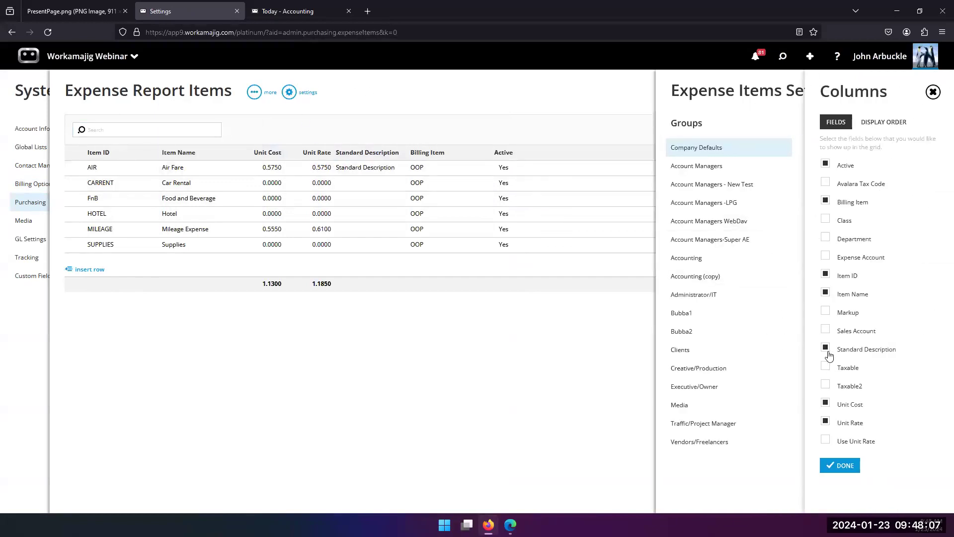
click(824, 330)
click(826, 257)
click(840, 465)
click(826, 215)
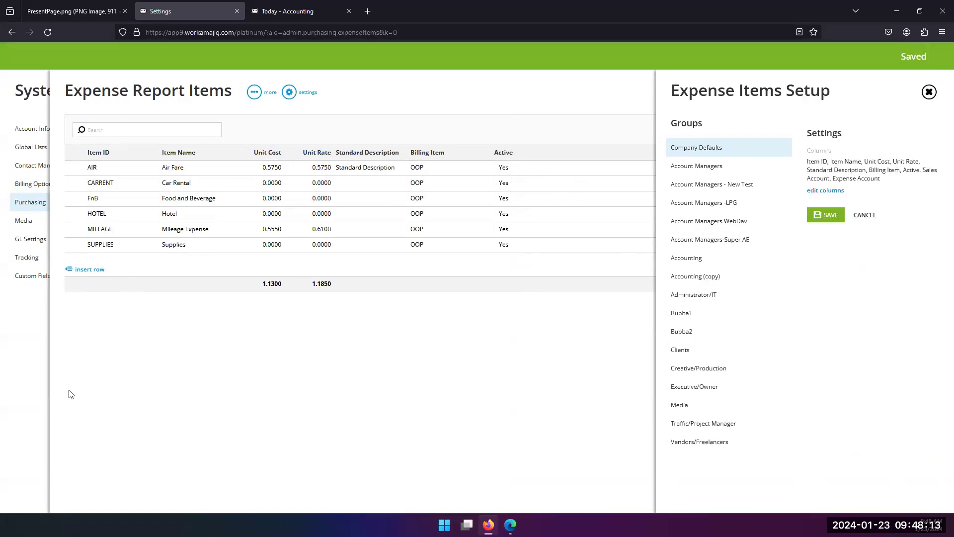
click(17, 338)
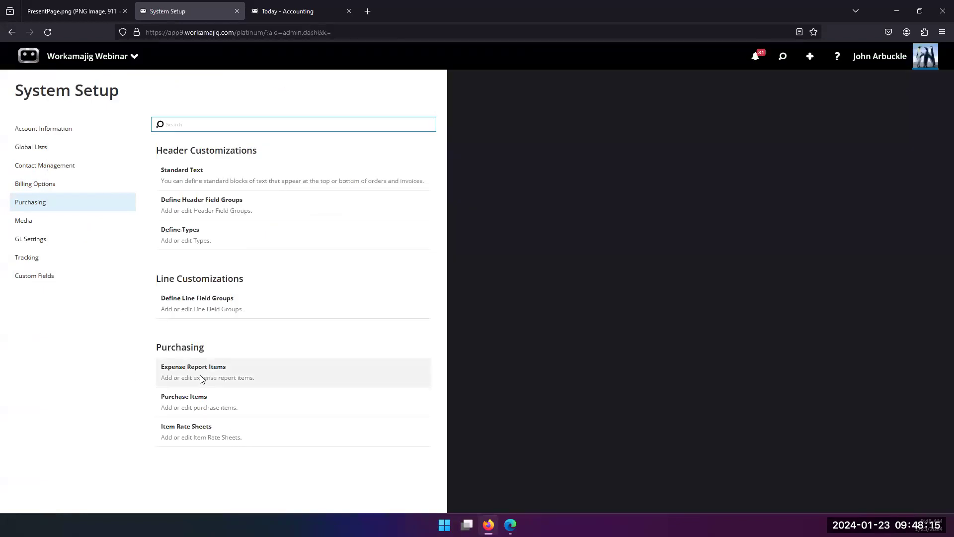
Step: Review the Purchase Items list under Purchasing, including the expense and sales accounts of each item, and close it
click(197, 404)
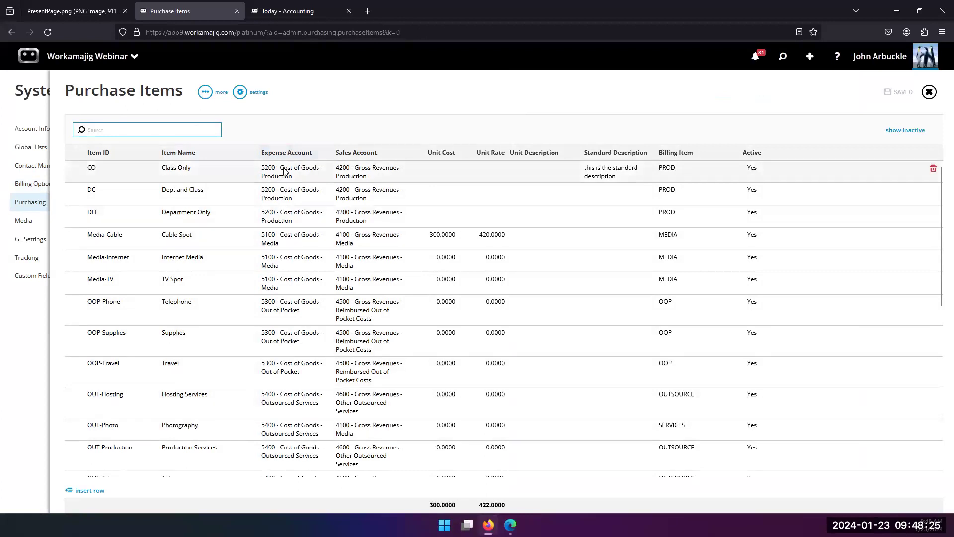
scroll(298, 400, down, 4)
scroll(323, 323, up, 4)
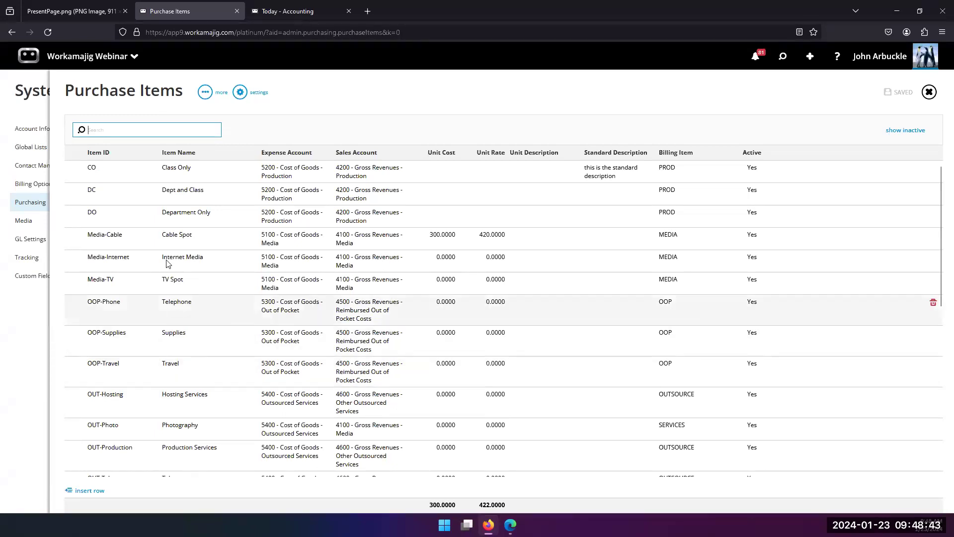
scroll(176, 361, down, 3)
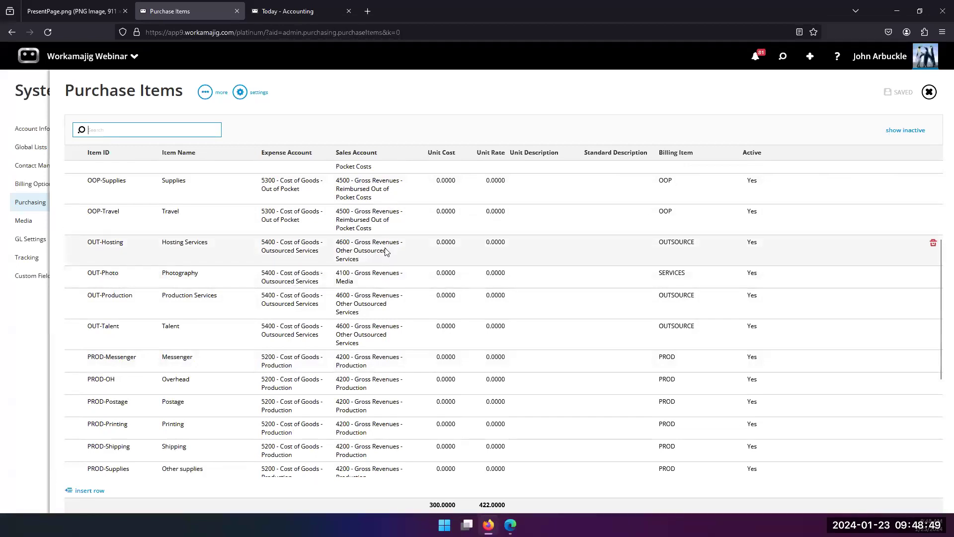
click(27, 366)
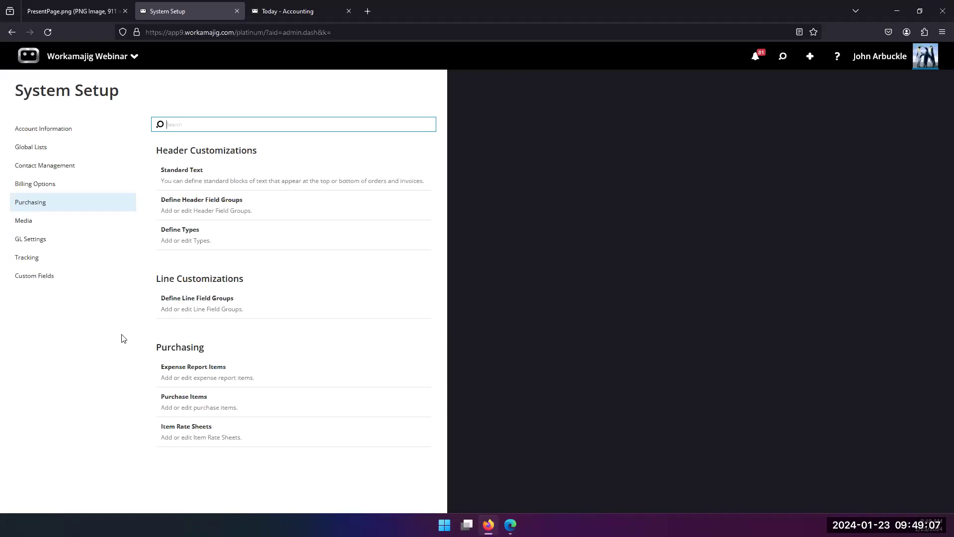
Step: Review the Project Types in Global Lists, including their number prefix and color columns, and close the list
click(53, 151)
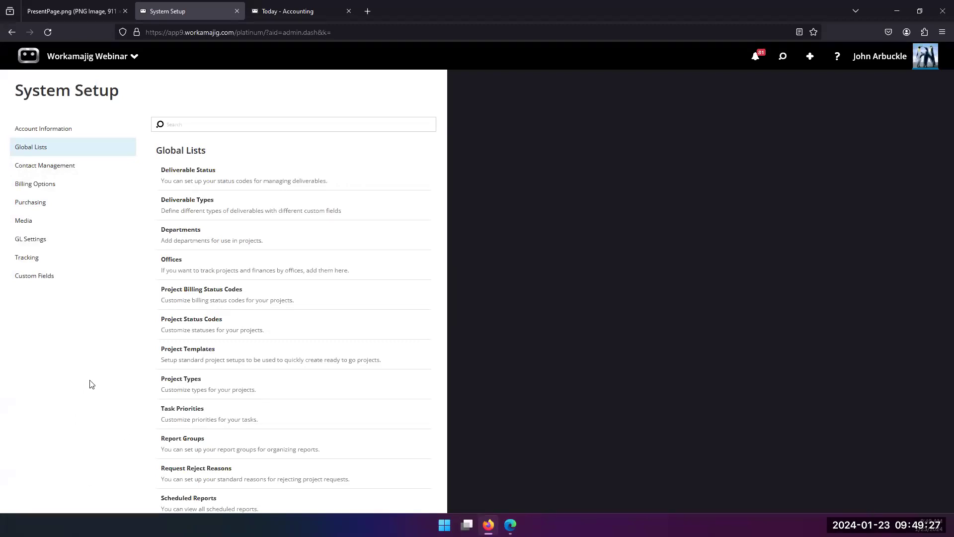
click(180, 385)
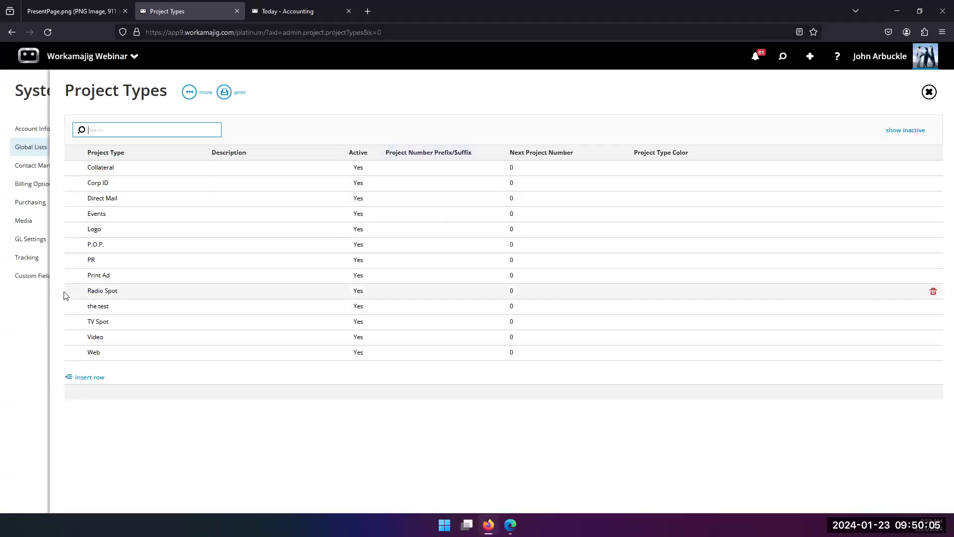
click(33, 316)
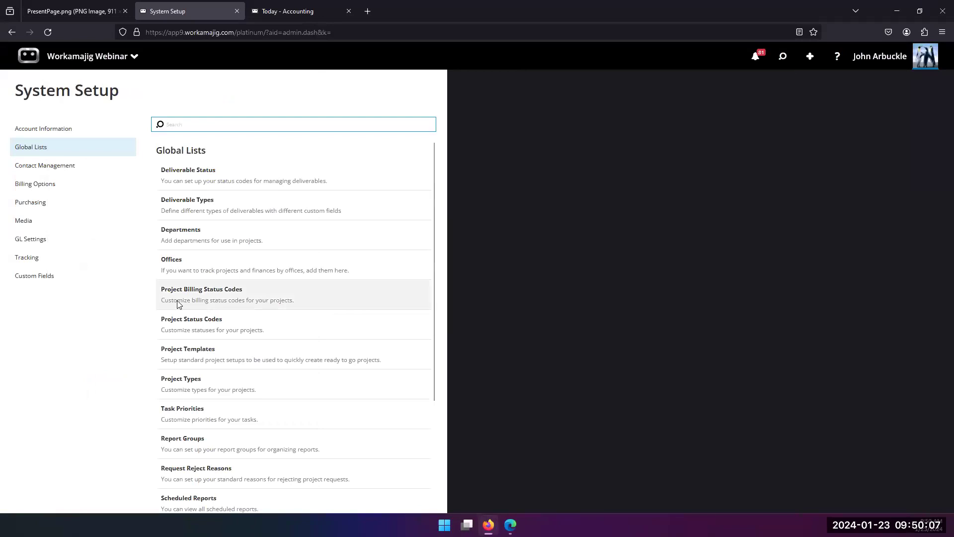
Step: Review the Project Billing Status Codes in Global Lists and close the list
scroll(170, 302, down, 2)
scroll(169, 301, up, 1)
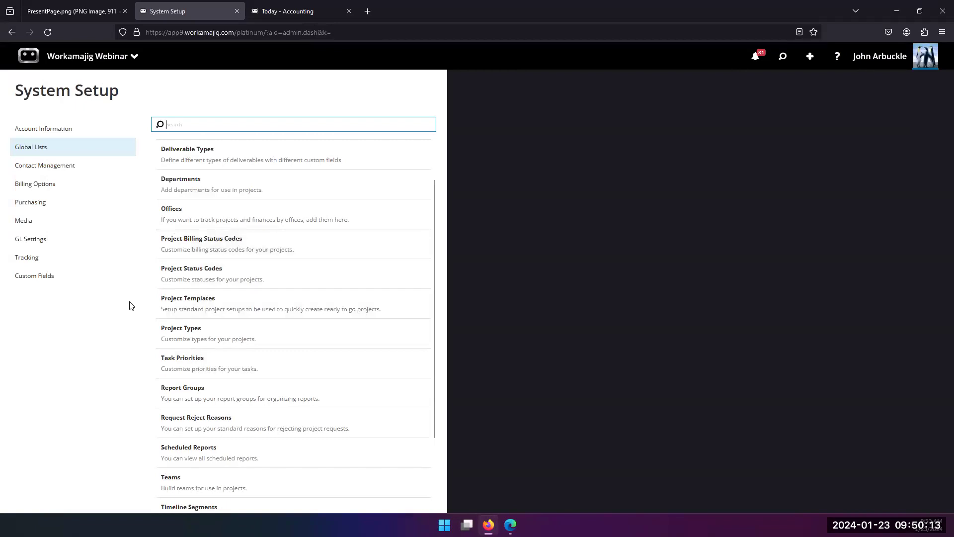
click(204, 246)
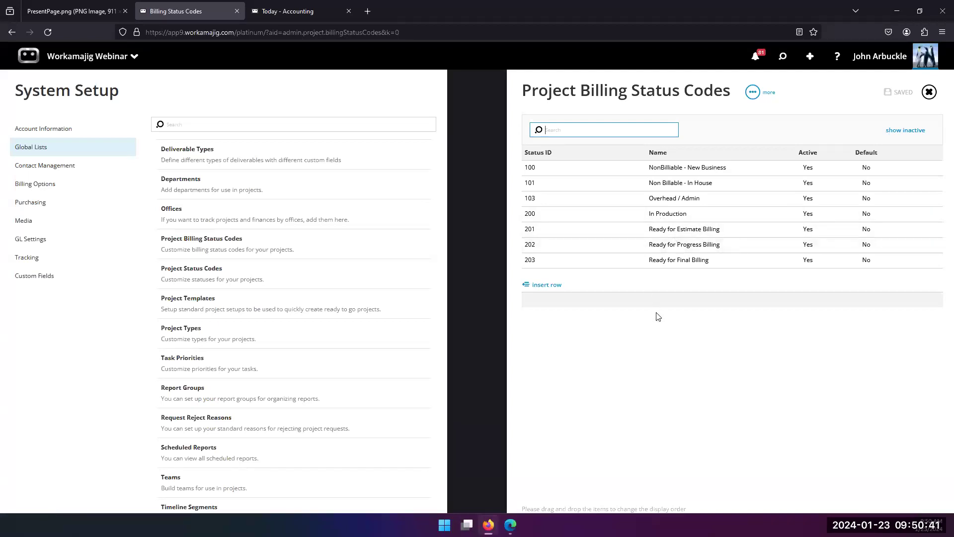
click(930, 93)
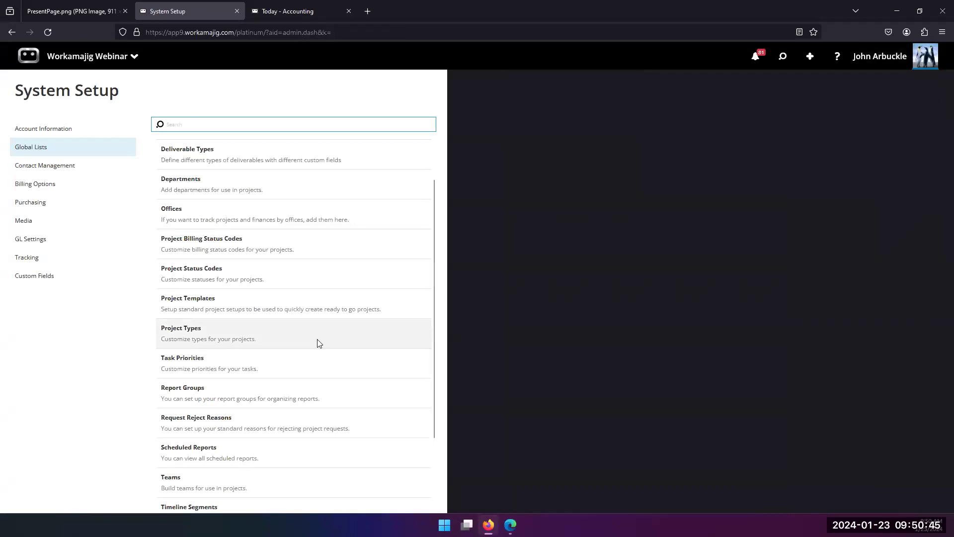
Step: Review the members assigned to both teams listed in Global Lists, and close the team details without changes
scroll(318, 343, down, 3)
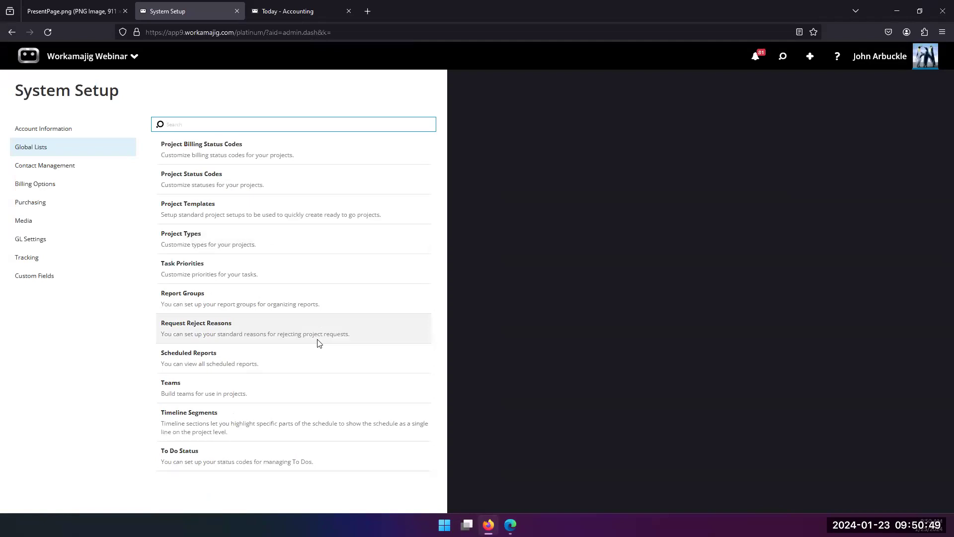
click(177, 389)
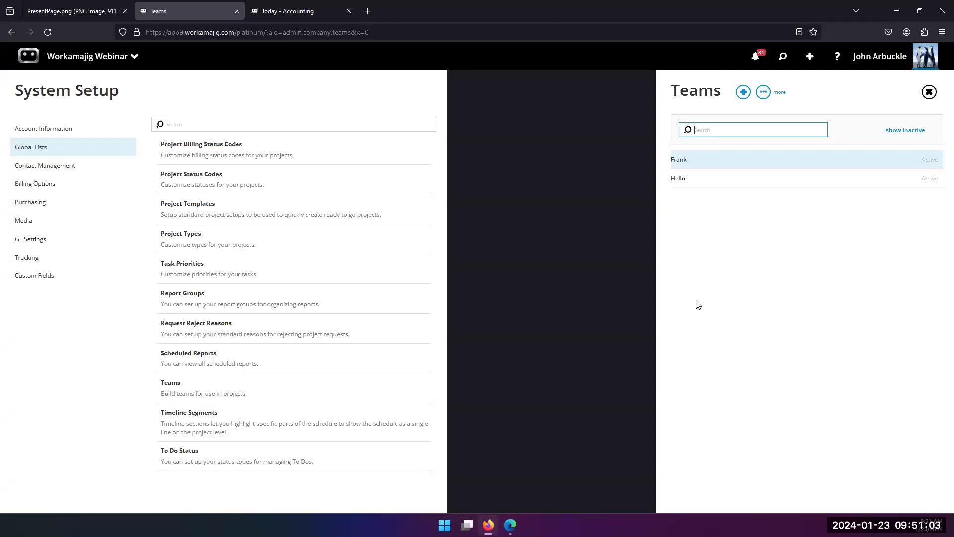
click(687, 162)
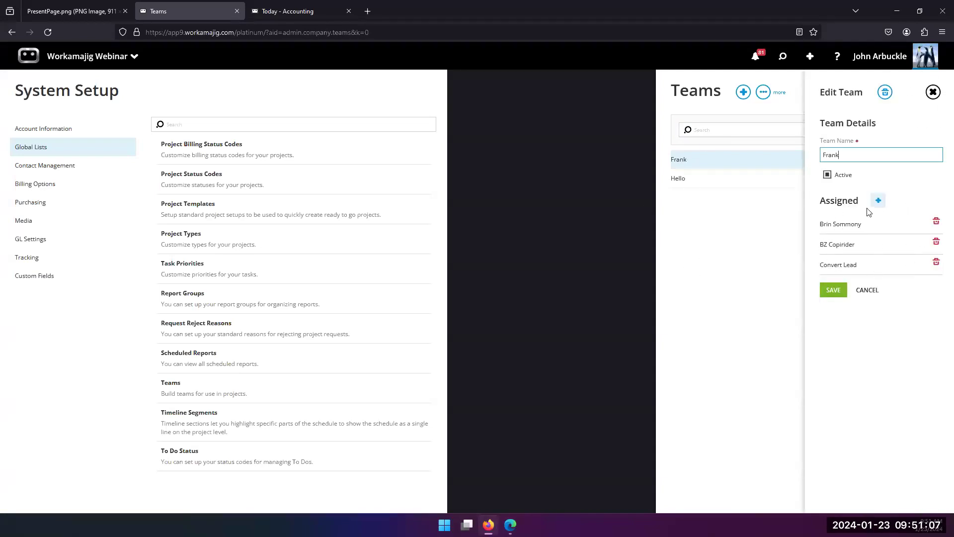
click(698, 185)
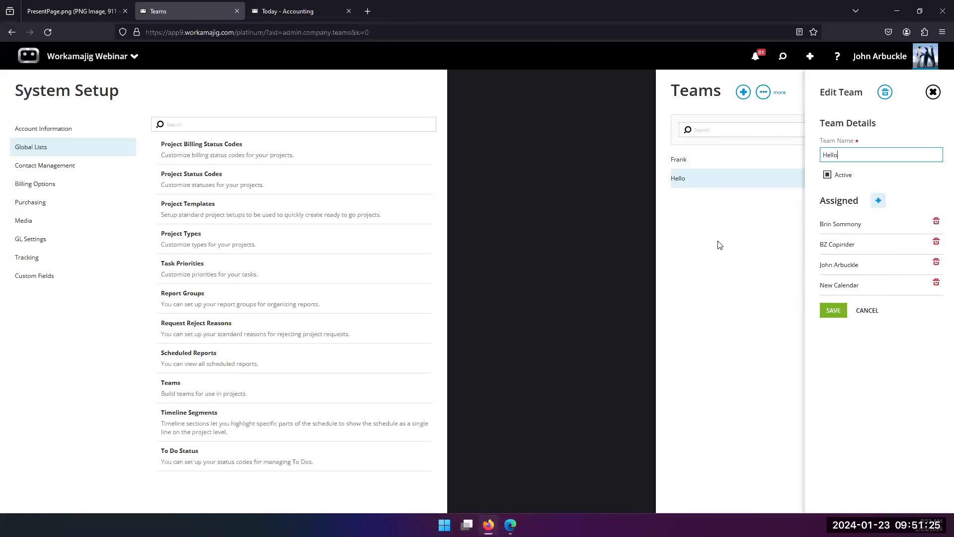
click(701, 113)
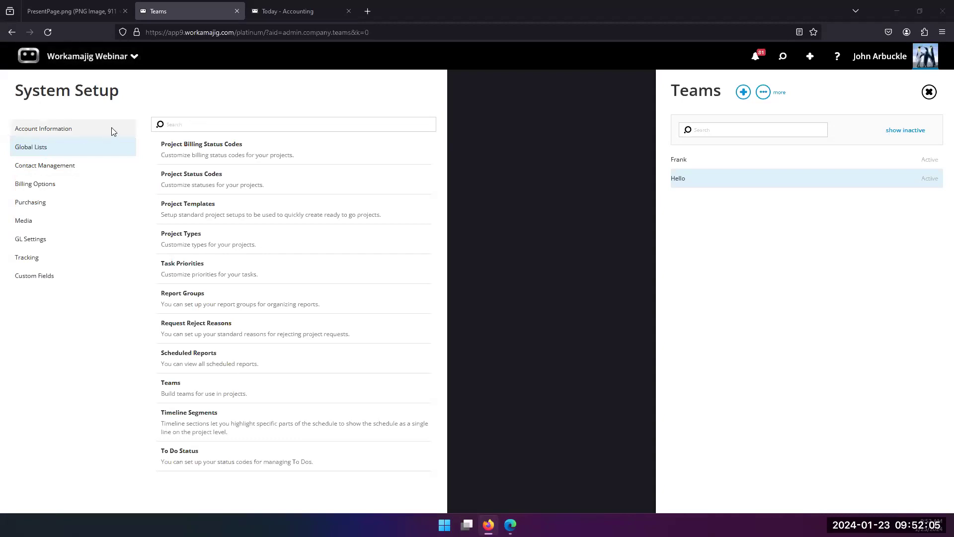
Step: Open the first employee in the Blue department and check the personal details and the My Supervisor choices
click(86, 63)
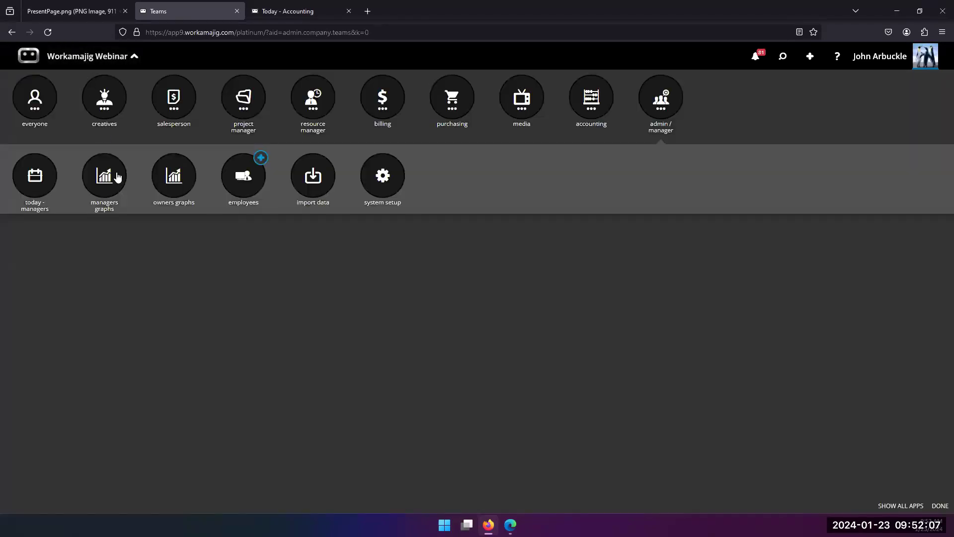
click(238, 185)
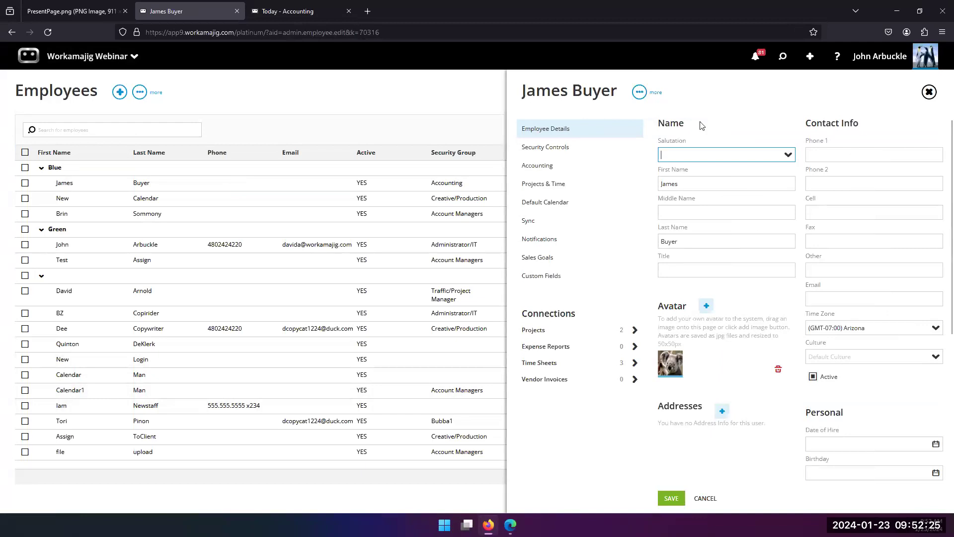
scroll(763, 273, down, 3)
scroll(764, 273, down, 2)
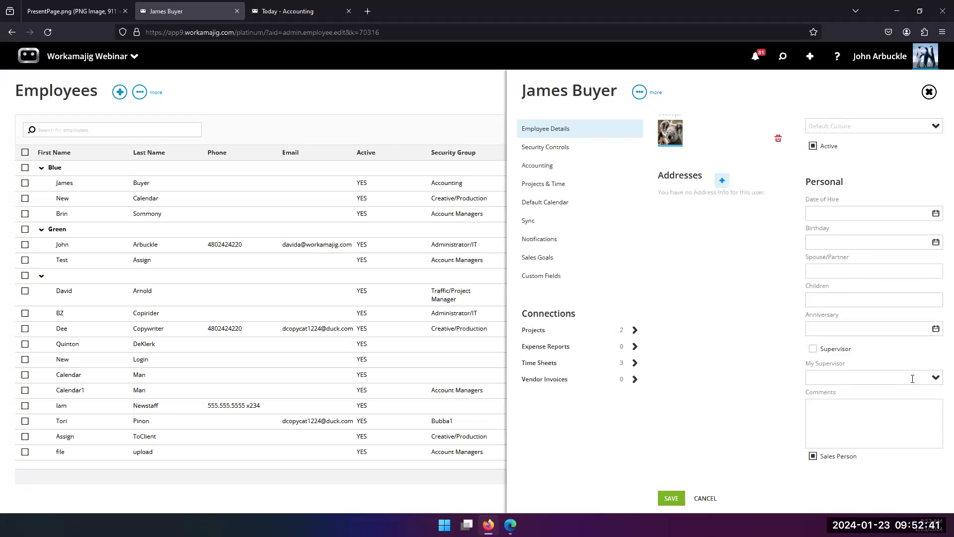
click(939, 382)
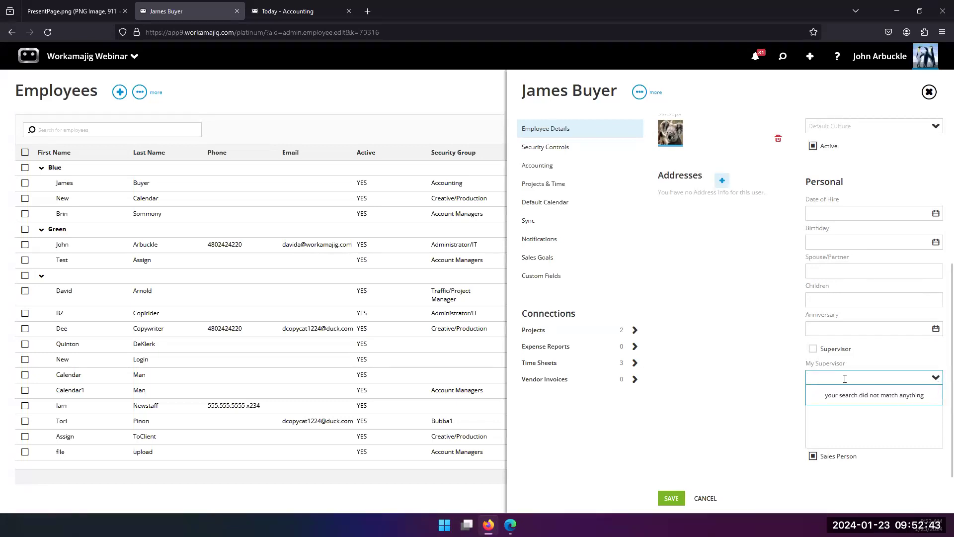
Step: Try marking the employee as a Supervisor, and clear the option again
click(813, 348)
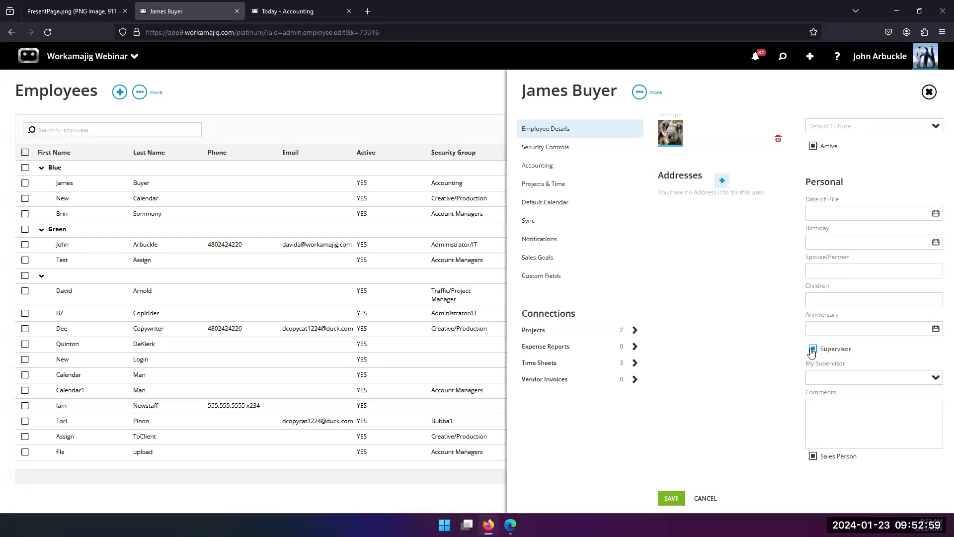
click(813, 350)
scroll(718, 311, up, 1)
scroll(718, 311, up, 1)
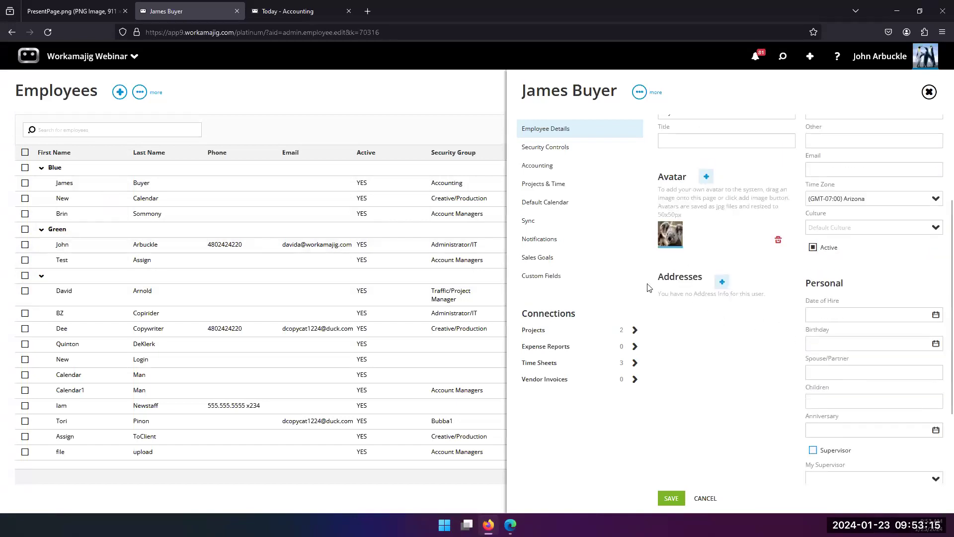
scroll(726, 304, up, 1)
scroll(726, 305, up, 2)
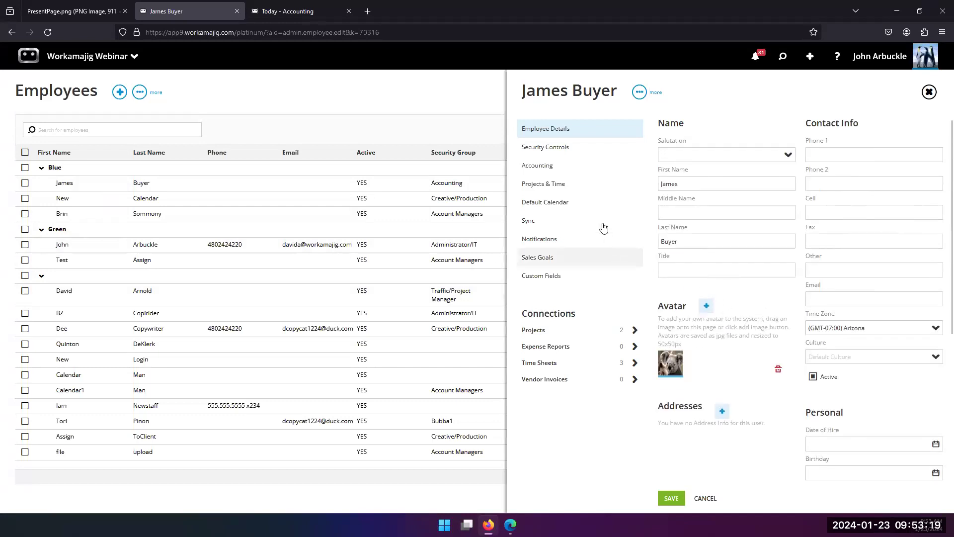
Step: Review the employee's Security Controls, including the Usage Level choices, and the Accounting settings for rates and approvers
click(552, 147)
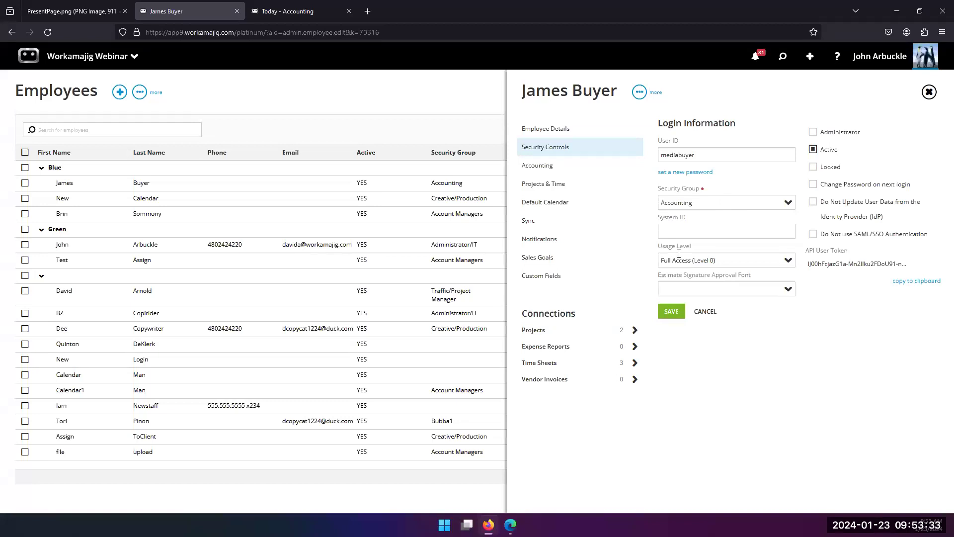
click(784, 262)
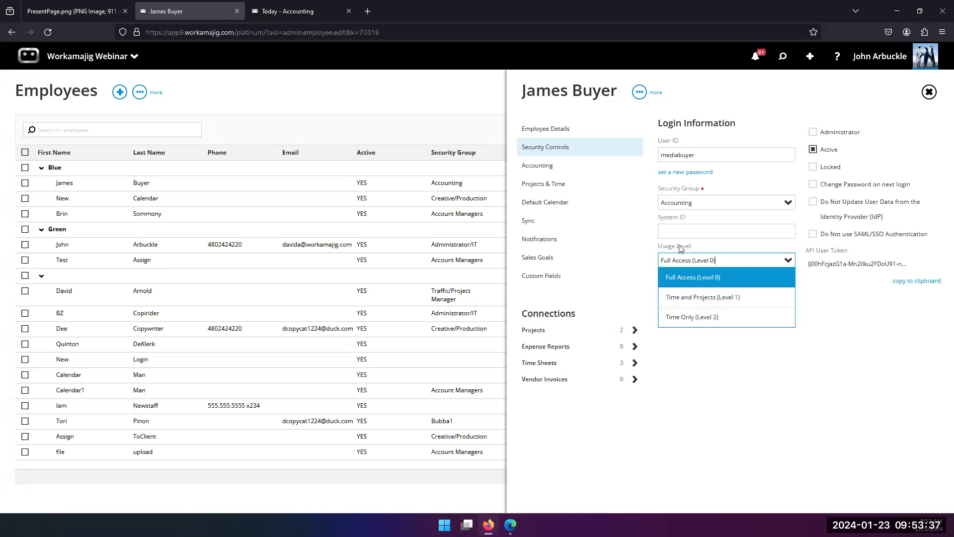
click(650, 249)
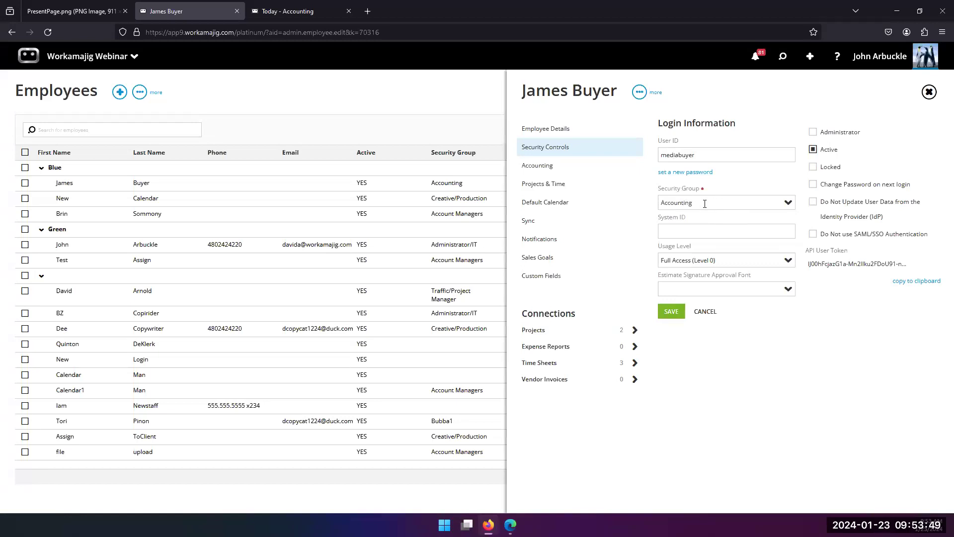
click(554, 169)
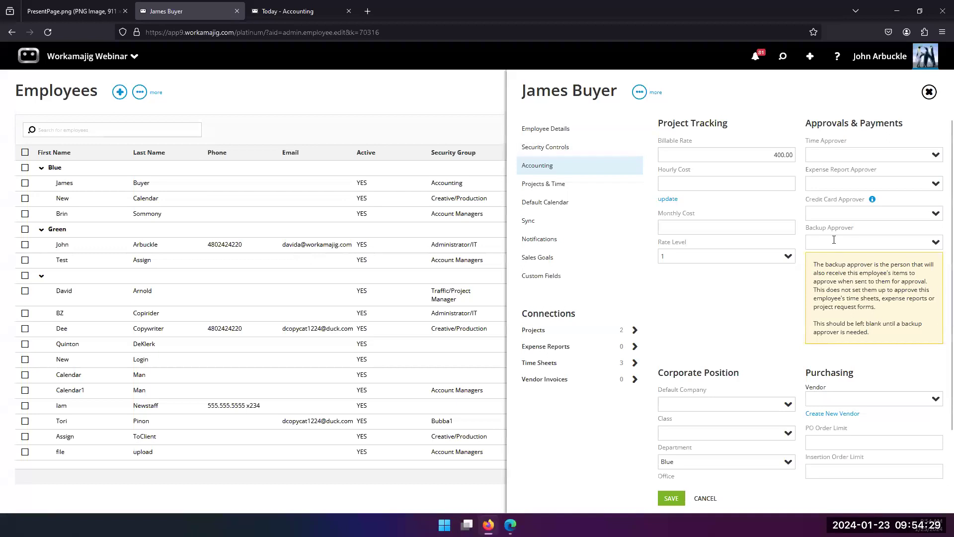
Step: Try choosing a coworker as Backup Approver in the signed-in user's Default Settings, clear the choice, save, and return to the employee record
click(865, 62)
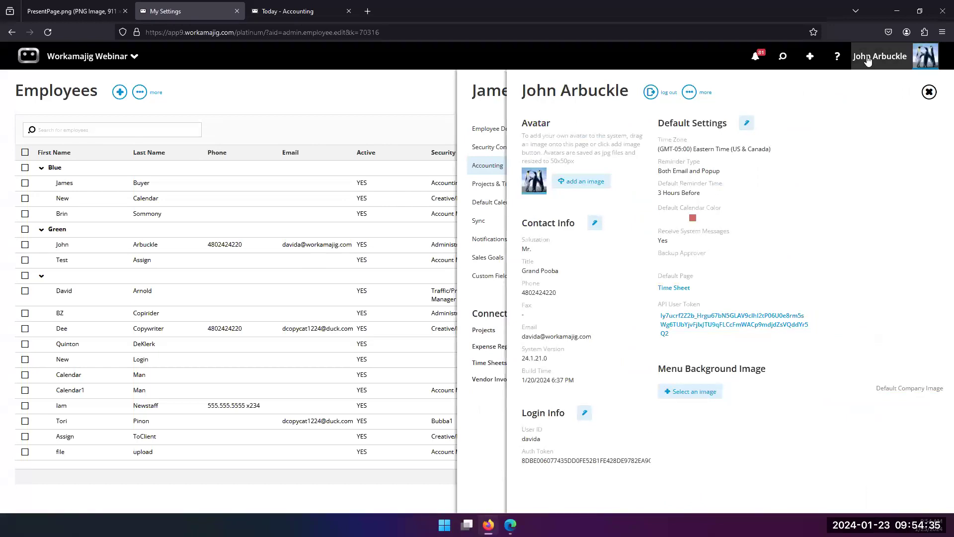
click(746, 123)
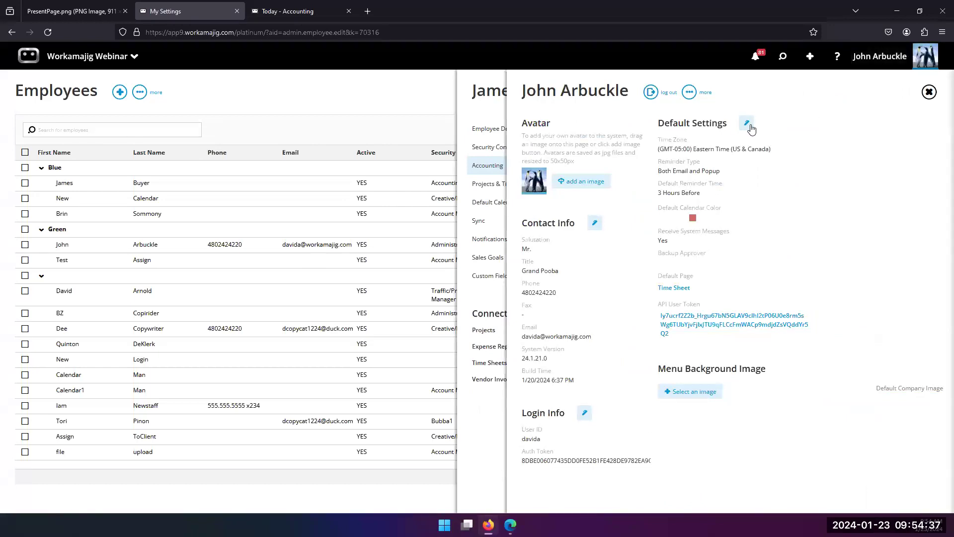
click(933, 273)
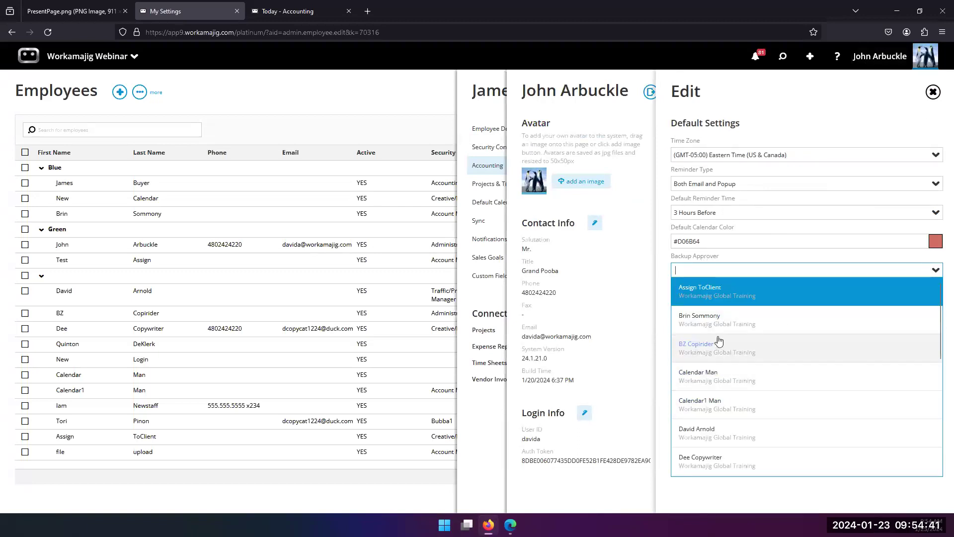
click(717, 465)
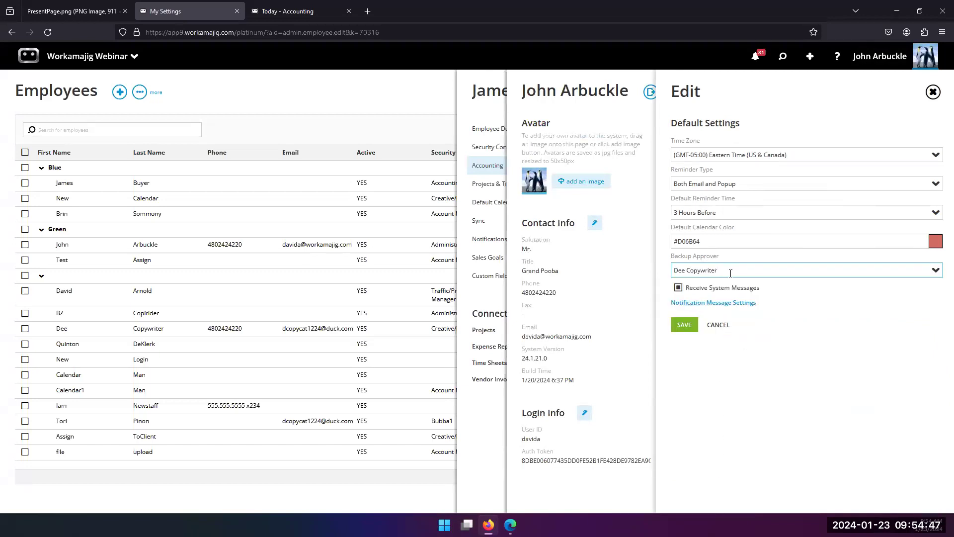
drag(717, 270, 649, 270)
key(BackSpace)
click(684, 327)
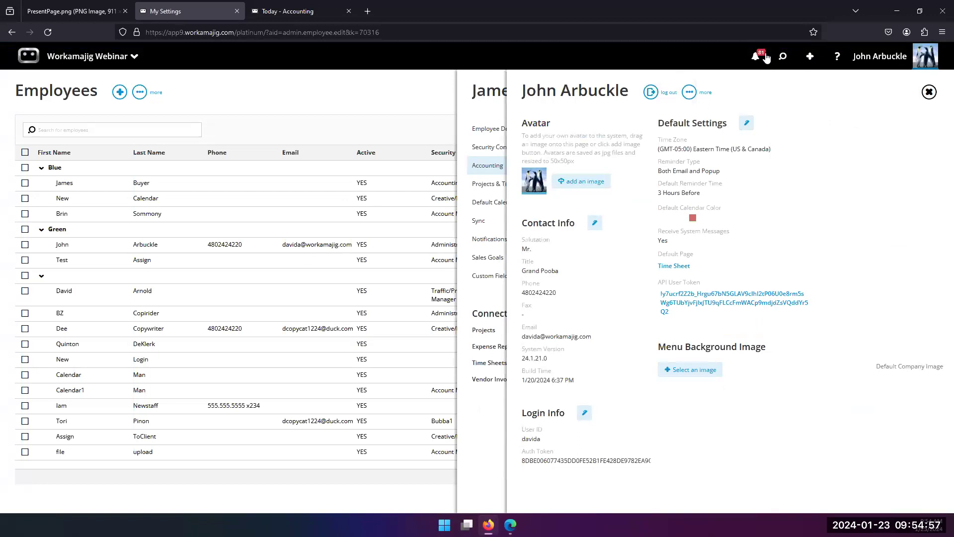
click(490, 453)
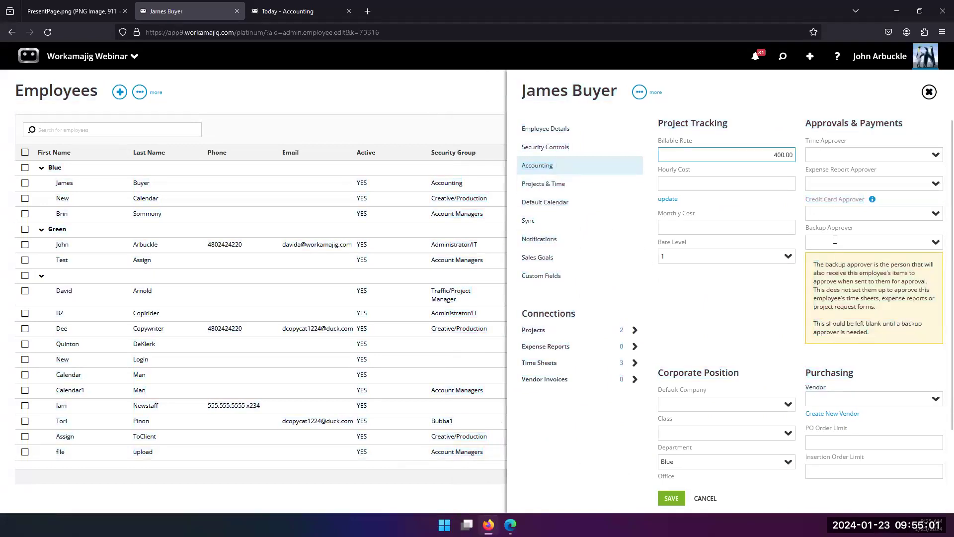
Step: Review the employee's remaining Accounting settings and the Projects & Time defaults, subscriptions, deliverables, minimum hours and services
scroll(790, 257, down, 2)
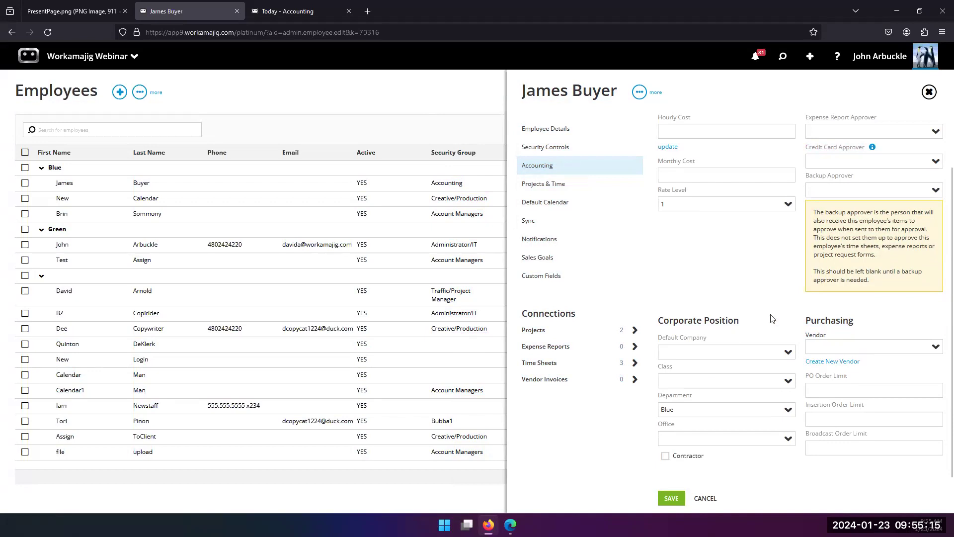
click(578, 192)
scroll(852, 364, up, 2)
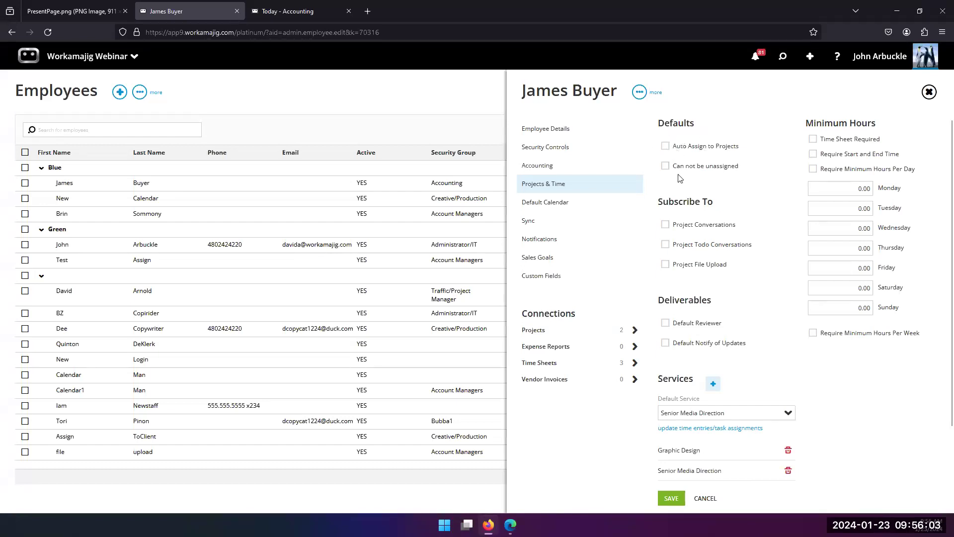
scroll(680, 243, down, 1)
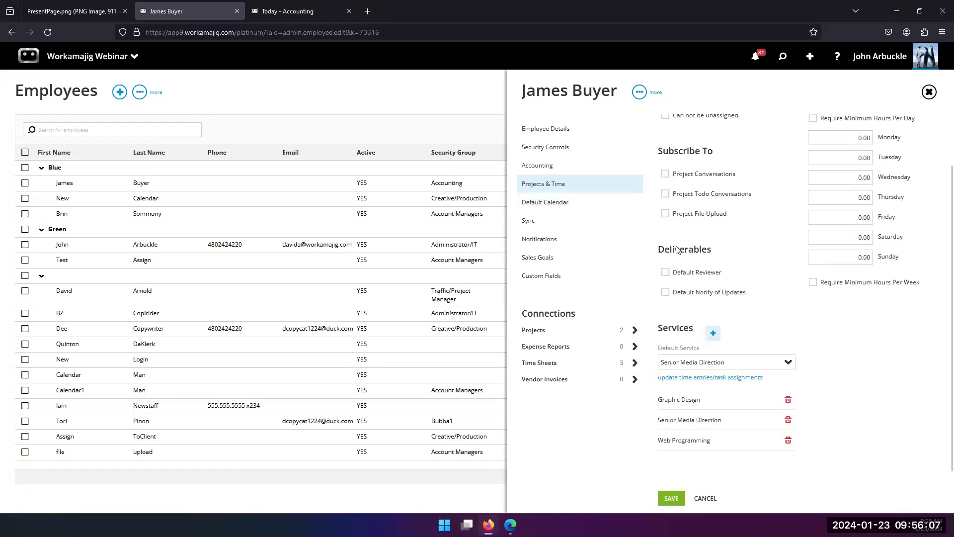
scroll(682, 171, up, 1)
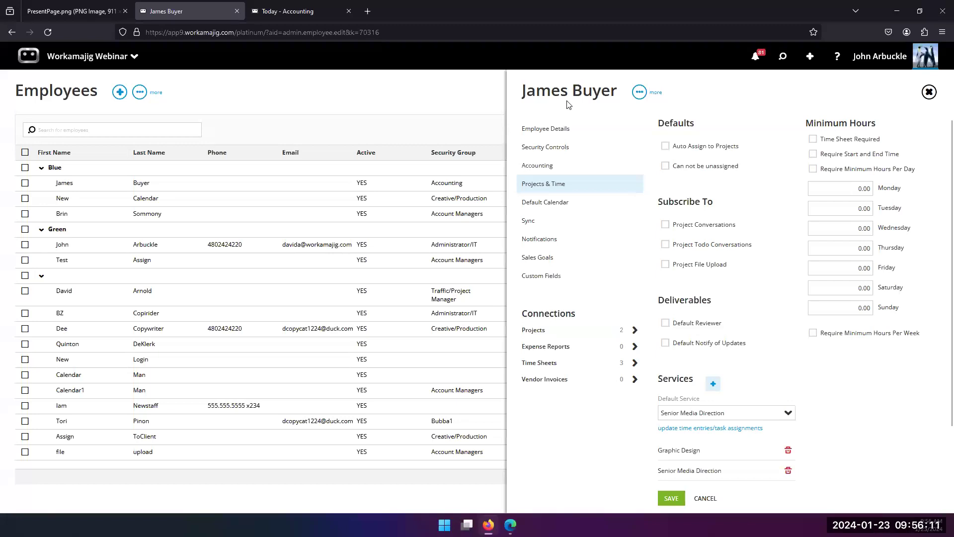
click(666, 226)
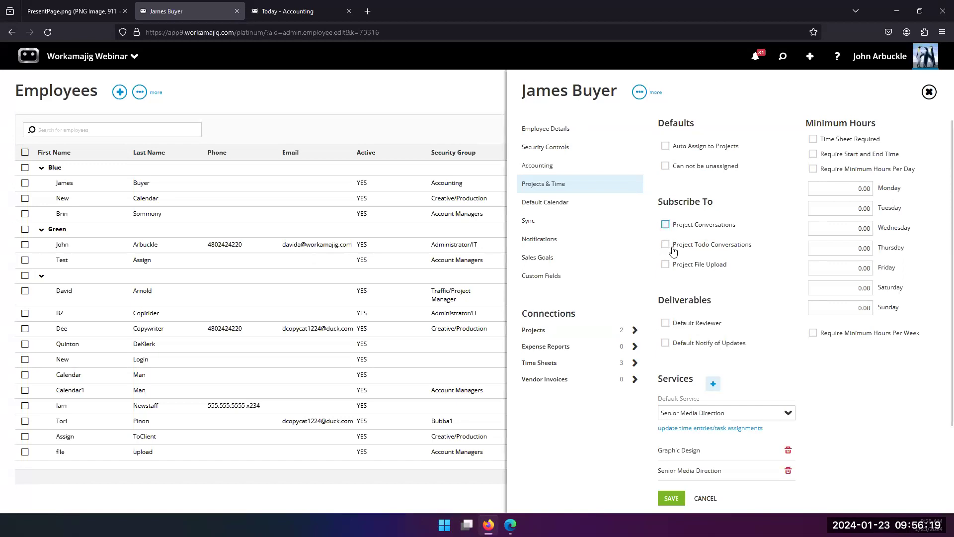
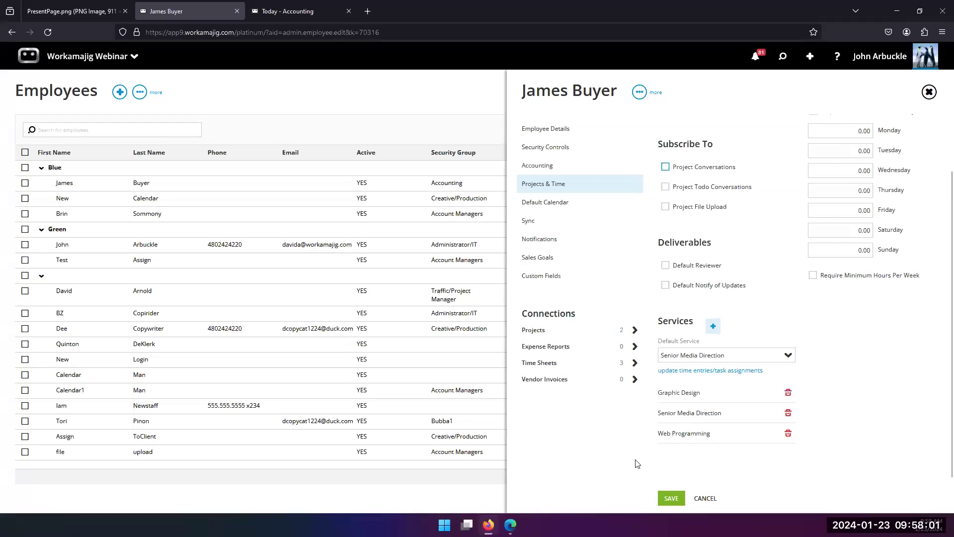
Step: Look through the Default Service choices for the employee, and leave the list without picking another service
click(789, 354)
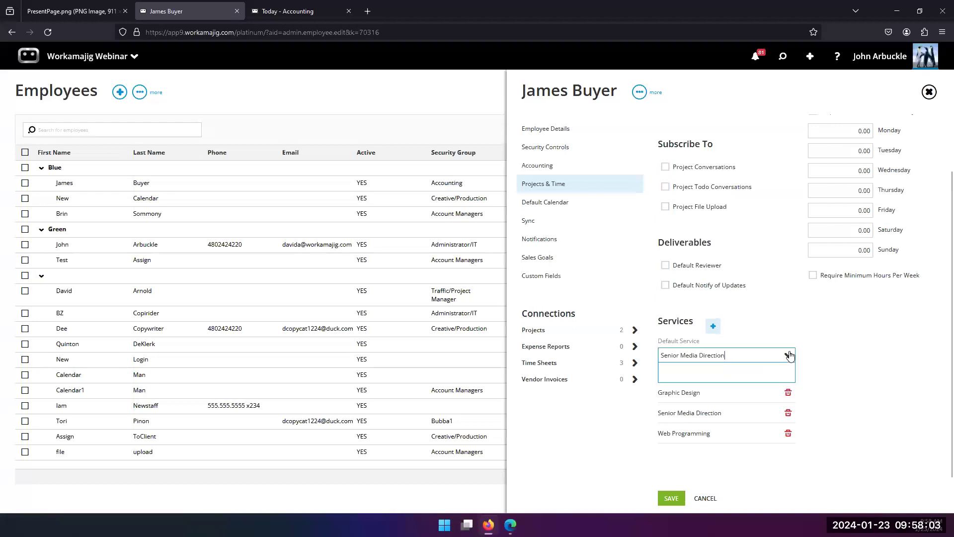
scroll(718, 181, down, 3)
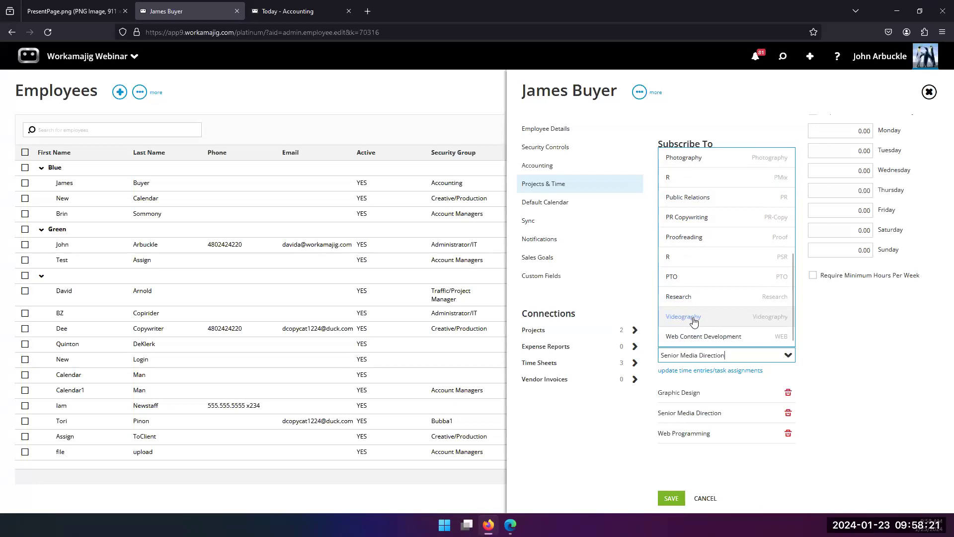
click(838, 311)
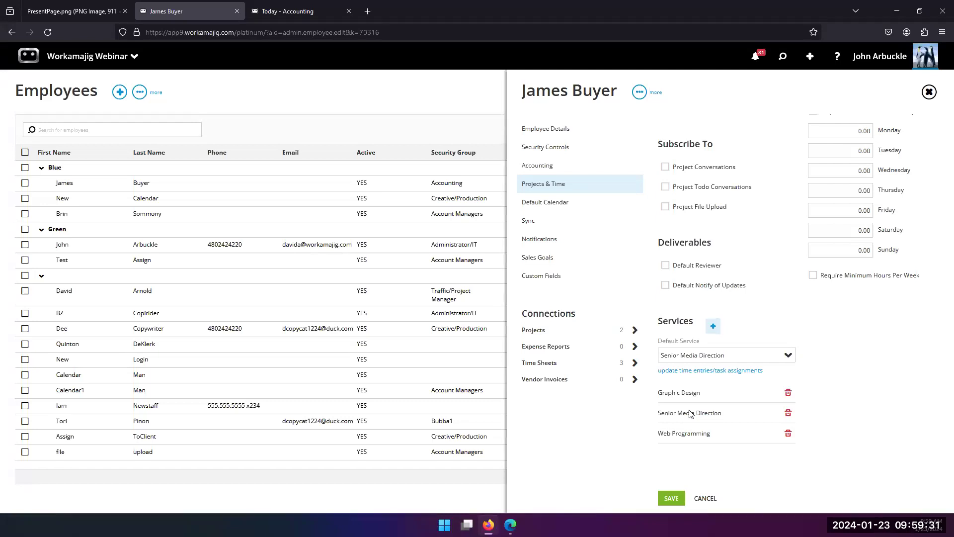
Step: Find project Oppty-67-0001 through the global search and view the subscriptions of its project team
click(783, 57)
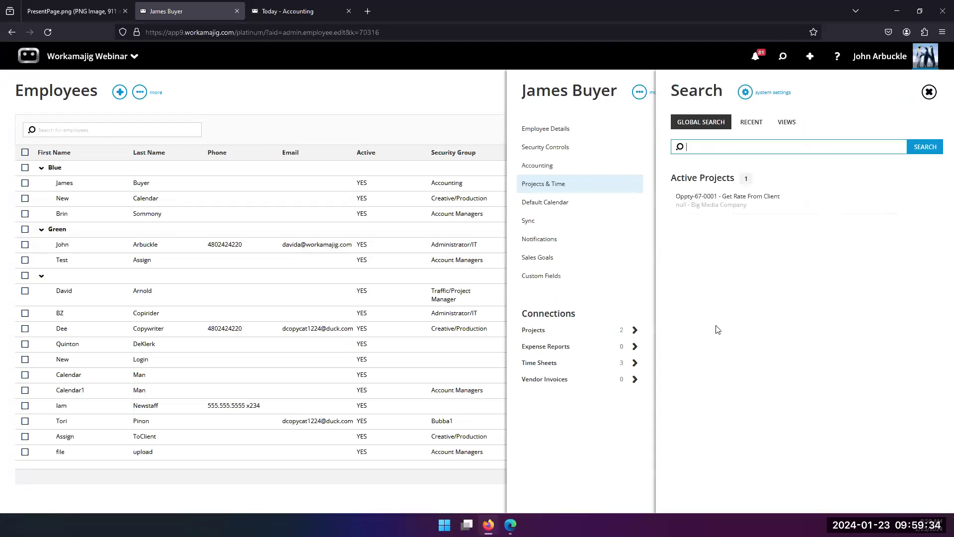
click(717, 208)
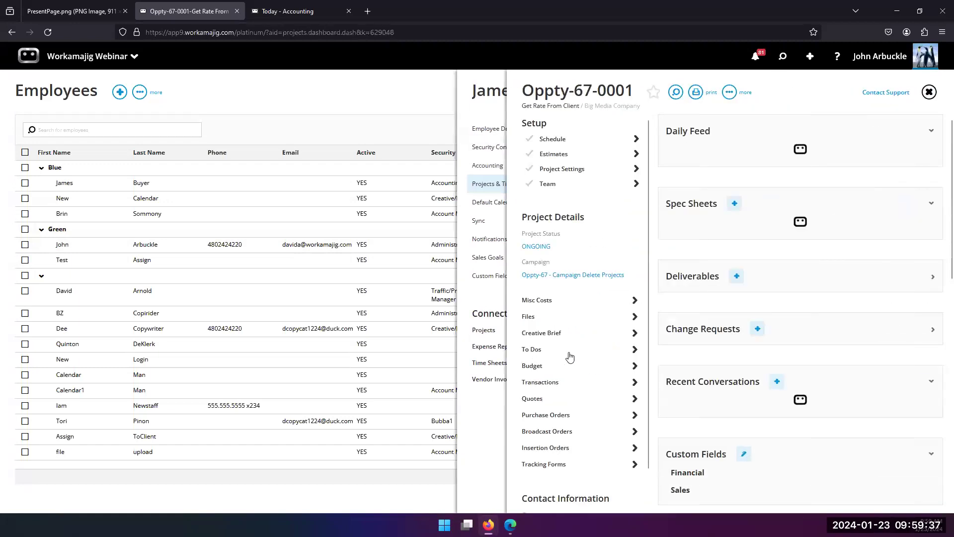
click(557, 192)
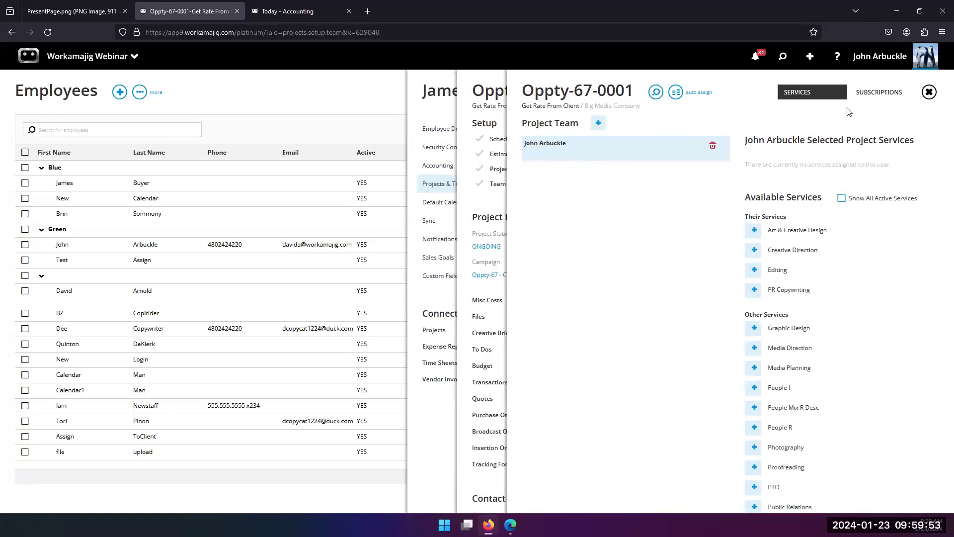
click(876, 94)
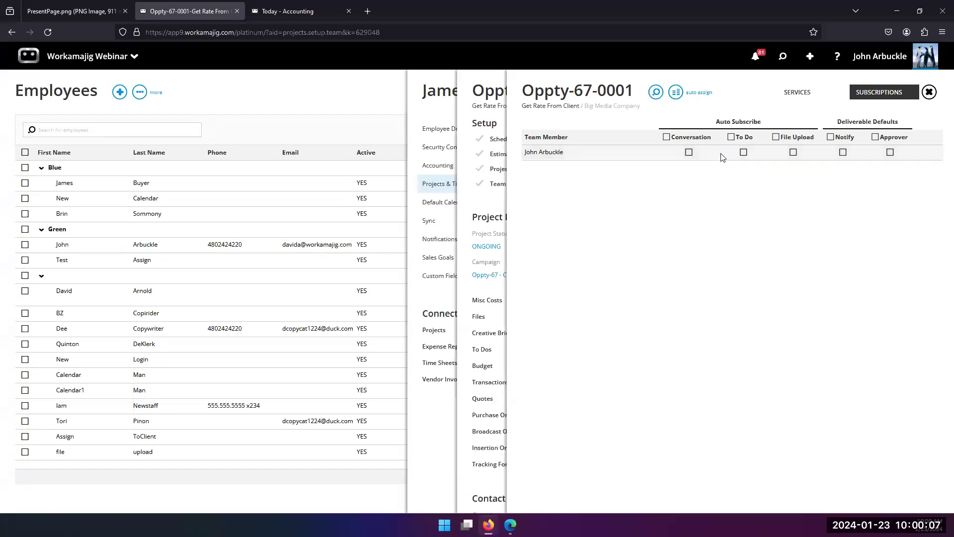
Step: Try the team member's To Do auto-subscription, clear it again, and return to the employee's Projects & Time settings
click(745, 153)
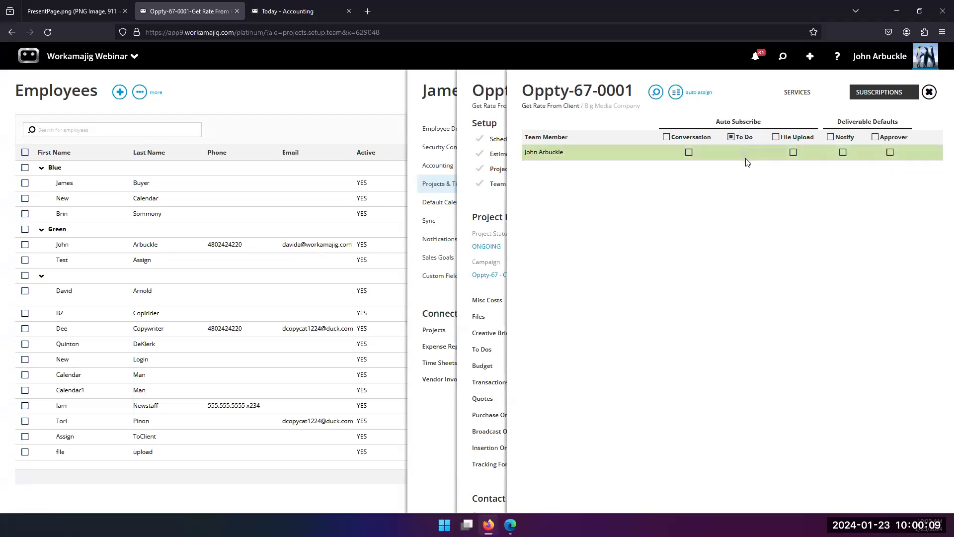
click(743, 152)
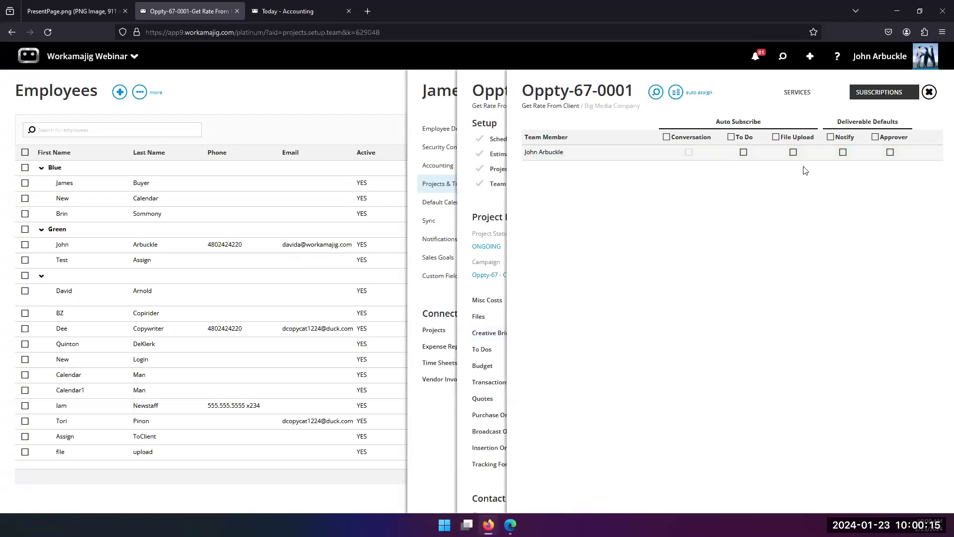
click(743, 154)
click(481, 205)
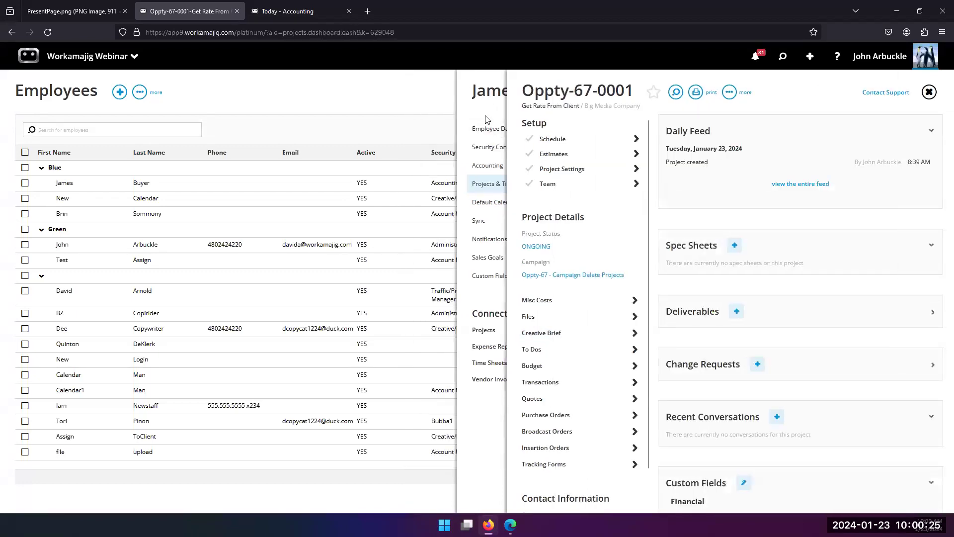
click(487, 124)
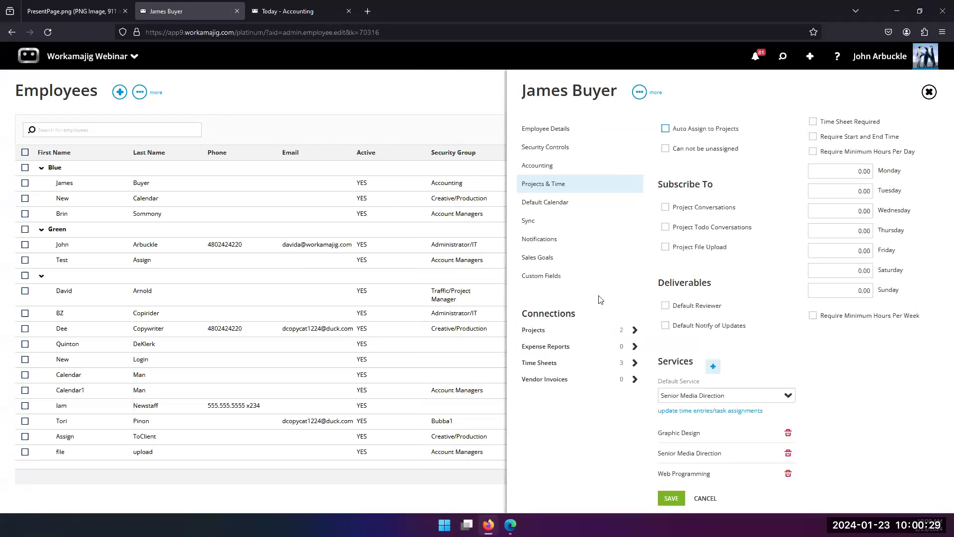
Step: Examine the full list of notifications available for the employee, from project status changes to task and to-do reminders
click(554, 242)
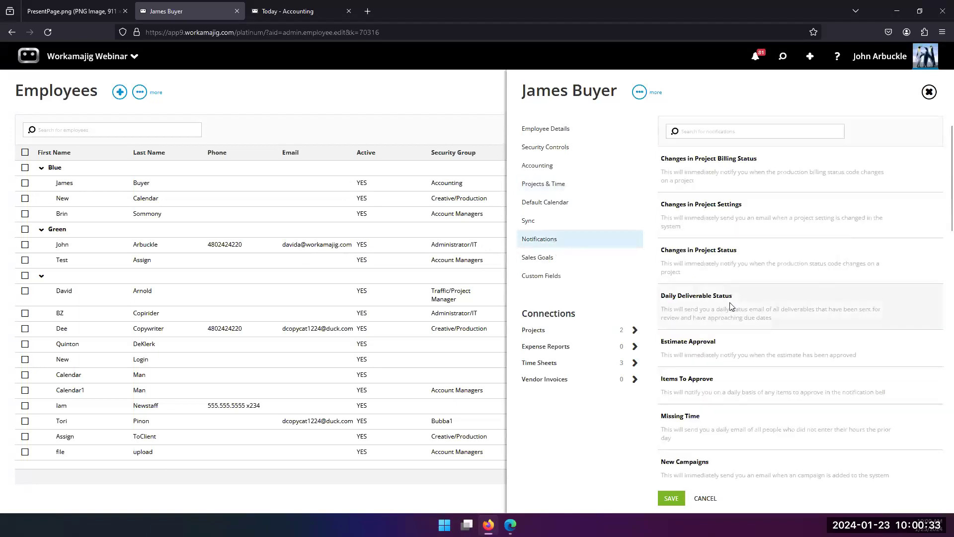
scroll(730, 306, down, 3)
scroll(731, 307, up, 4)
scroll(730, 306, down, 1)
scroll(730, 306, down, 6)
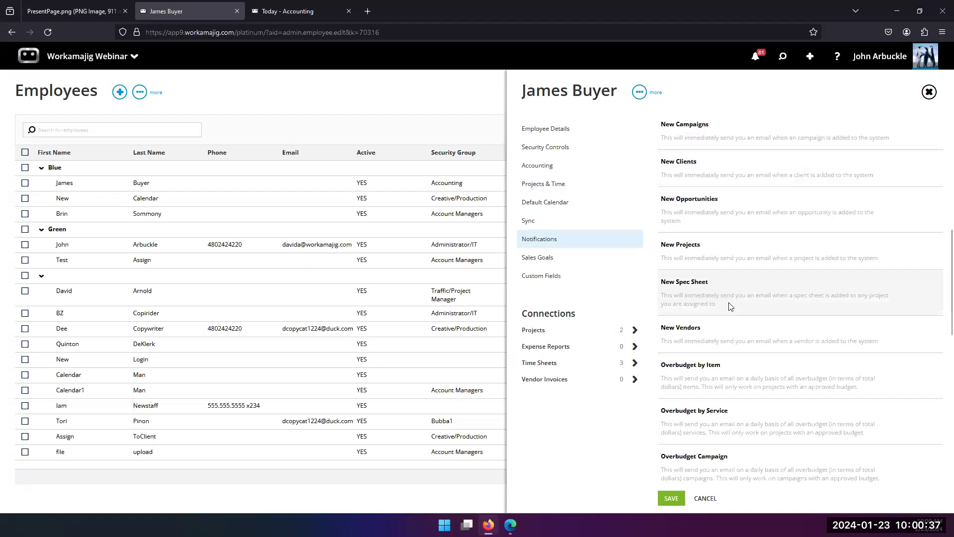
scroll(731, 306, down, 2)
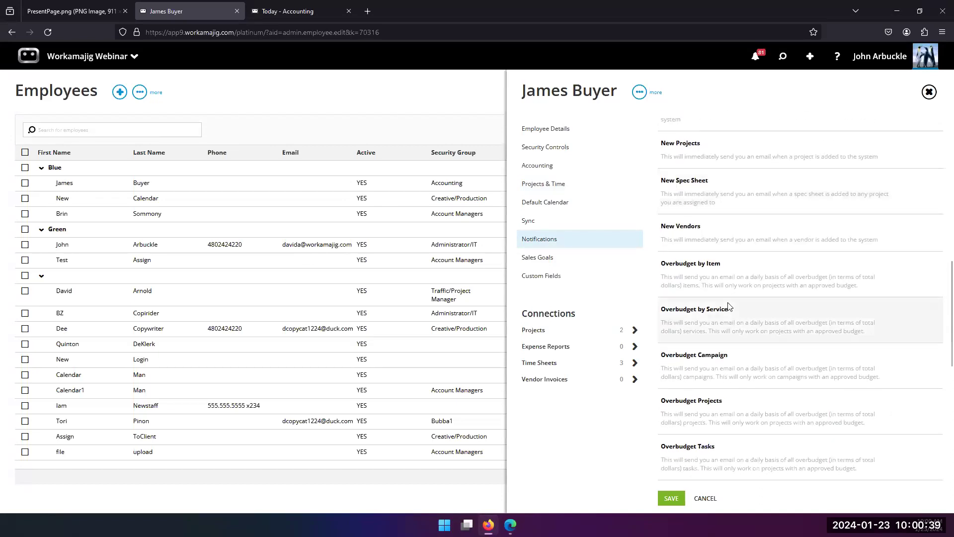
scroll(728, 305, down, 2)
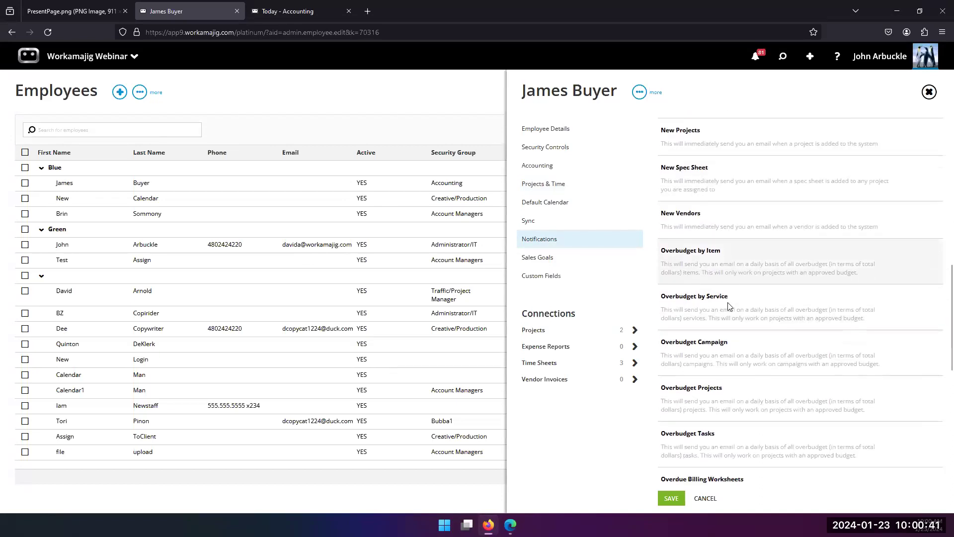
scroll(723, 371, down, 5)
scroll(723, 373, up, 5)
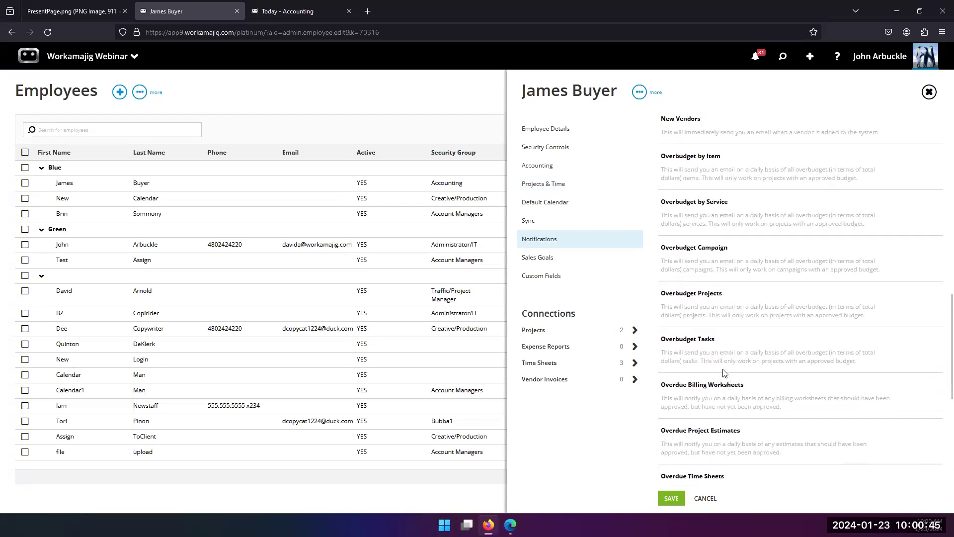
scroll(723, 372, down, 5)
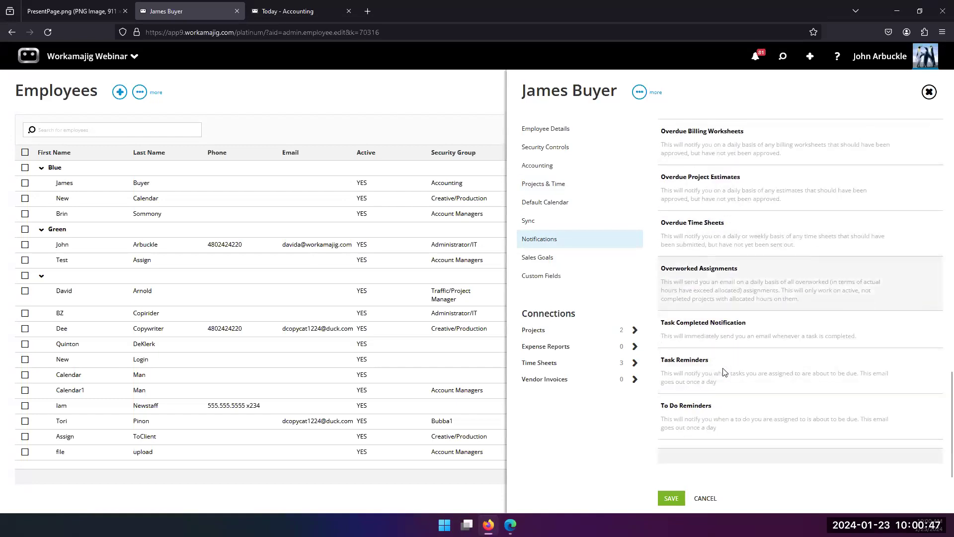
Step: Try enabling Send Notification for Task Reminders, check the task scope and due date choices, and clear the option again
click(777, 380)
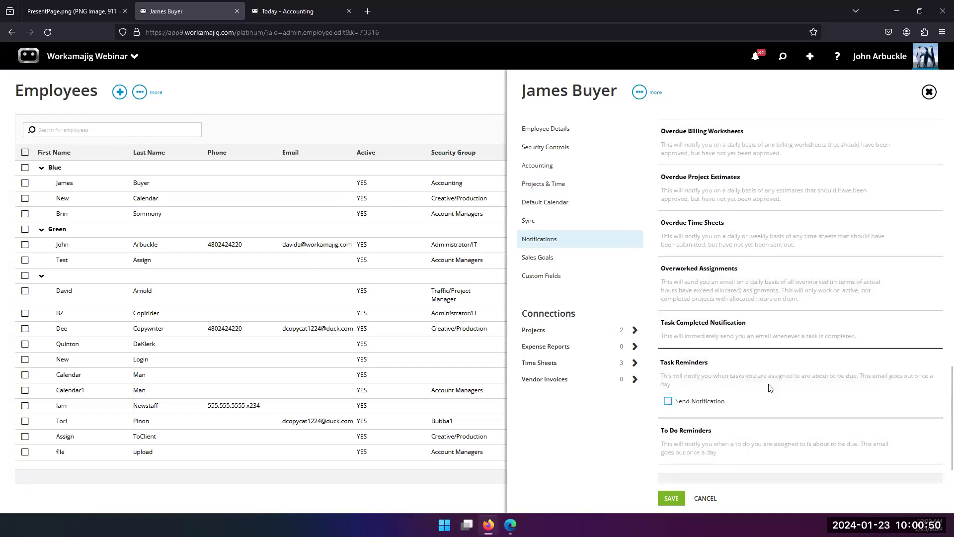
click(668, 401)
scroll(802, 312, down, 2)
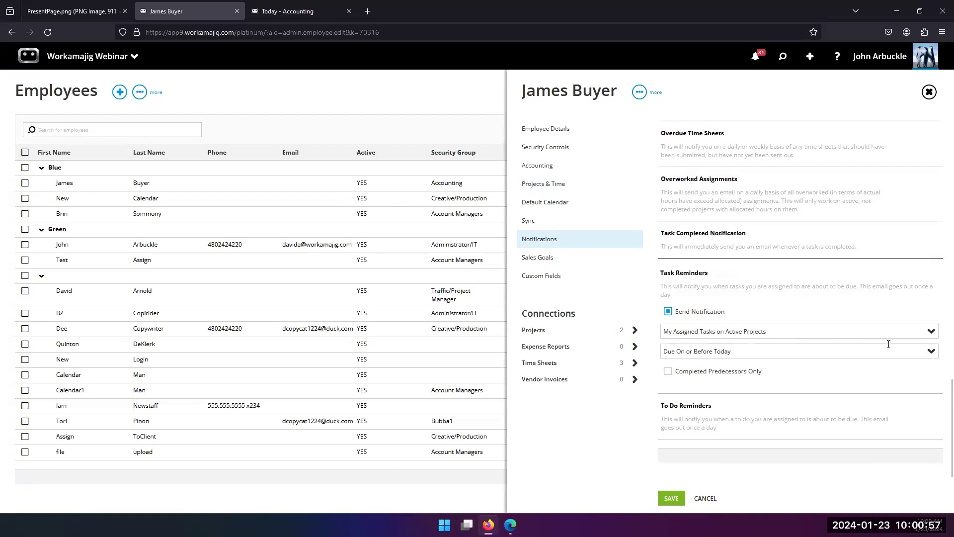
click(932, 331)
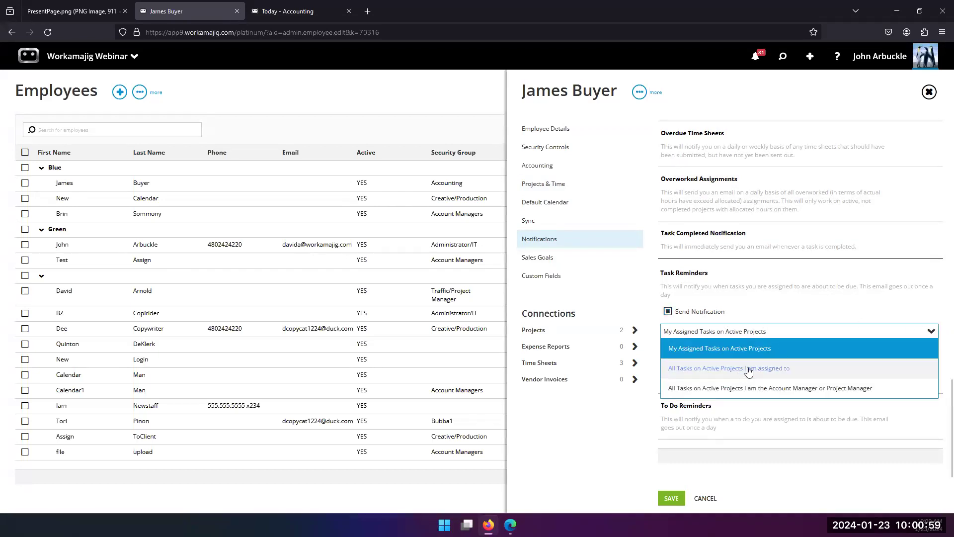
click(828, 300)
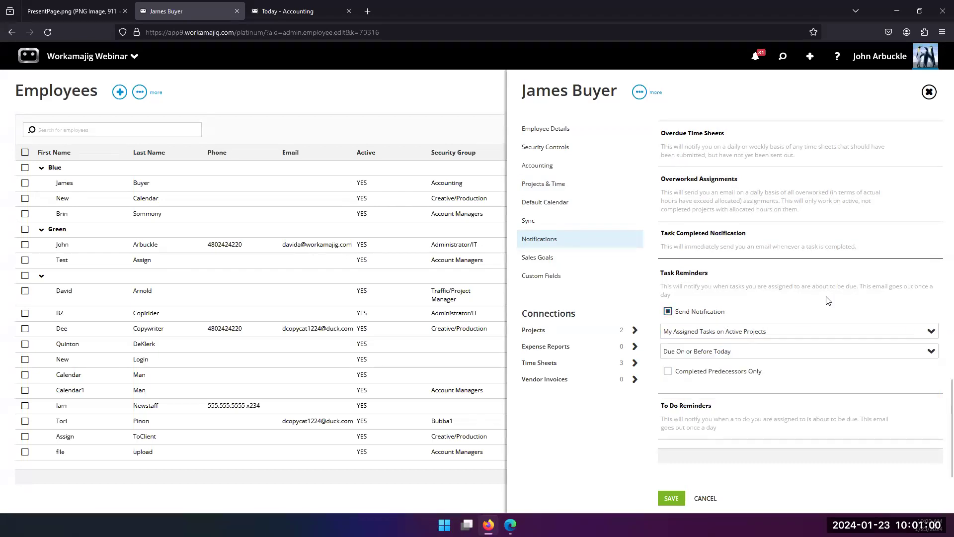
click(928, 355)
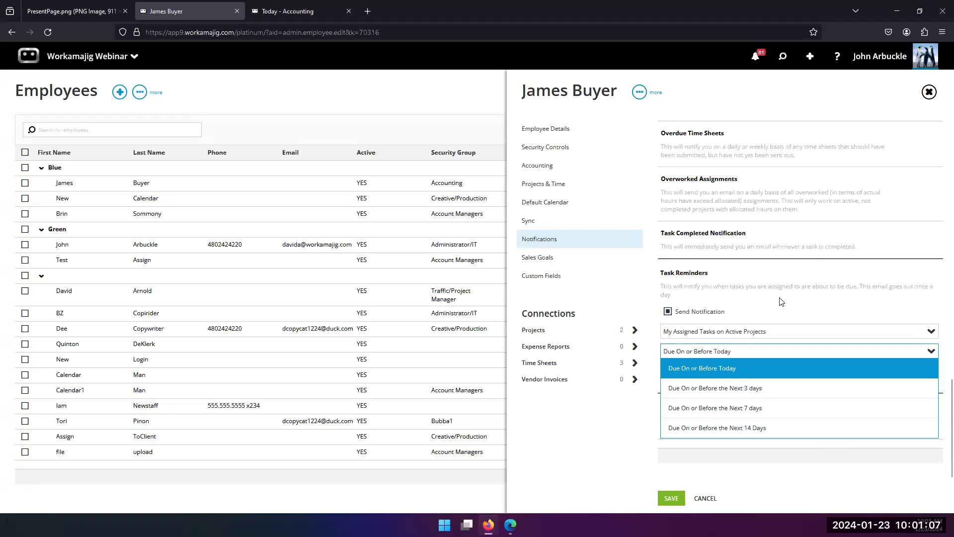
click(668, 311)
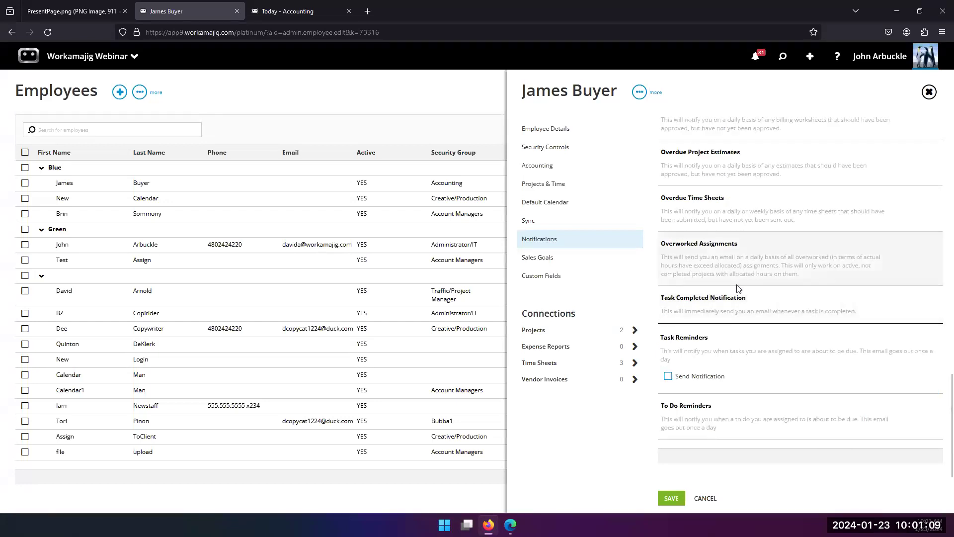
Step: Try enabling Send Notification for Overdue Time Sheets, check which people it can cover, and clear the option again
scroll(739, 288, up, 3)
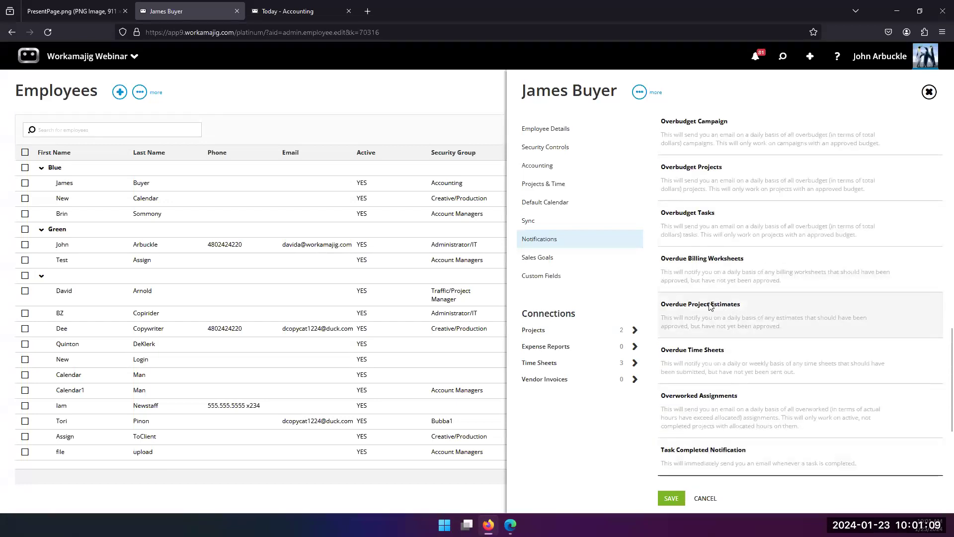
click(704, 358)
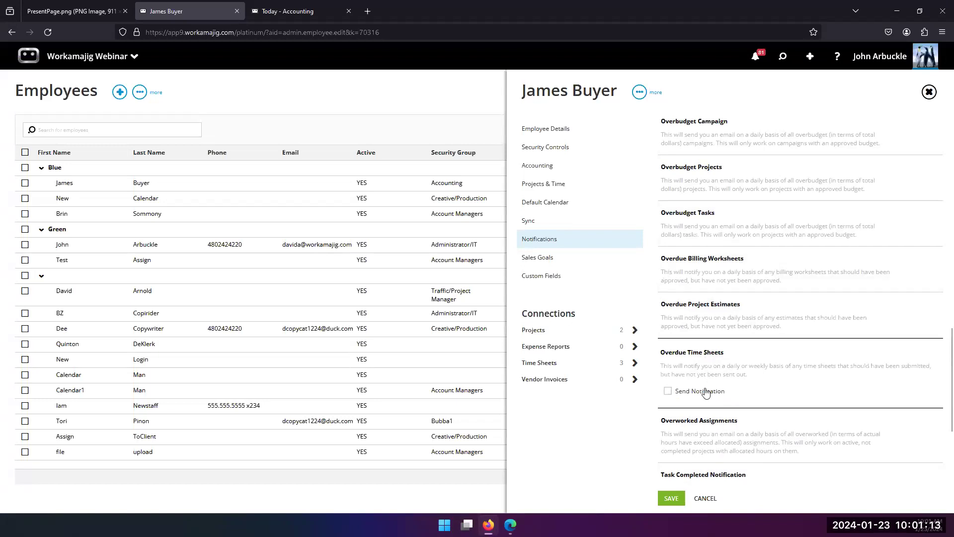
click(667, 393)
scroll(711, 313, down, 2)
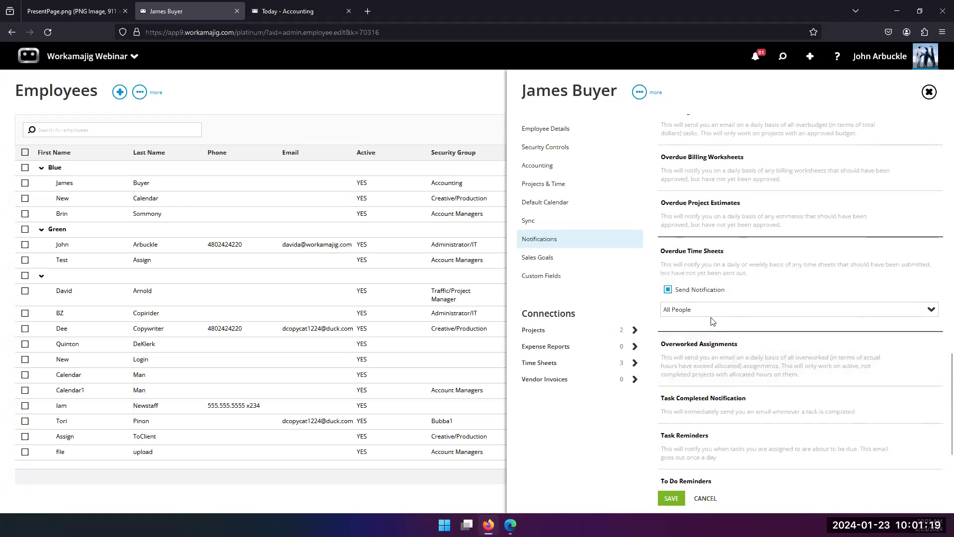
click(923, 308)
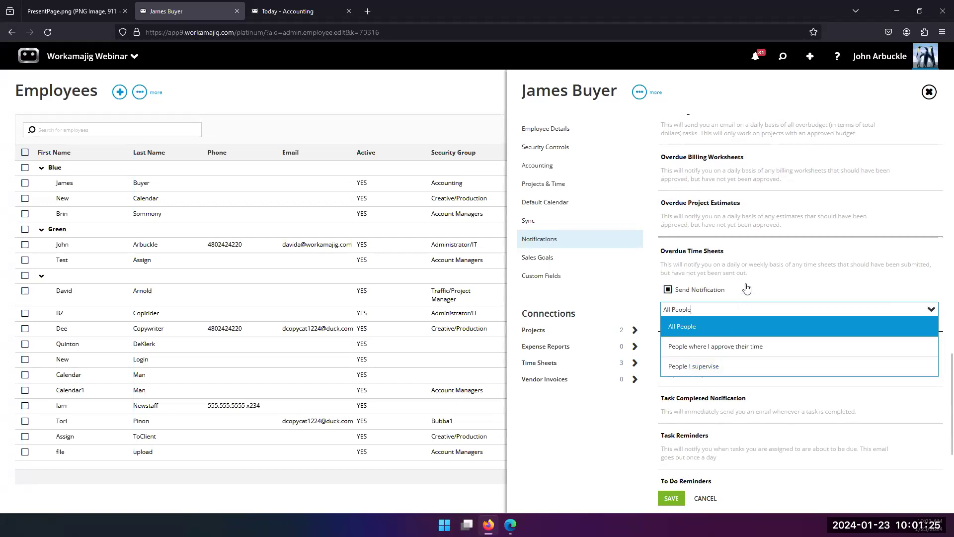
click(668, 289)
scroll(735, 435, up, 4)
scroll(709, 199, down, 3)
scroll(698, 257, up, 3)
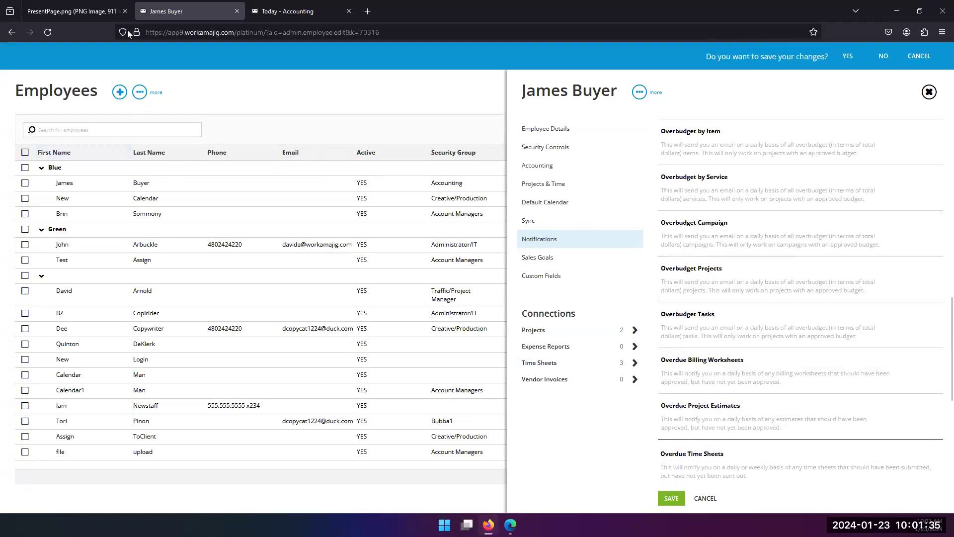
Step: Check the webinar agenda and return to the employee's Accounting settings to view the billable rate and hourly cost
click(64, 12)
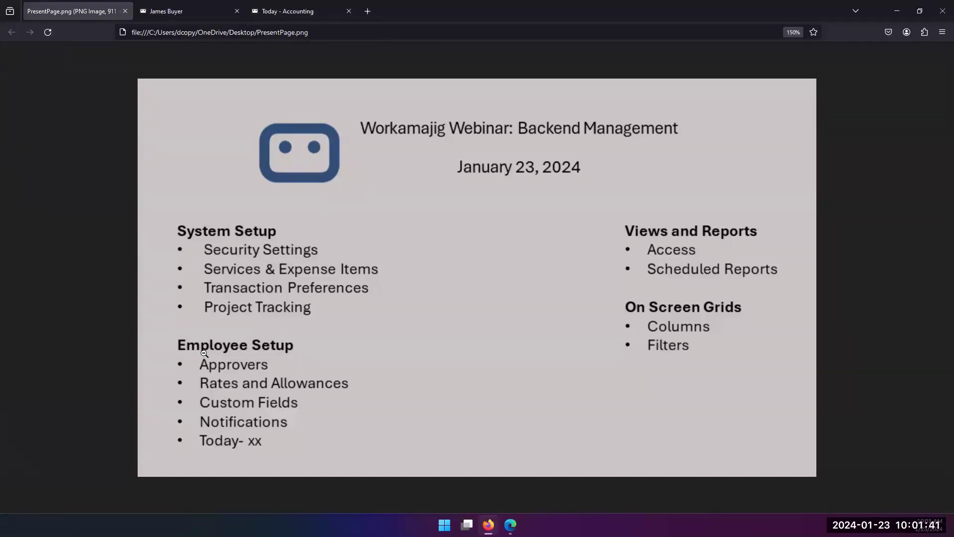
click(205, 11)
click(550, 190)
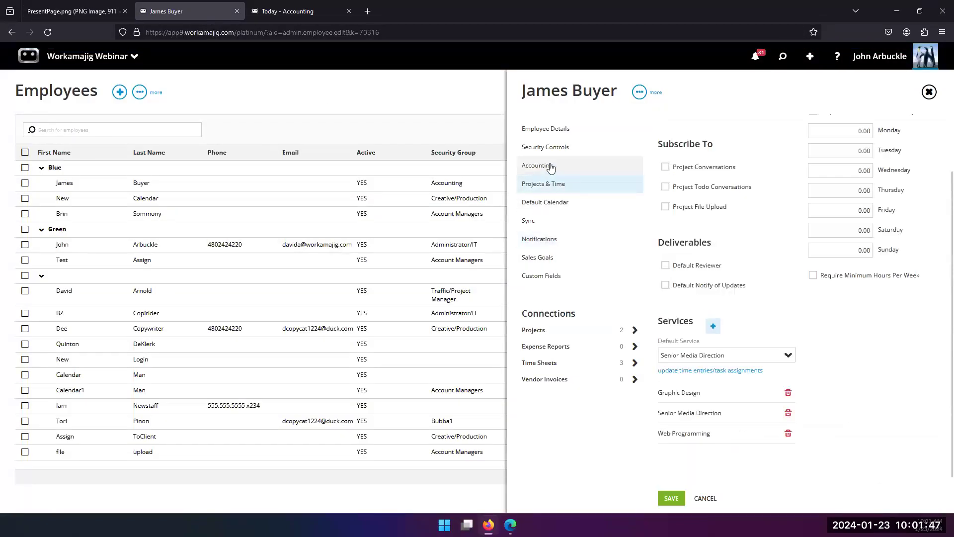
click(551, 167)
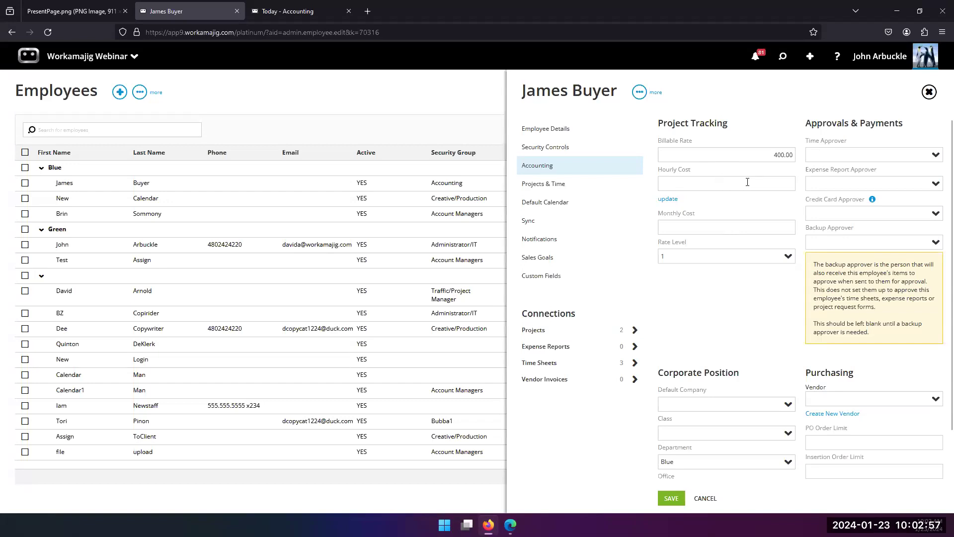
click(776, 184)
Step: Open the Transaction Preferences from System Setup in the other browser tab and view the Notification Options
click(310, 14)
click(96, 57)
click(662, 118)
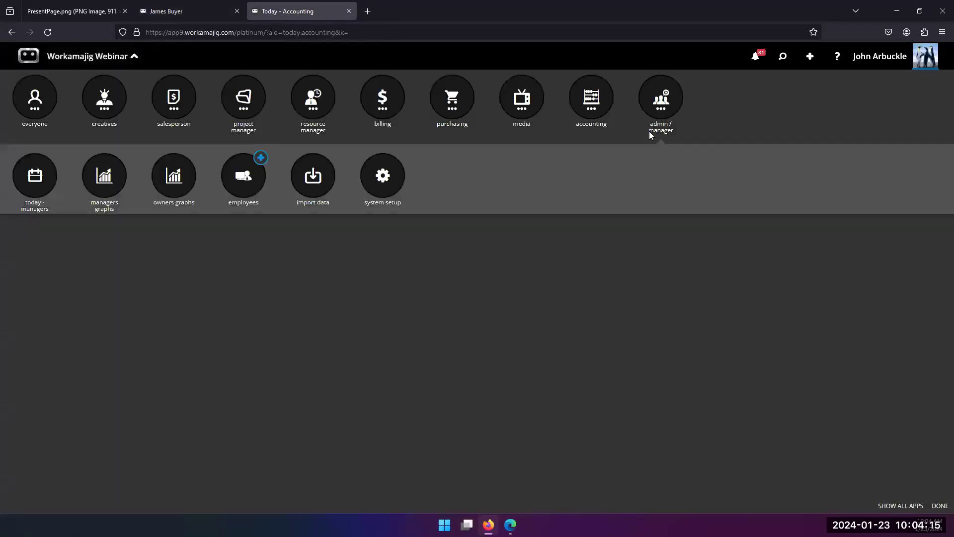
click(380, 176)
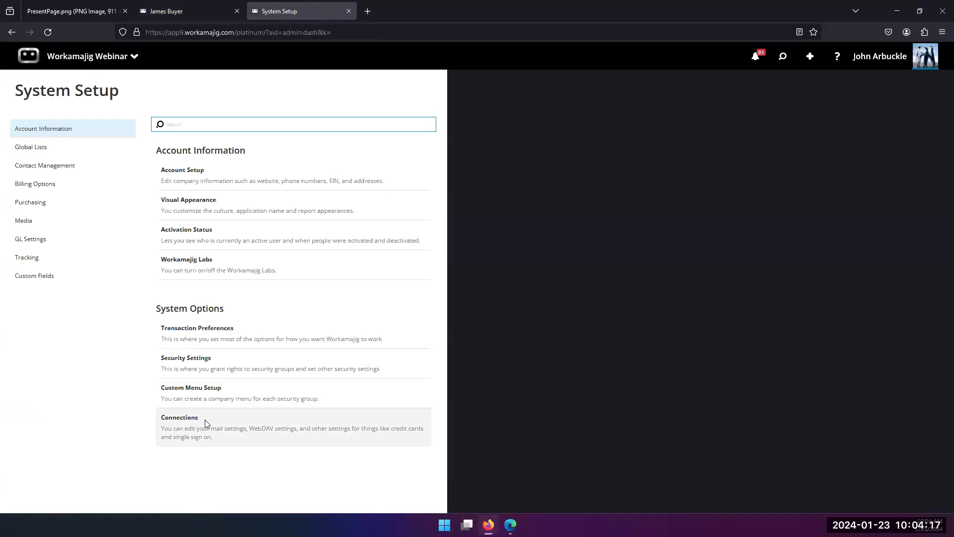
click(198, 338)
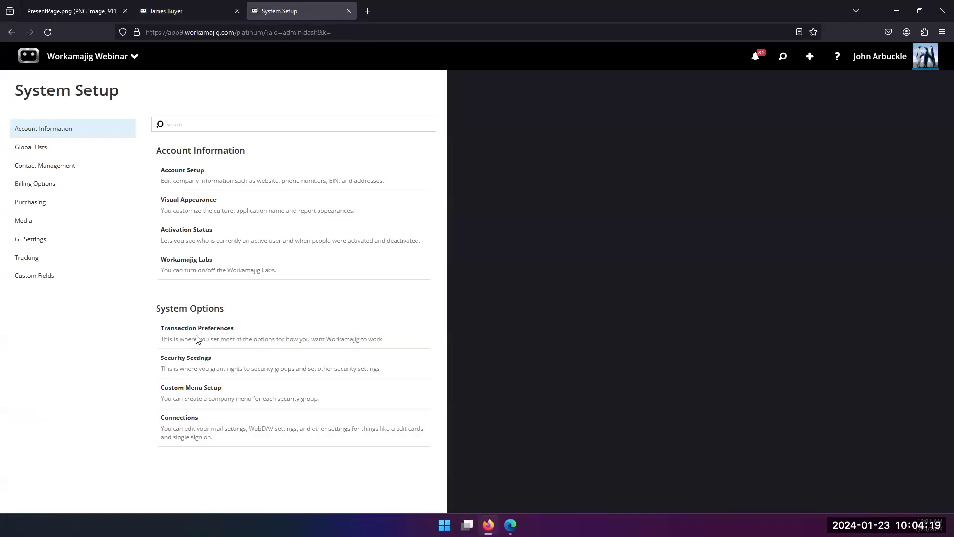
click(557, 369)
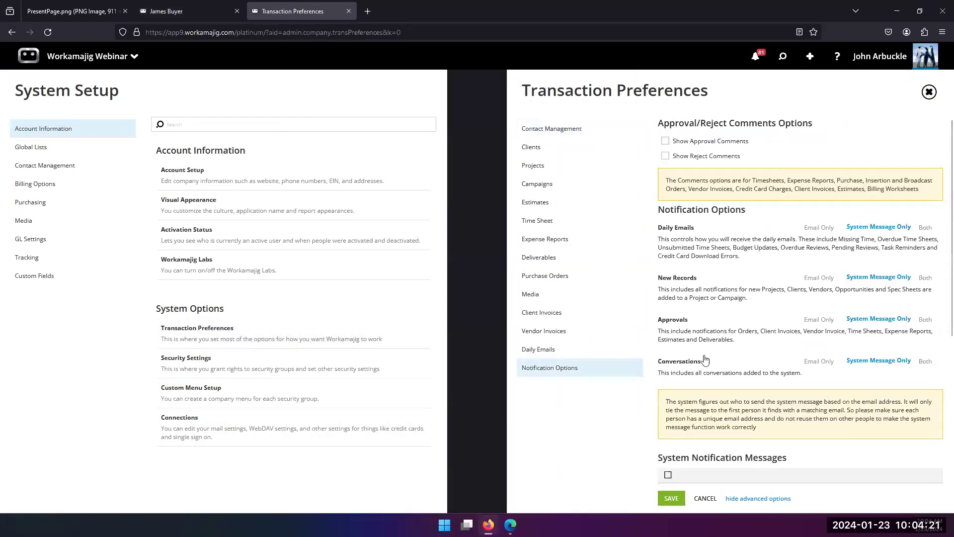
Step: Examine the Daily Emails date, time and frequency settings for missing time, overdue time sheets and unsubmitted time sheets
click(594, 349)
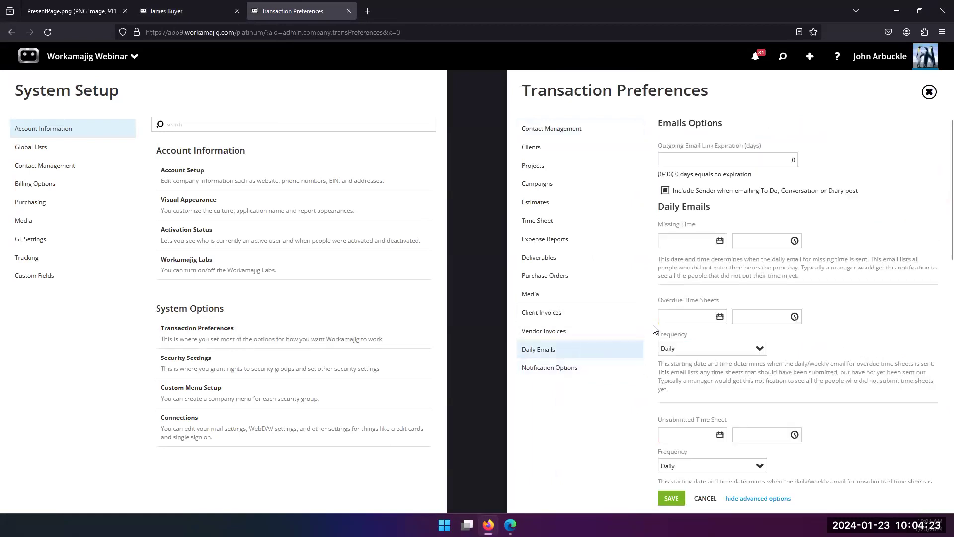
scroll(661, 309, down, 1)
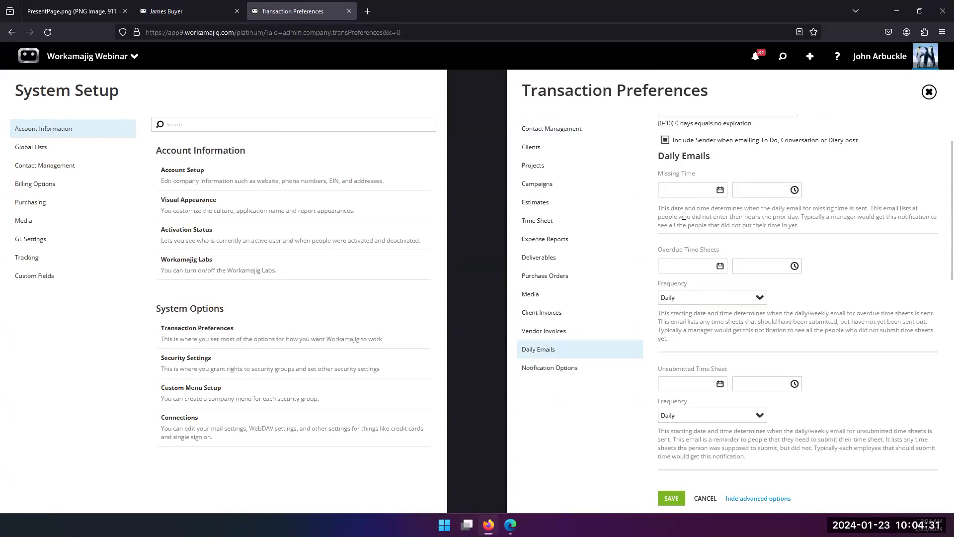
scroll(708, 340, down, 1)
scroll(708, 341, down, 2)
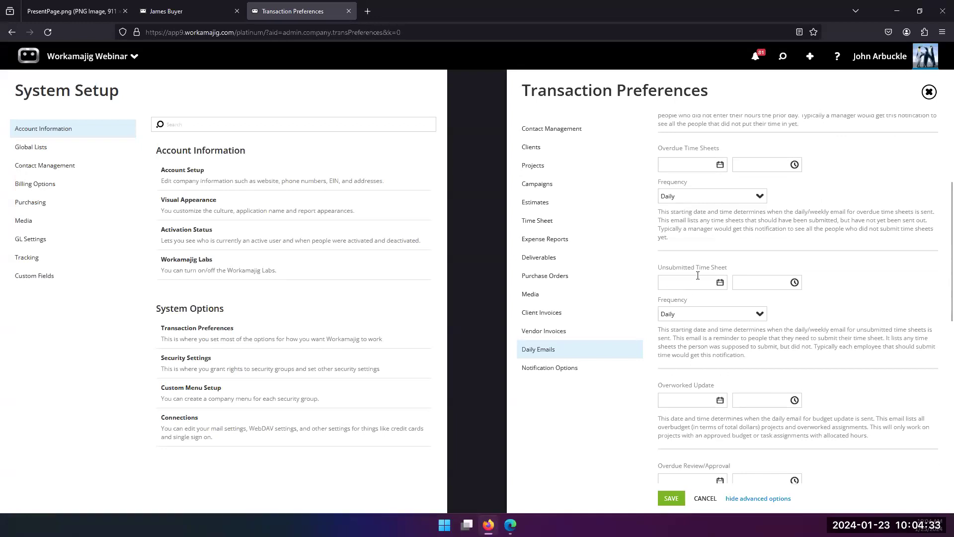
scroll(698, 274, up, 4)
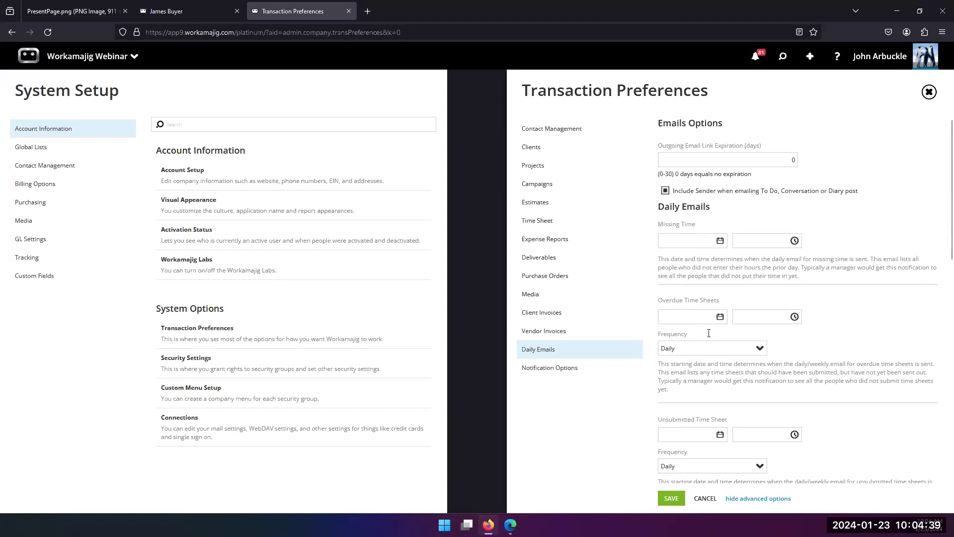
scroll(703, 320, down, 2)
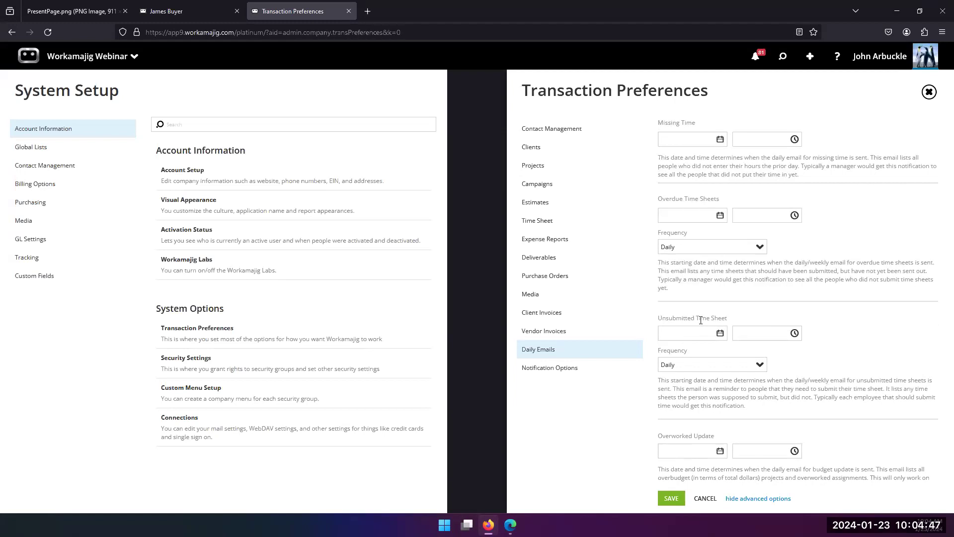
scroll(700, 319, up, 1)
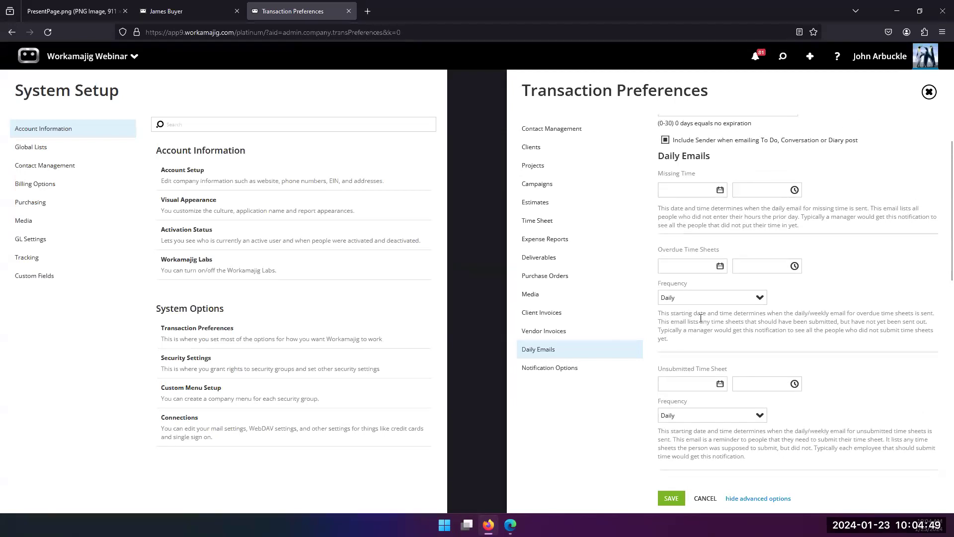
Step: Open the Projects & Time settings of the Blue department's Accounting employee and enable Time Sheet Required
click(114, 67)
click(244, 180)
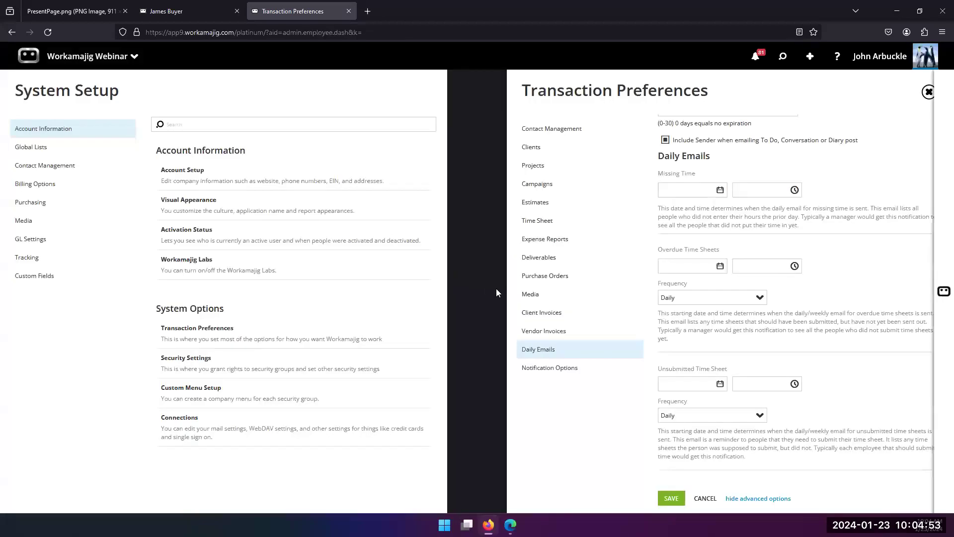
click(380, 186)
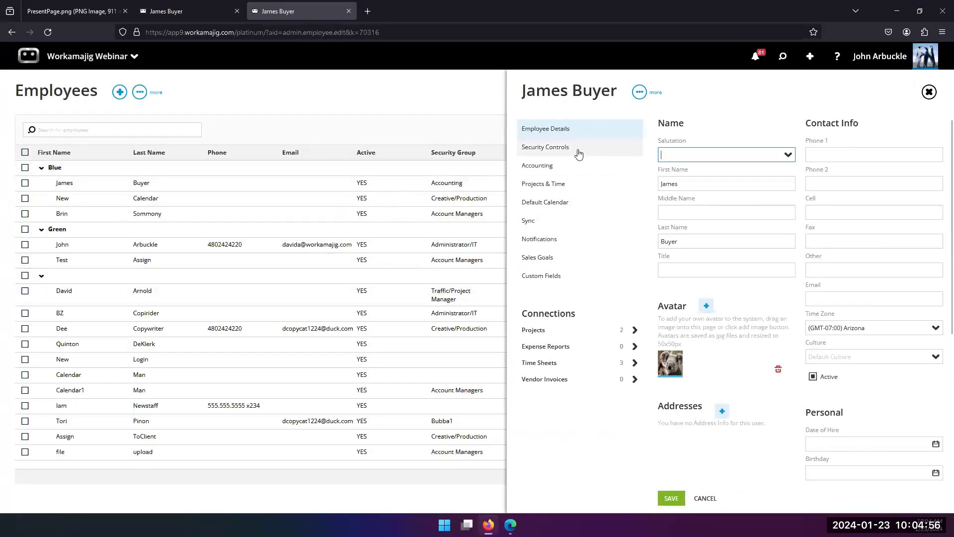
click(571, 184)
click(813, 141)
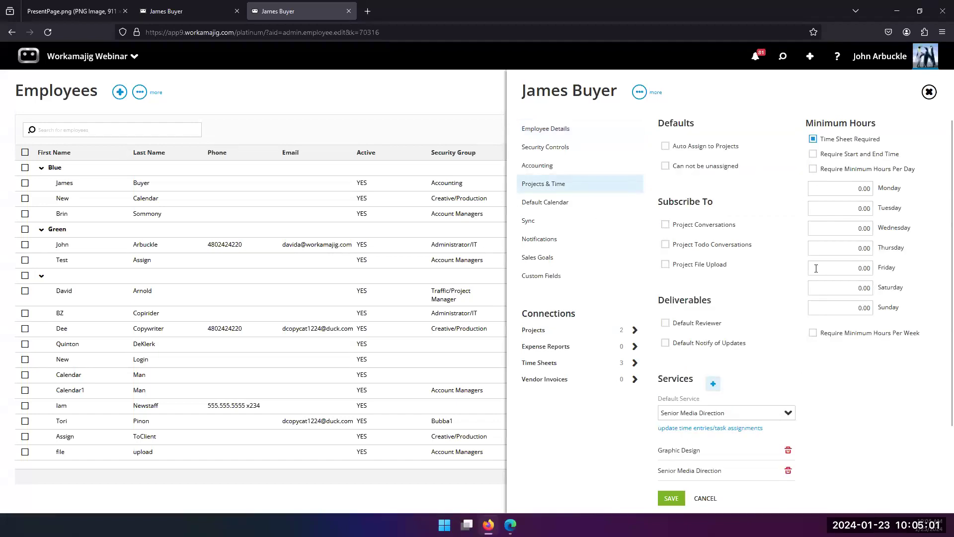
Step: Set the employee's minimum hours to 1 for Monday, Wednesday and Thursday
click(857, 189)
click(861, 209)
click(860, 229)
click(858, 248)
click(857, 269)
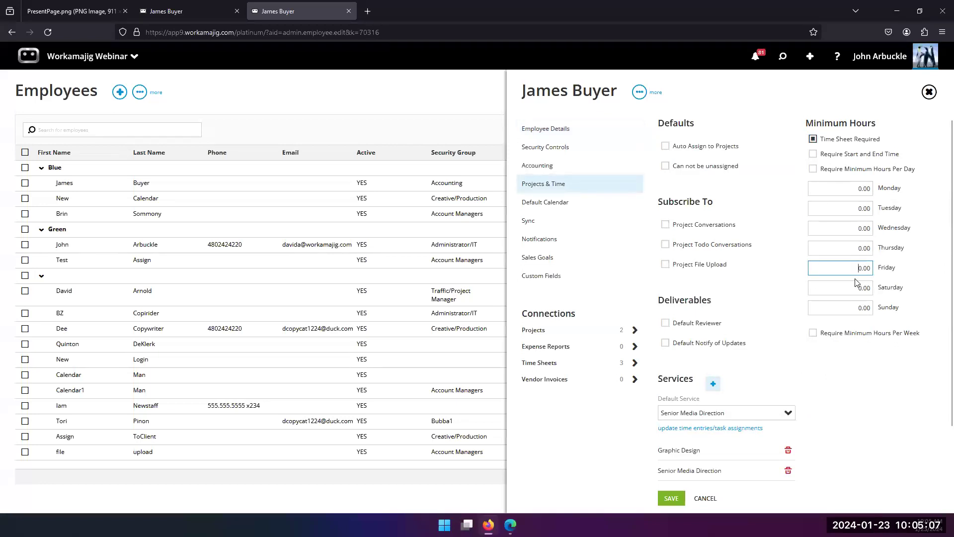
click(852, 192)
text(1)
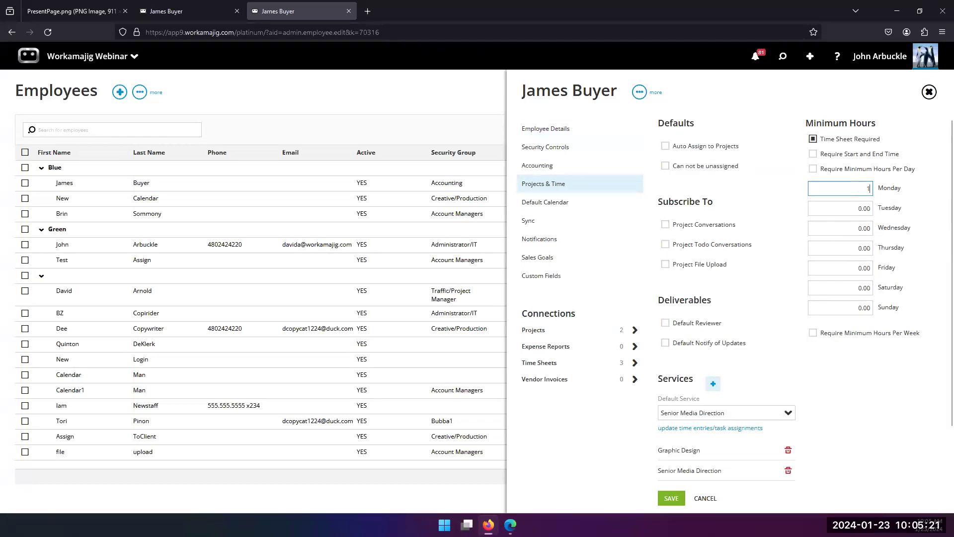
click(798, 215)
click(848, 228)
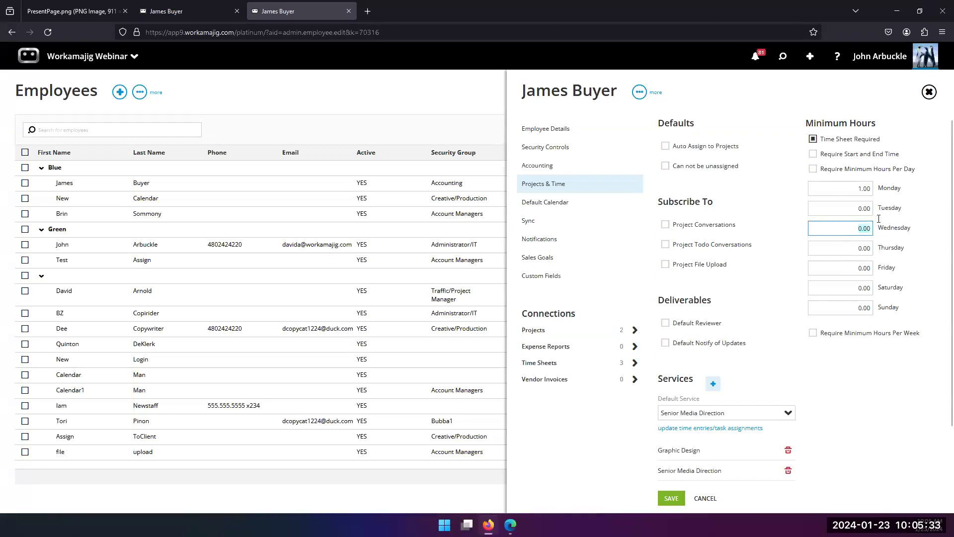
key(BackSpace)
text(1)
click(856, 251)
text(1)
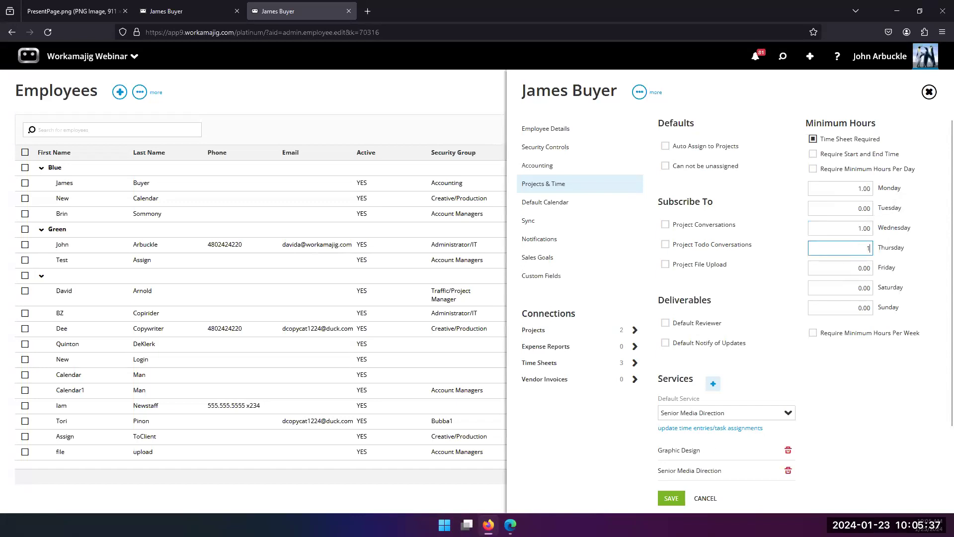
click(884, 283)
Step: Try Require Minimum Hours Per Day with 6 hours on Monday, revert to 1 without the requirement, and discard the employee's changes
click(814, 170)
click(851, 190)
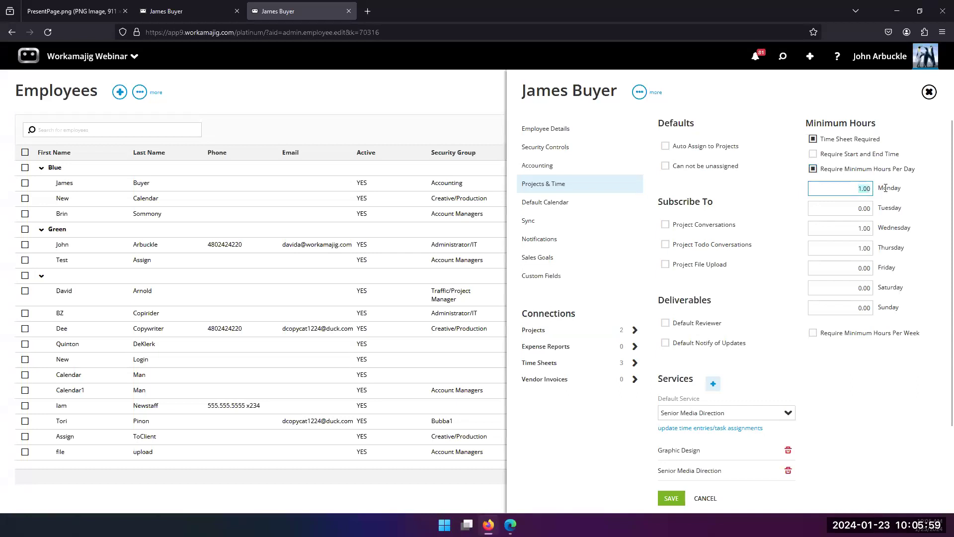
text(6)
click(814, 169)
click(856, 187)
text(1)
click(705, 498)
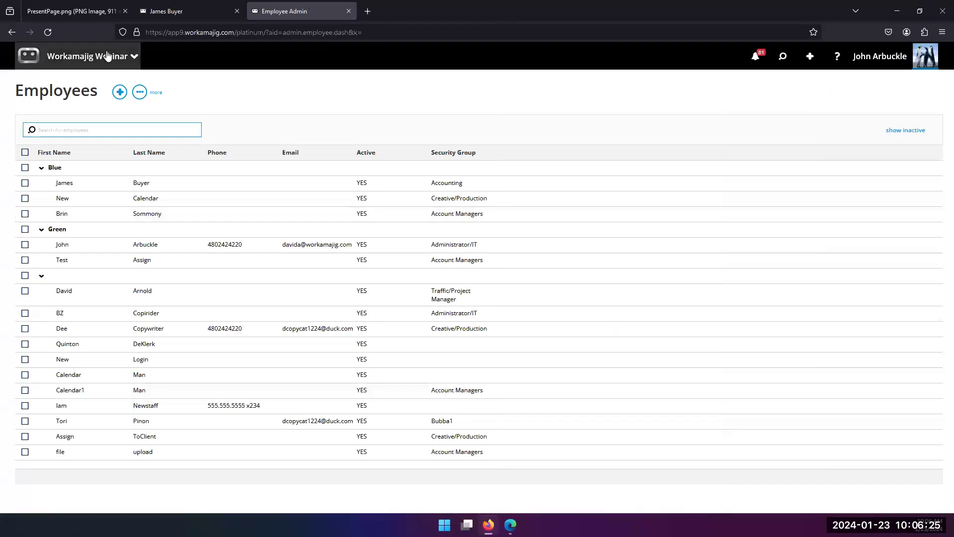
Step: Check the webinar agenda and open the Today - Creatives page, discarding the employee's unsaved changes
click(190, 12)
click(89, 12)
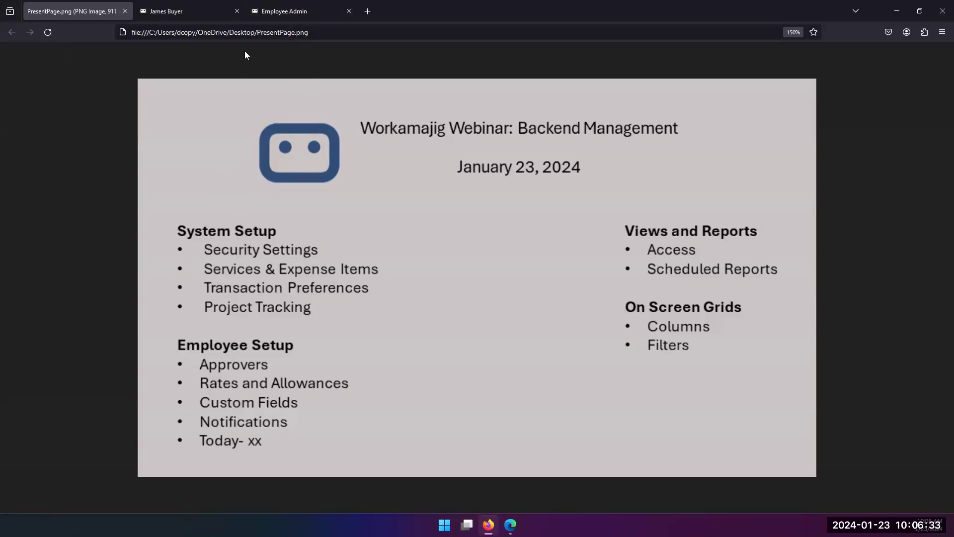
click(181, 11)
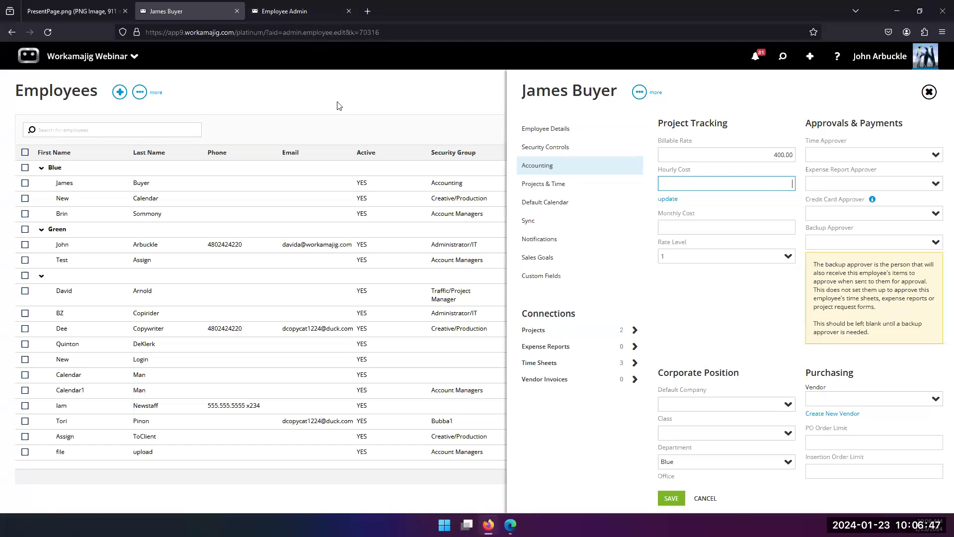
click(94, 57)
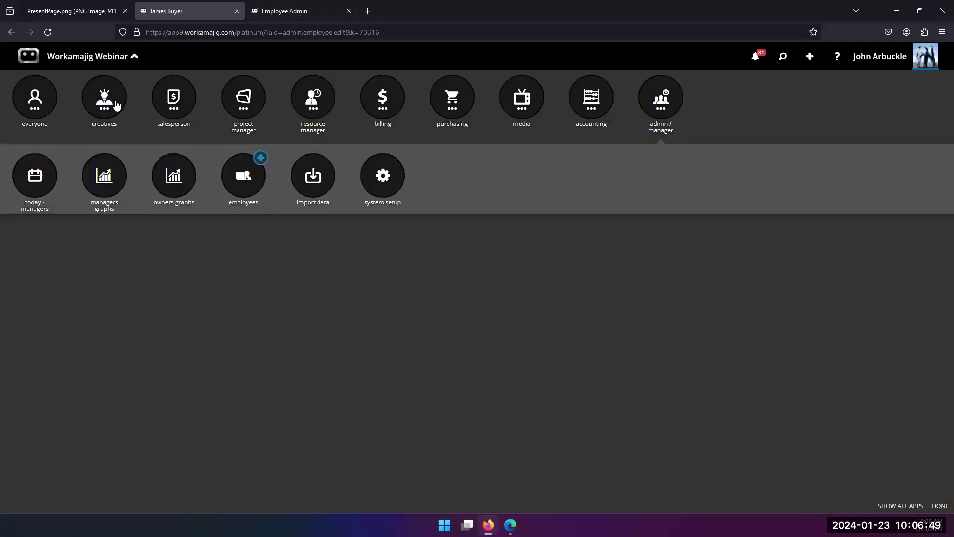
click(446, 251)
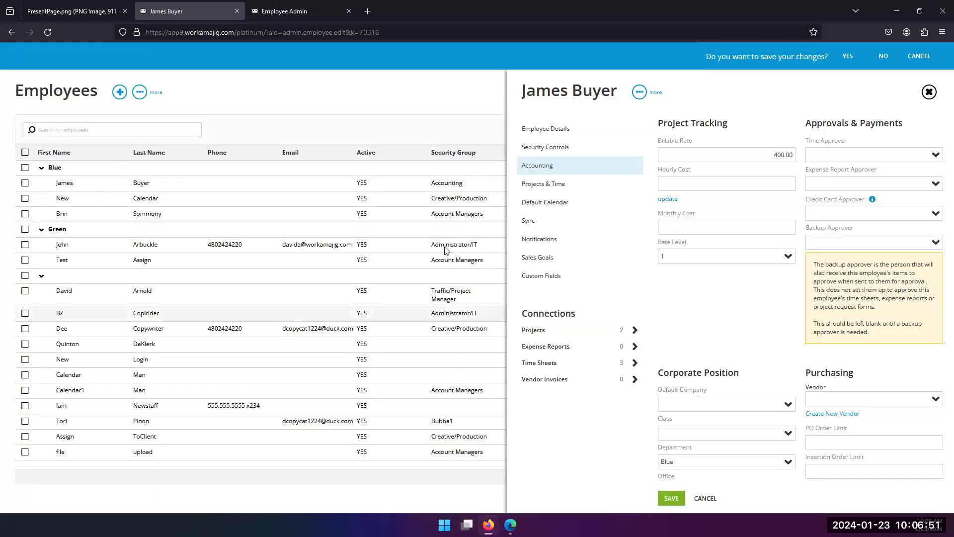
click(879, 58)
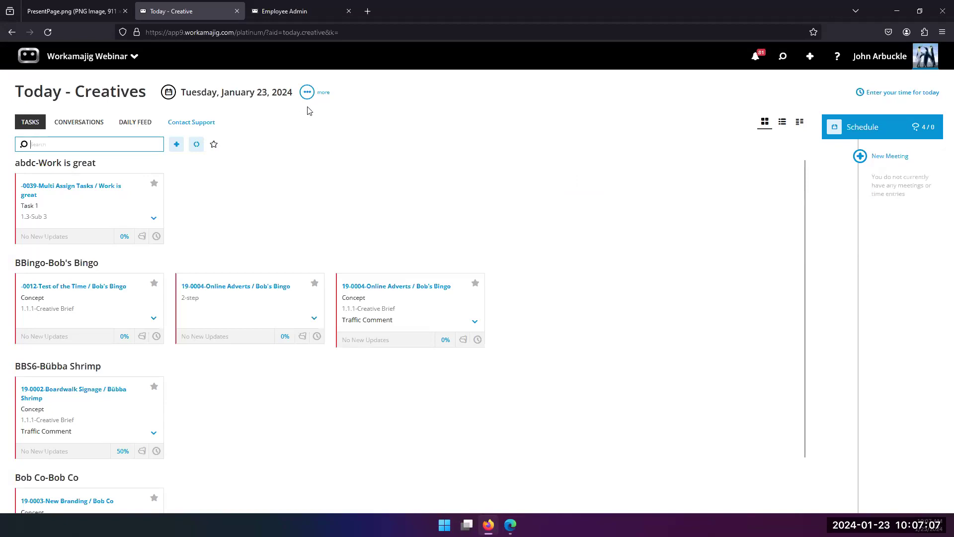
Step: Open the Today - Creatives System Settings and examine the Company Defaults for My Task Options and Display Options
click(307, 94)
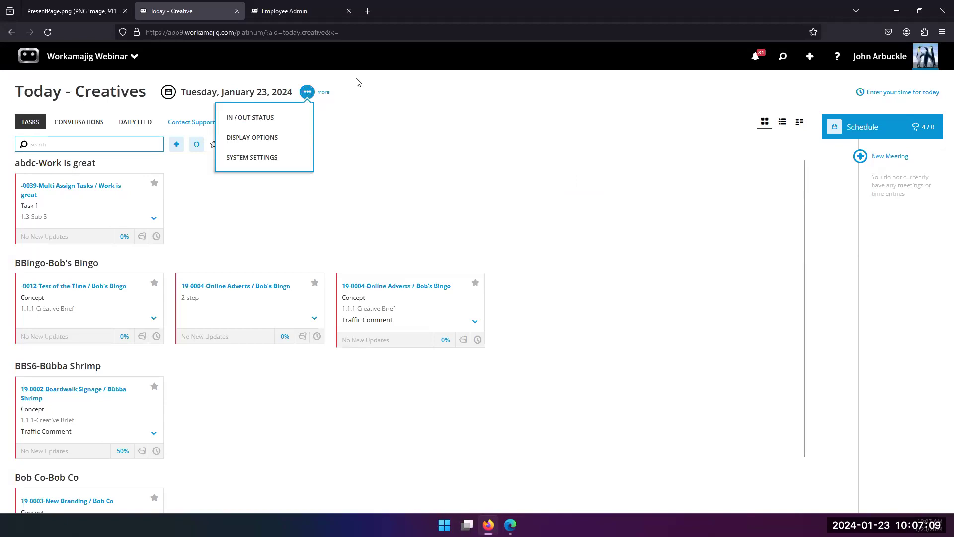
click(242, 158)
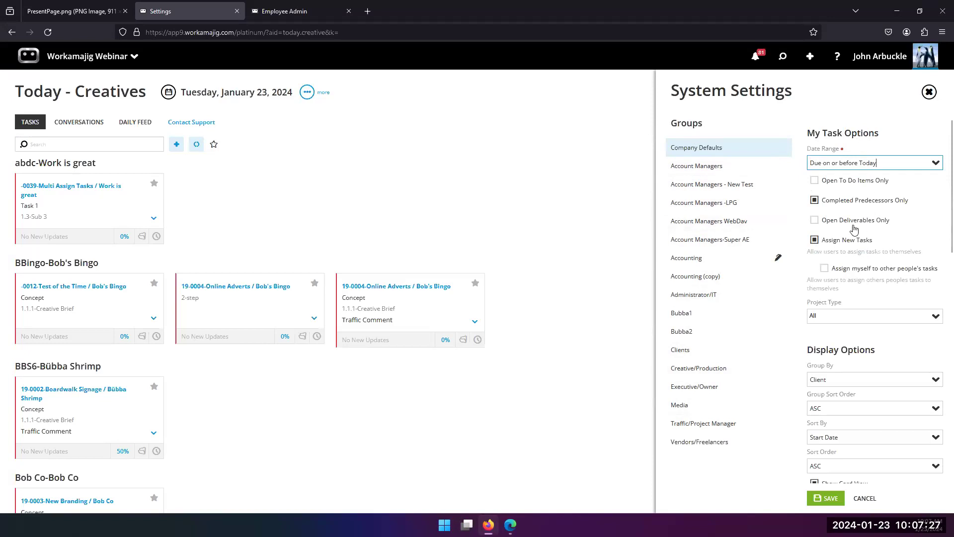
scroll(853, 221, down, 1)
scroll(853, 221, up, 1)
scroll(857, 337, down, 2)
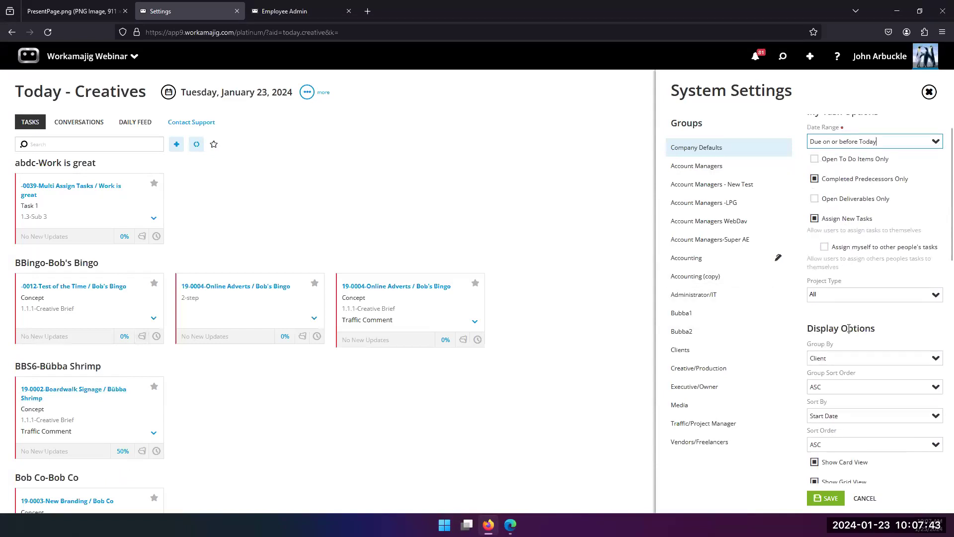
Step: Review the Company Defaults for showing card, grid and tile views, and leave System Settings without saving
scroll(856, 328, down, 2)
scroll(852, 278, up, 2)
scroll(840, 318, down, 4)
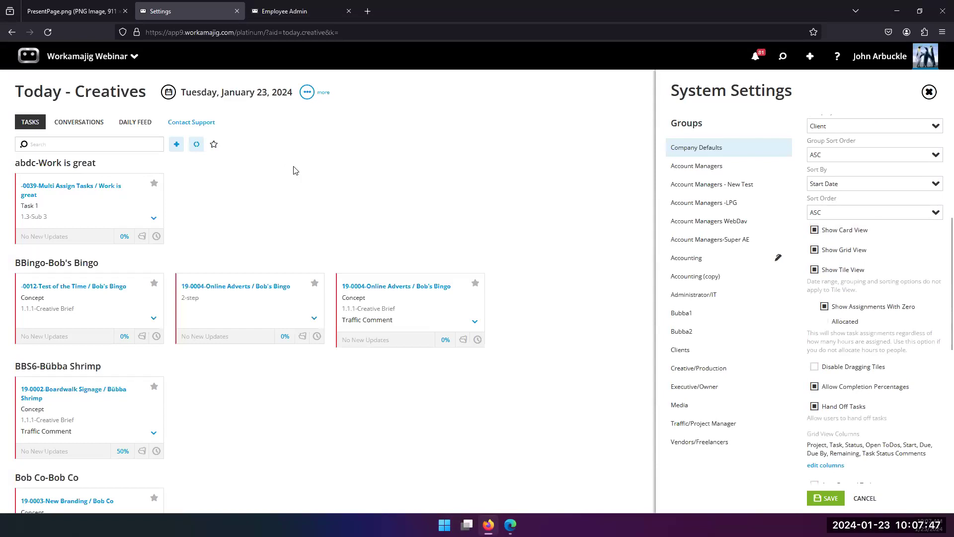
click(864, 497)
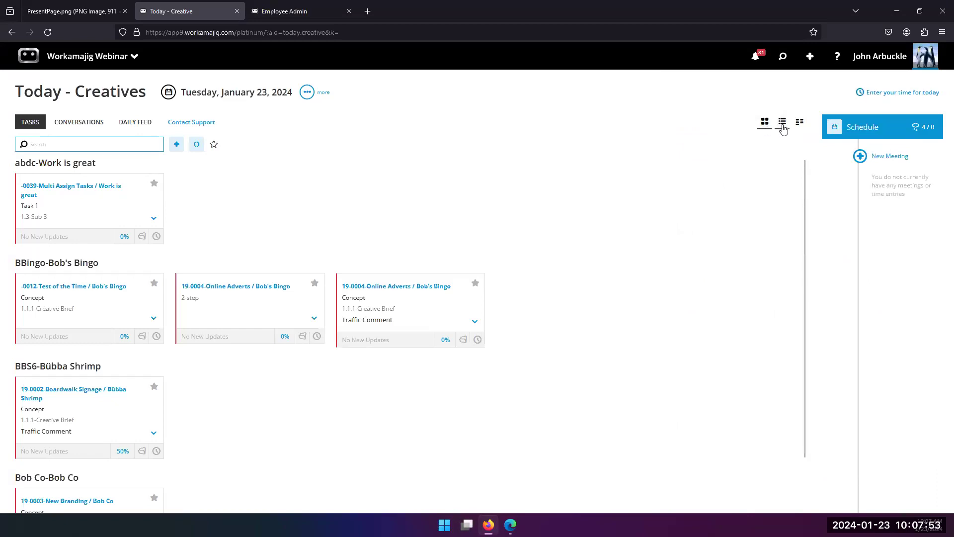
Step: Compare the task list on Today - Creatives in grid, tile and card views, ending in grid view
click(782, 122)
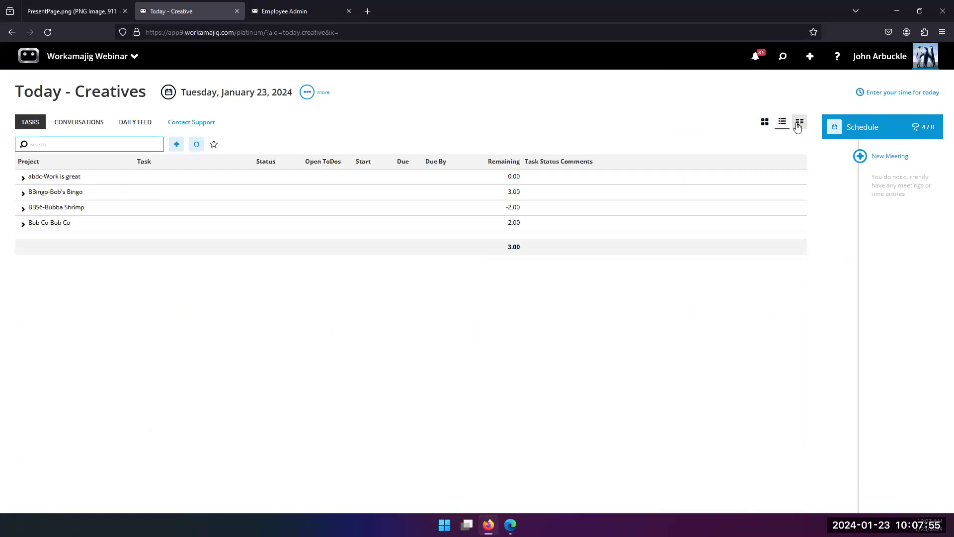
click(799, 121)
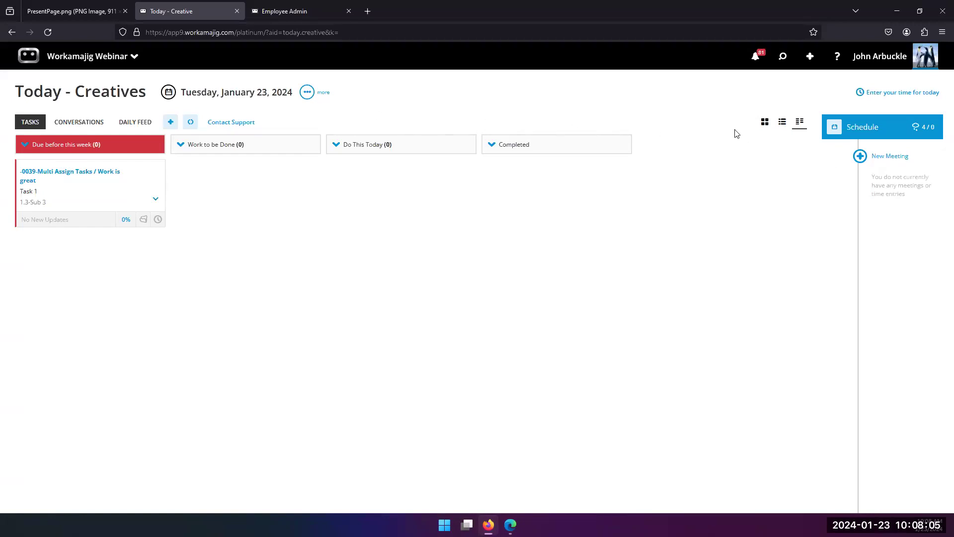
click(765, 121)
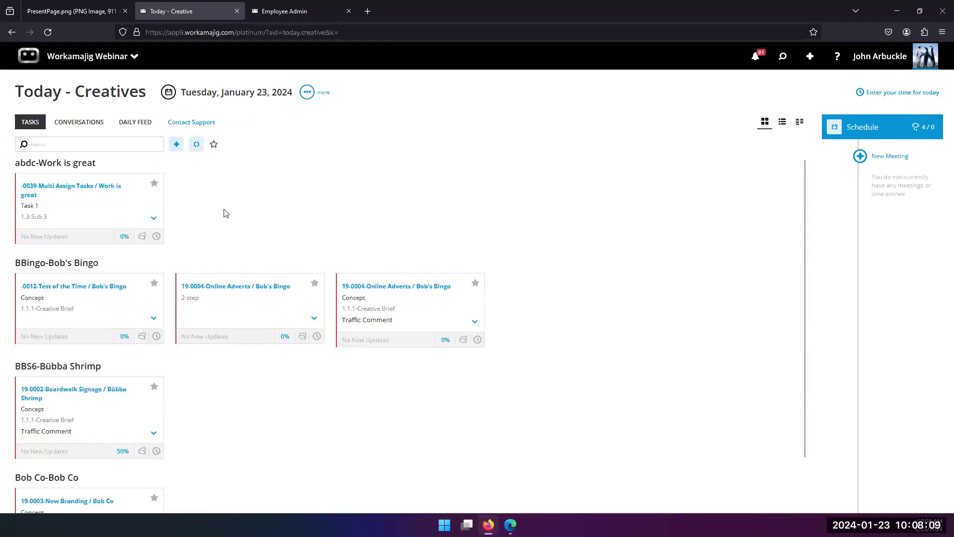
click(783, 122)
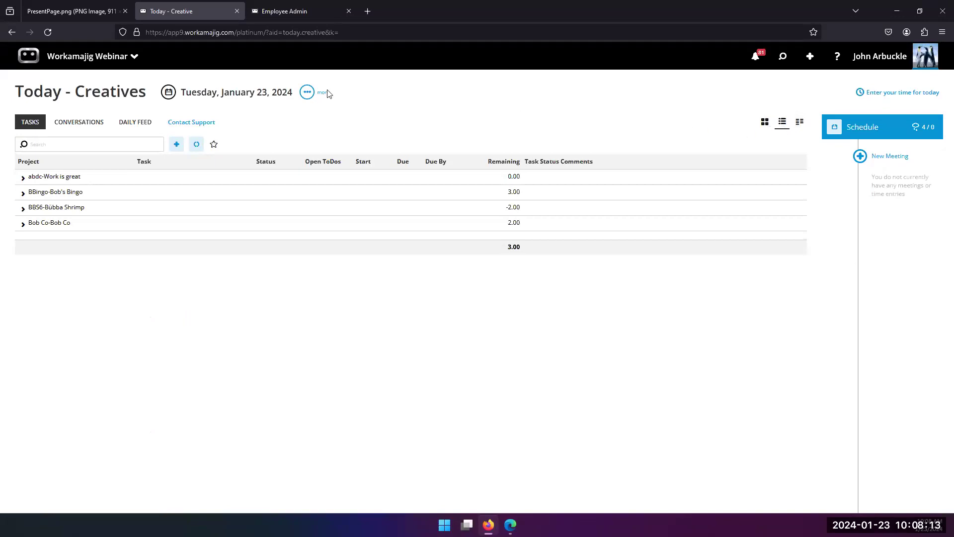
Step: Disable Show Grid View and Show Tile View in the Company Defaults of System Settings, and save with Reset Display Options
click(307, 93)
click(289, 135)
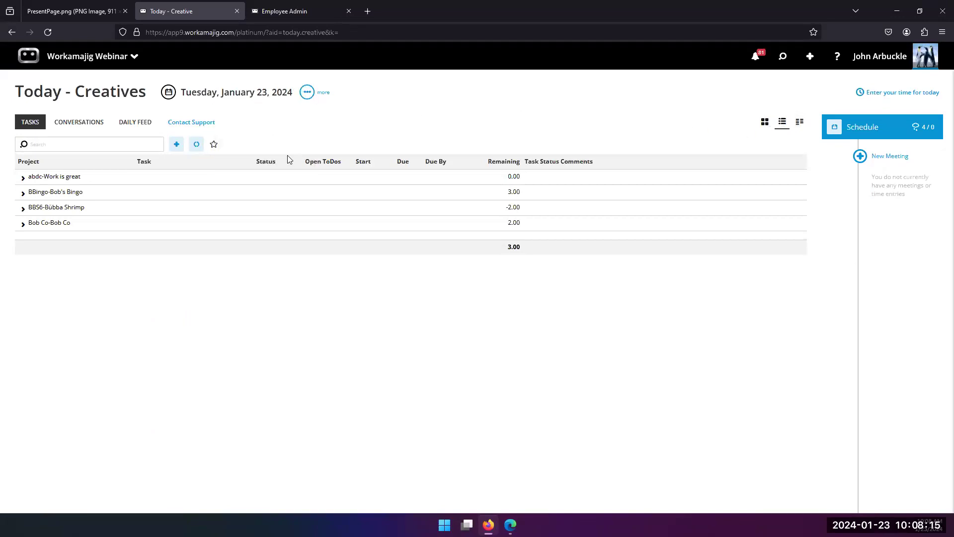
scroll(858, 205, down, 7)
scroll(843, 316, up, 3)
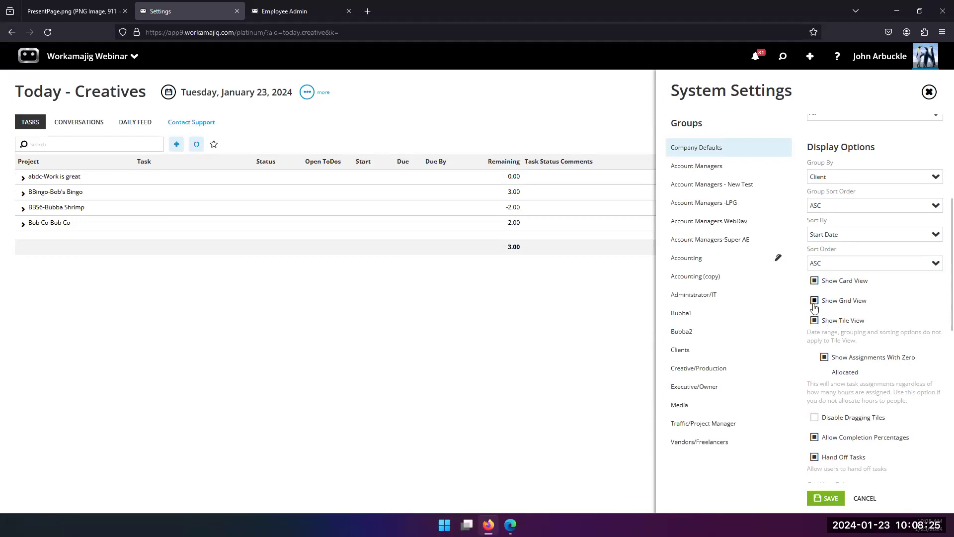
click(814, 320)
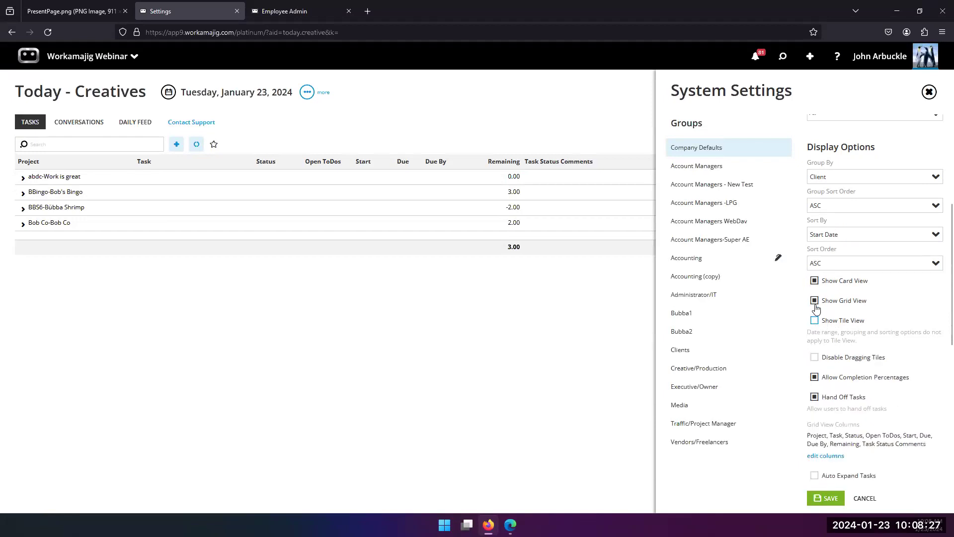
click(826, 498)
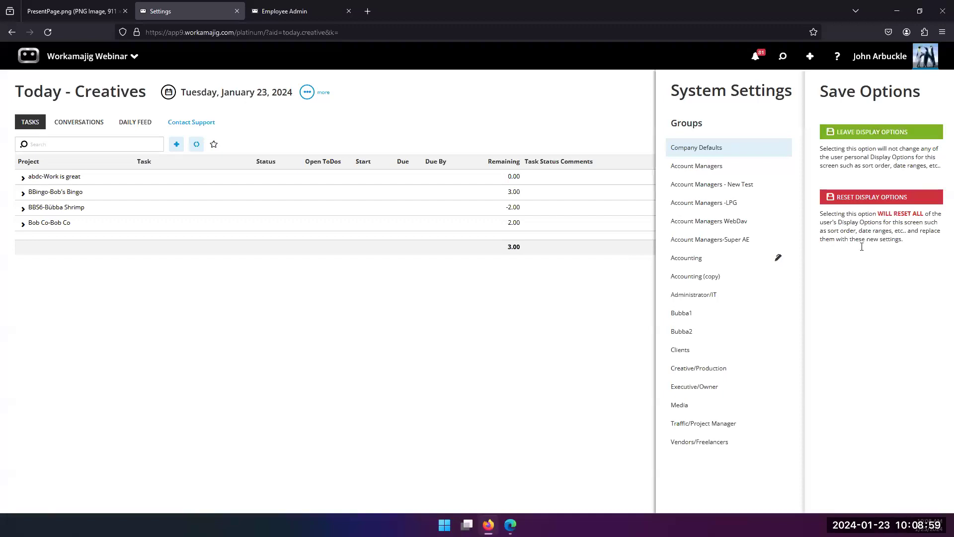
click(865, 196)
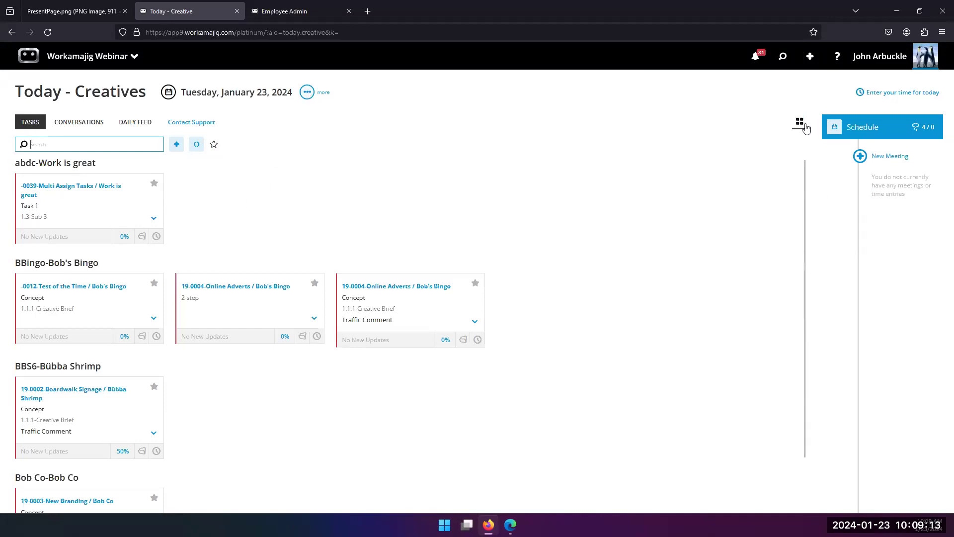
Step: Re-enable Show Grid View in the Company Defaults, save with Reset Display Options, and reload the page to display tasks in grid view
click(307, 92)
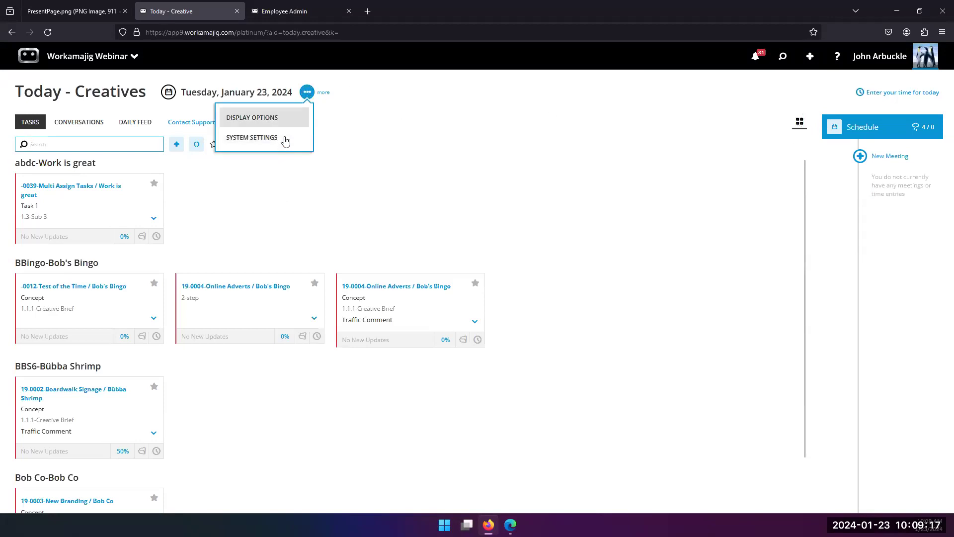
click(285, 140)
scroll(821, 423, down, 5)
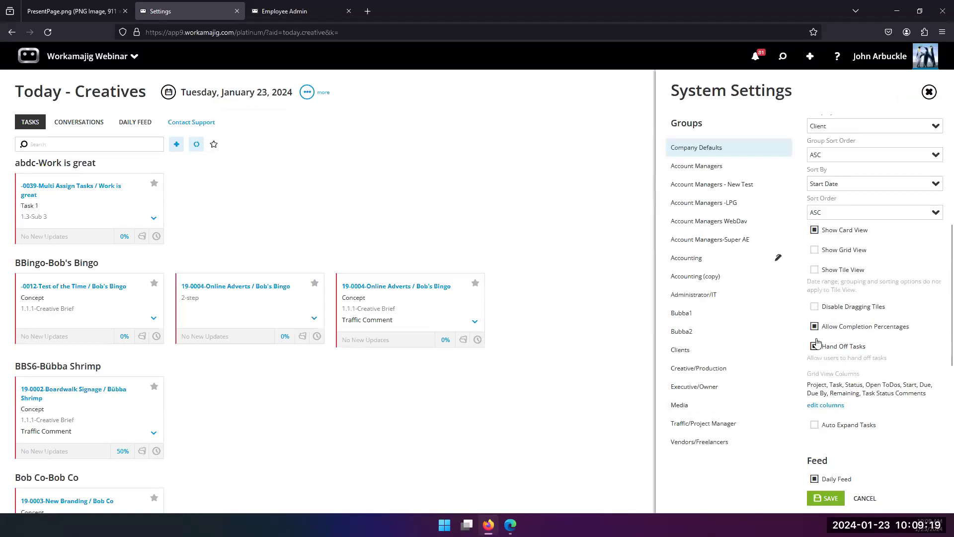
click(814, 250)
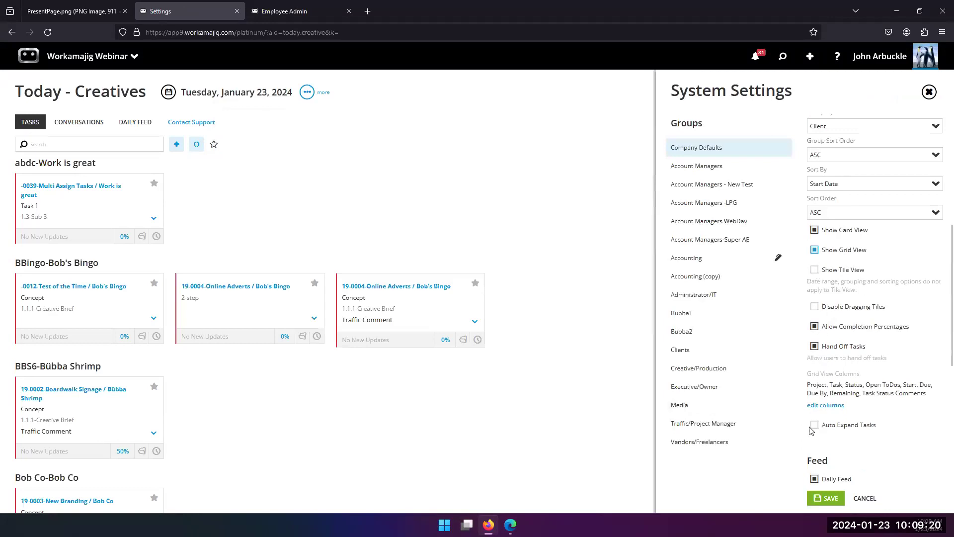
click(825, 498)
click(863, 199)
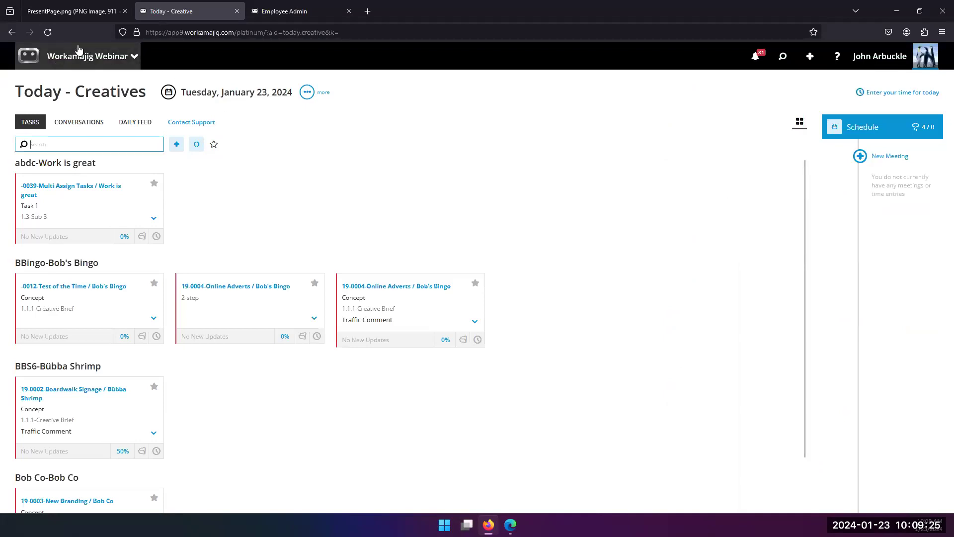
click(48, 31)
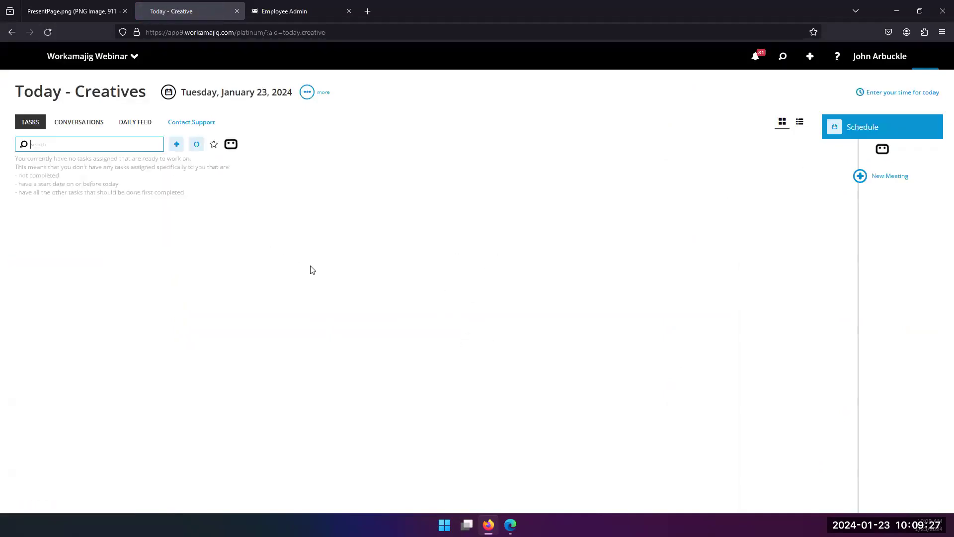
click(800, 123)
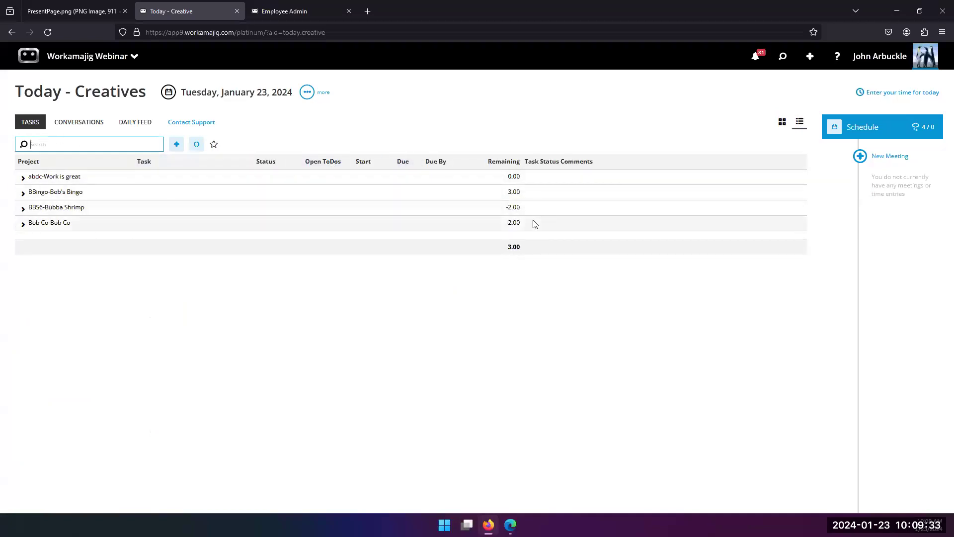
Step: Reopen the Today - Creatives System Settings and examine the Company Defaults for the grid view columns and feed
click(307, 92)
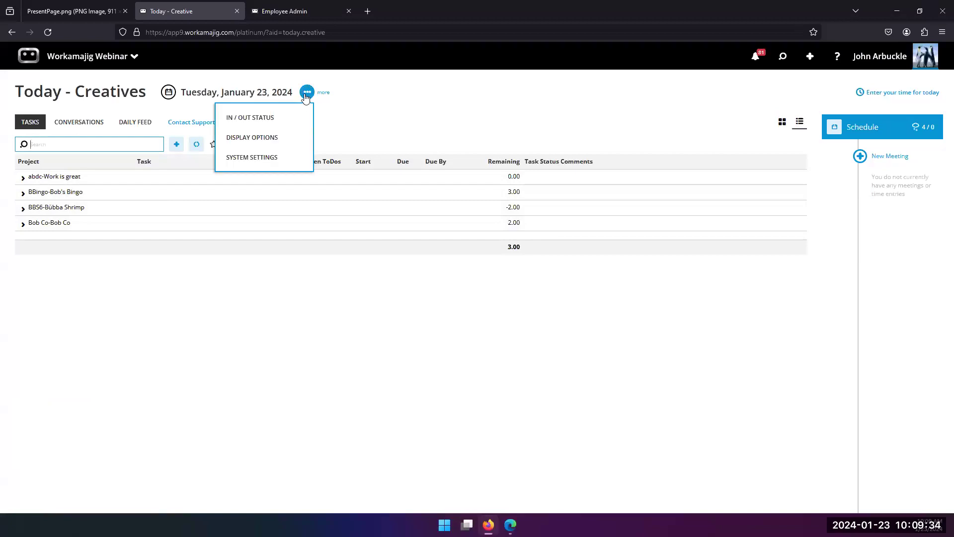
click(296, 154)
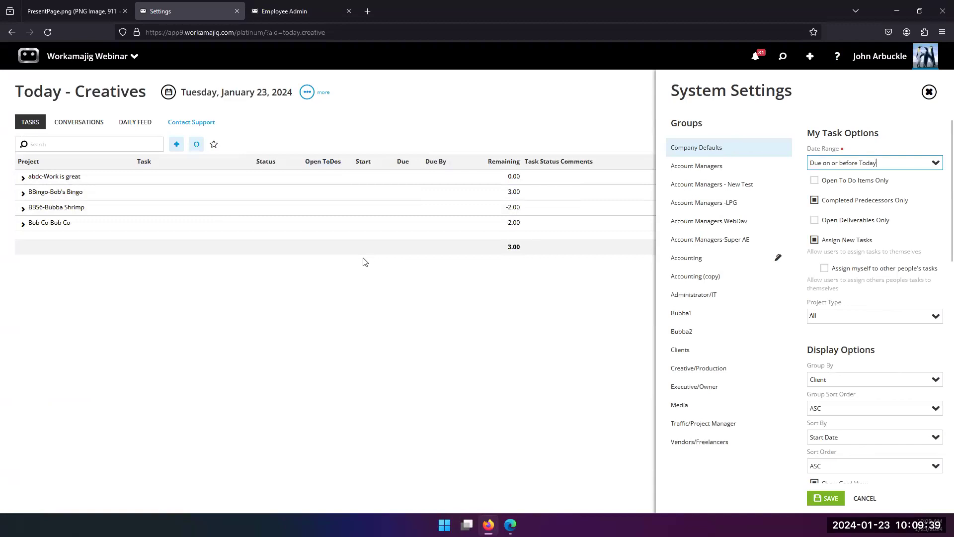
scroll(852, 413, down, 4)
scroll(839, 409, down, 2)
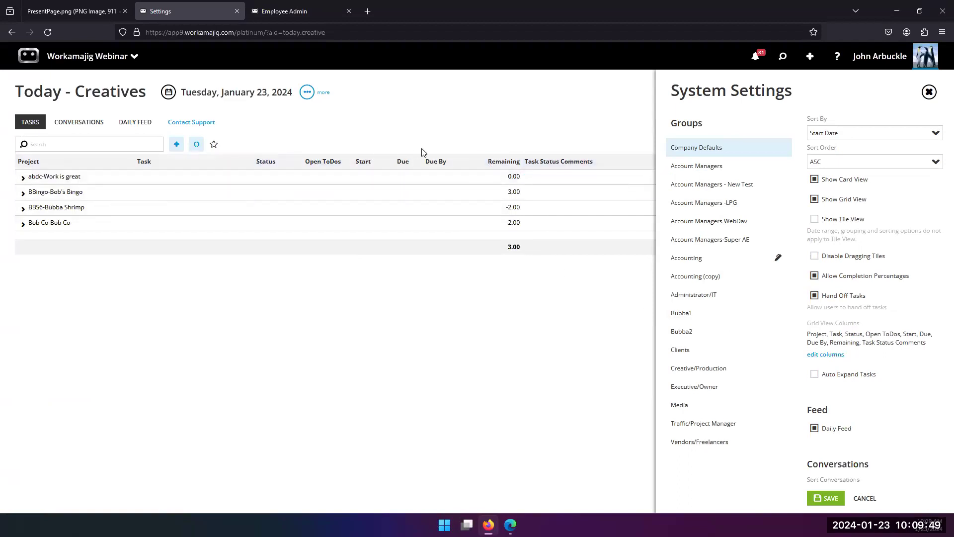
Step: Add Client ID, Campaign, Assigned Hours and Actual Start to the grid view columns in the Company Defaults group
scroll(845, 256, up, 3)
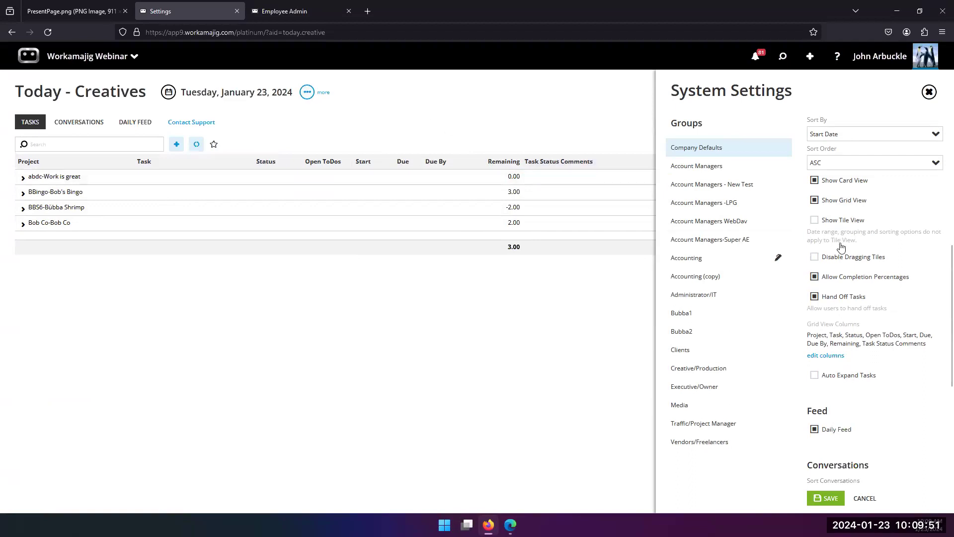
scroll(855, 267, down, 3)
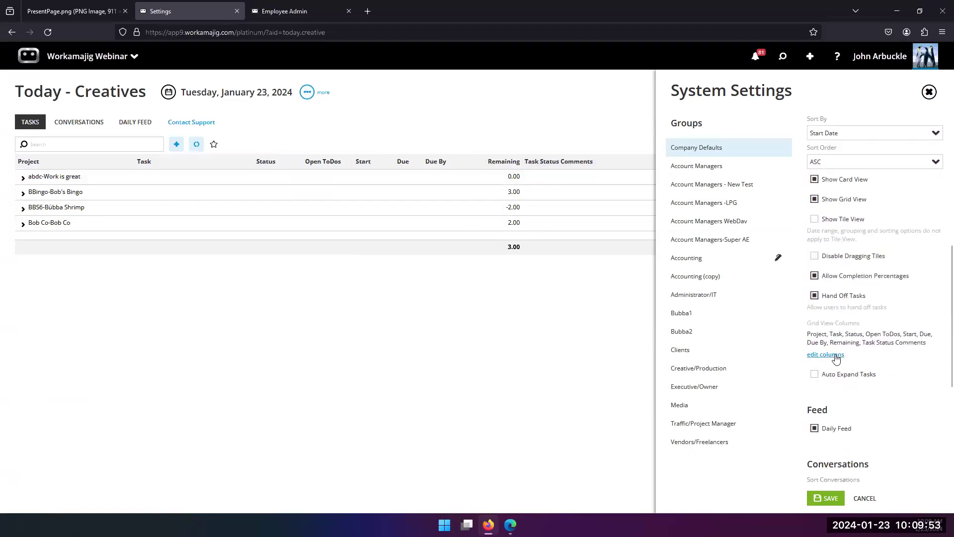
click(837, 355)
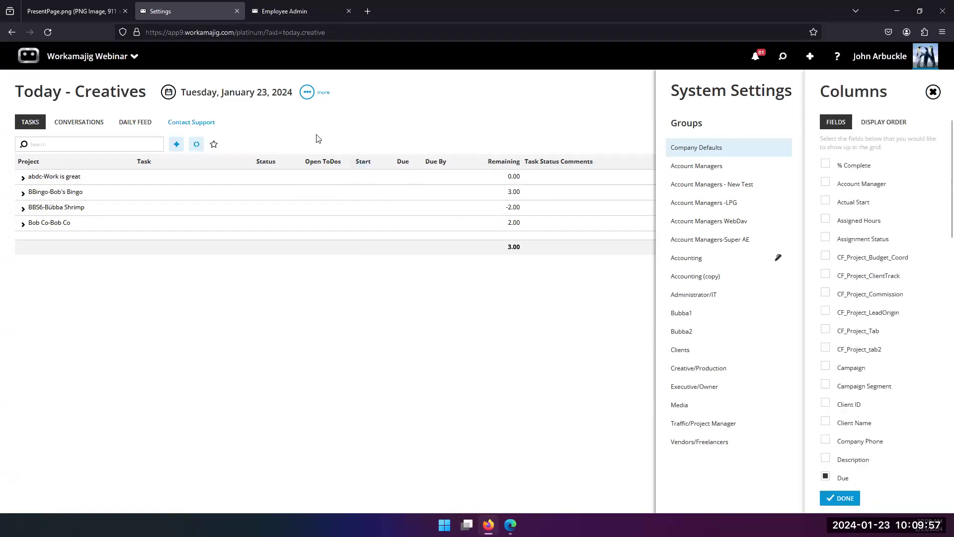
scroll(904, 346, down, 3)
scroll(890, 356, down, 3)
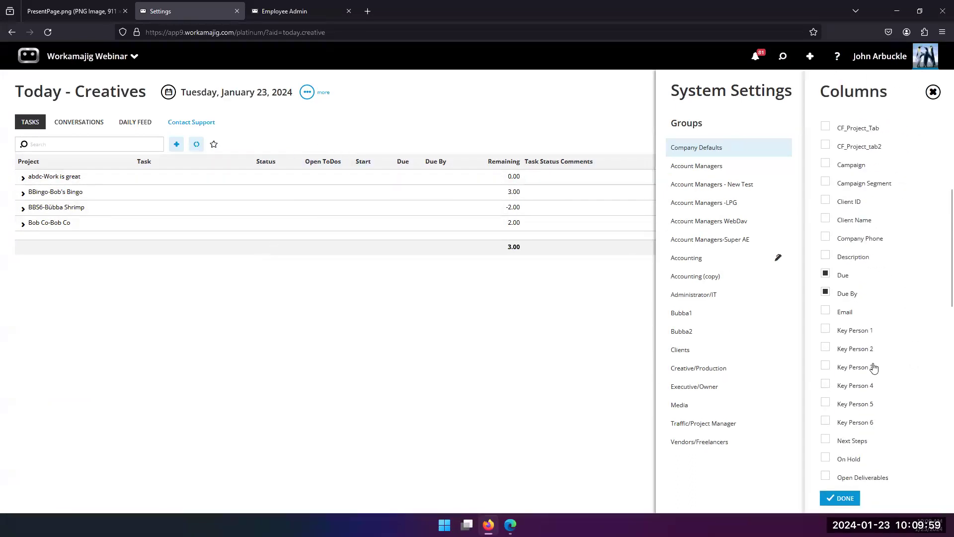
scroll(840, 308, up, 4)
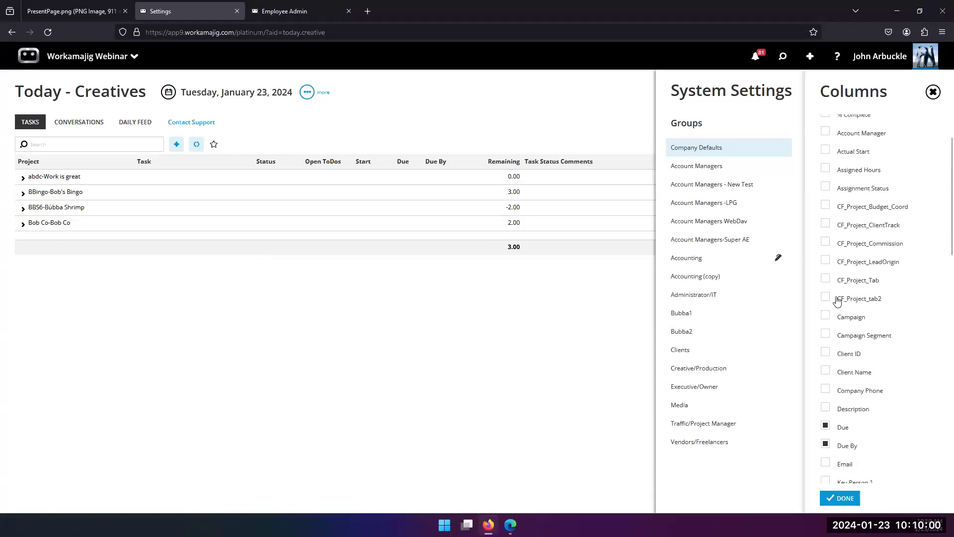
click(826, 354)
click(826, 316)
click(826, 170)
scroll(825, 171, up, 2)
click(825, 200)
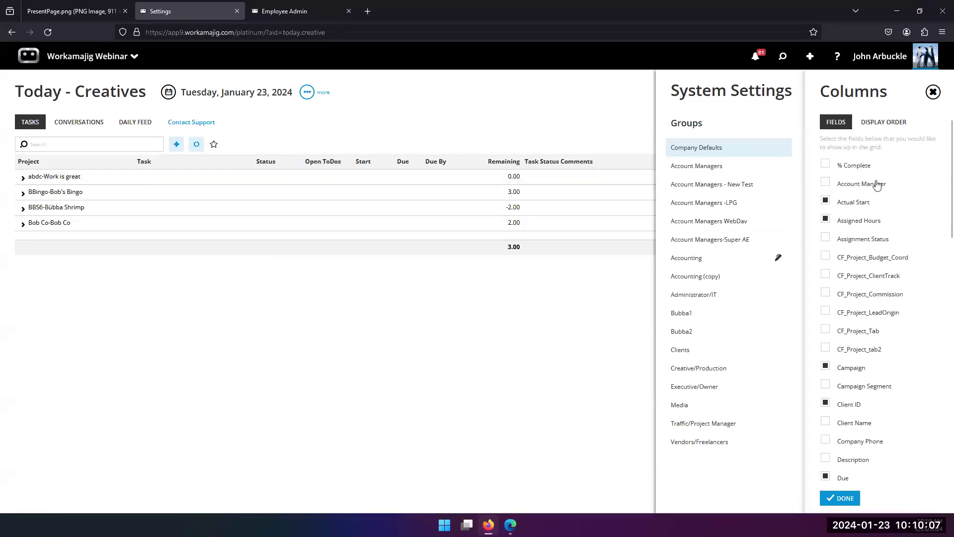
Step: Place Actual Start directly after Task in the column display order, move two lower fields further up, and save the settings
click(893, 122)
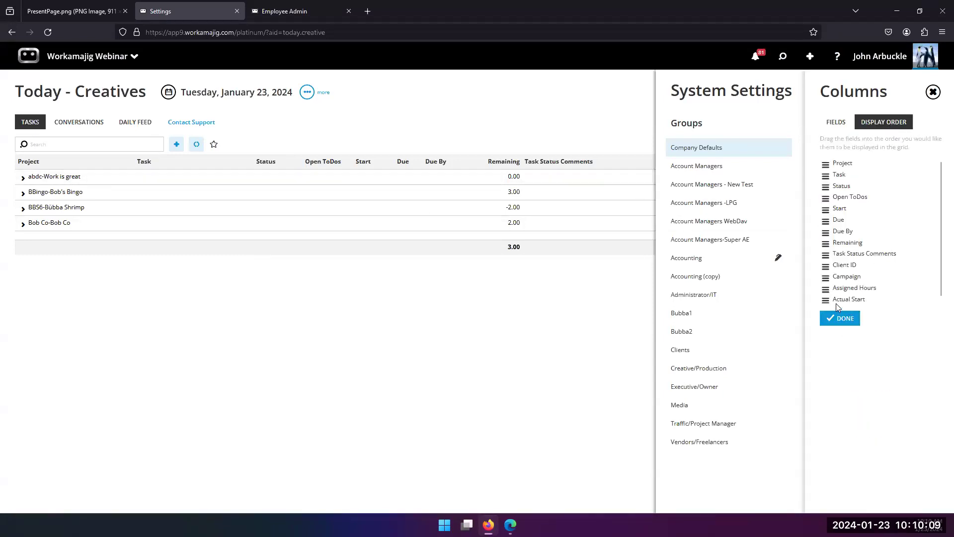
drag(825, 302, 828, 183)
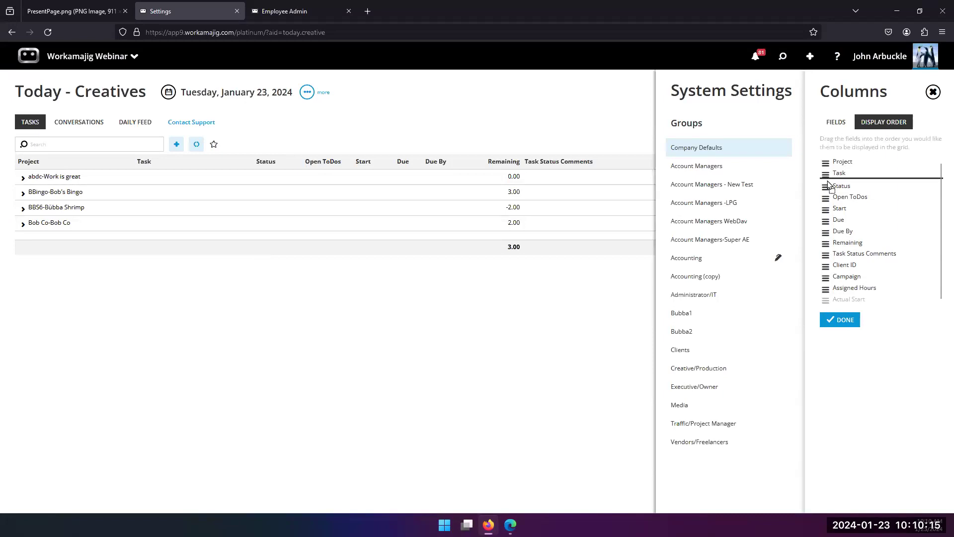
drag(828, 186, 829, 186)
drag(827, 299, 839, 210)
drag(836, 276, 830, 229)
click(844, 320)
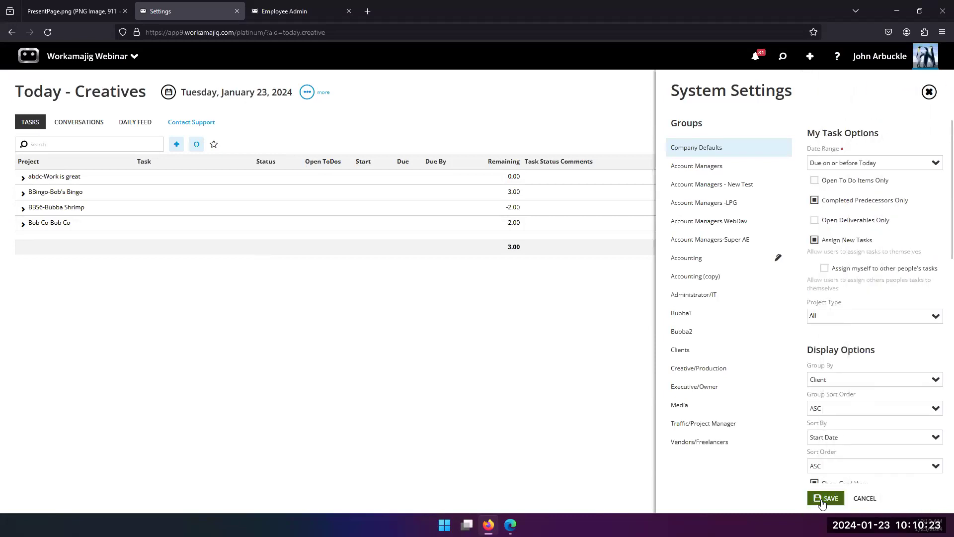
click(825, 498)
click(887, 201)
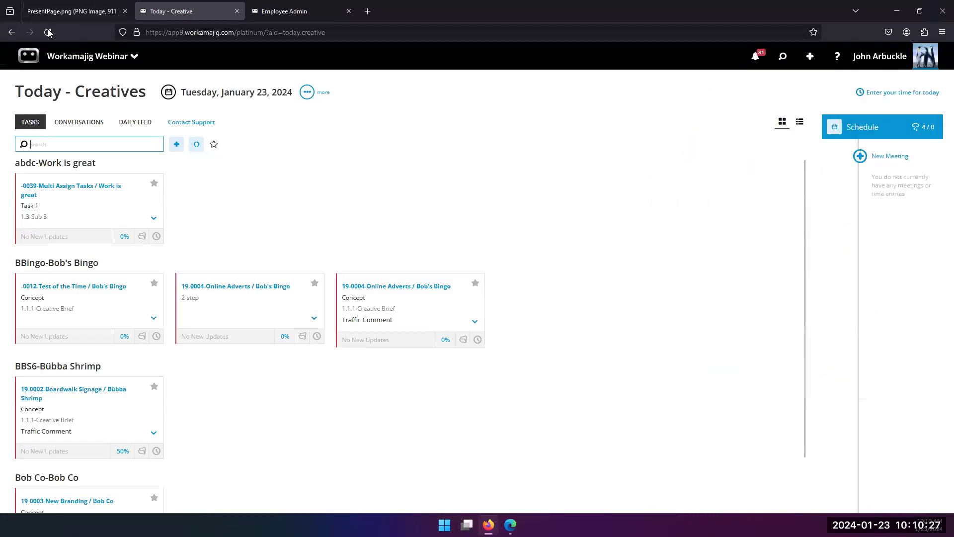
Step: Show the creative tasks in grid view and expand the abdc-Work is great client group
click(800, 123)
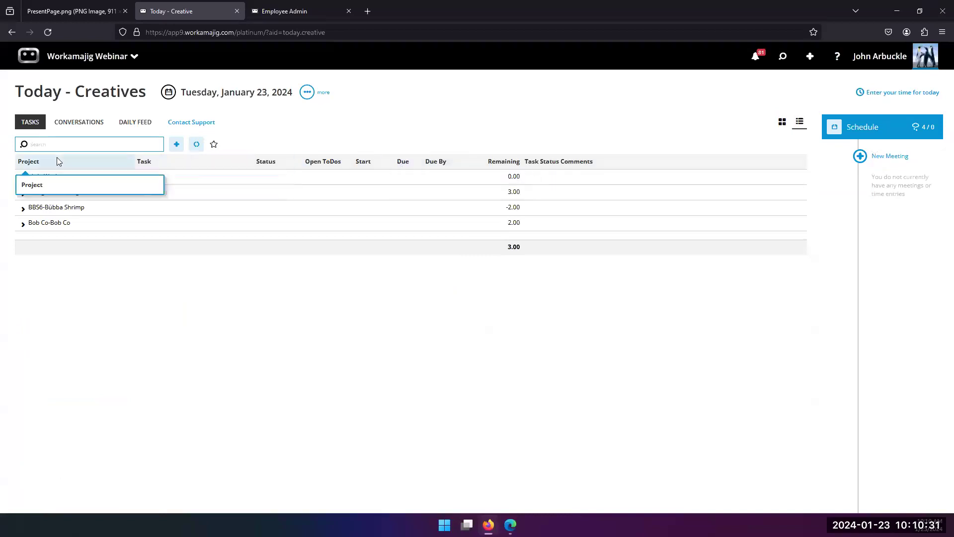
click(23, 178)
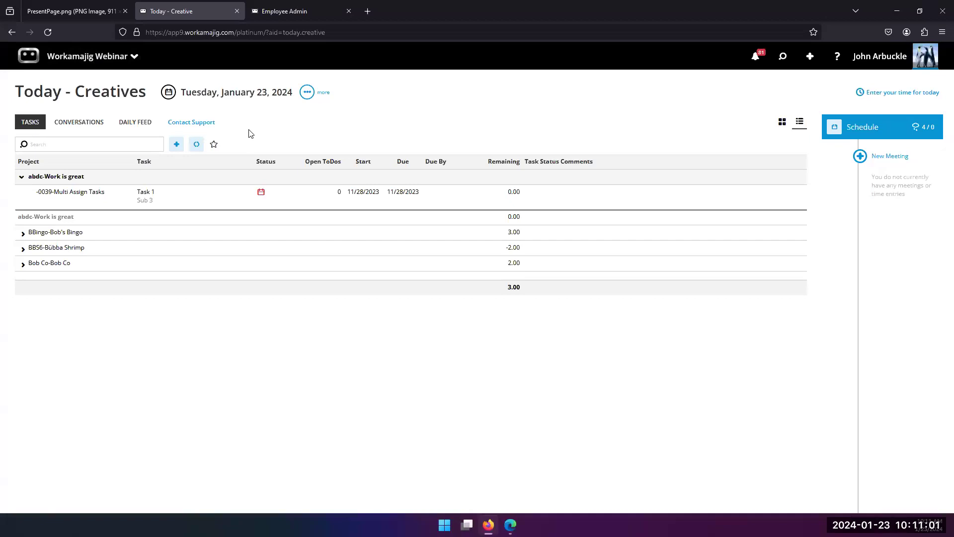
Step: Review the personal display options of the Today - Creatives page, then close them without changes
click(307, 92)
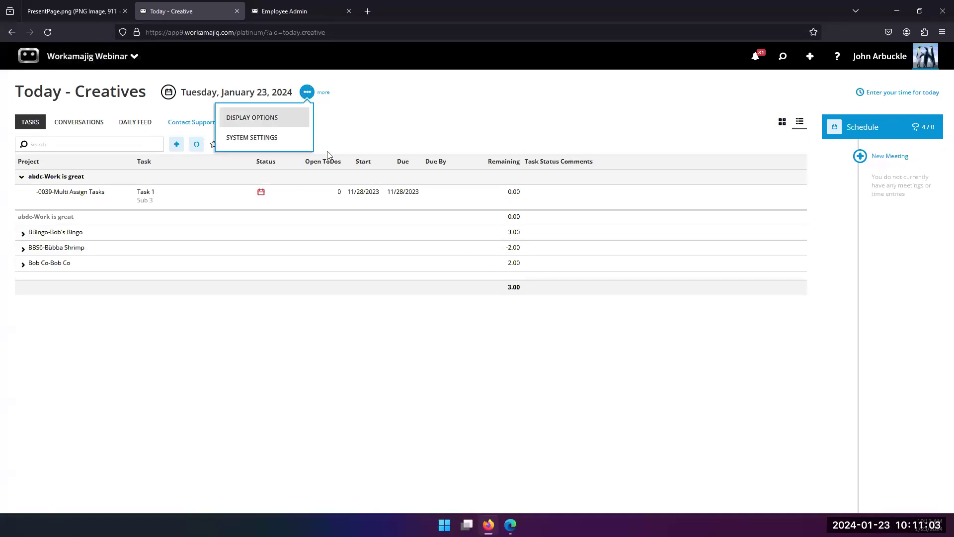
click(285, 116)
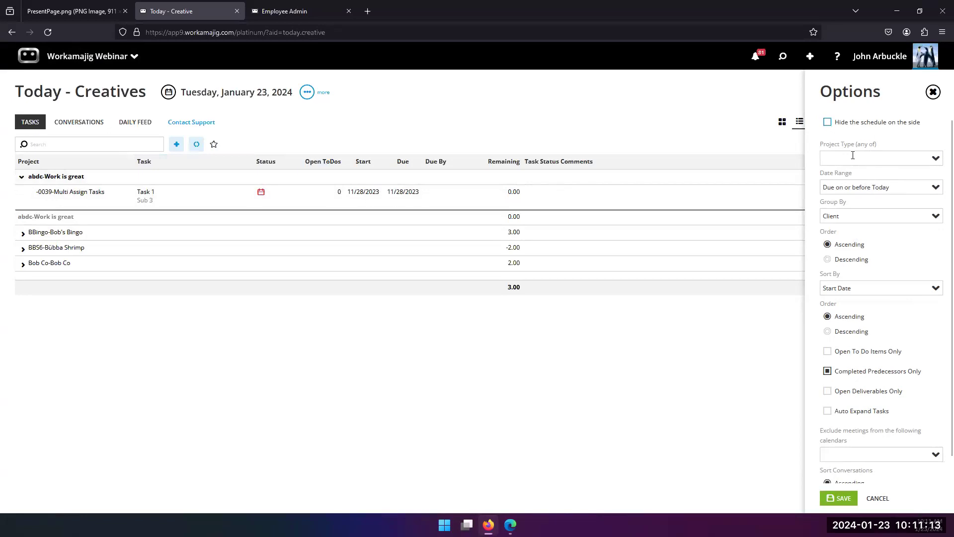
scroll(866, 371, down, 1)
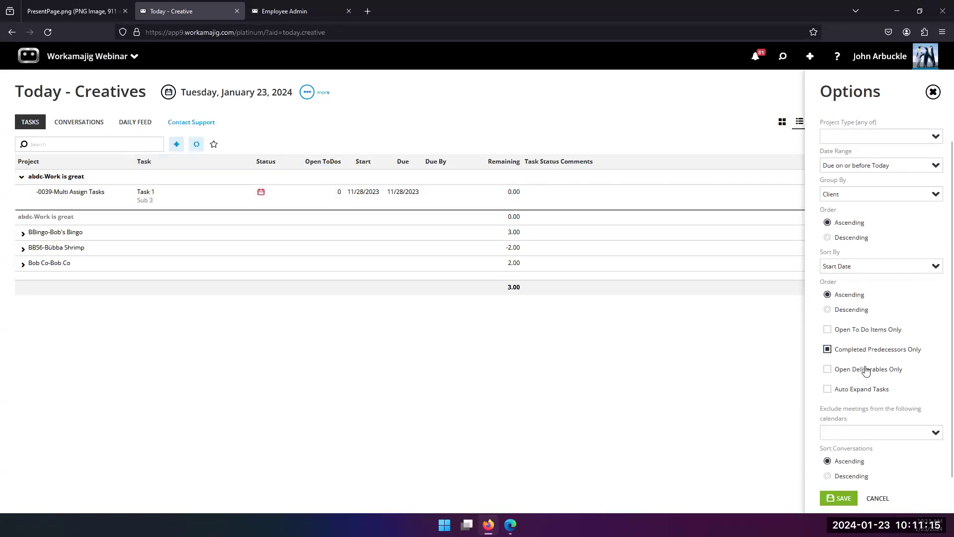
scroll(865, 366, up, 1)
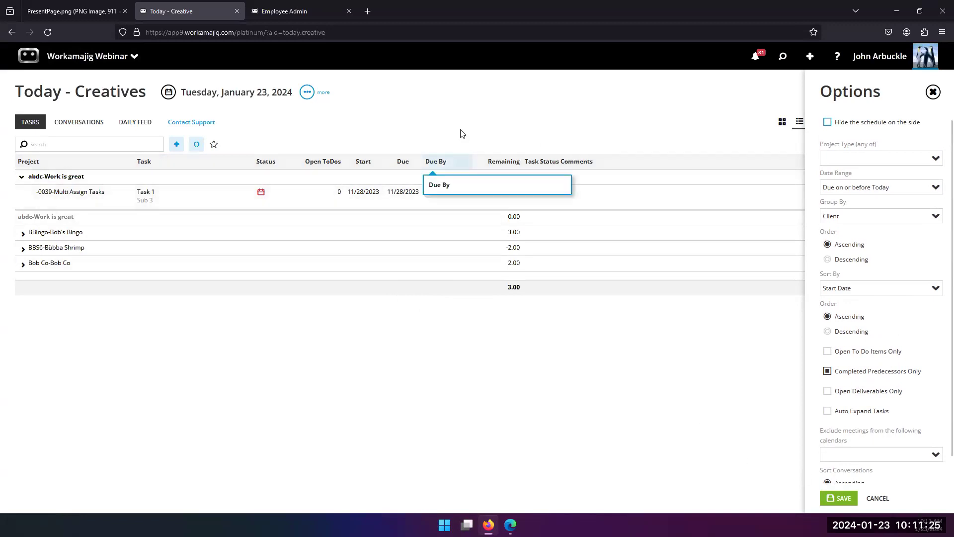
click(451, 115)
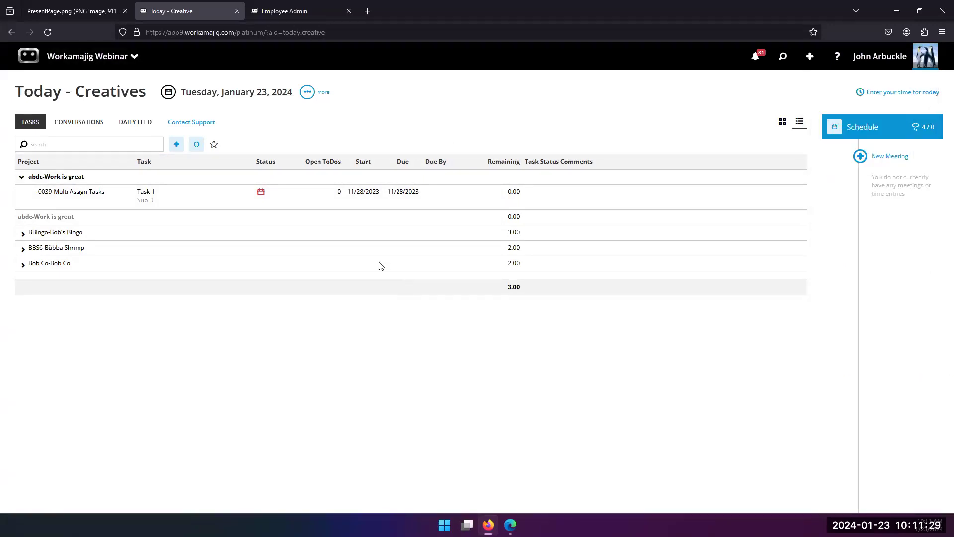
Step: Go to the project manager's Today page and look over its open items, items needing attention and views
click(114, 56)
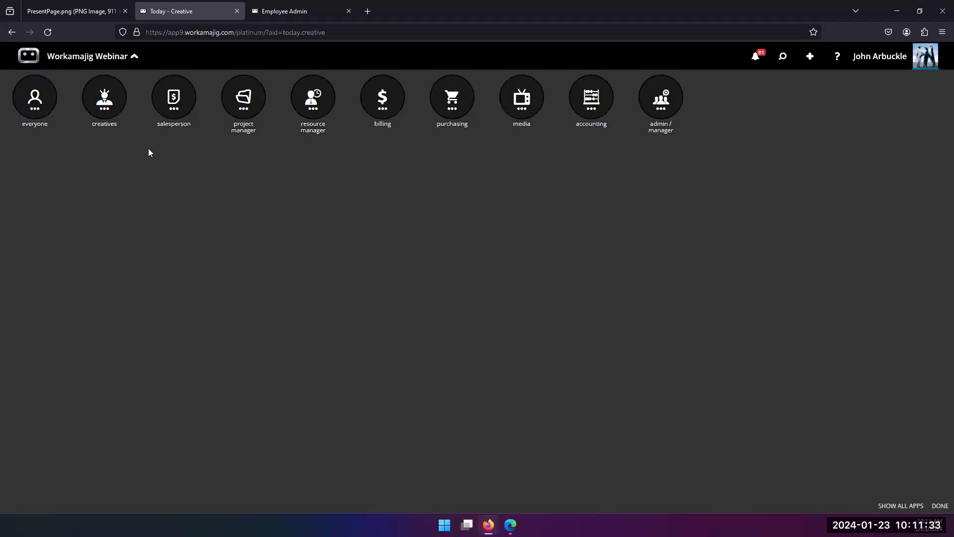
click(248, 101)
click(38, 180)
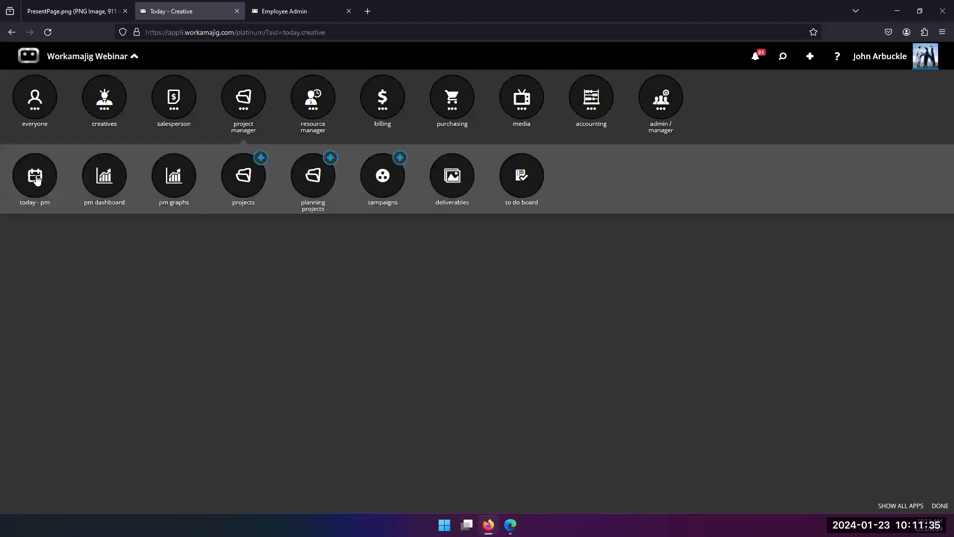
scroll(137, 276, down, 3)
scroll(141, 283, up, 3)
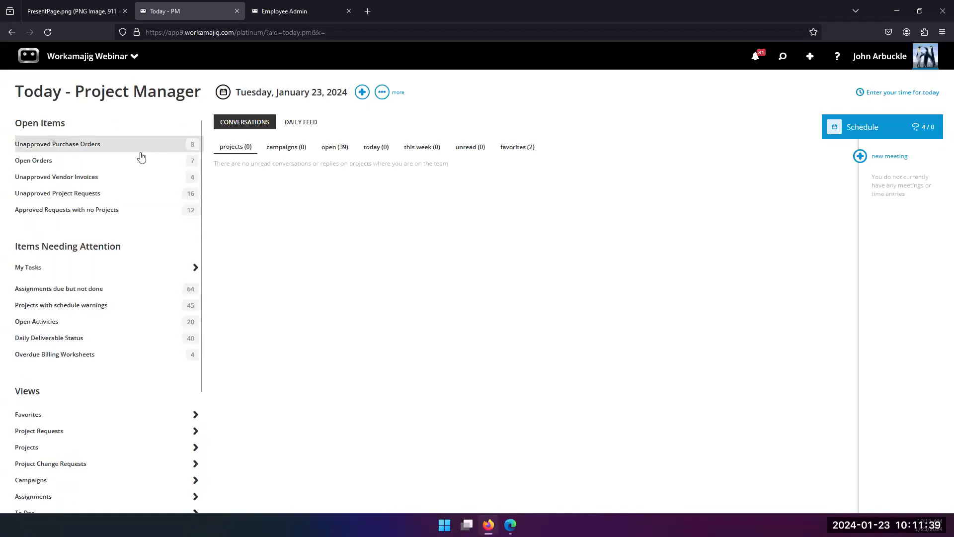
Step: Review the Company Defaults system settings for Open Items and Items Needing Attention on this page, then close them unchanged
click(382, 92)
click(341, 146)
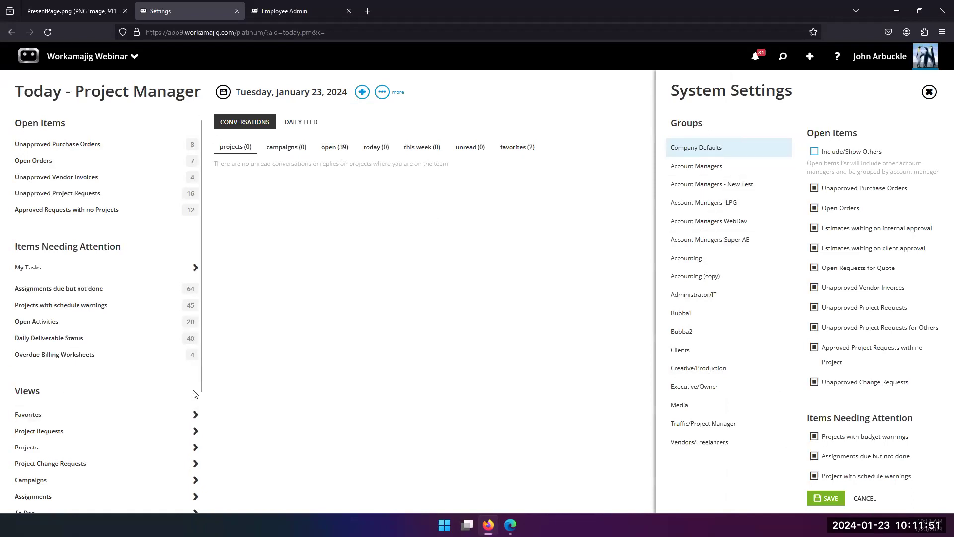
scroll(840, 221, down, 4)
scroll(840, 224, down, 6)
scroll(839, 227, up, 6)
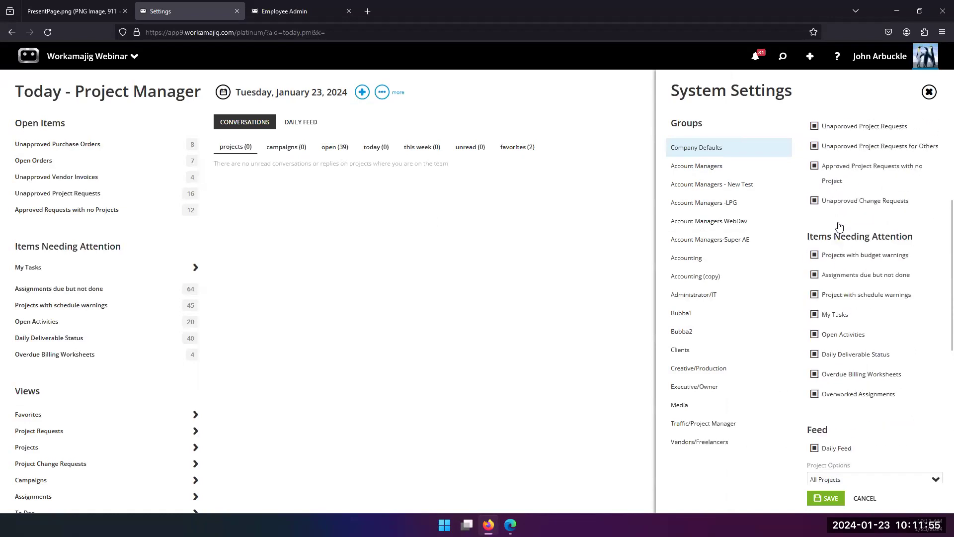
scroll(839, 226, up, 4)
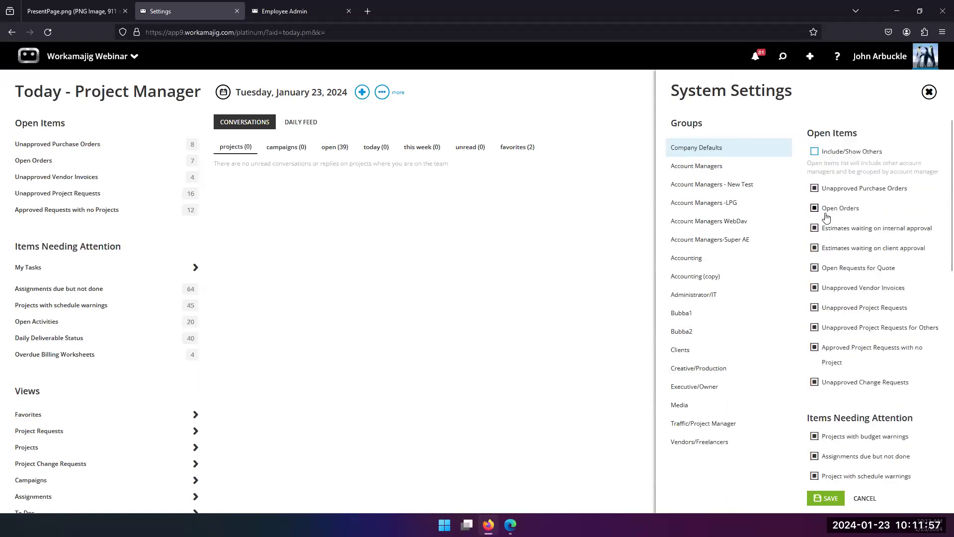
scroll(826, 217, down, 3)
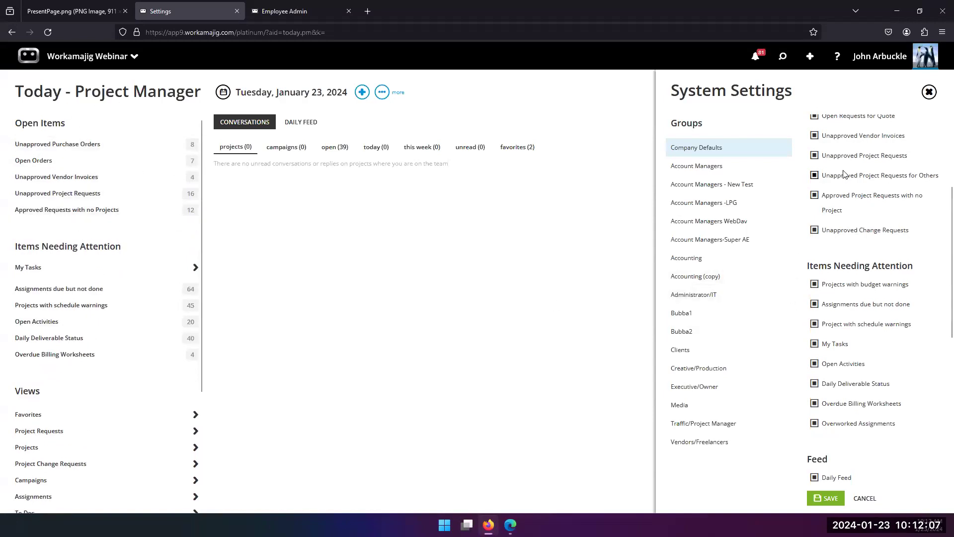
scroll(846, 155, up, 2)
scroll(846, 154, up, 1)
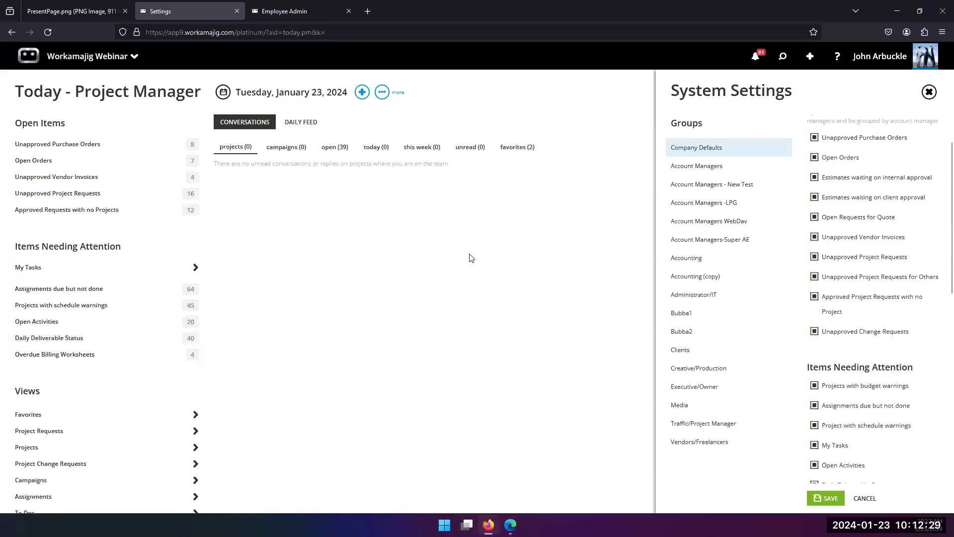
key(Escape)
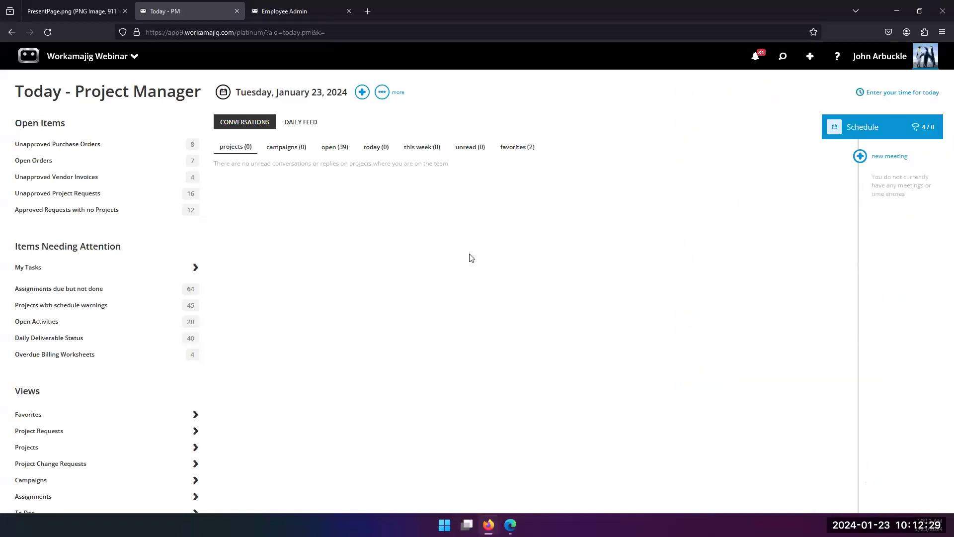
Step: Go to the project manager's Projects list and open its system settings
click(85, 65)
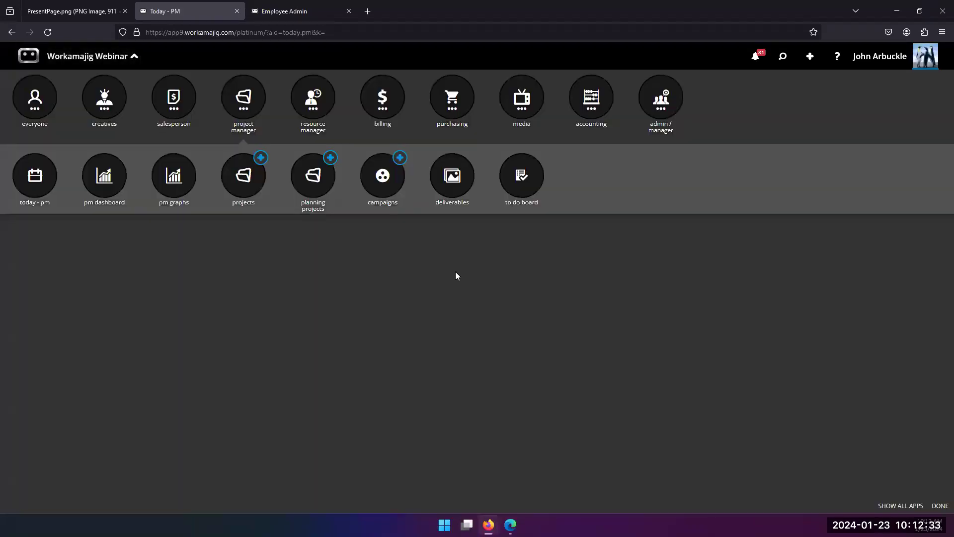
click(236, 185)
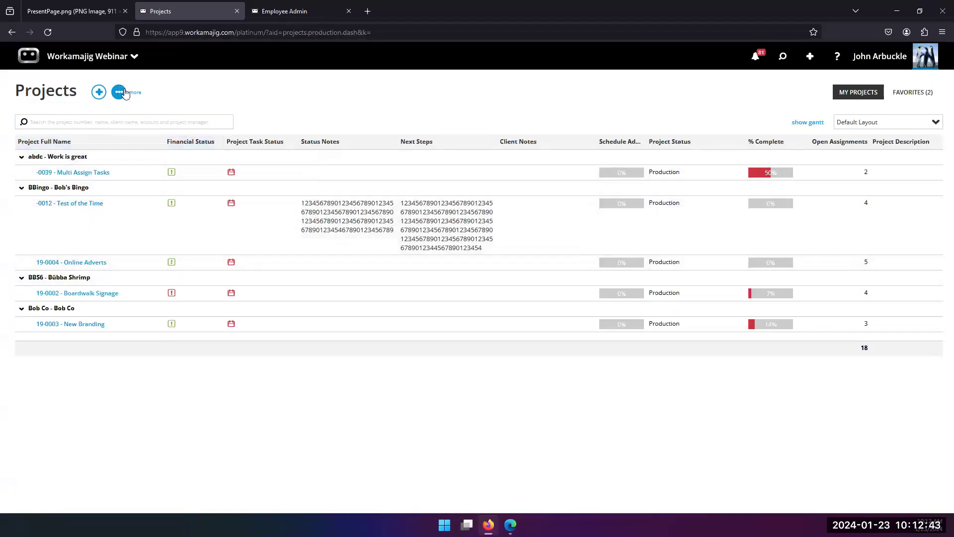
click(124, 94)
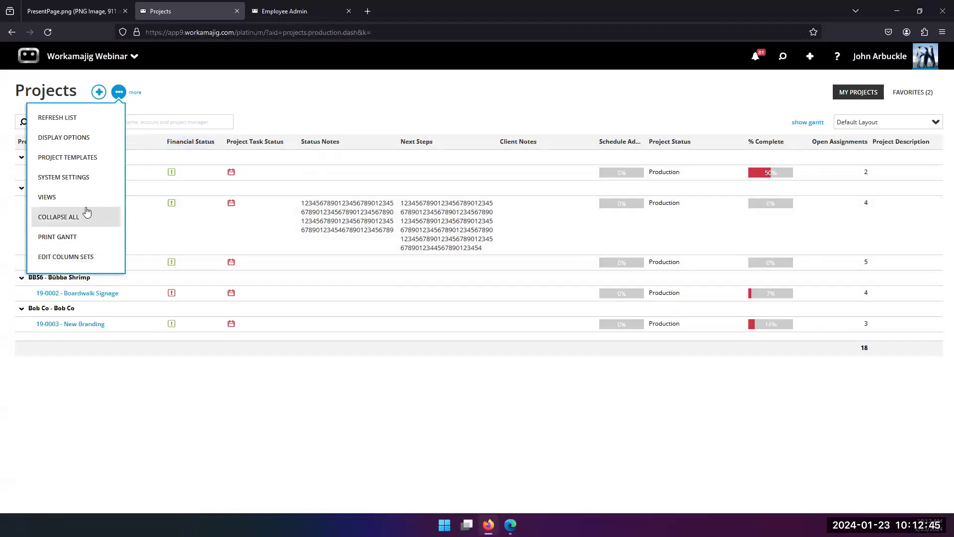
click(79, 177)
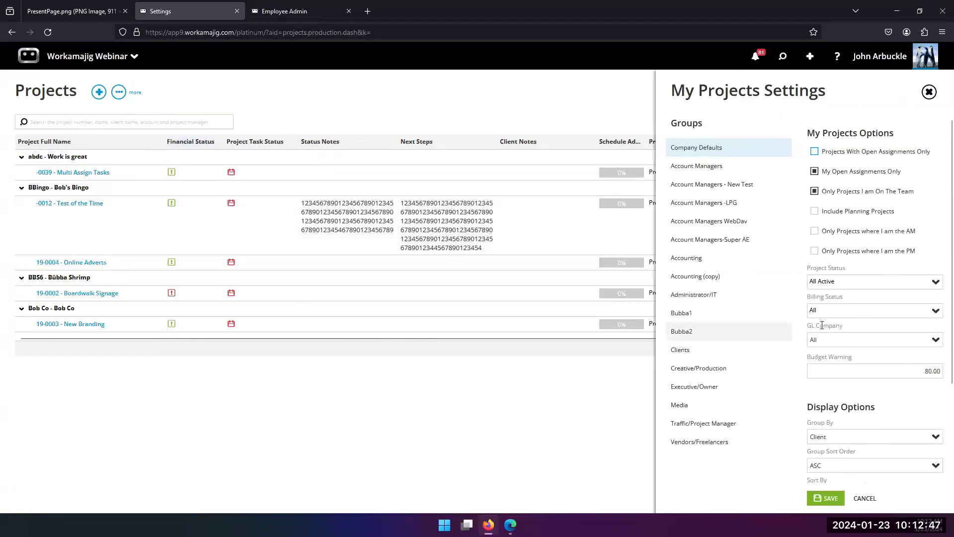
Step: Add the Billing Manager column to the Company Defaults project grid, place it between Next Steps and Client Notes, and save
scroll(838, 263, down, 3)
scroll(825, 470, up, 3)
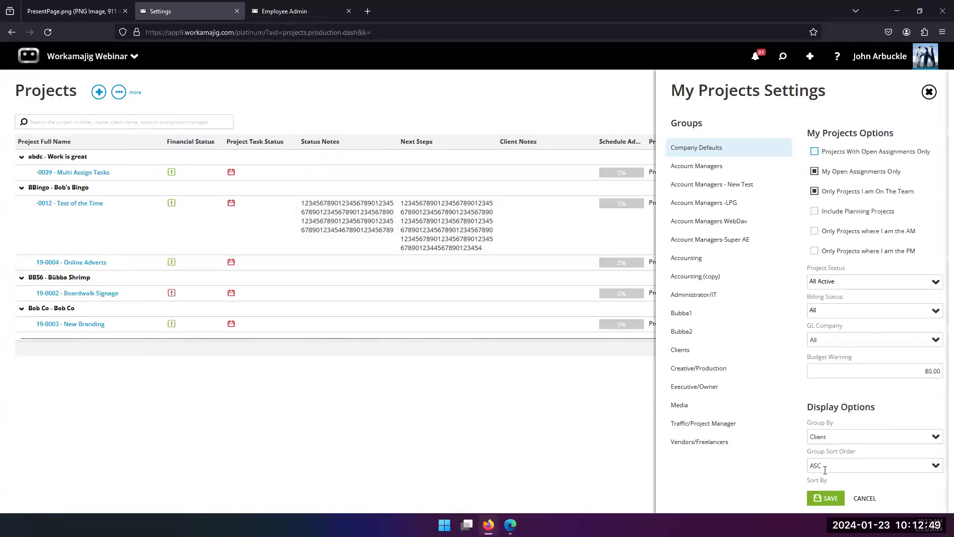
click(826, 470)
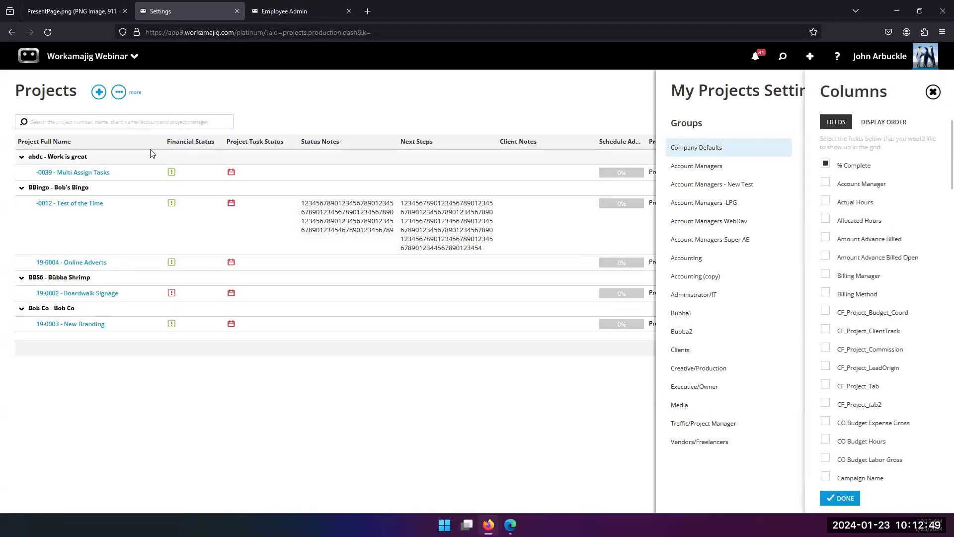
click(883, 121)
drag(829, 288, 849, 218)
click(831, 309)
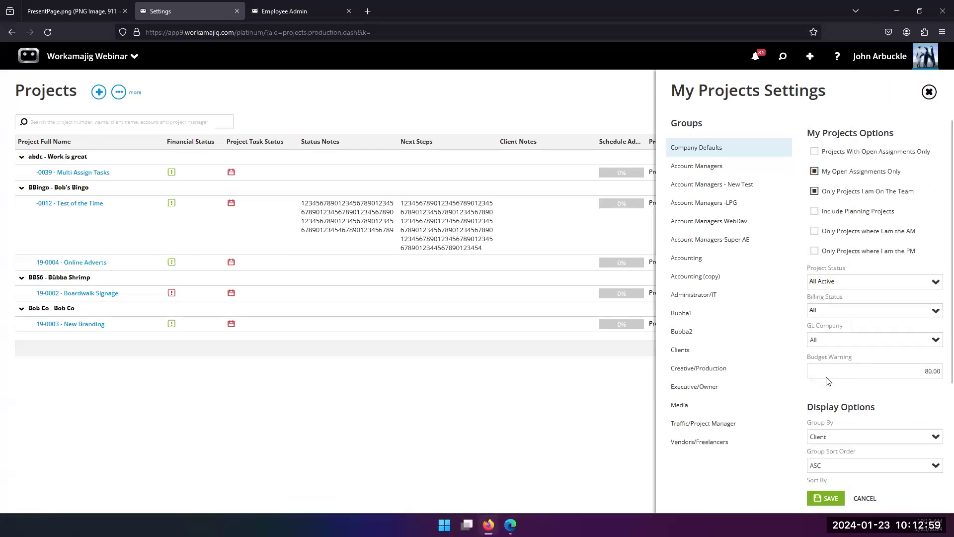
click(823, 498)
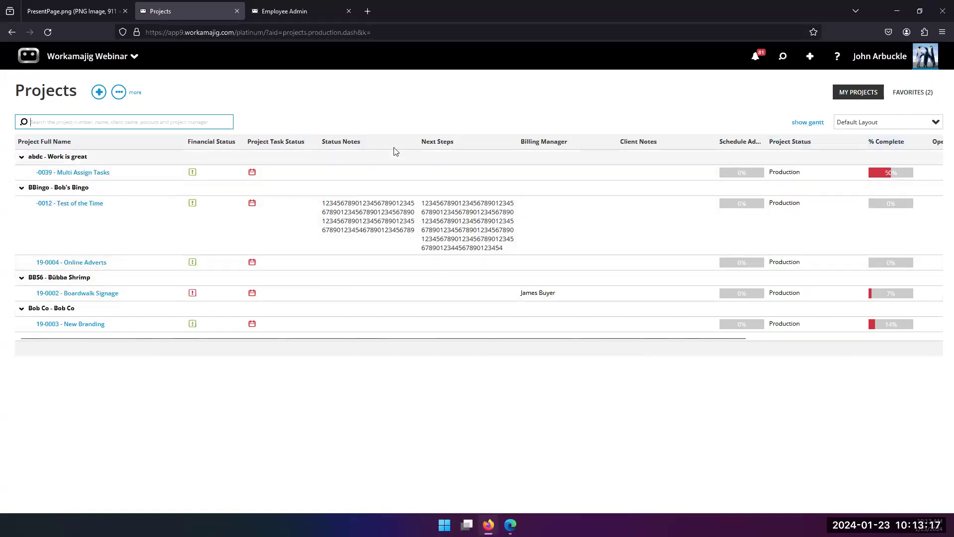
Step: Compare the Budget and Traffic layouts of the Projects list, and return to the Default Layout
click(936, 123)
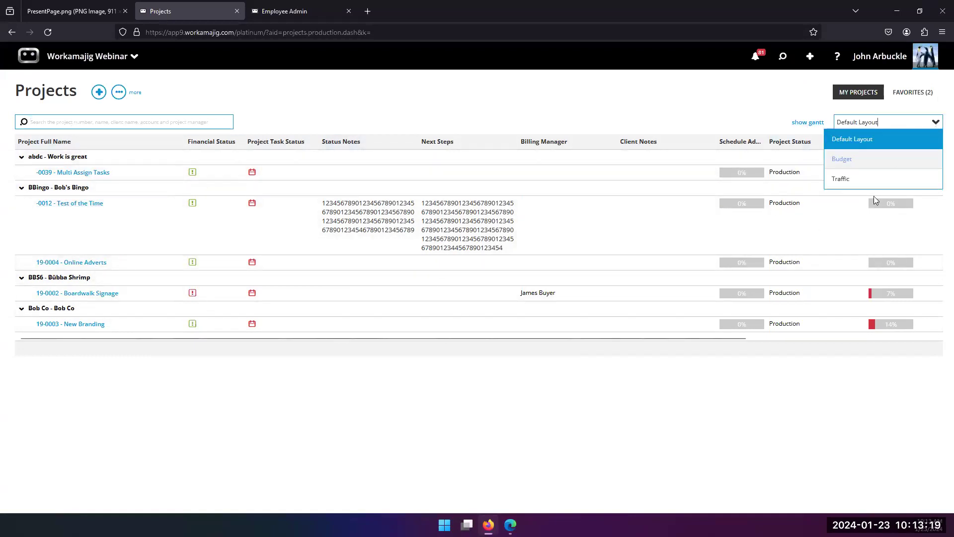
click(847, 162)
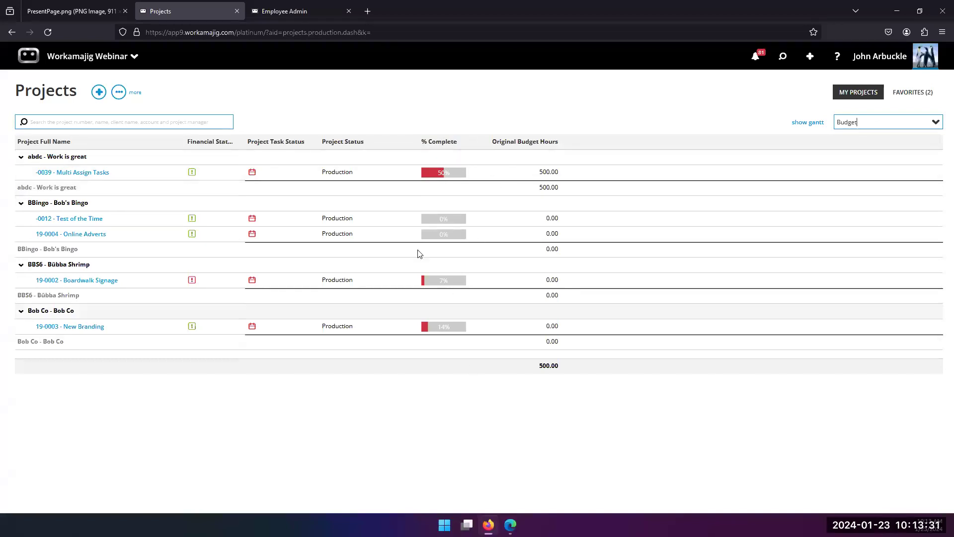
click(931, 126)
click(883, 184)
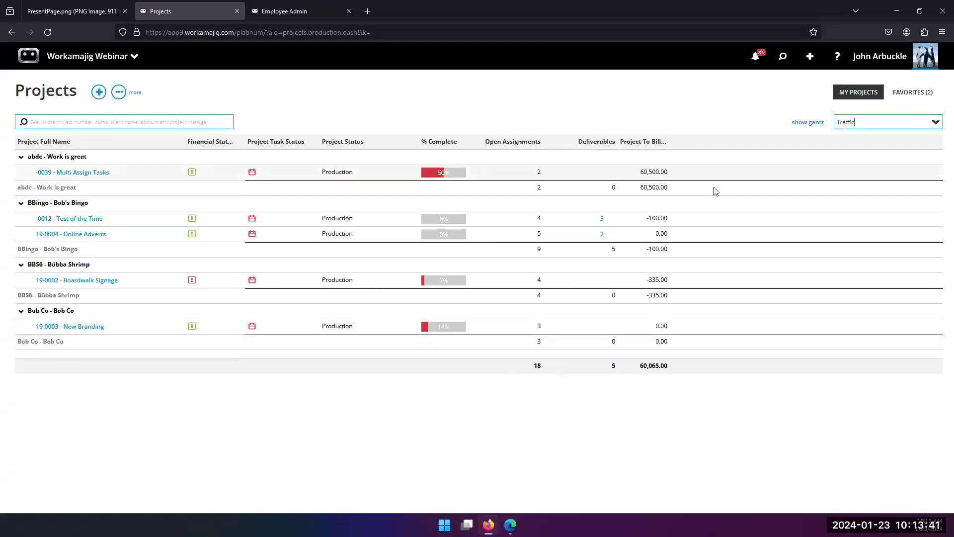
click(933, 124)
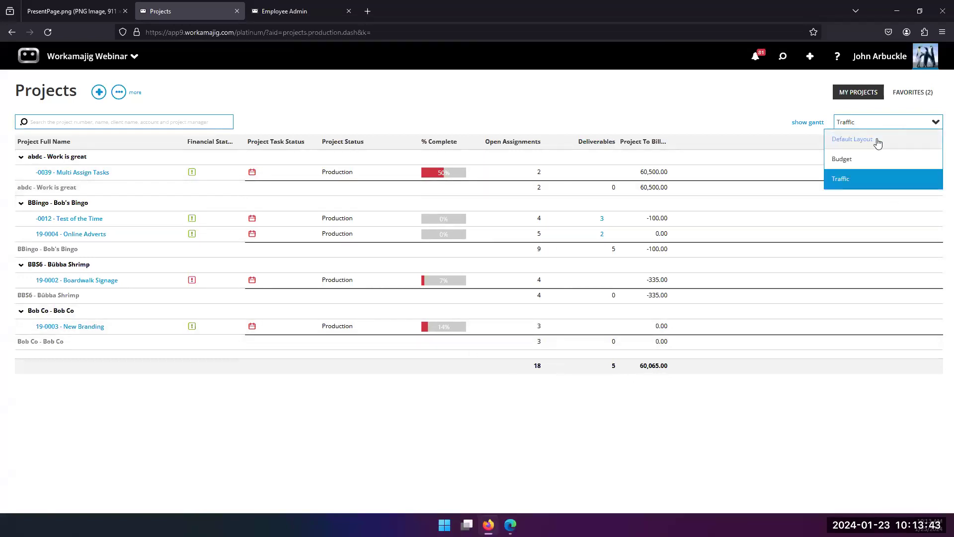
click(878, 142)
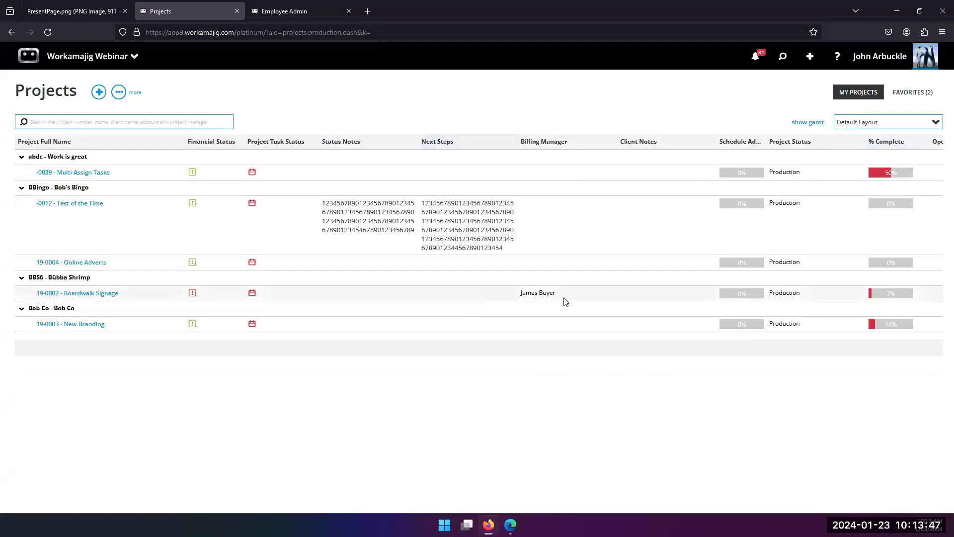
Step: Review the Budget column set's available fields and access groups, close it unchanged, and check the layout choices for the Projects list
click(119, 93)
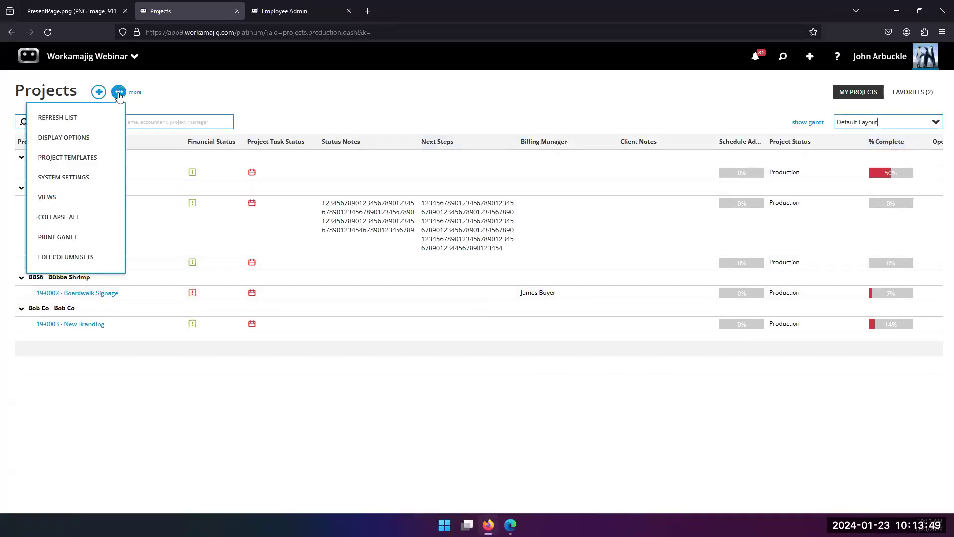
click(81, 261)
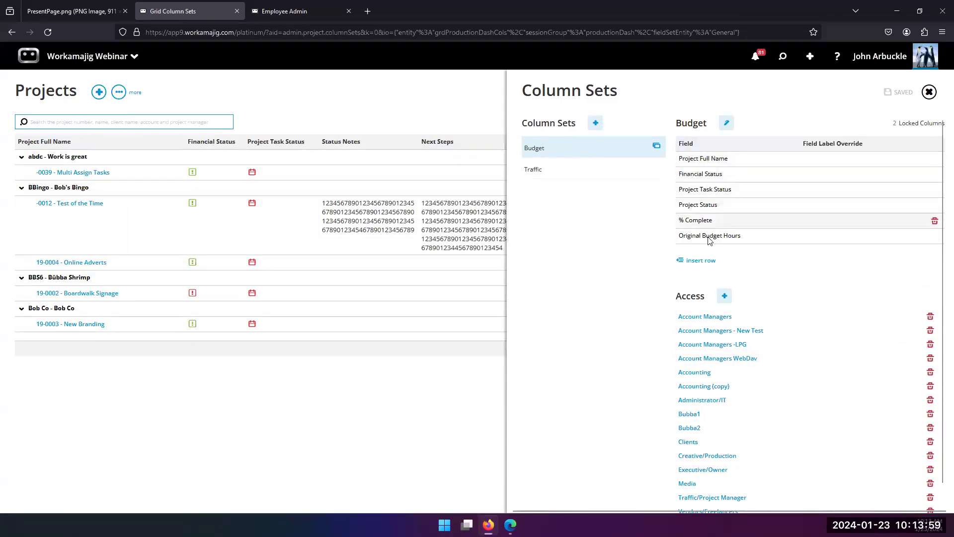
click(701, 260)
click(791, 255)
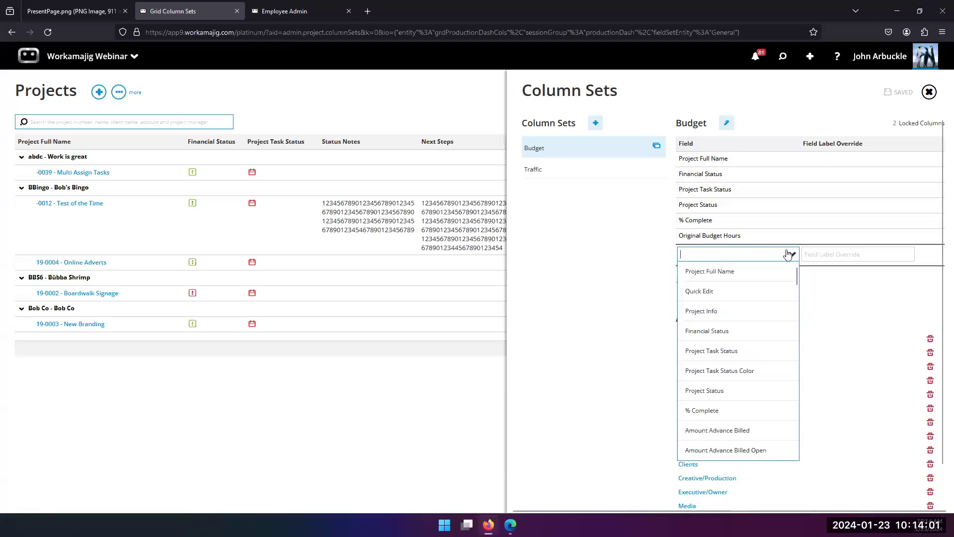
click(857, 324)
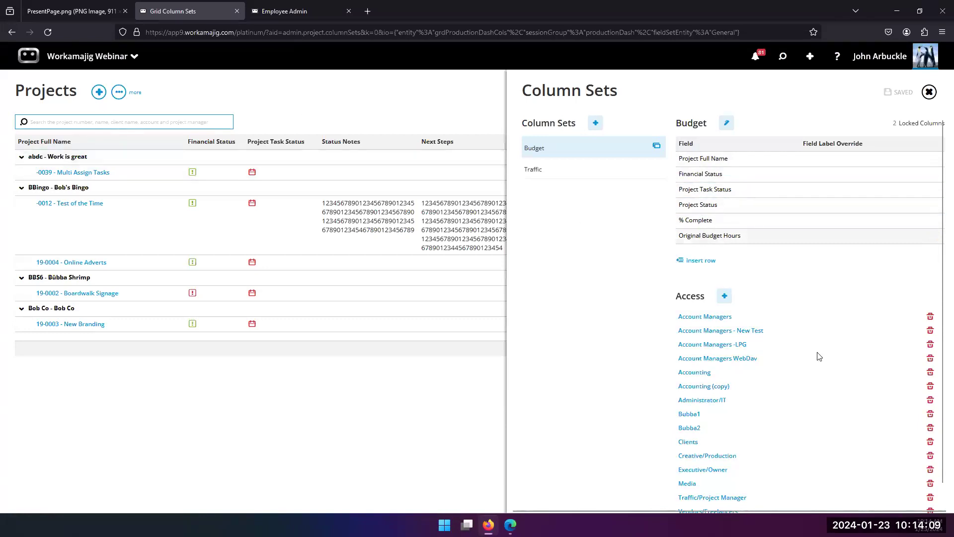
scroll(871, 380, down, 1)
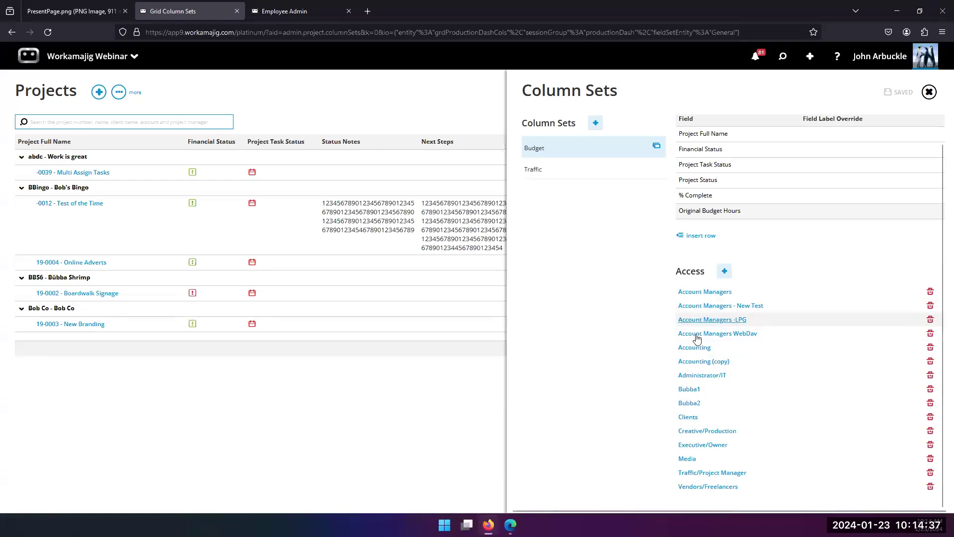
click(422, 402)
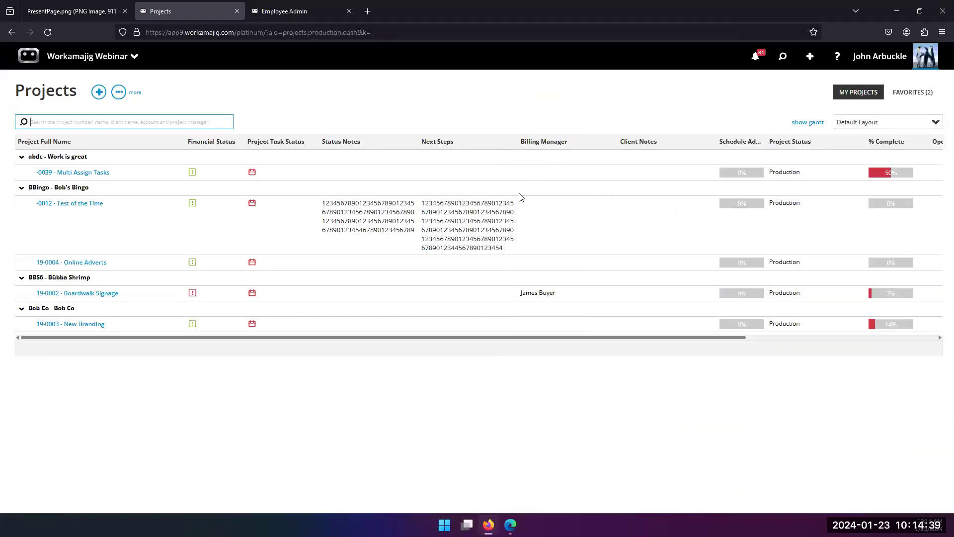
click(936, 122)
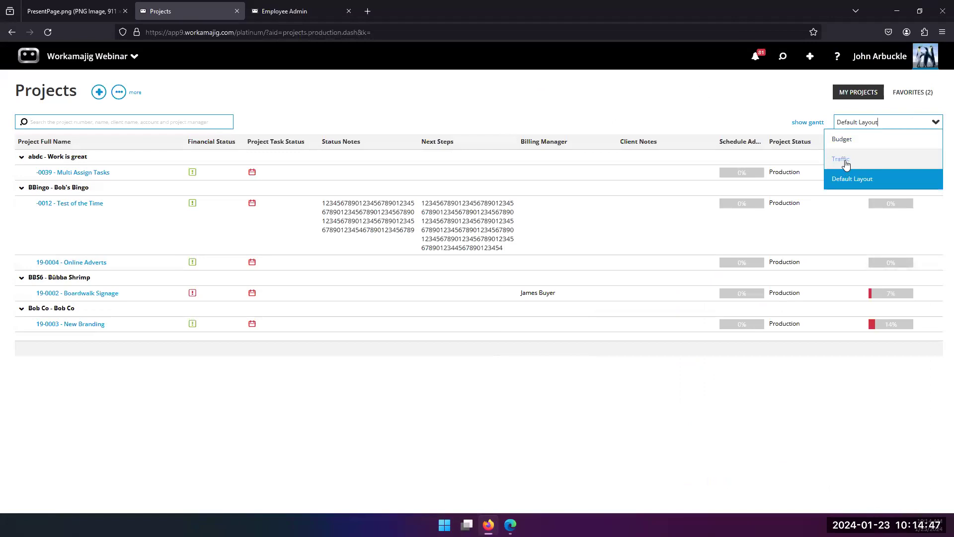
click(642, 182)
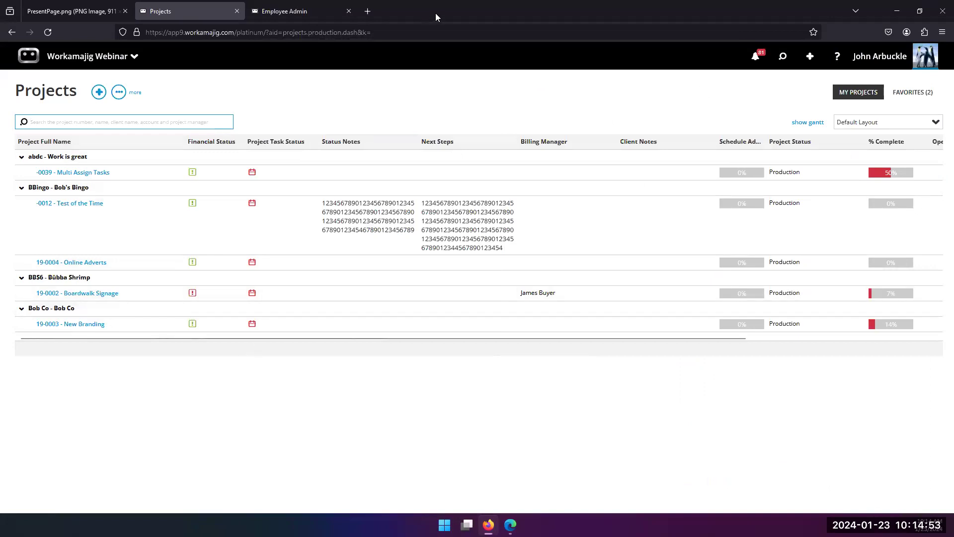
Step: Check the PresentPage.png agenda, return to the Projects list, and look over the Test of the Time project's dashboard
click(77, 13)
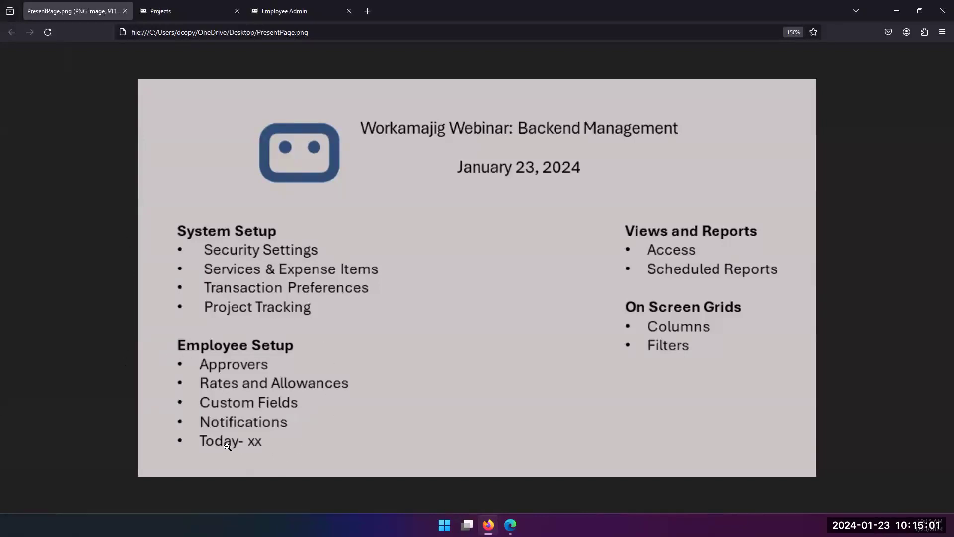
click(198, 12)
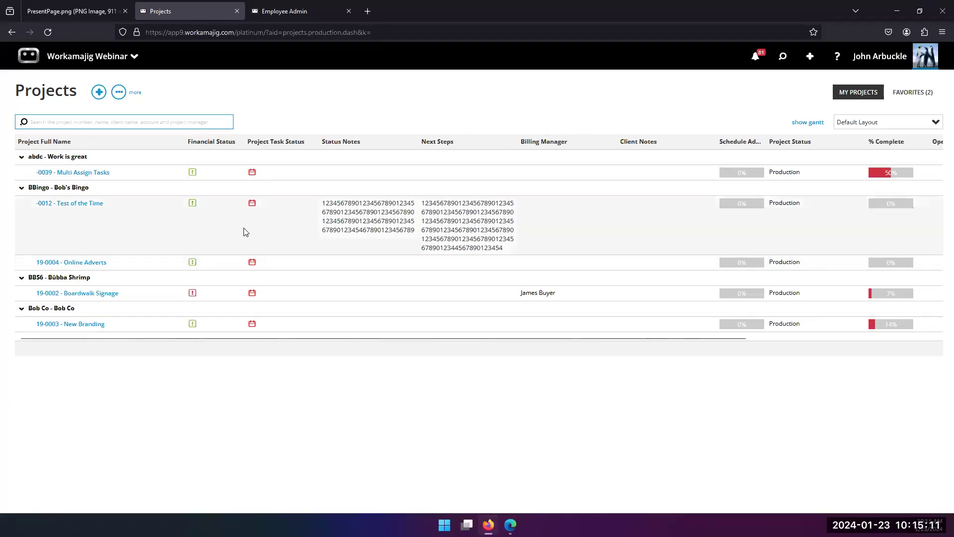
click(81, 203)
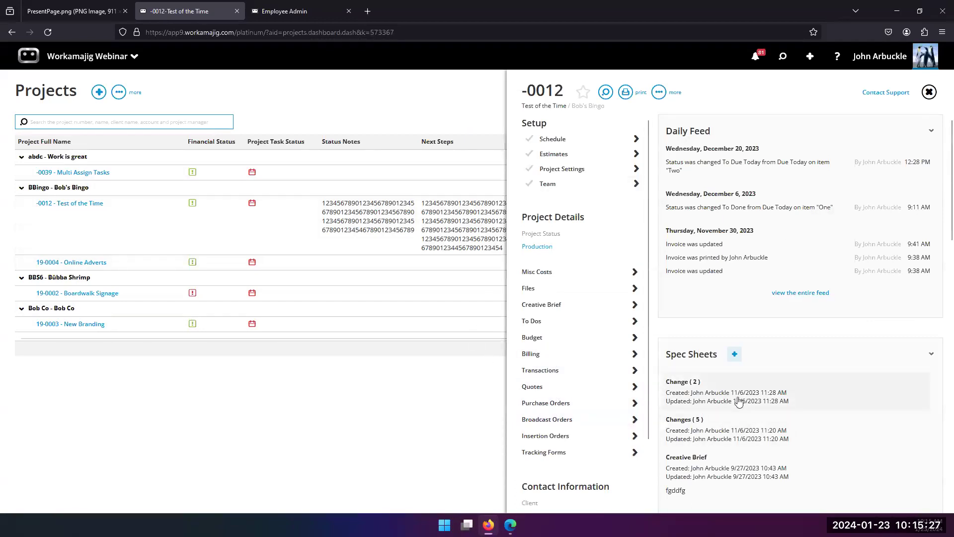
click(250, 393)
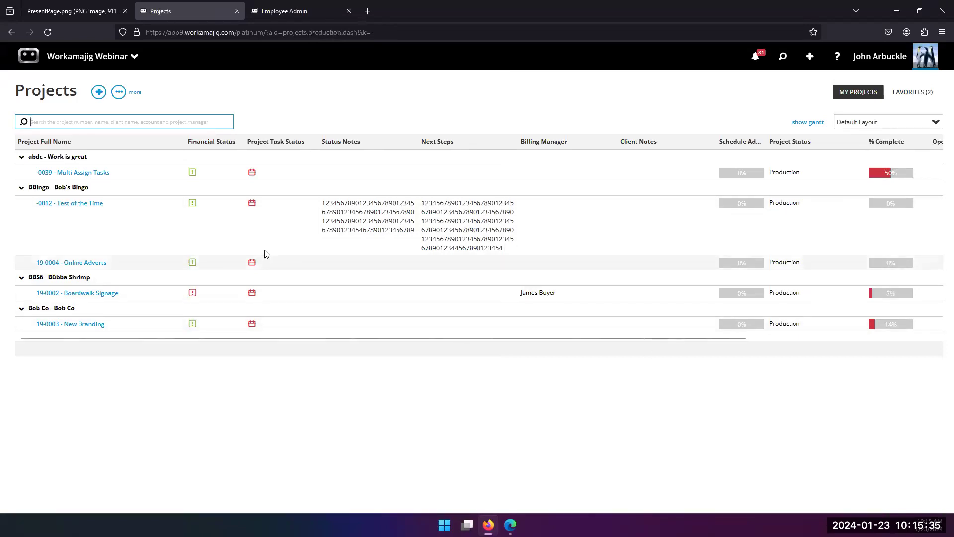
Step: Review the Accounting and Project sections of the Test of the Time project's settings, and return to the Projects list without changes
click(152, 230)
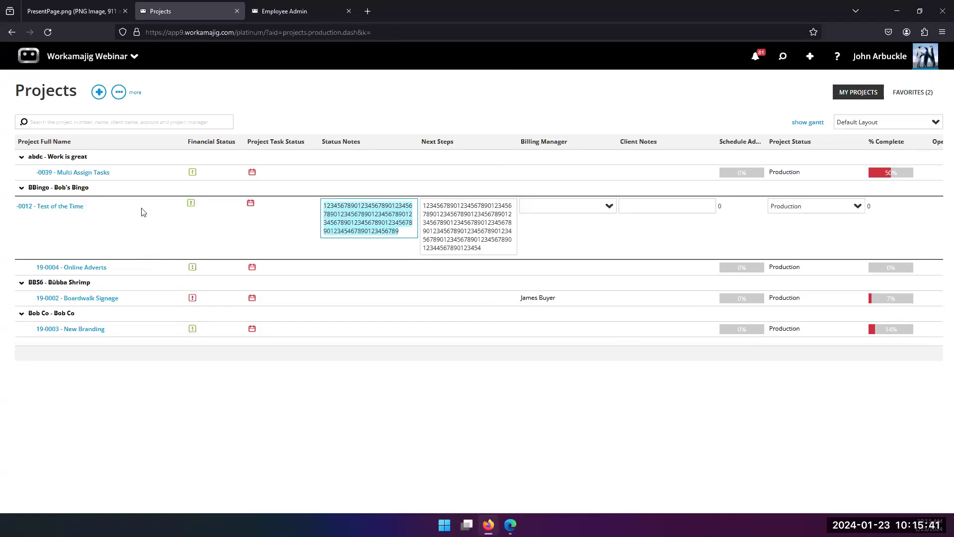
click(68, 207)
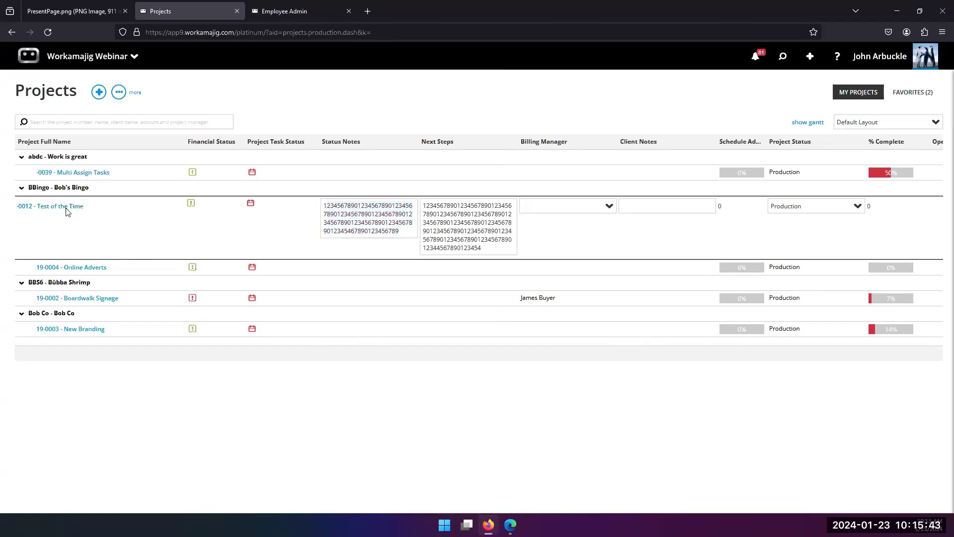
click(599, 169)
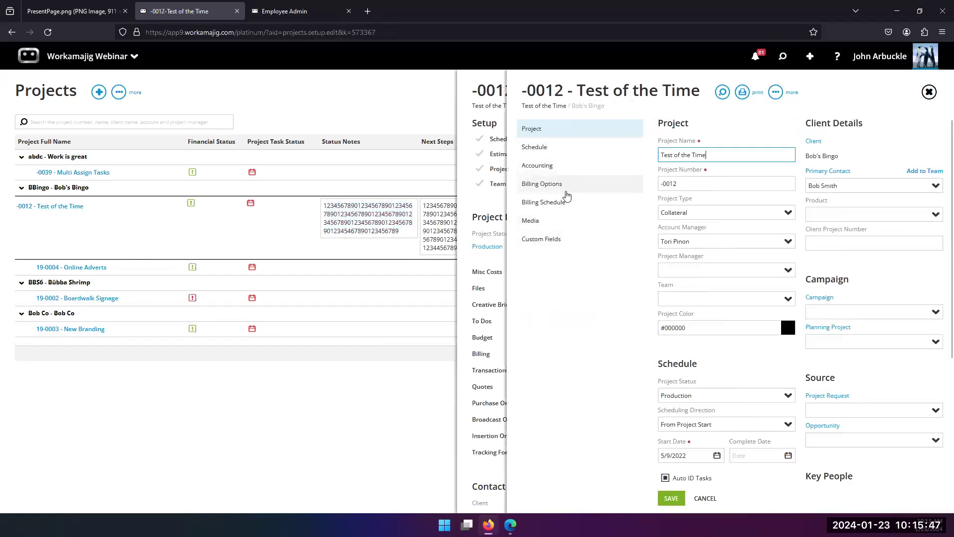
click(581, 165)
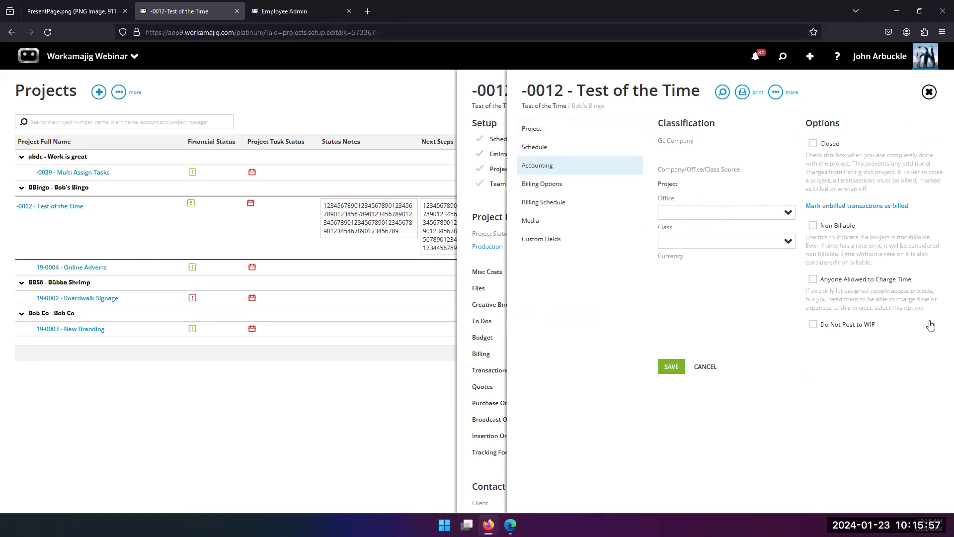
click(549, 132)
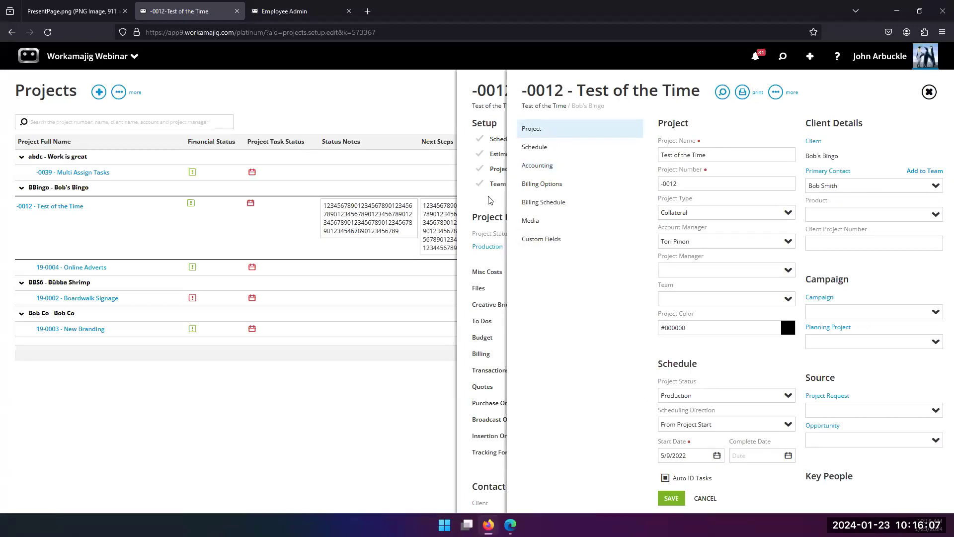
click(330, 441)
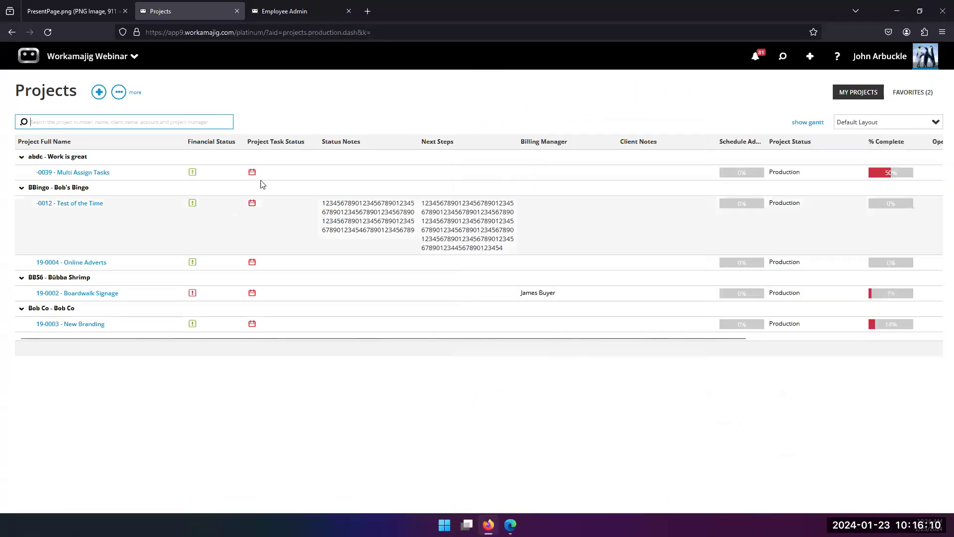
Step: Check the PresentPage.png agenda again, return to Workamajig, and go to the Report Center in the everyone apps
click(80, 12)
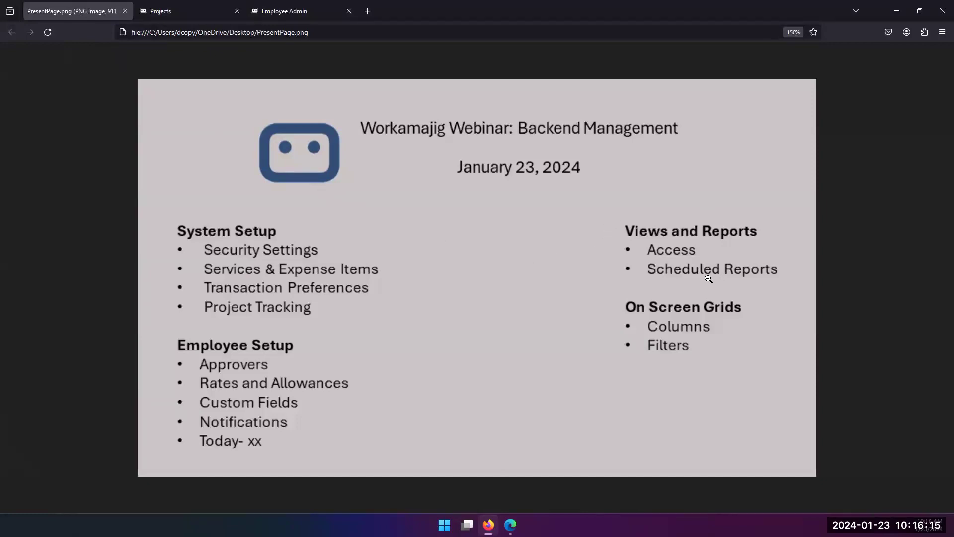
click(184, 11)
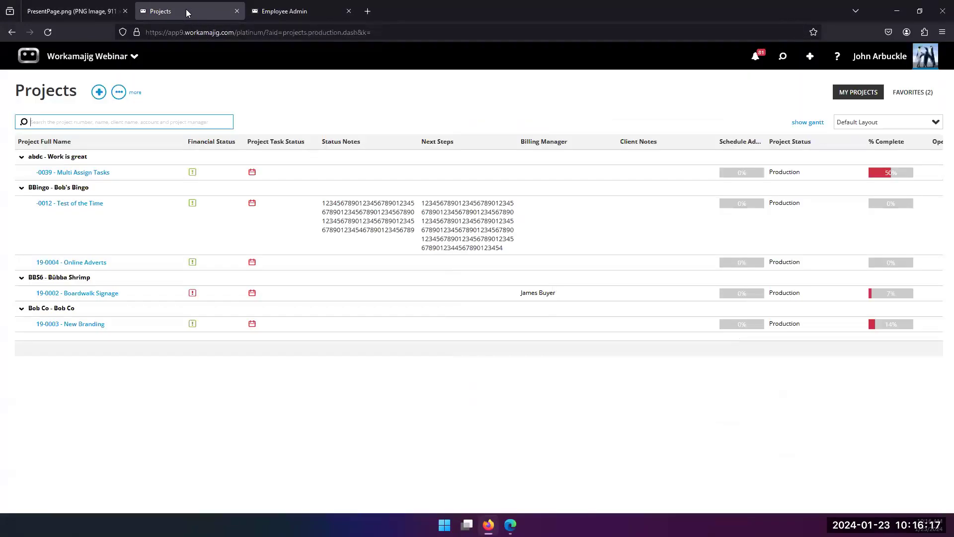
click(101, 63)
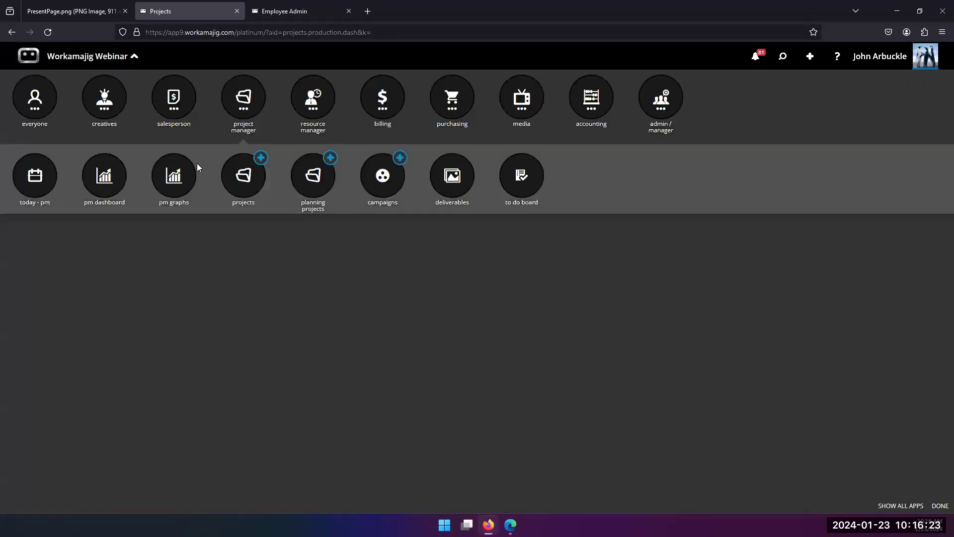
click(38, 99)
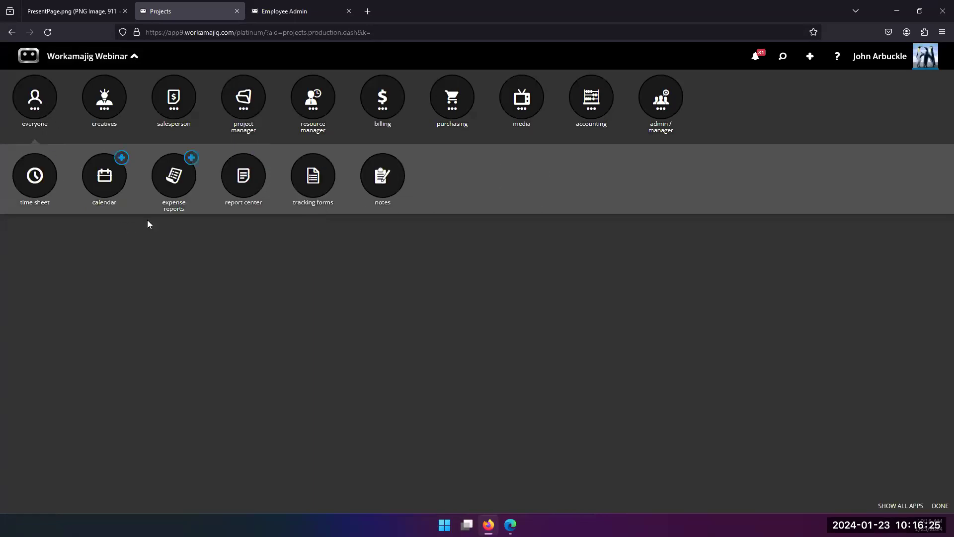
click(233, 188)
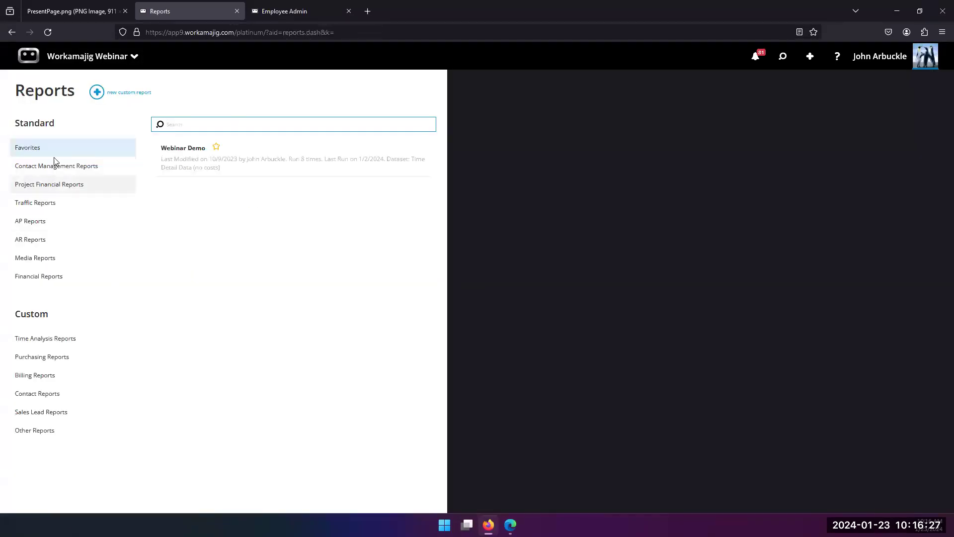
Step: Look over the datasets available for a new custom report, and browse the Time Analysis Reports and Other Reports
click(96, 93)
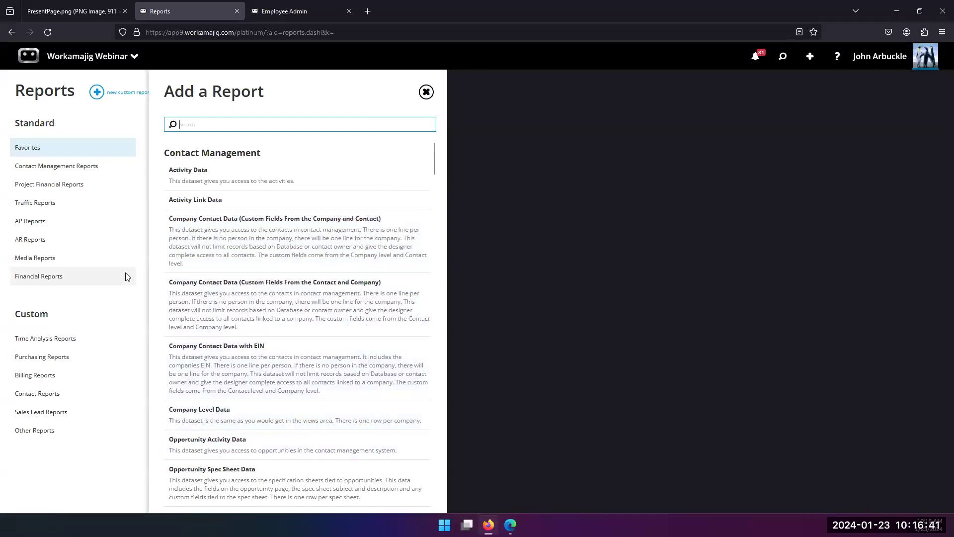
click(49, 340)
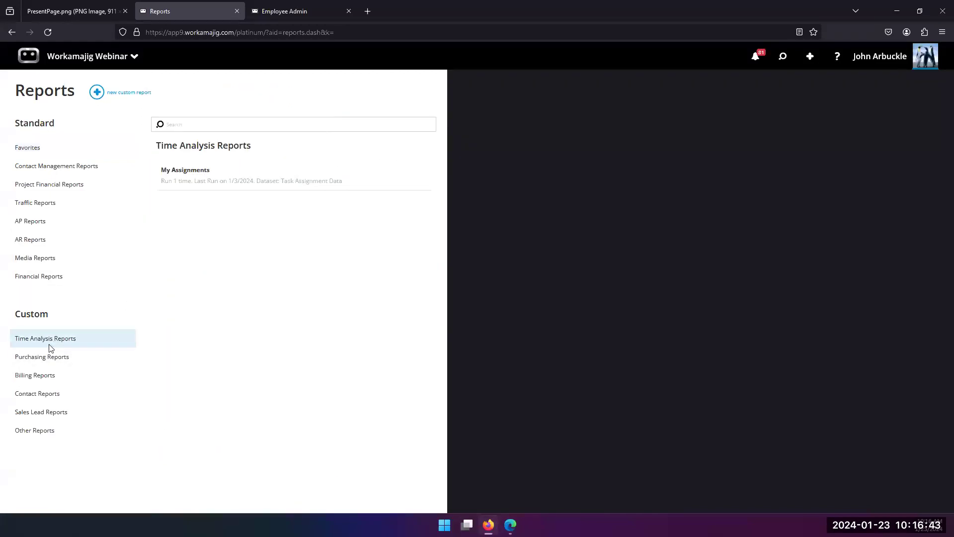
click(48, 430)
scroll(194, 351, down, 2)
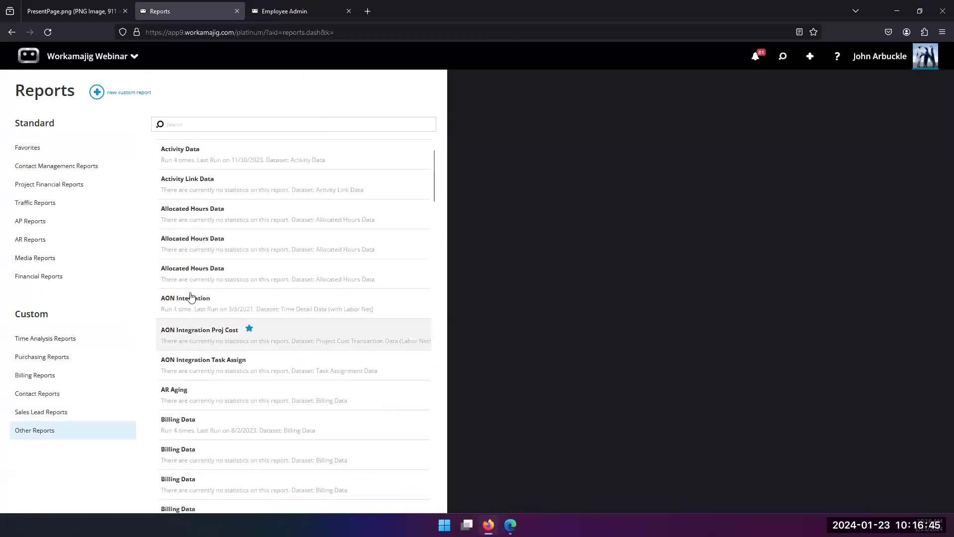
Step: Open the second Allocated Hours Data report under Other Reports and run its search without search text
click(174, 243)
click(284, 92)
click(84, 208)
click(348, 125)
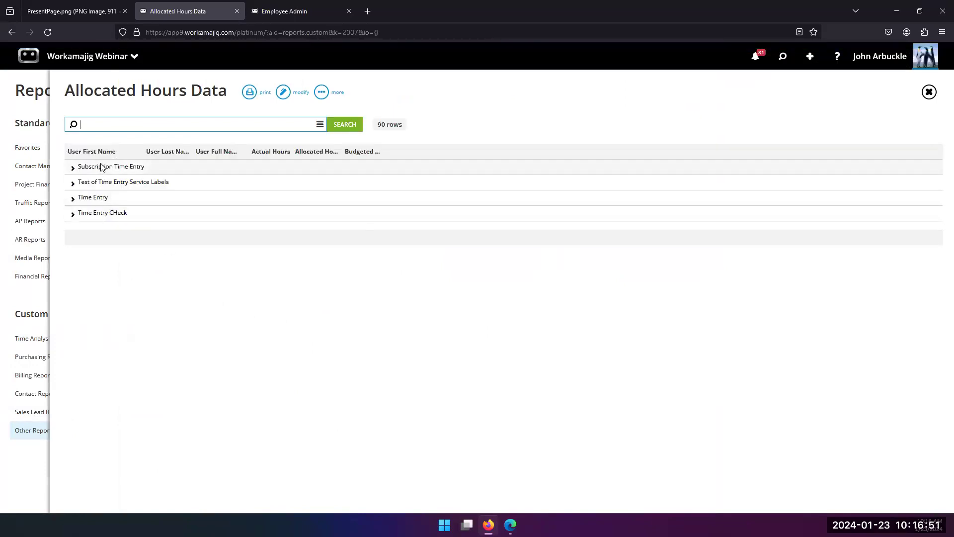
Step: Add a calculated column to the Allocated Hours Data view and start its formula with the Budgeted Hours field
click(283, 92)
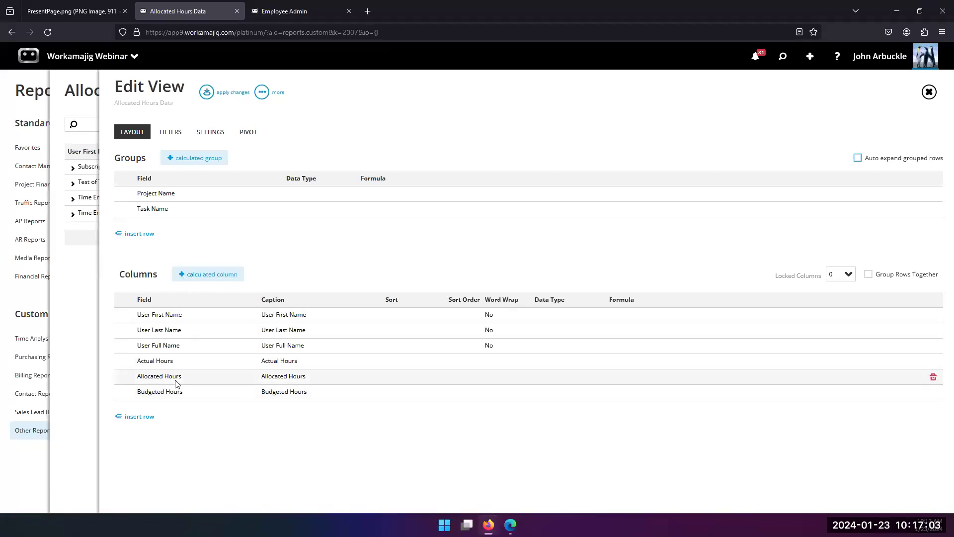
click(218, 280)
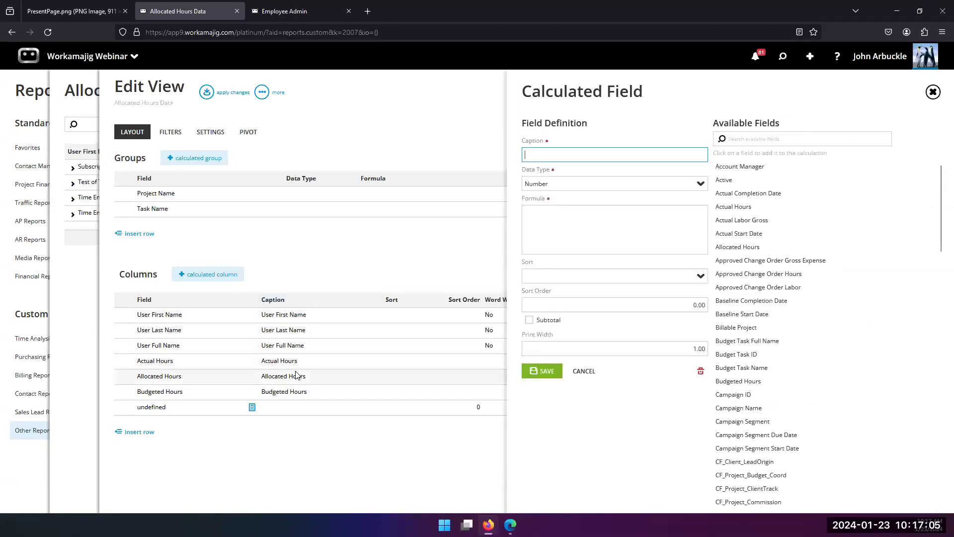
click(744, 138)
text(budg)
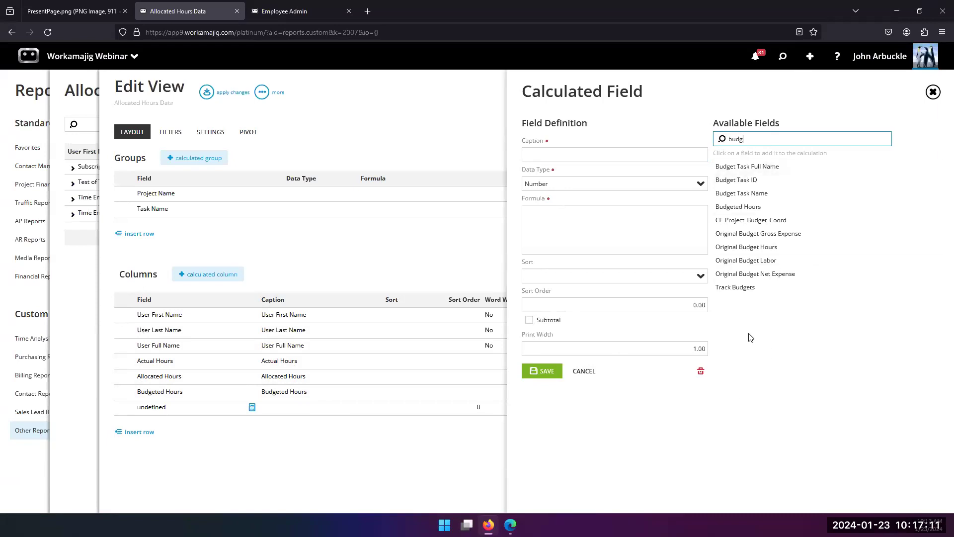
click(747, 249)
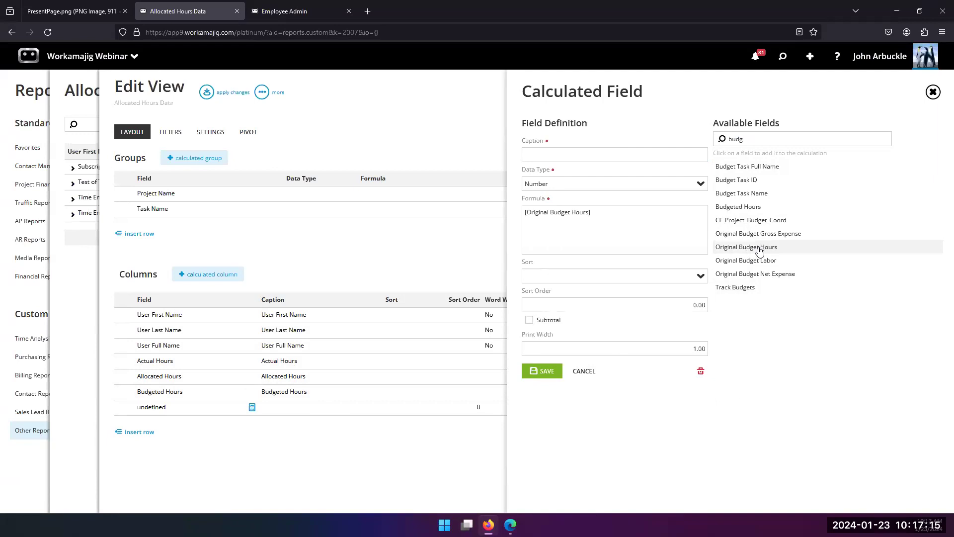
click(747, 208)
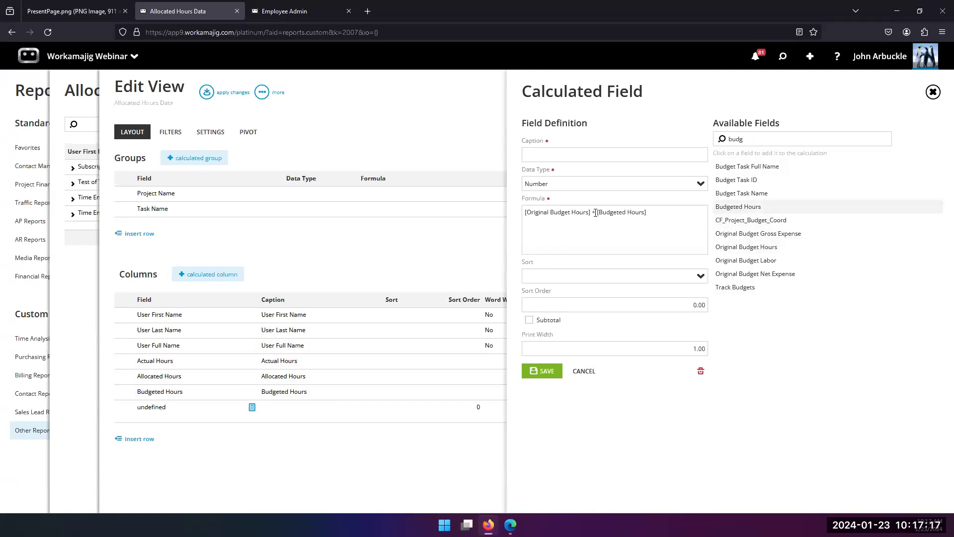
drag(596, 213, 533, 209)
key(BackSpace)
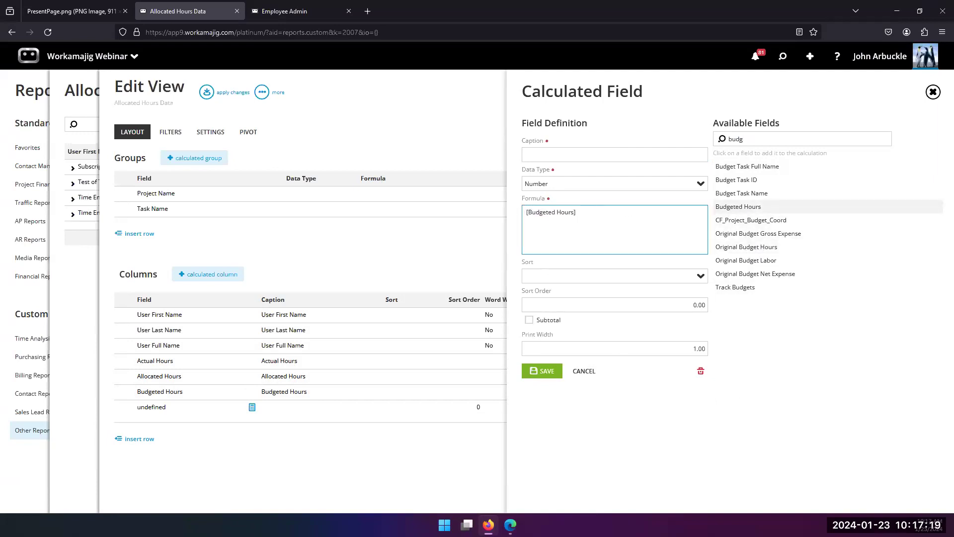
Step: Complete the calculated column's formula so that it subtracts Actual Hours from Budgeted Hours
click(768, 140)
key(ctrl+a)
text(act)
click(744, 193)
drag(583, 207, 577, 210)
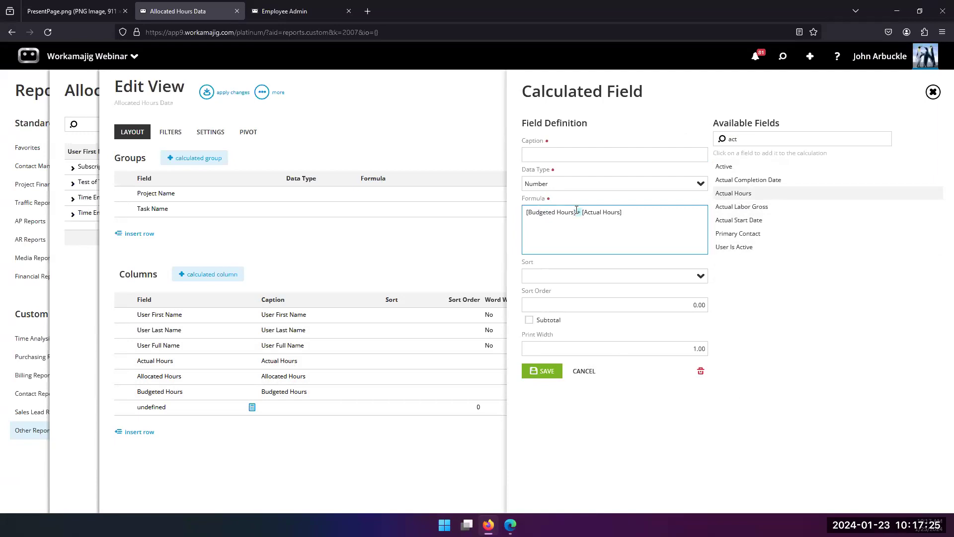
text(-)
Step: Caption the calculated column Remaining, turn on its subtotal, save it, and apply the changes to the view
click(540, 159)
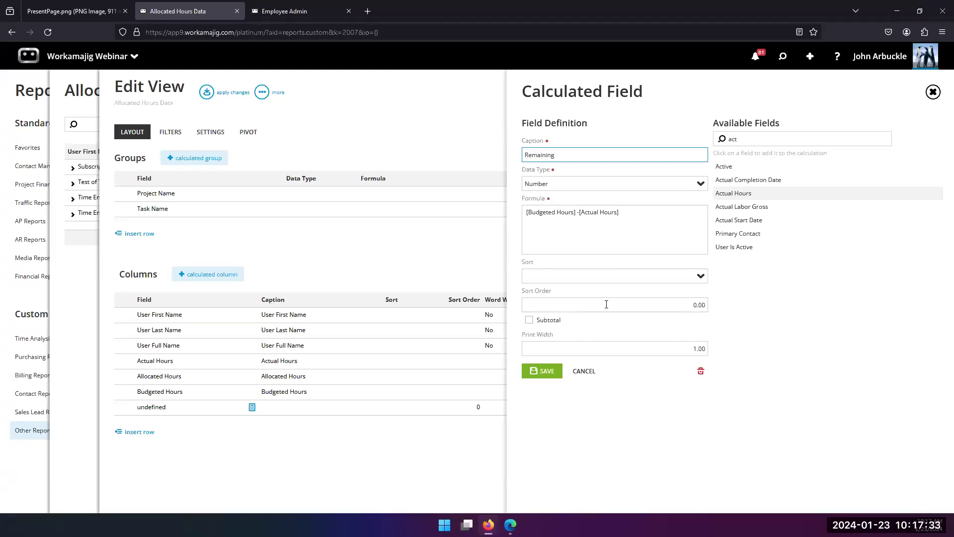
click(529, 320)
click(547, 371)
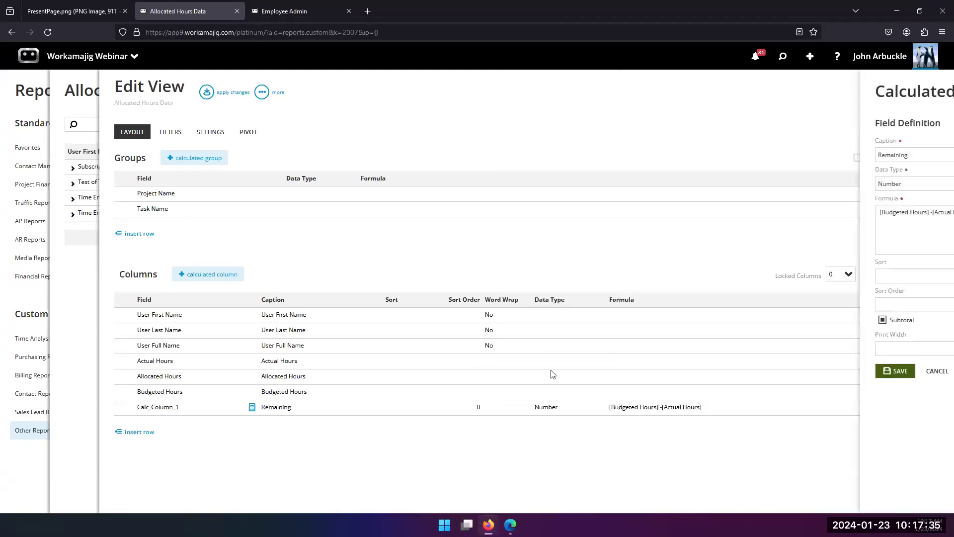
click(206, 93)
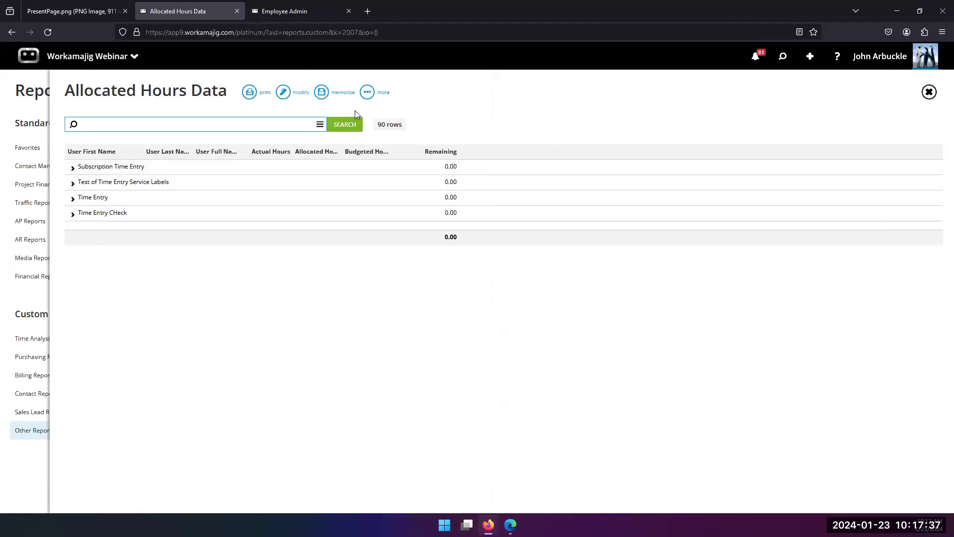
Step: Rerun the report and expand the Time Entry project and its abc new website task to check the Remaining column
click(349, 127)
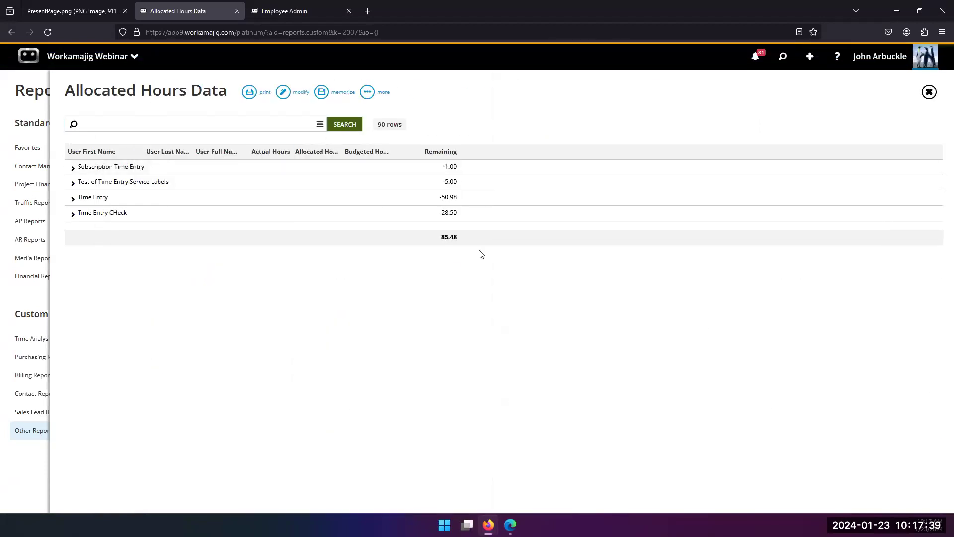
click(72, 199)
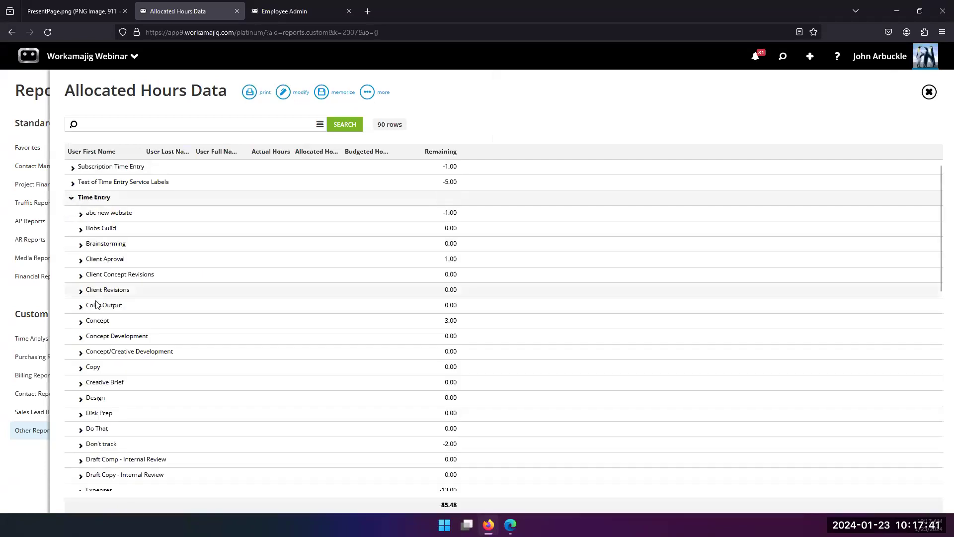
click(80, 214)
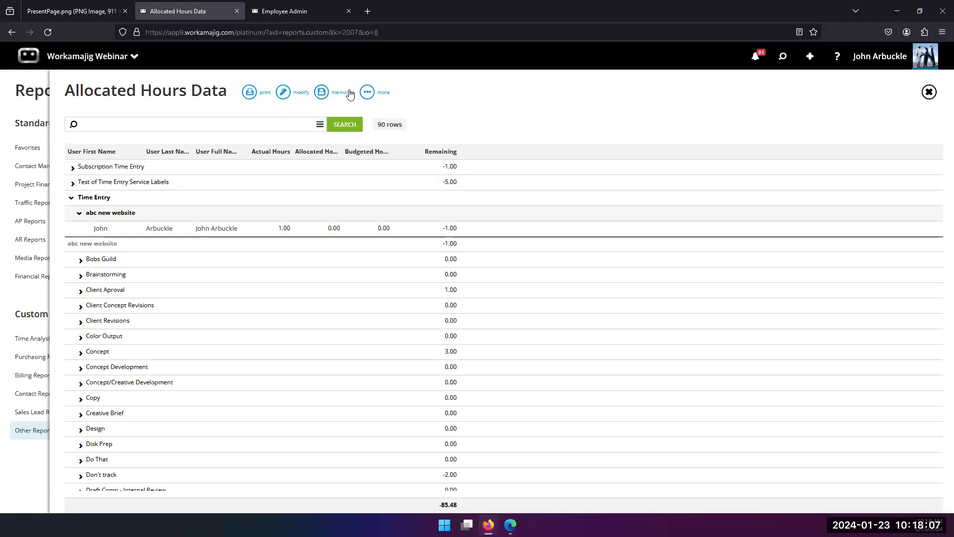
Step: Open the Allocated Hours Data view's settings and look over the security groups and people it can be made visible to
click(283, 92)
click(211, 132)
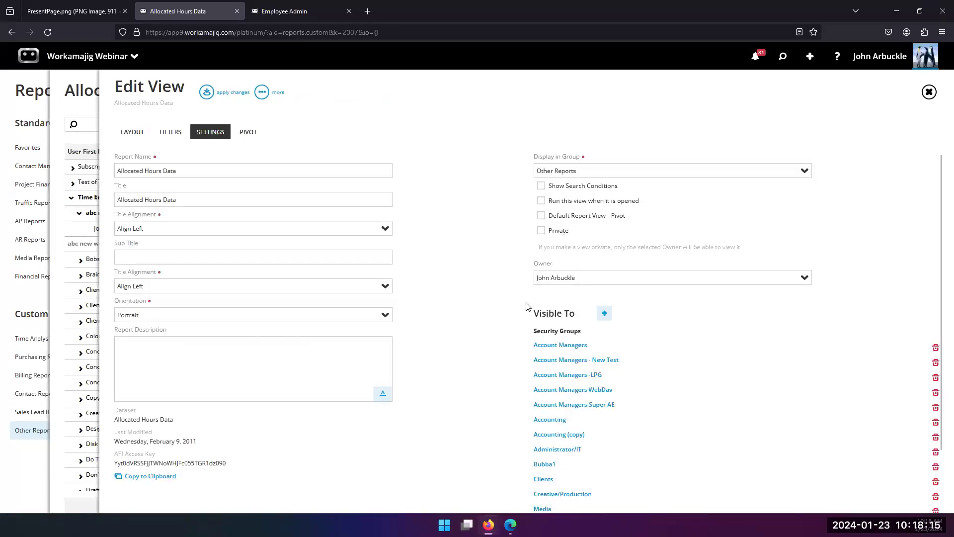
scroll(524, 308, down, 2)
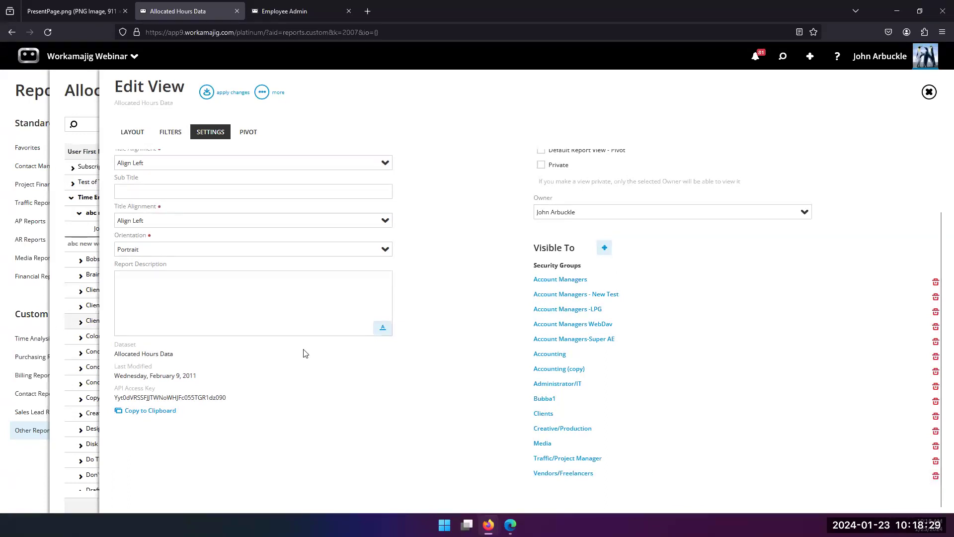
click(604, 248)
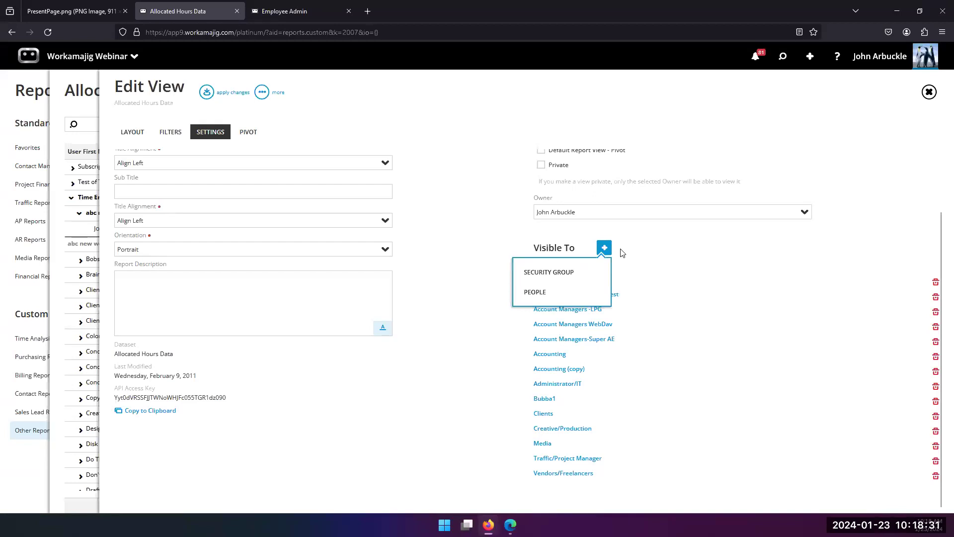
click(526, 297)
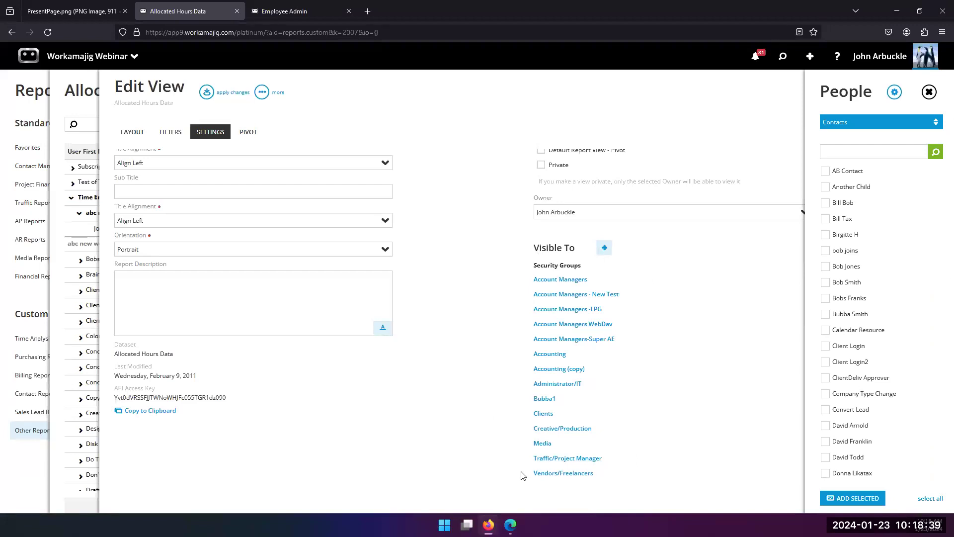
click(826, 283)
click(619, 180)
Step: Remove all security groups from the report's Visible To list
click(935, 348)
click(936, 348)
click(935, 349)
click(935, 349)
click(935, 348)
click(936, 348)
click(935, 349)
click(936, 348)
click(935, 349)
click(936, 348)
click(936, 349)
click(936, 348)
Step: Make the report visible to three individual contacts from the People list and apply the changes
click(604, 314)
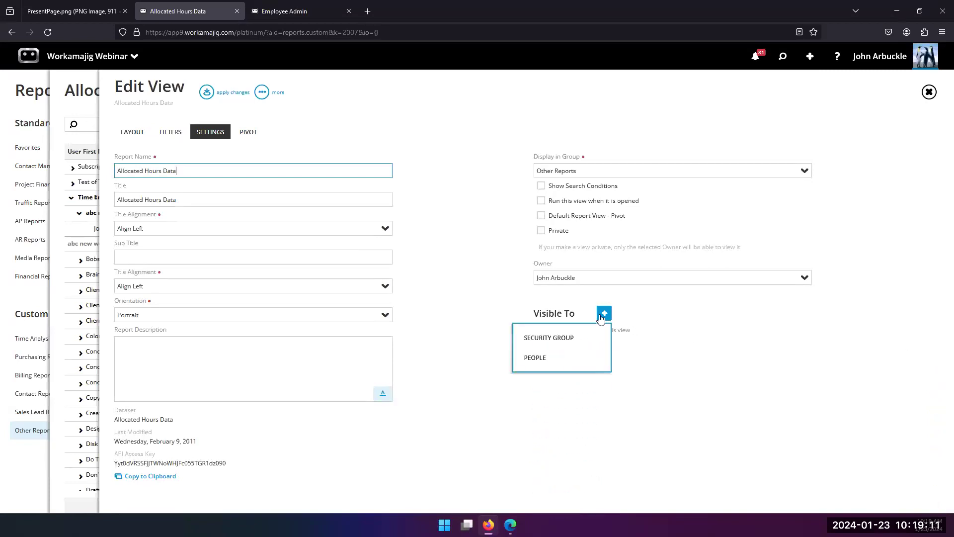
click(551, 367)
click(826, 219)
click(825, 314)
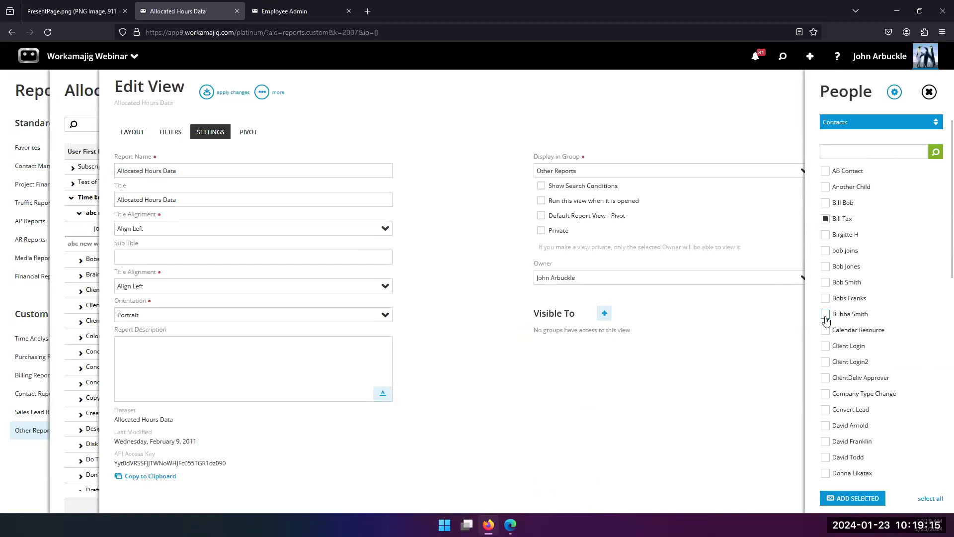
click(826, 425)
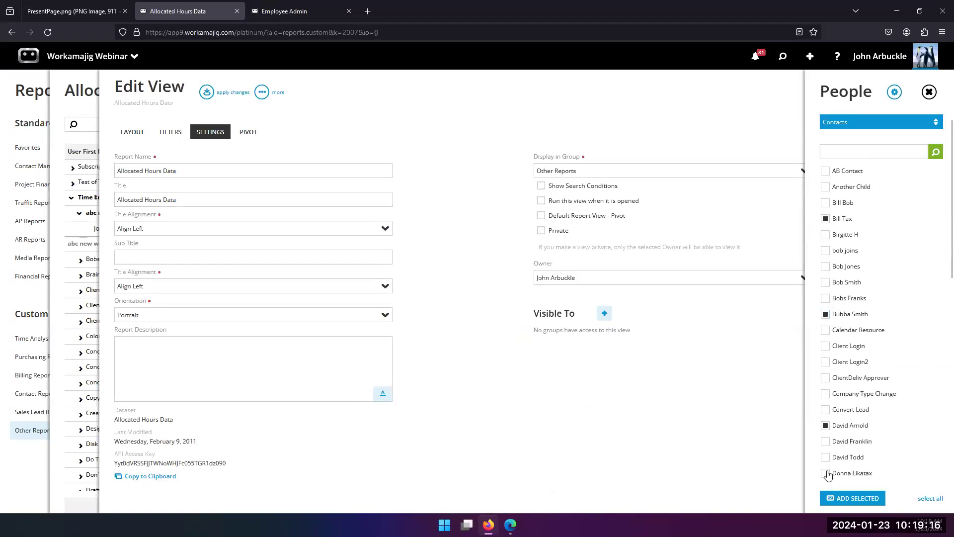
click(840, 498)
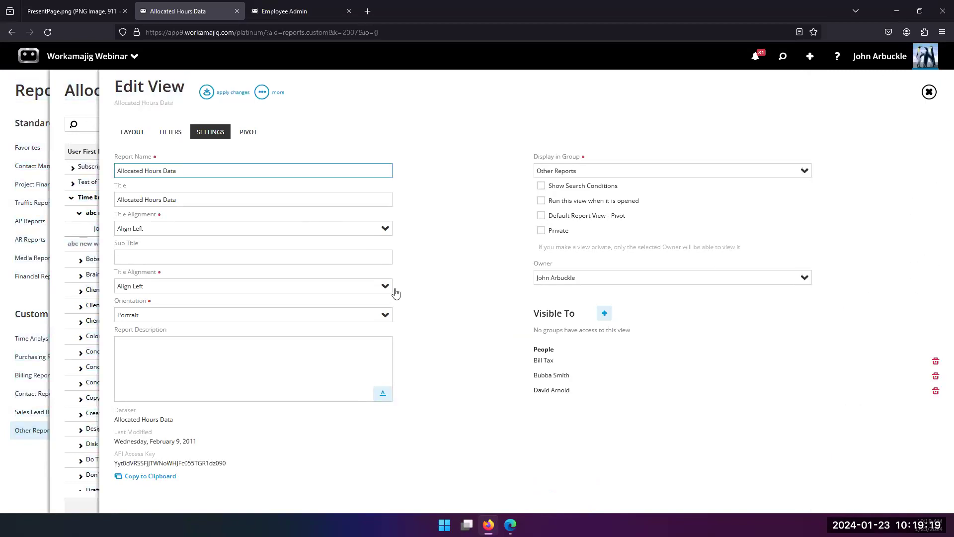
click(207, 94)
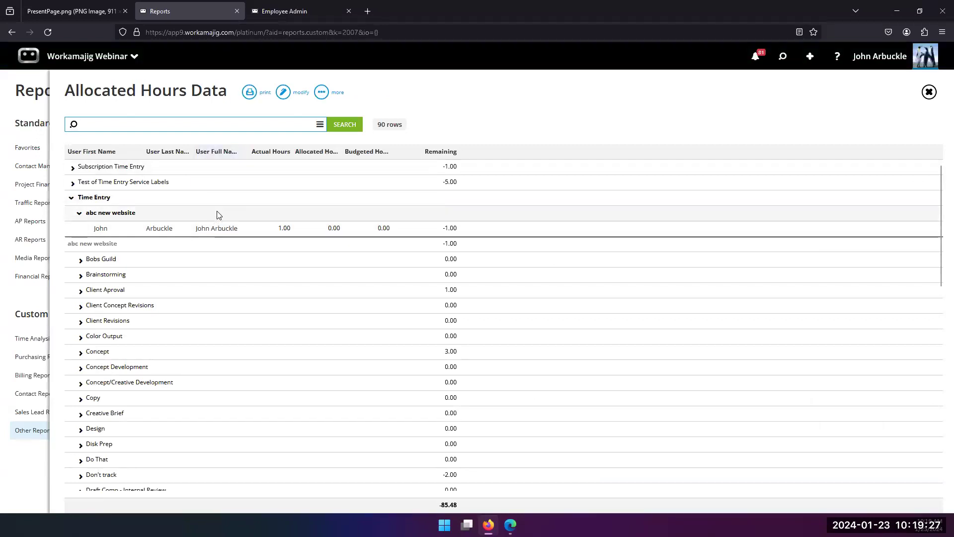
Step: Copy the Allocated Hours Data view, confirm the copy, and apply the changes to the copied view
click(279, 98)
click(262, 93)
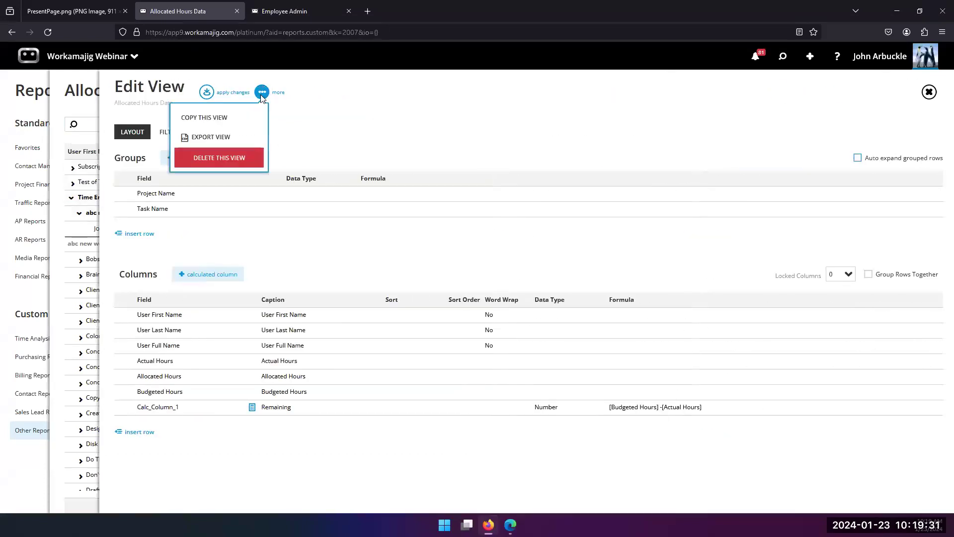
click(211, 118)
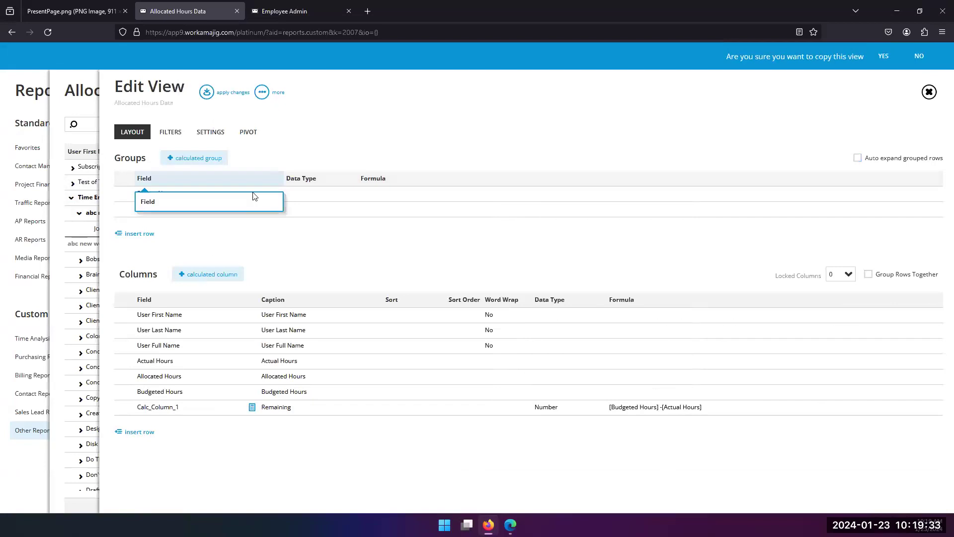
click(883, 55)
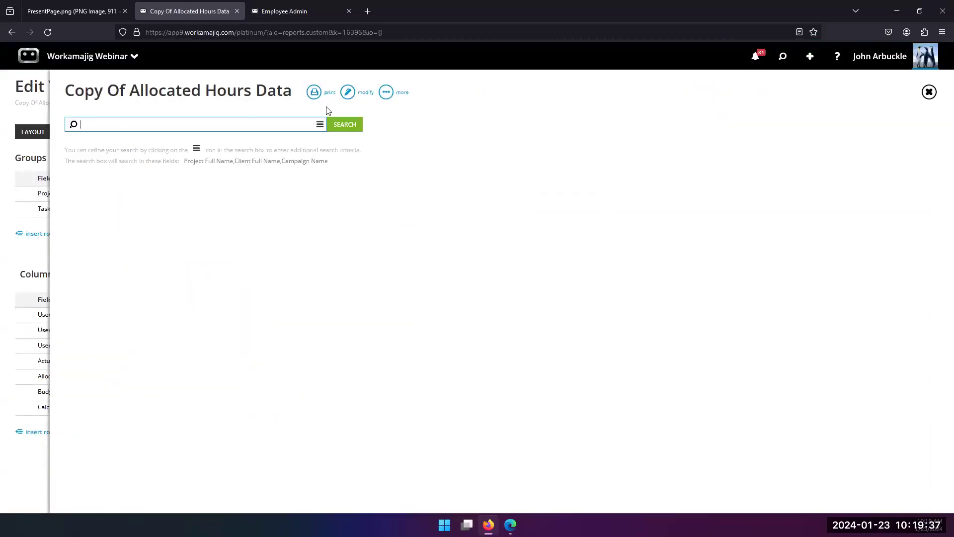
click(929, 92)
click(208, 94)
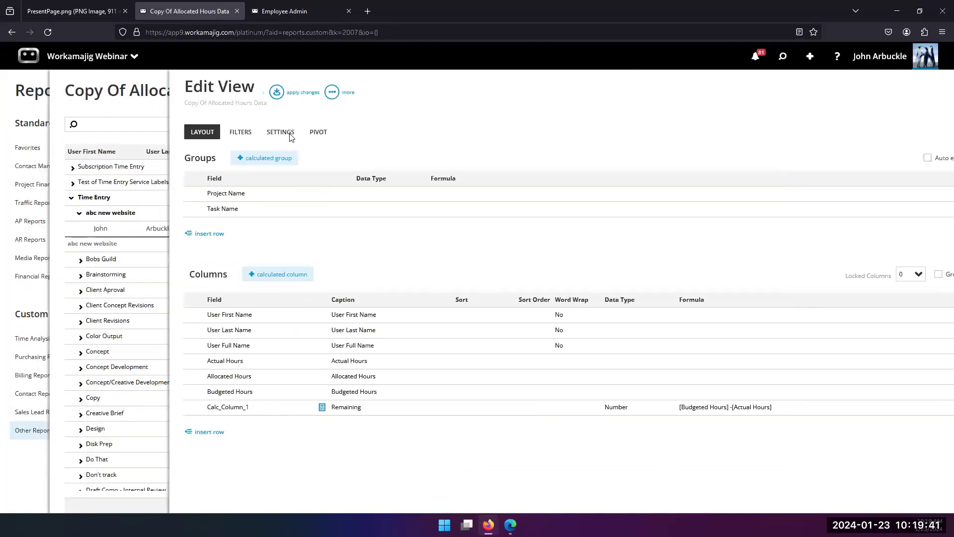
Step: Open the settings of Copy Of Allocated Hours Data, turn off Private, and look at the Visible To options
click(347, 94)
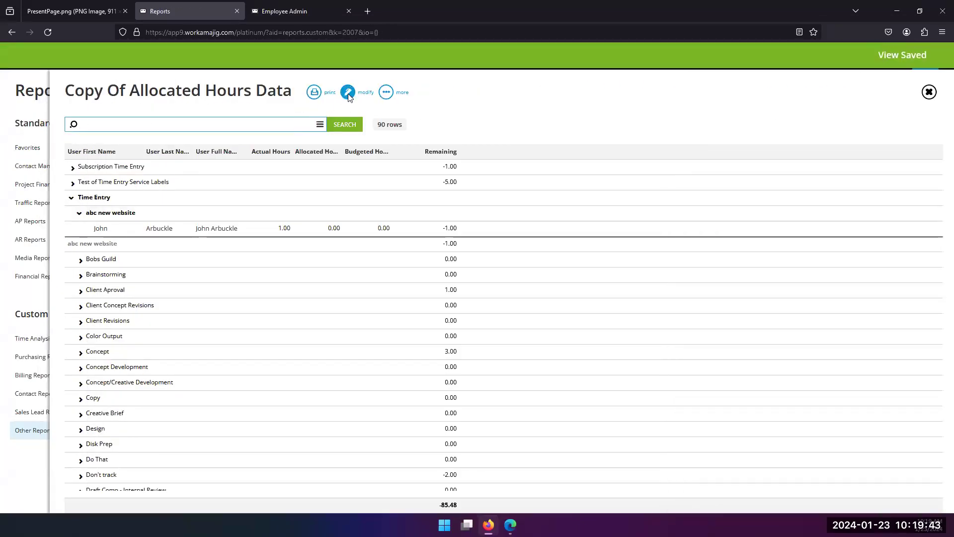
click(211, 134)
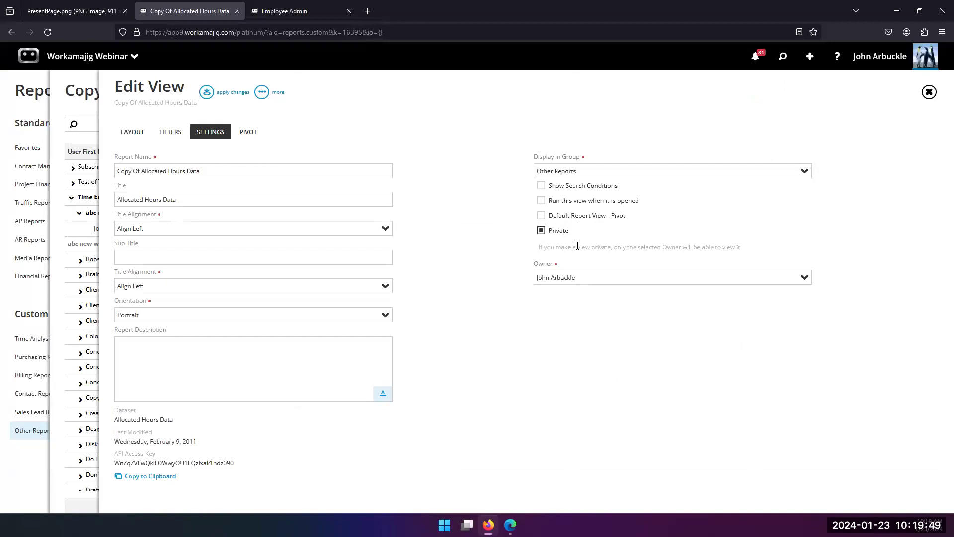
click(540, 230)
click(604, 313)
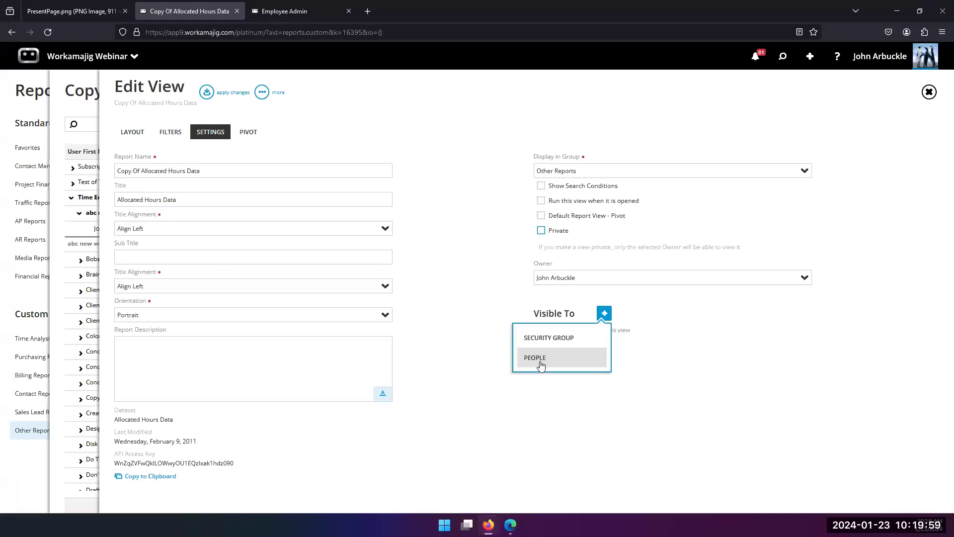
click(570, 319)
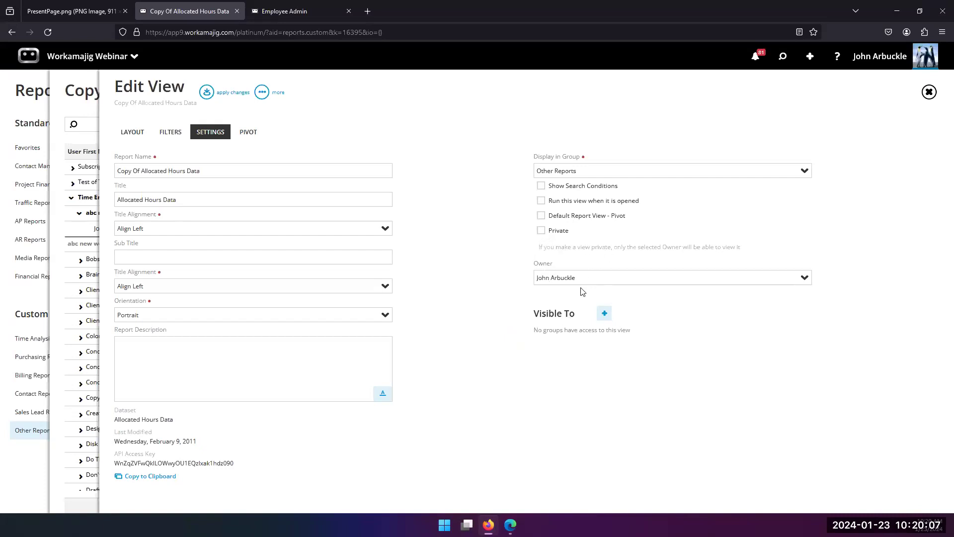
Step: Compare the copied report's visibility options with Private on and off, set it to Private, and apply the changes
click(541, 232)
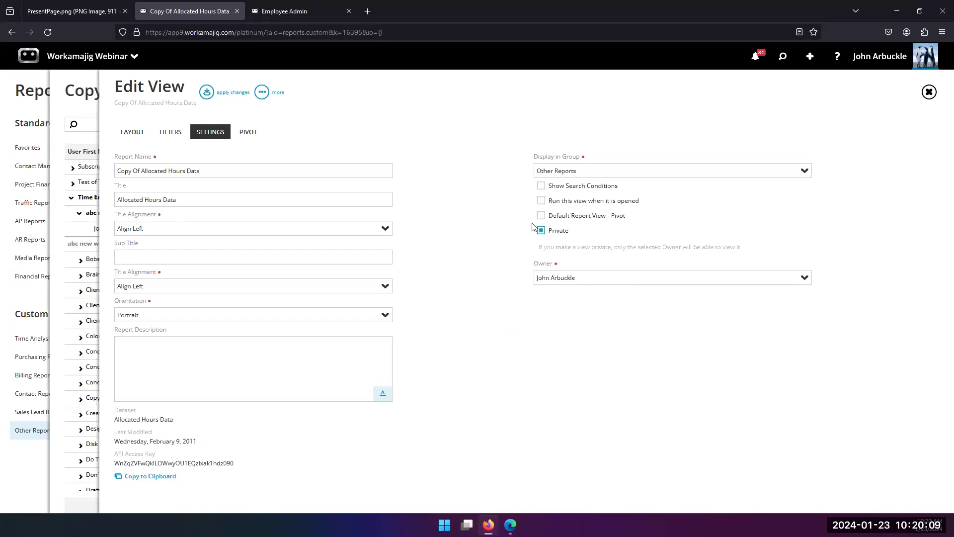
click(541, 231)
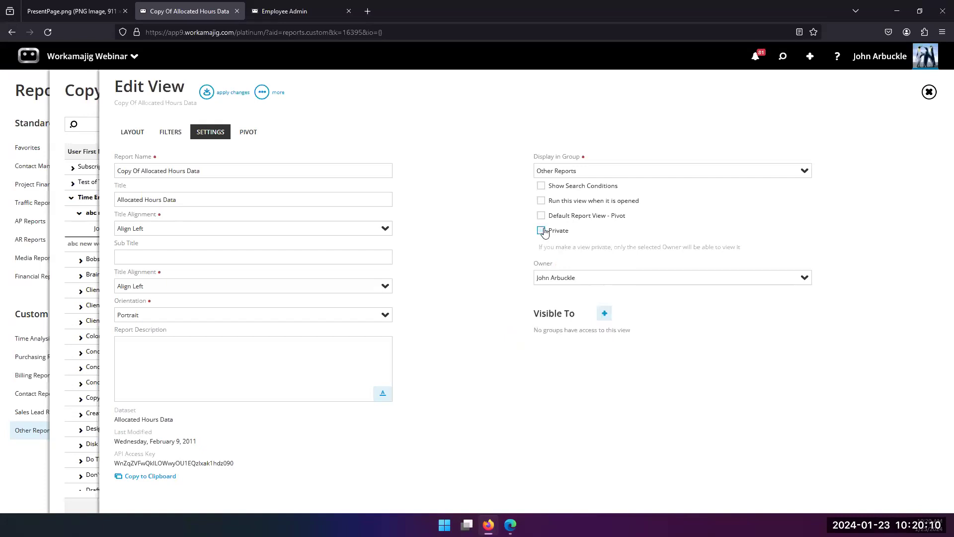
click(601, 319)
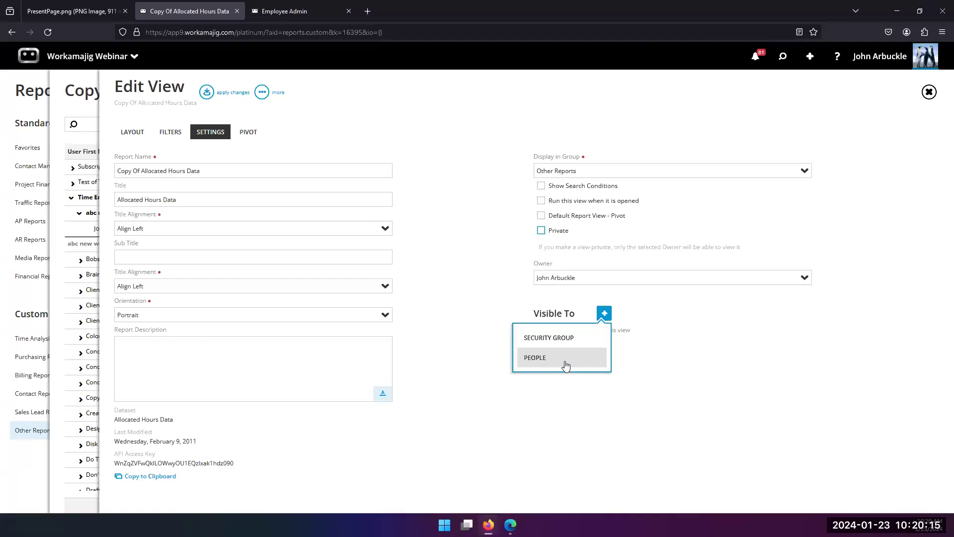
click(540, 231)
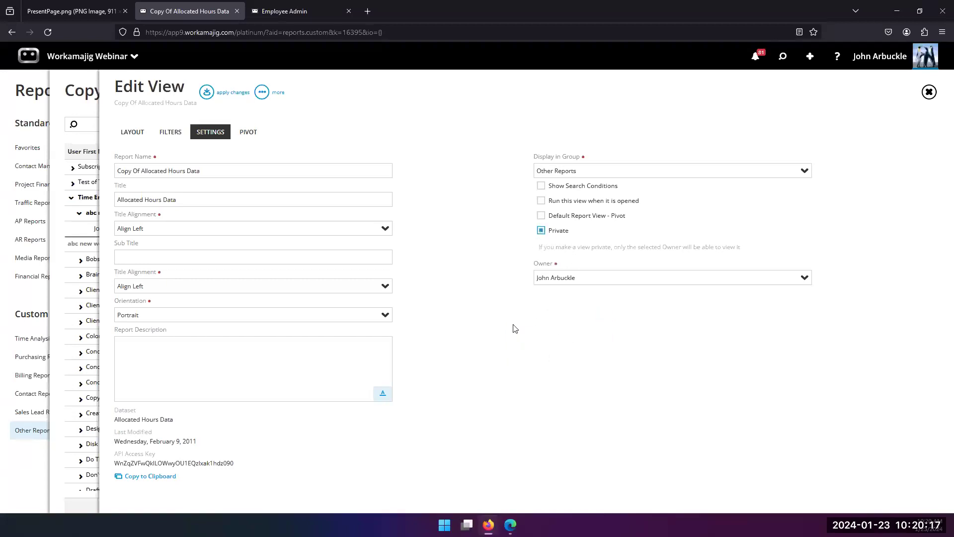
click(222, 93)
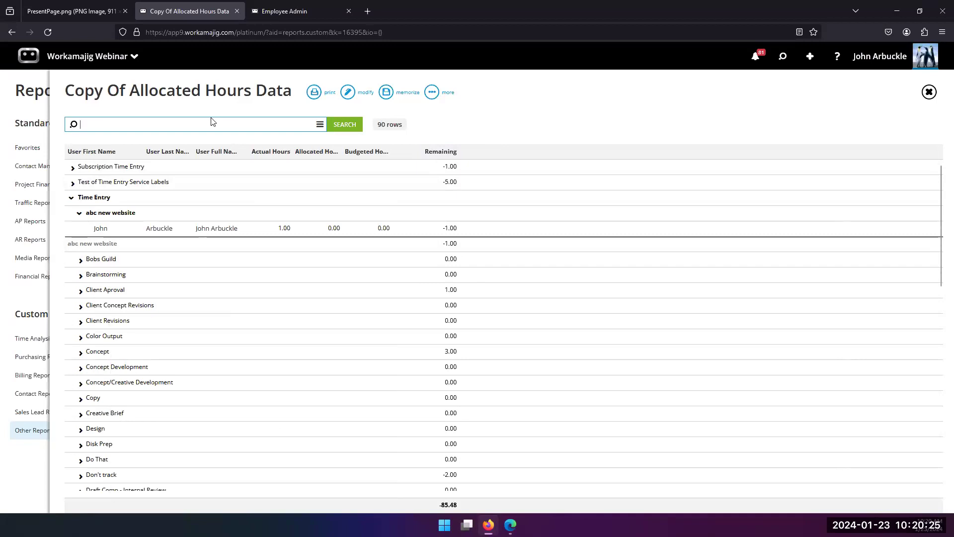
Step: Run the search in Copy Of Allocated Hours Data again and memorize the report
click(350, 129)
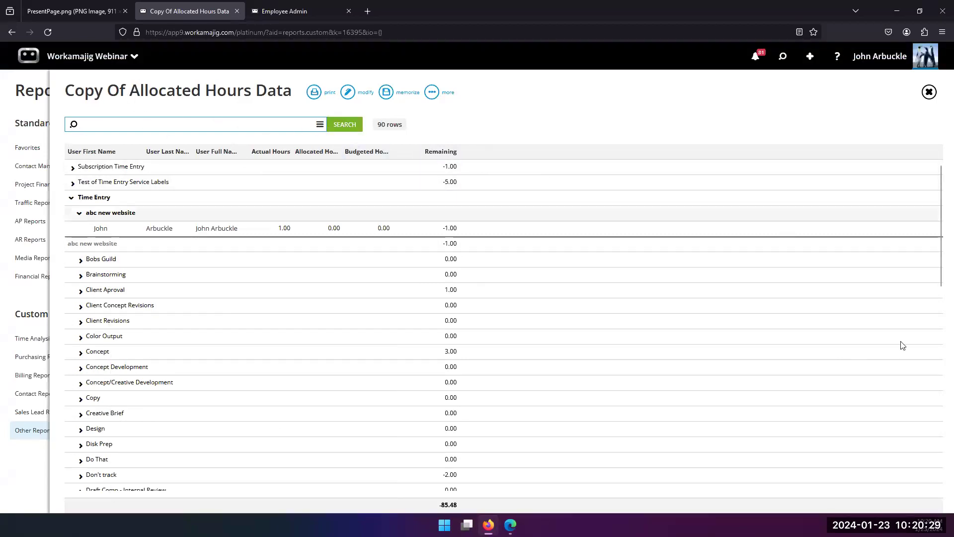
click(320, 125)
click(308, 138)
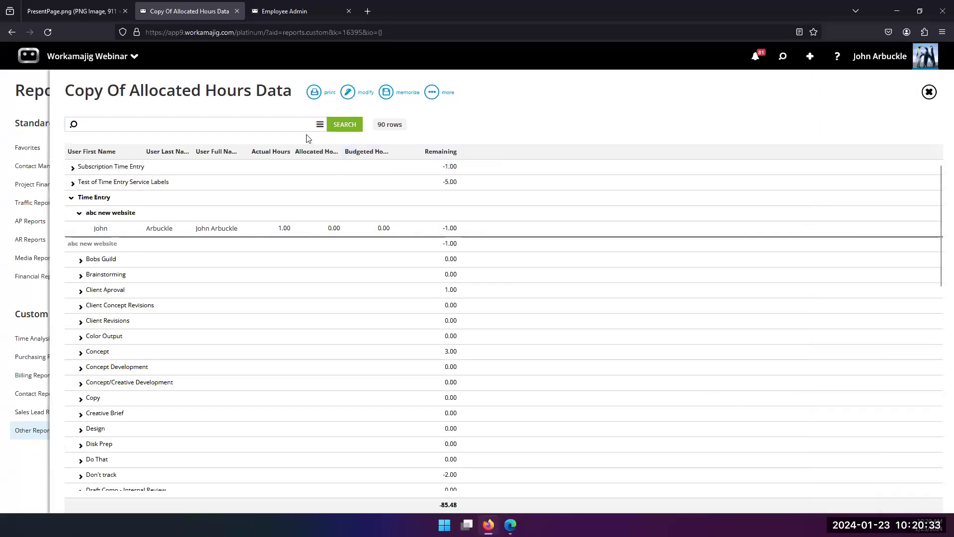
click(343, 124)
click(432, 93)
click(492, 123)
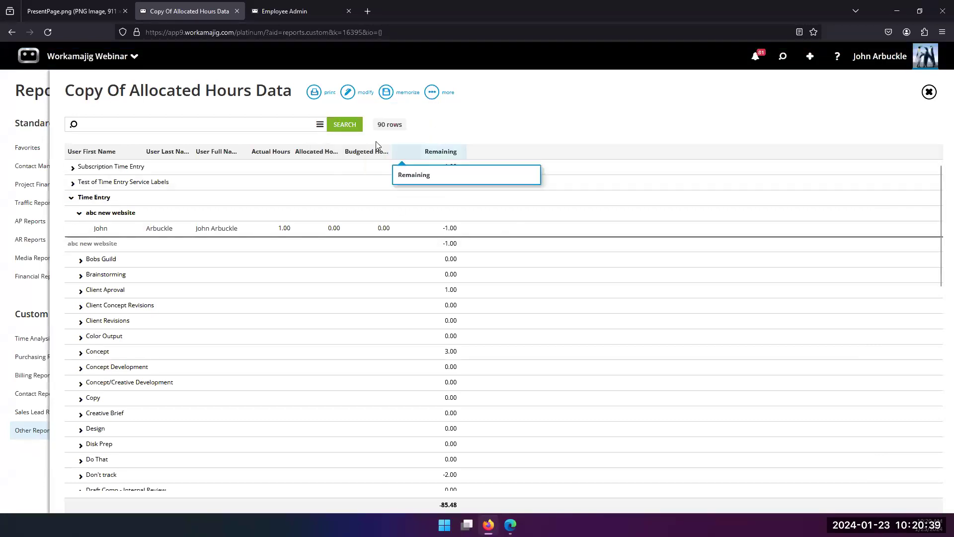
click(387, 93)
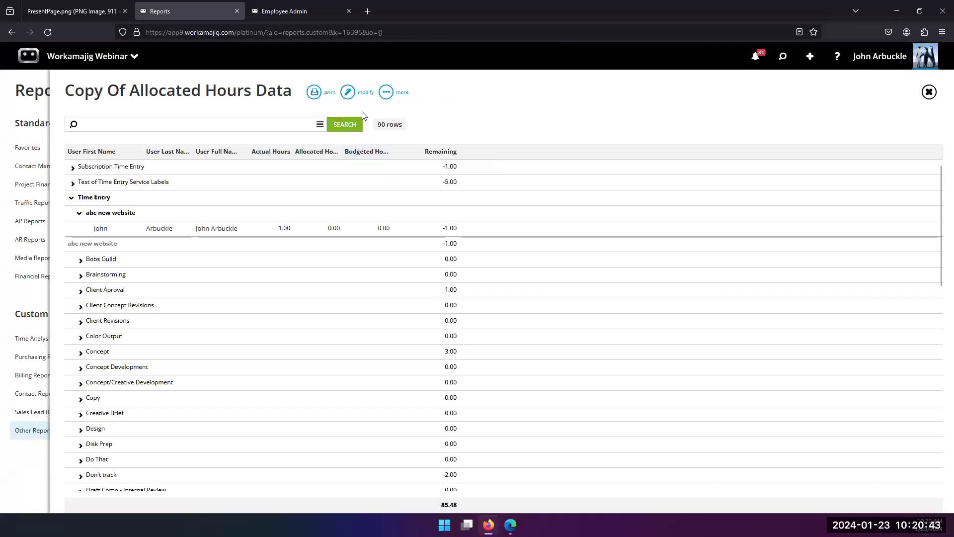
Step: Create a new schedule for the memorized report and add two contacts as e-mail recipients
click(385, 94)
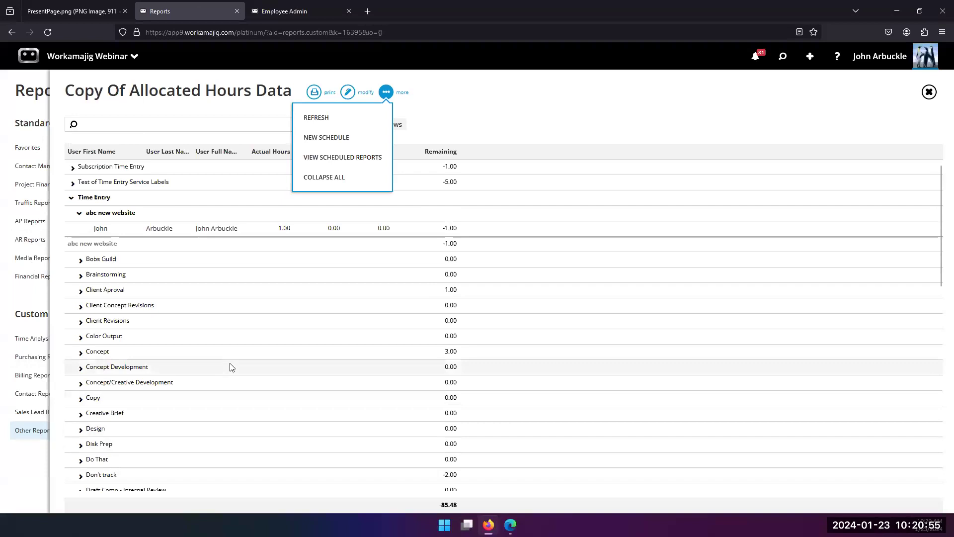
click(328, 140)
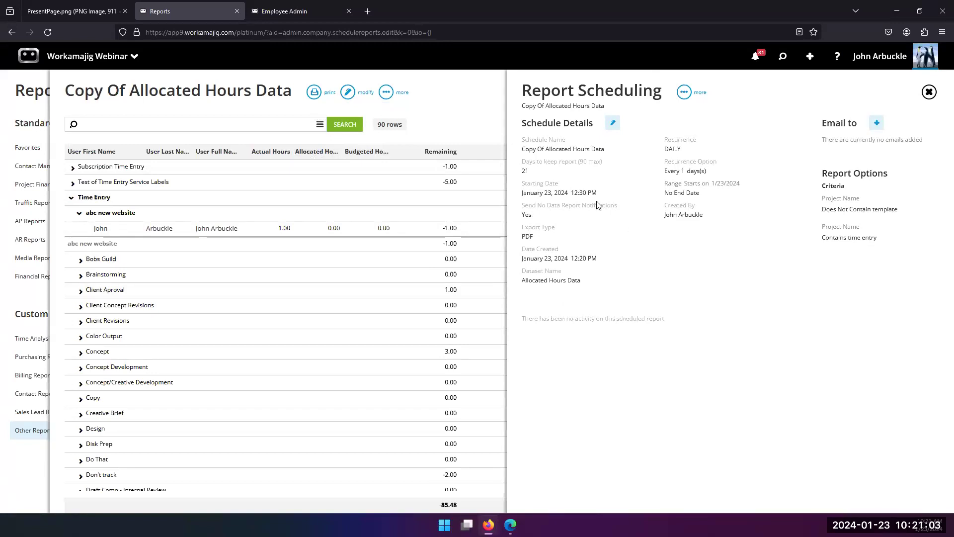
click(877, 124)
click(825, 219)
click(826, 202)
click(854, 499)
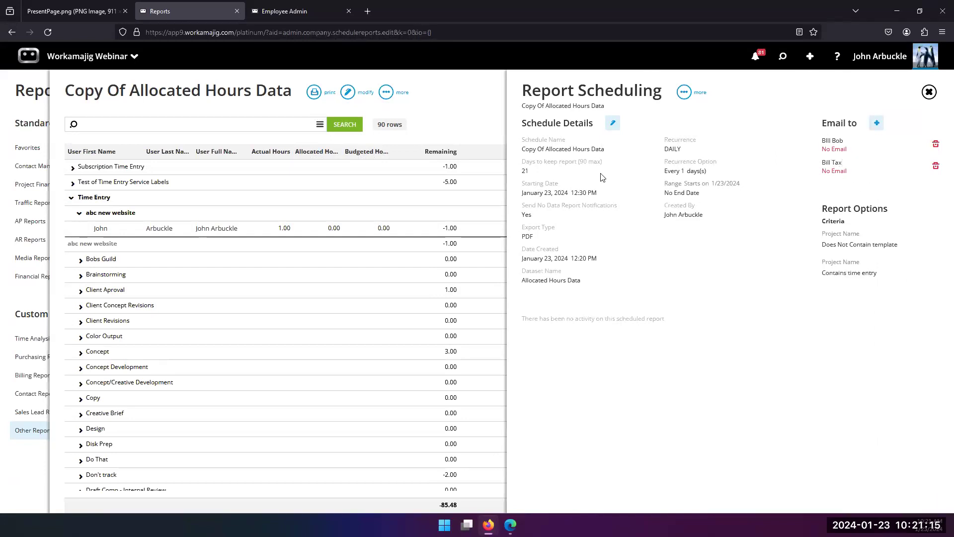
Step: Edit the schedule details to recur weekly on Monday and Thursday, keeping Send No Data Report Notifications on
click(612, 122)
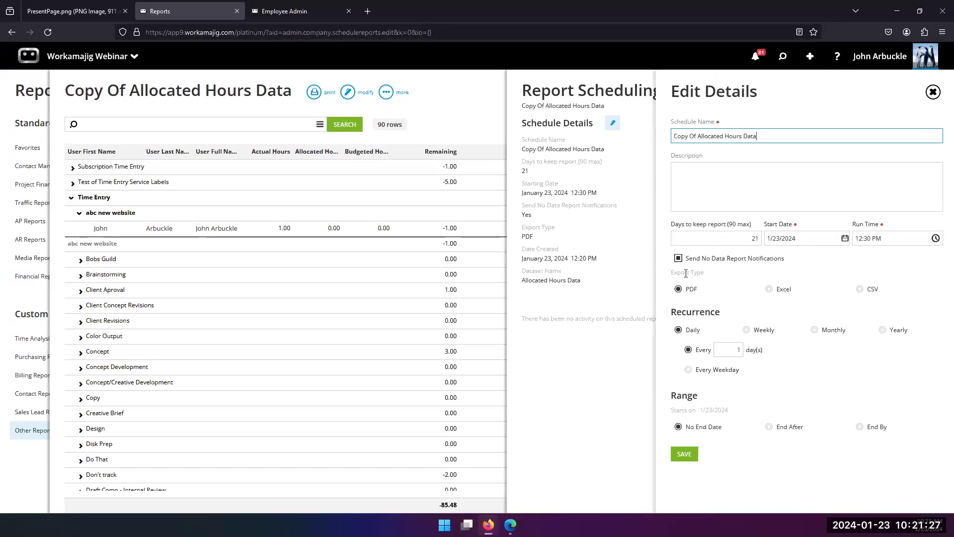
click(678, 258)
click(705, 261)
click(747, 331)
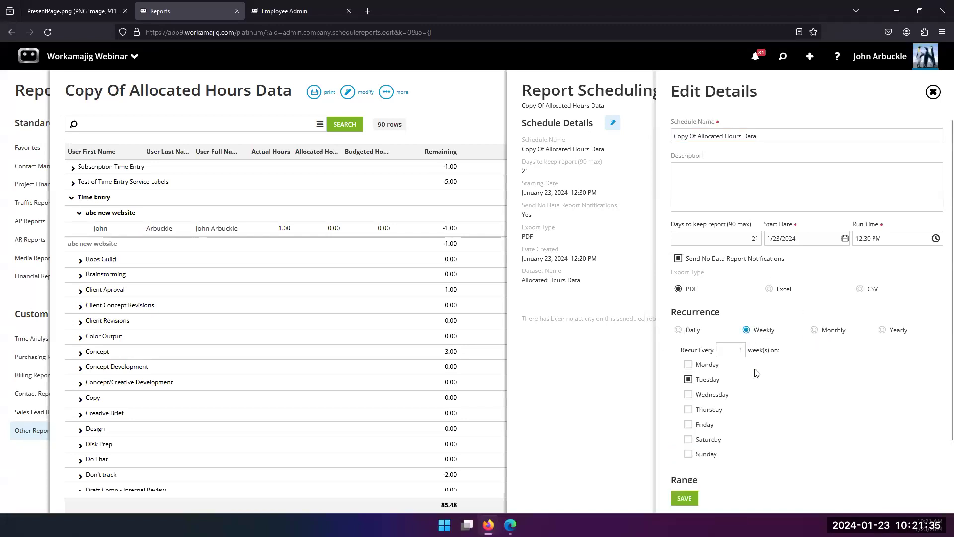
click(687, 365)
click(687, 380)
click(688, 411)
scroll(759, 402, down, 1)
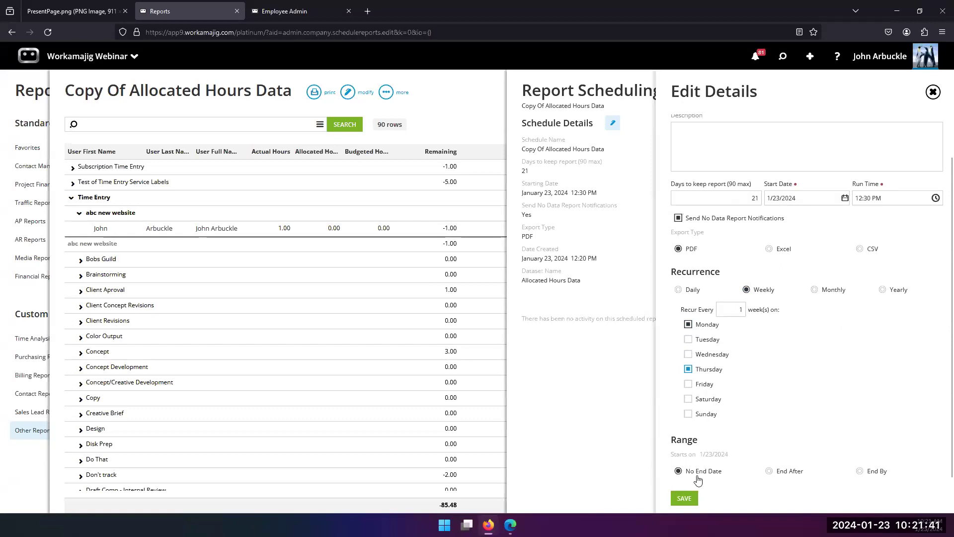
Step: Check the End After range option, review the schedule details, and close the report scheduling
click(769, 471)
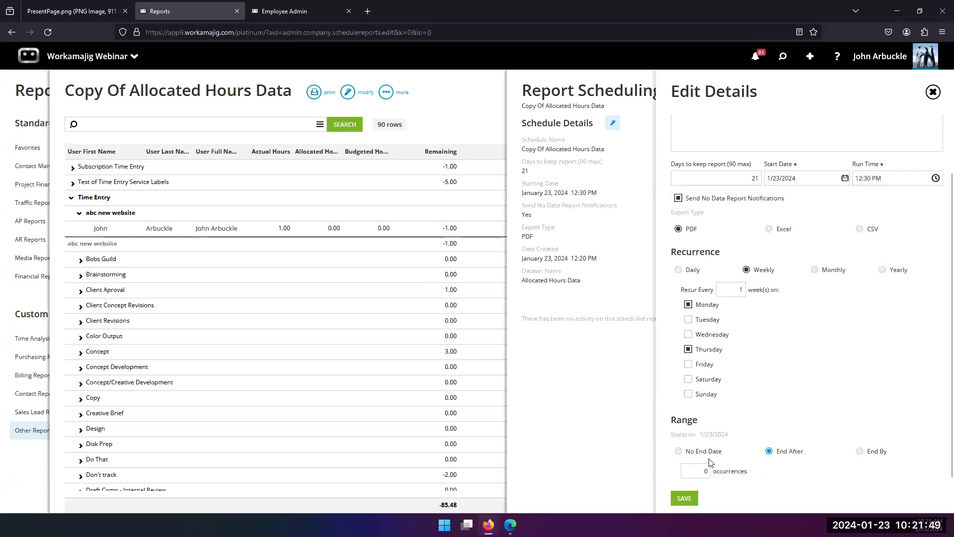
scroll(730, 433, up, 3)
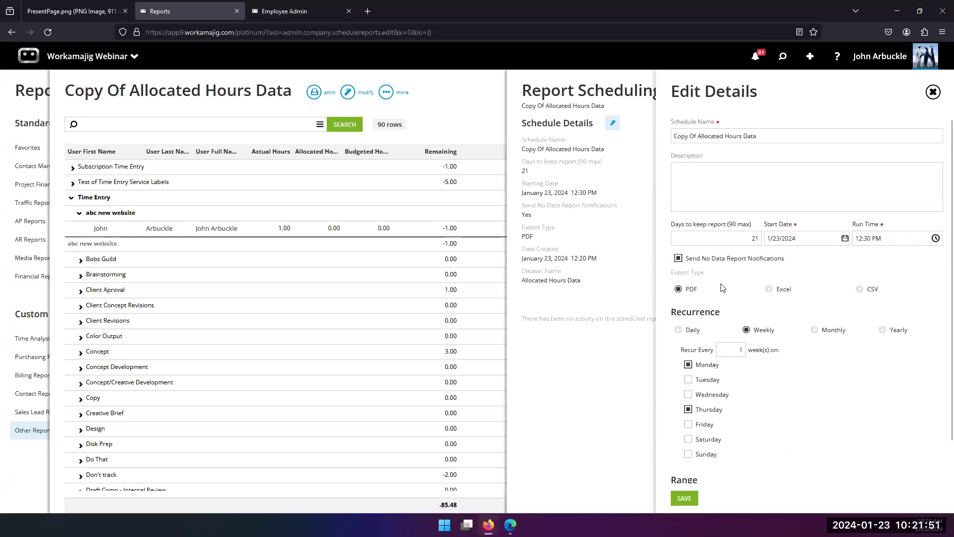
scroll(729, 267, down, 1)
scroll(729, 266, up, 1)
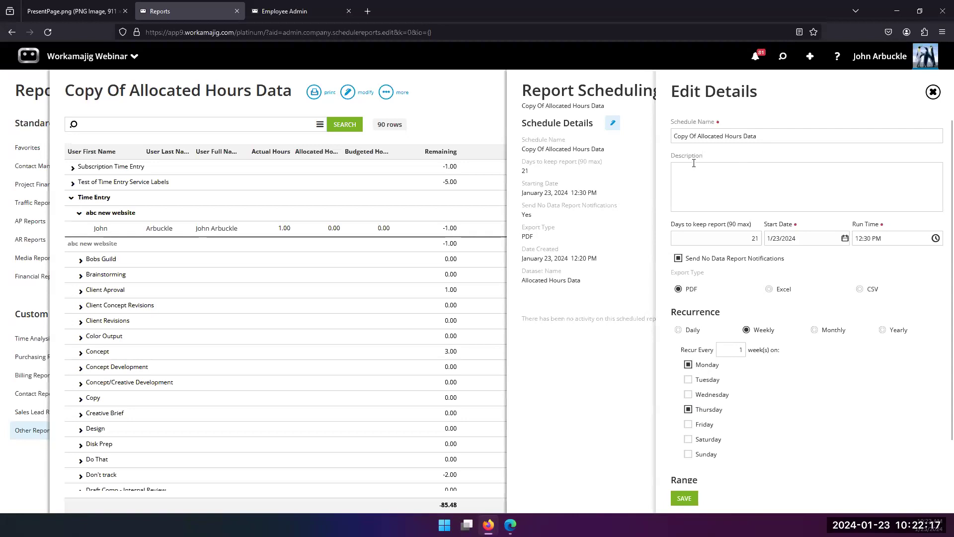
click(935, 94)
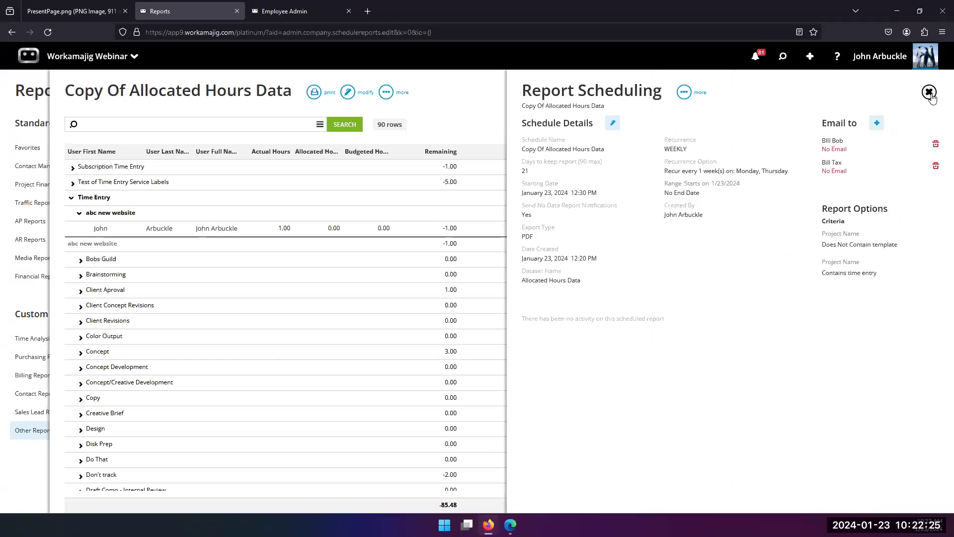
click(929, 92)
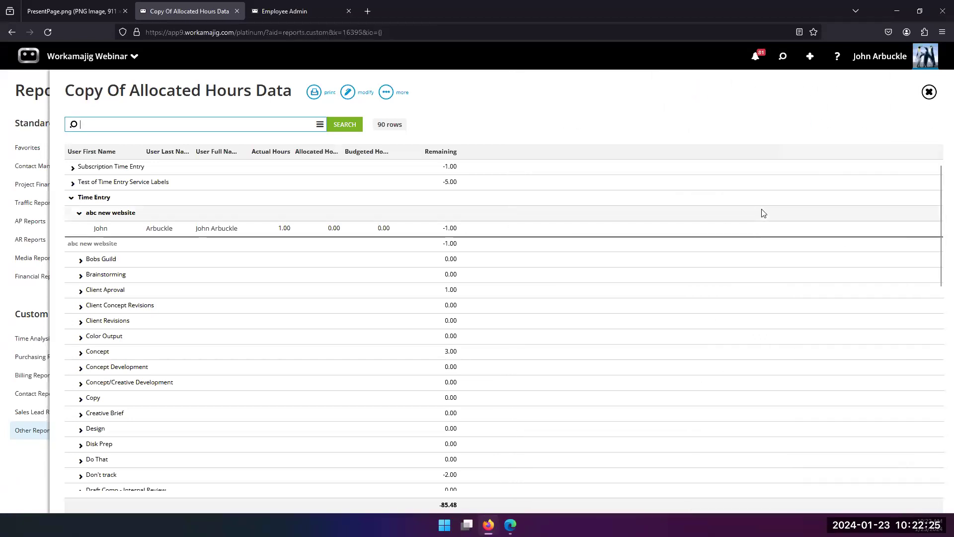
Step: Go to the project manager's Today page and open the All Projects view
click(99, 65)
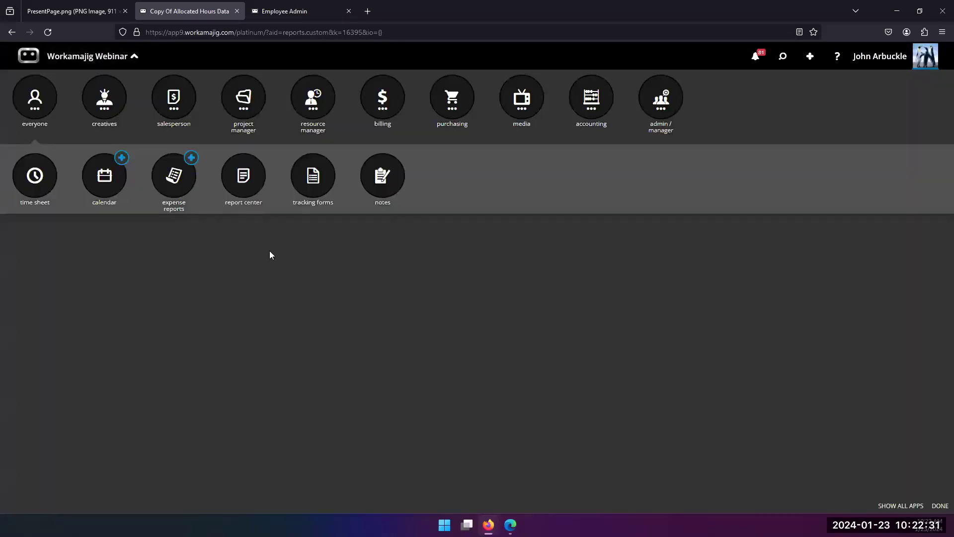
click(243, 97)
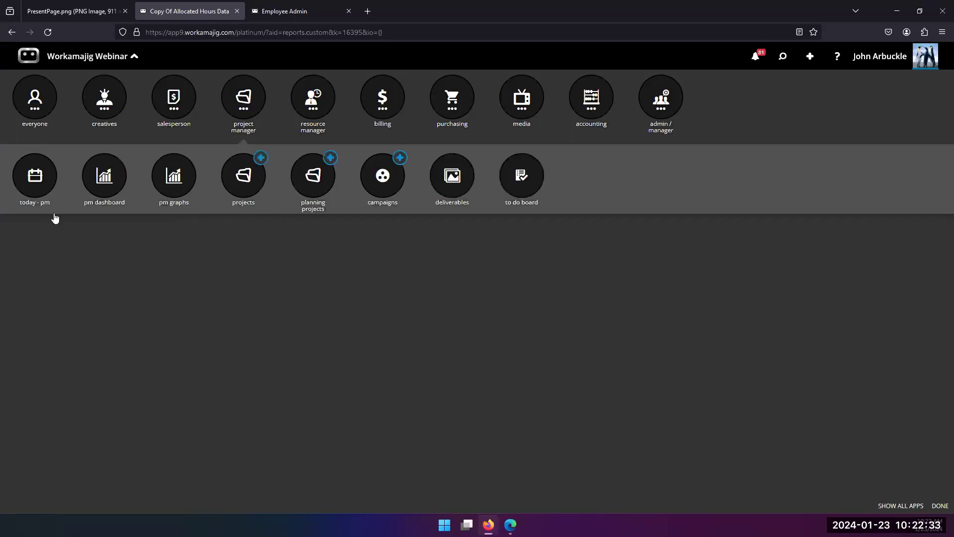
click(41, 188)
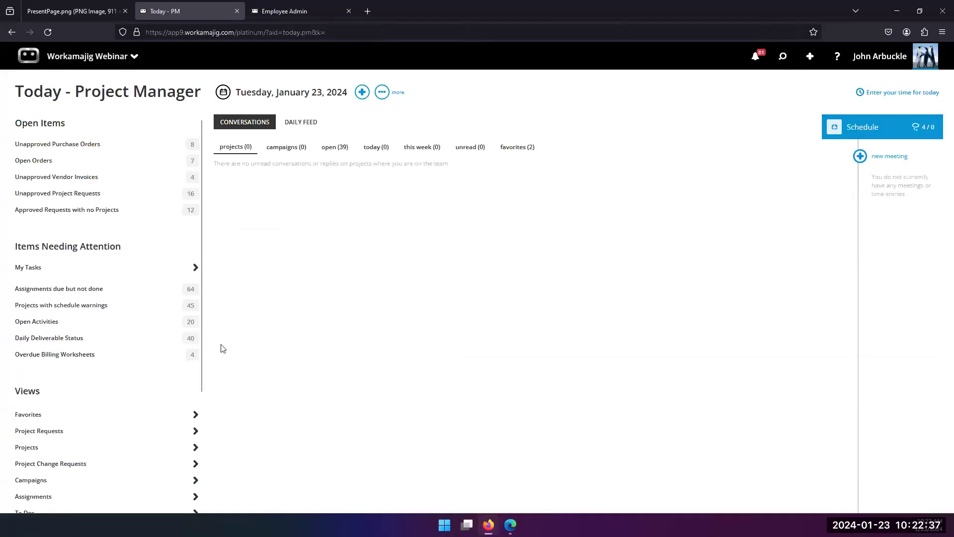
scroll(126, 369, down, 3)
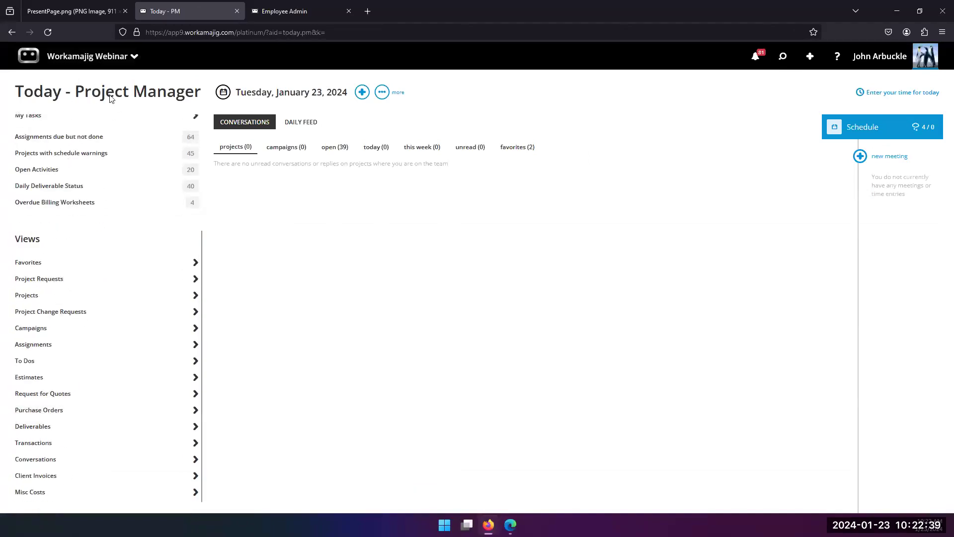
click(62, 297)
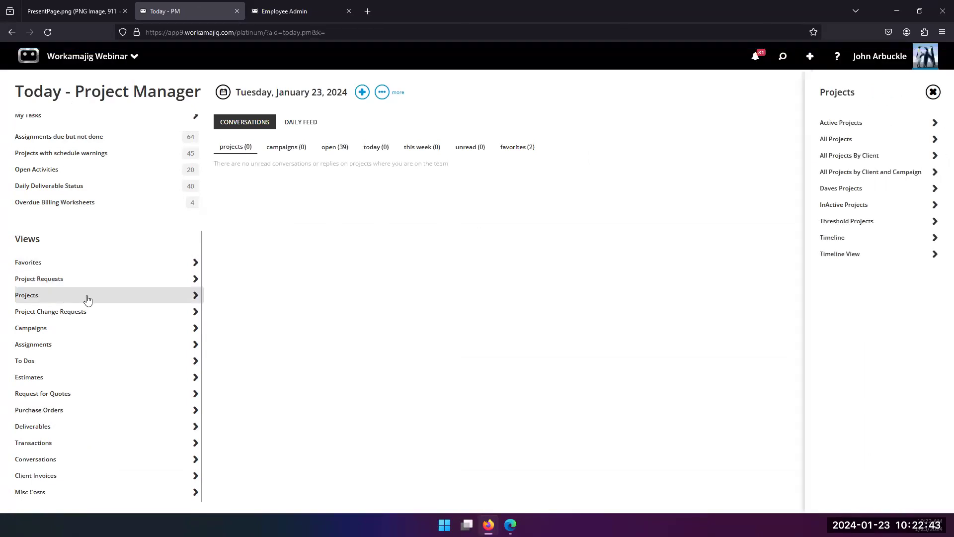
click(844, 139)
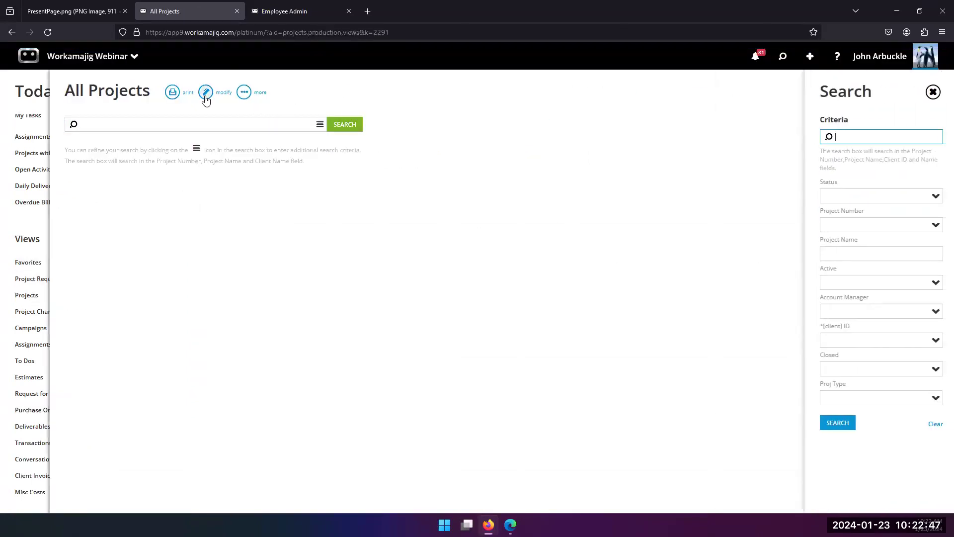
Step: Examine the calculated columns in the All Projects view's layout and apply the changes
click(206, 92)
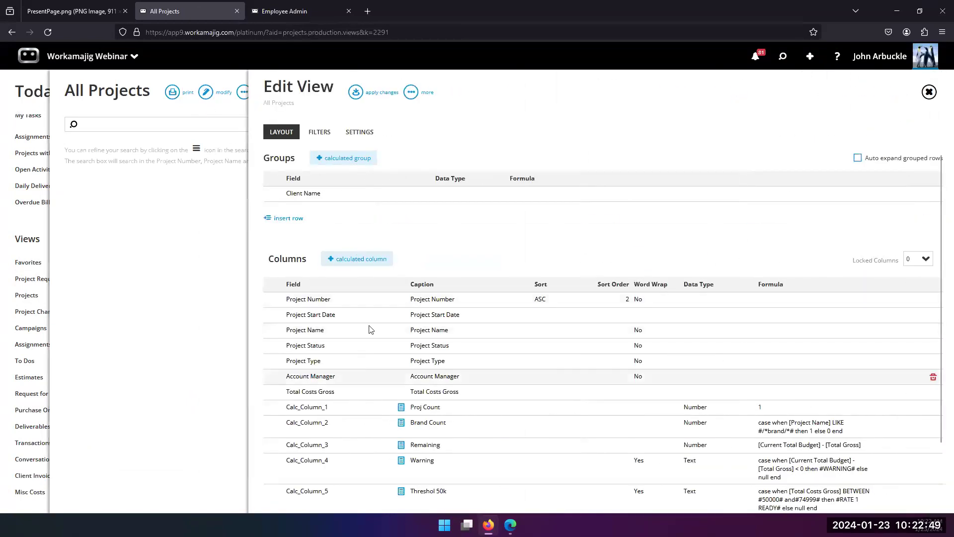
scroll(370, 329, down, 3)
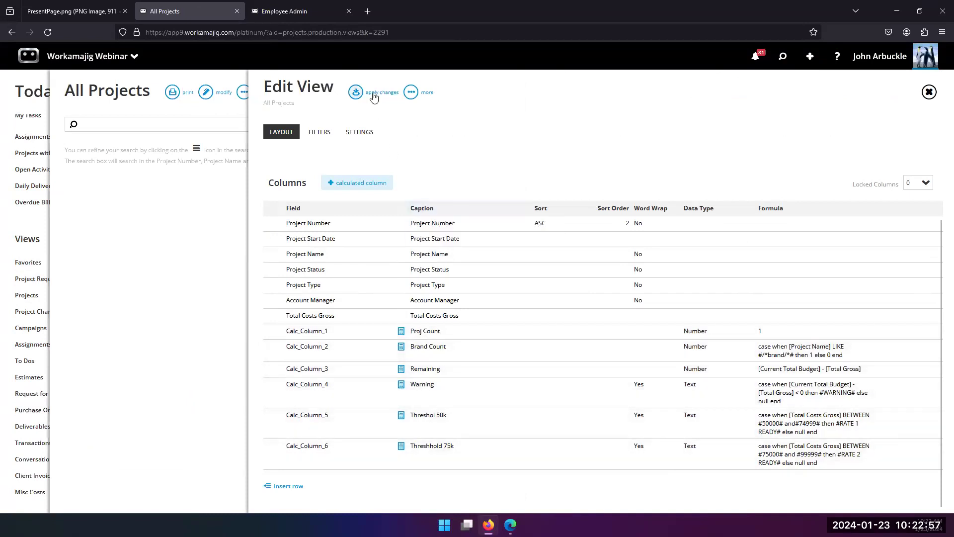
click(355, 92)
Step: Run the All Projects search and expand Add New Company and Billing Worksheet To Invoice to examine the calculated columns
click(351, 125)
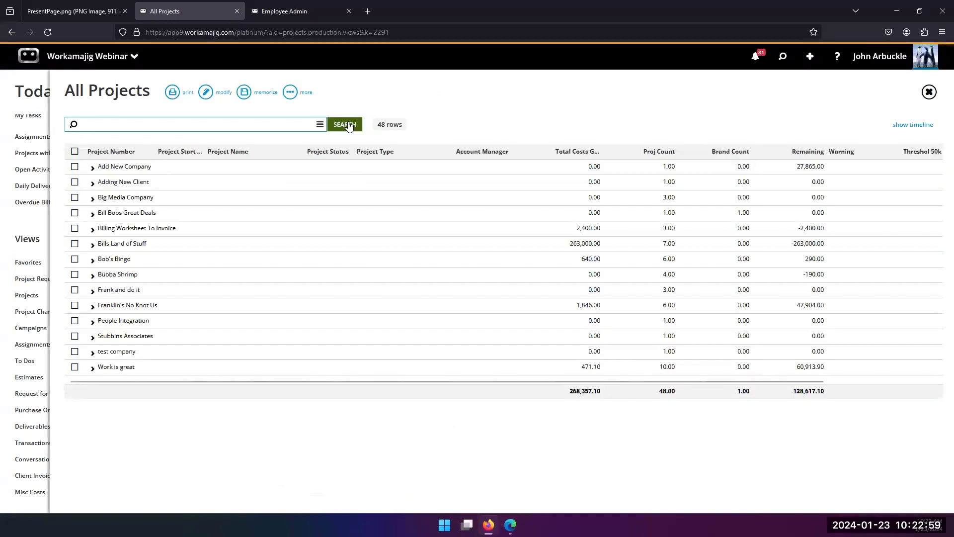
click(92, 169)
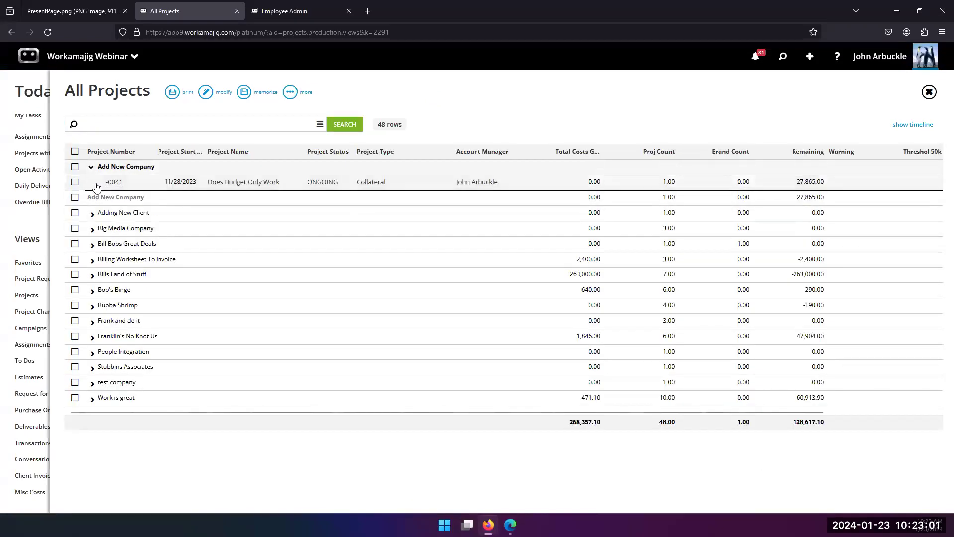
click(97, 187)
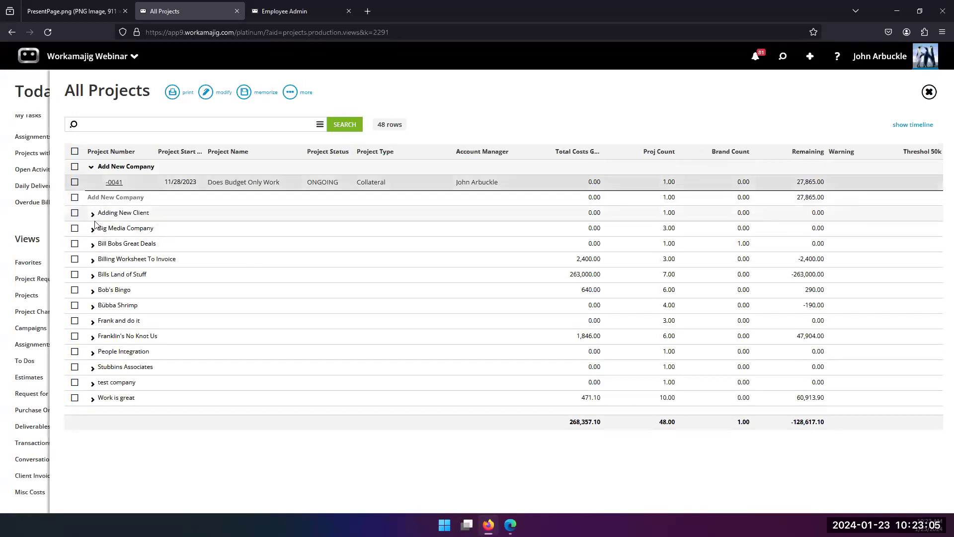
click(92, 260)
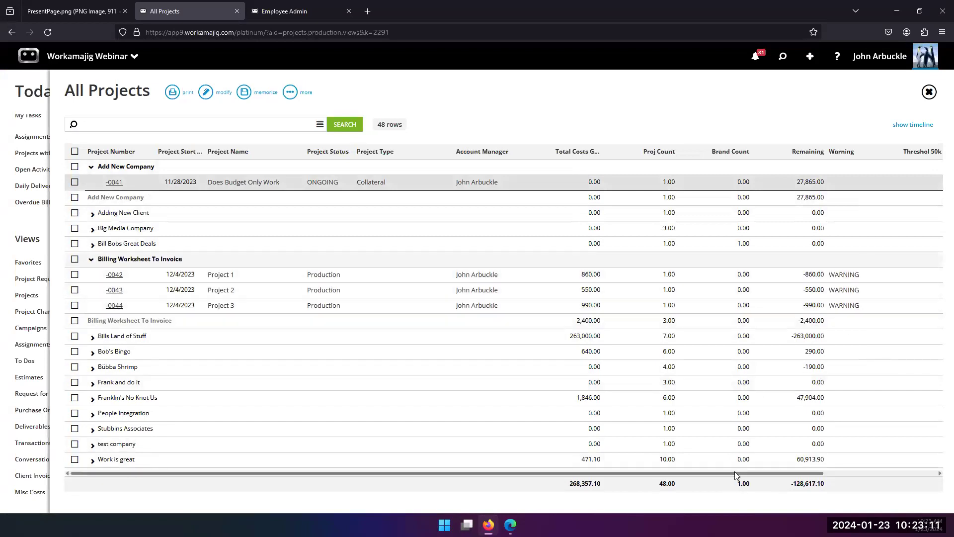
scroll(734, 471, right, 5)
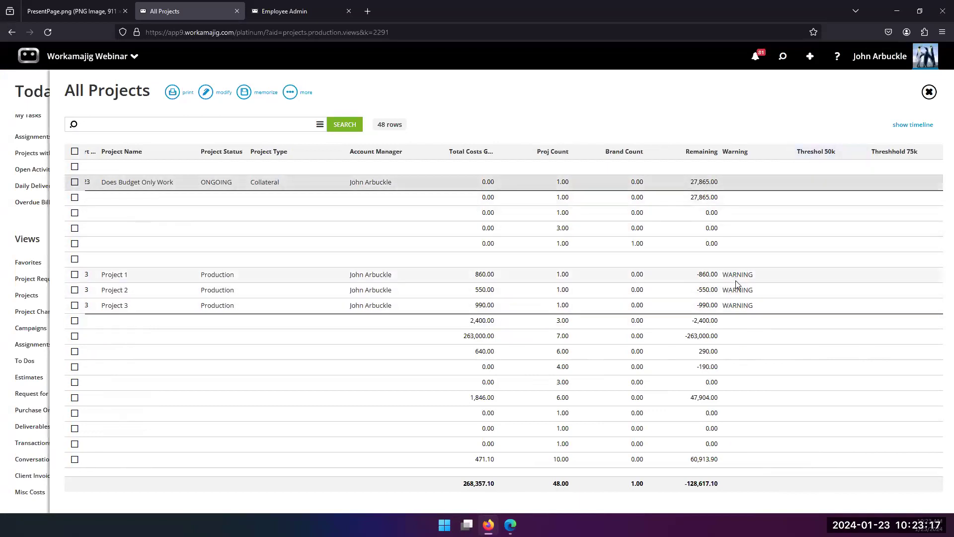
Step: Check the view's search criteria and additional actions, rerun the search, and memorize the All Projects view
click(320, 124)
click(477, 123)
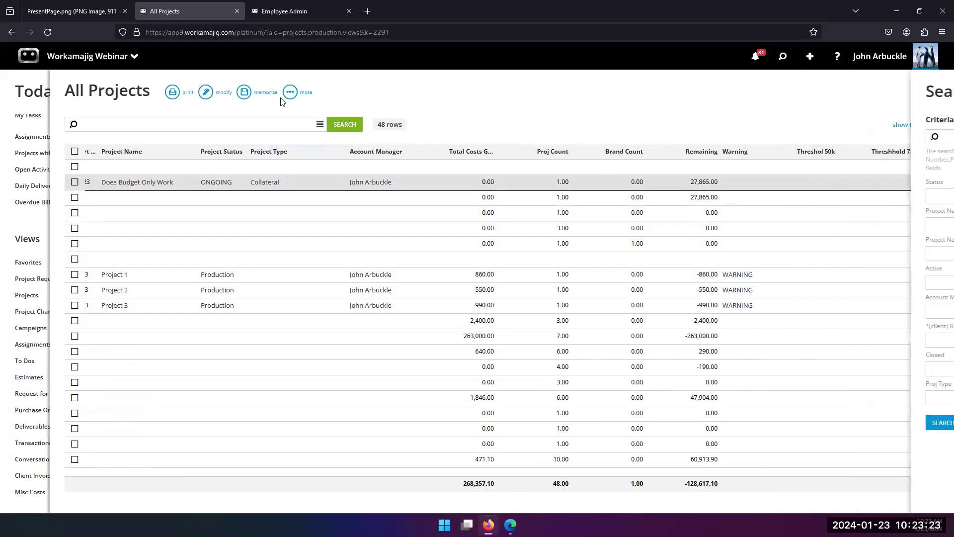
click(290, 92)
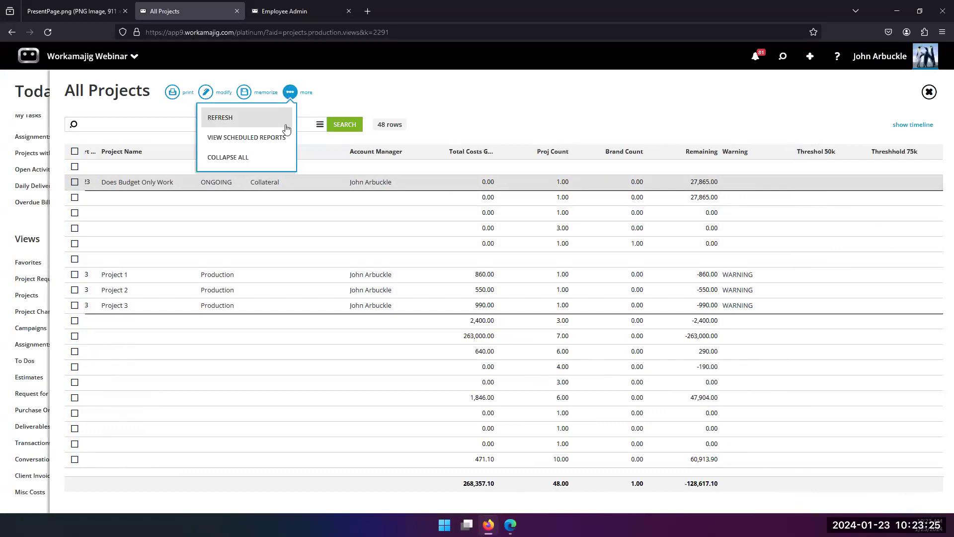
click(338, 126)
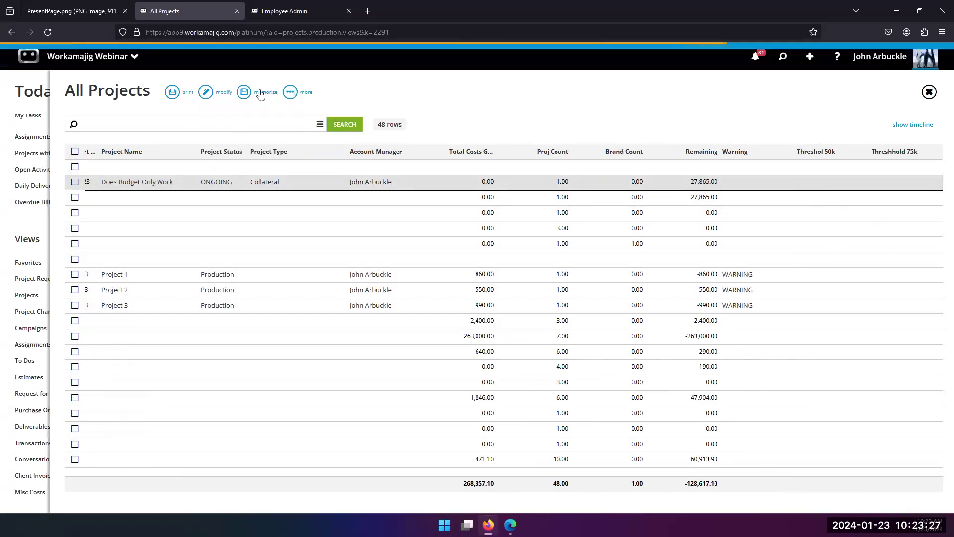
click(244, 92)
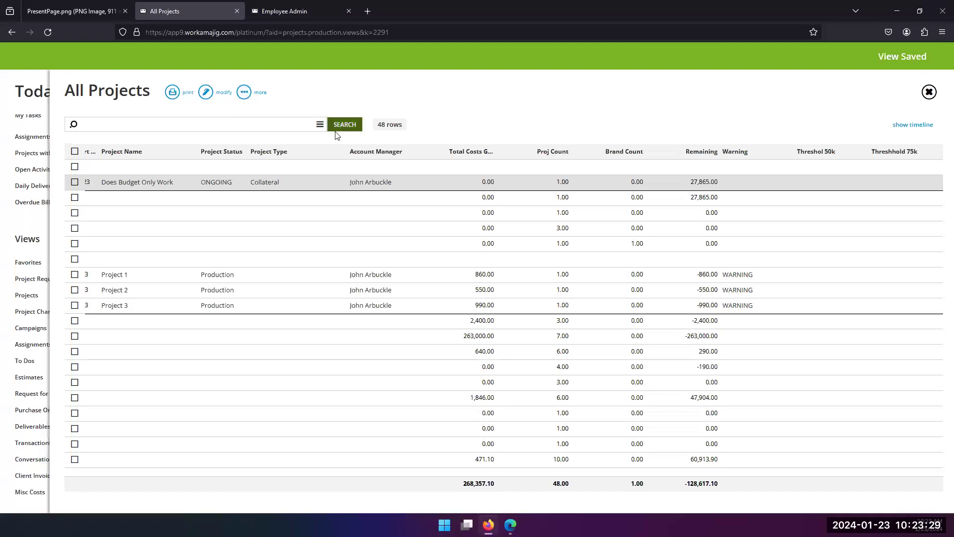
Step: Look at the scheduling options for the memorized All Projects view and open its search criteria
click(244, 92)
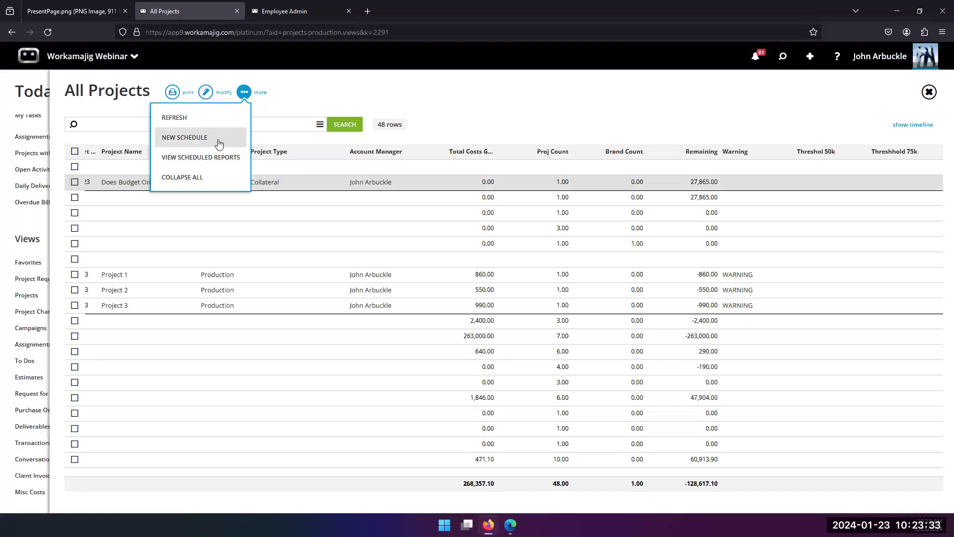
click(297, 101)
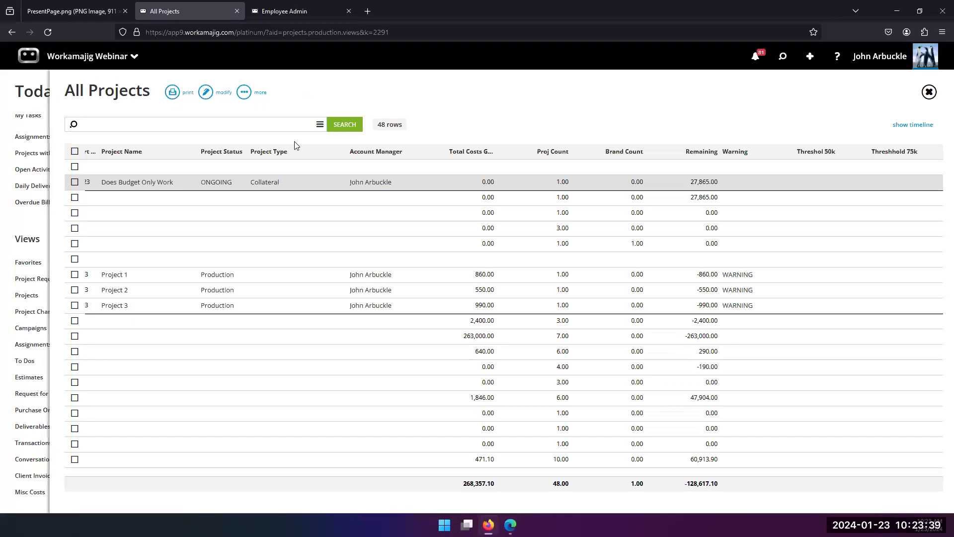
click(320, 124)
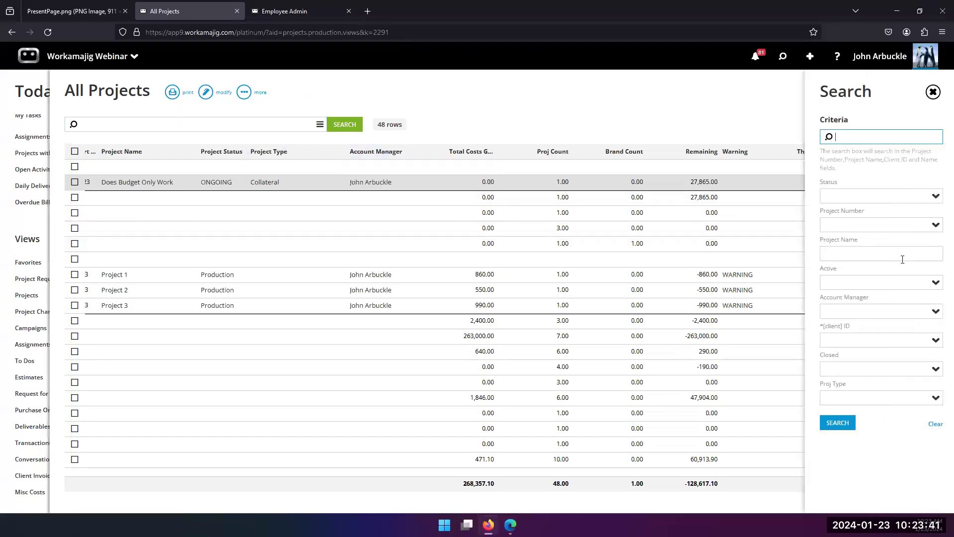
Step: Try filtering the All Projects view by one of the account managers and run the search
click(935, 311)
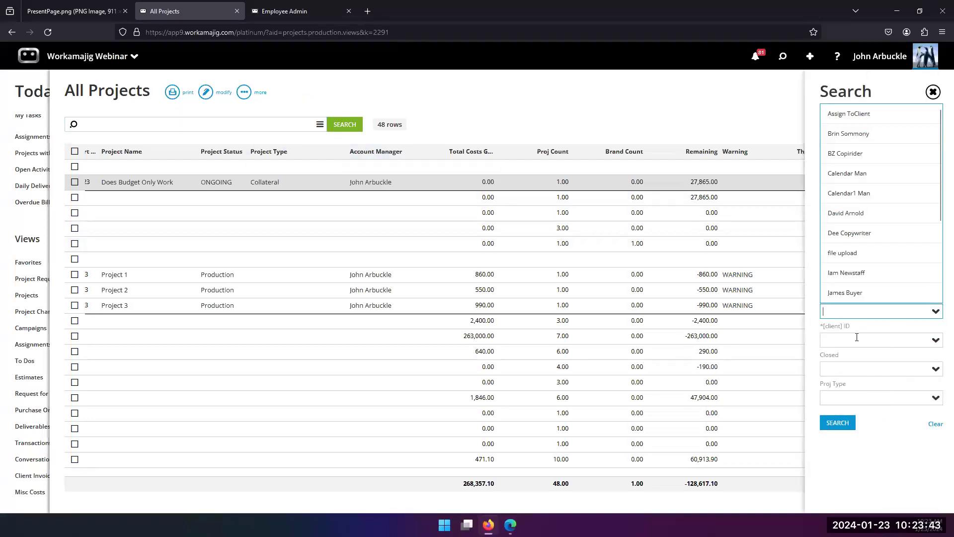
click(848, 213)
click(838, 425)
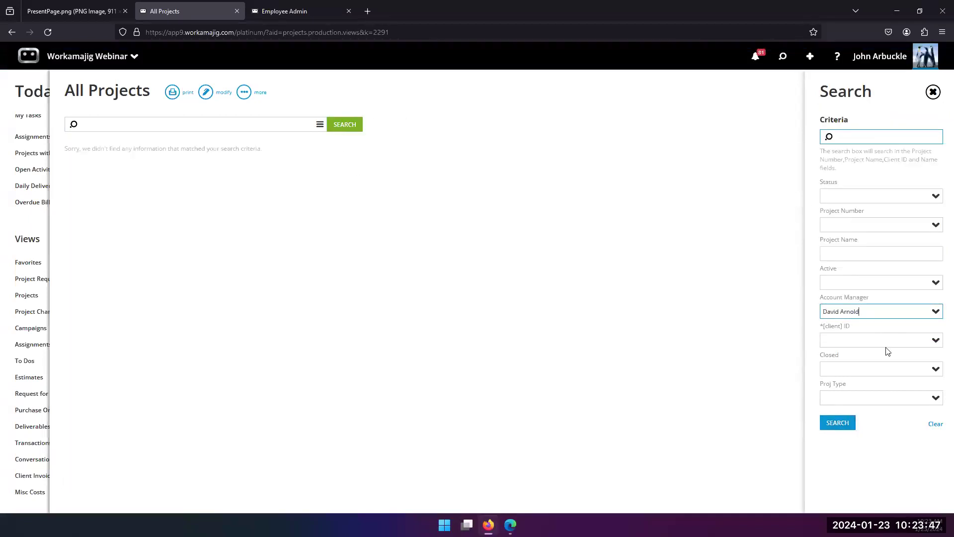
Step: Filter All Projects by the signed-in user as Account Manager and Active set to YES, running the search
click(937, 311)
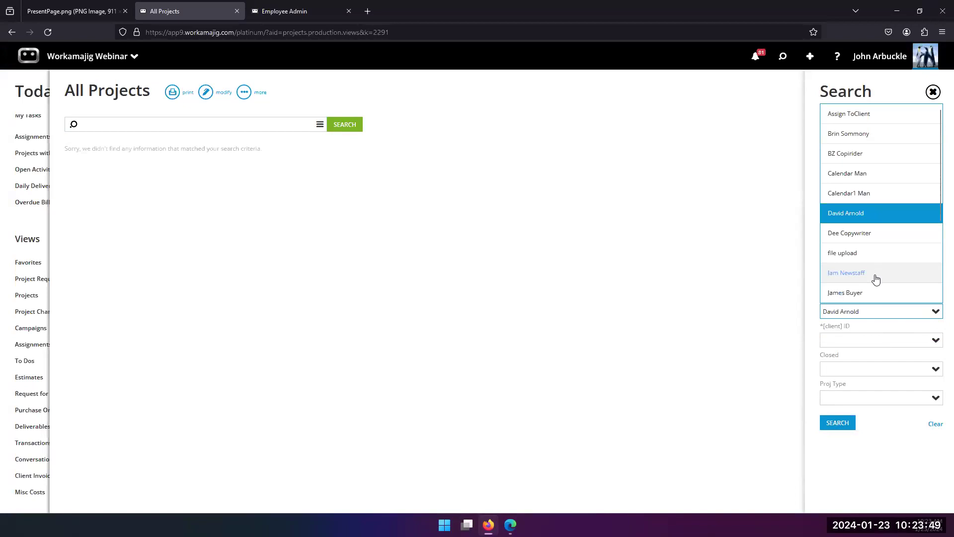
scroll(875, 280, down, 2)
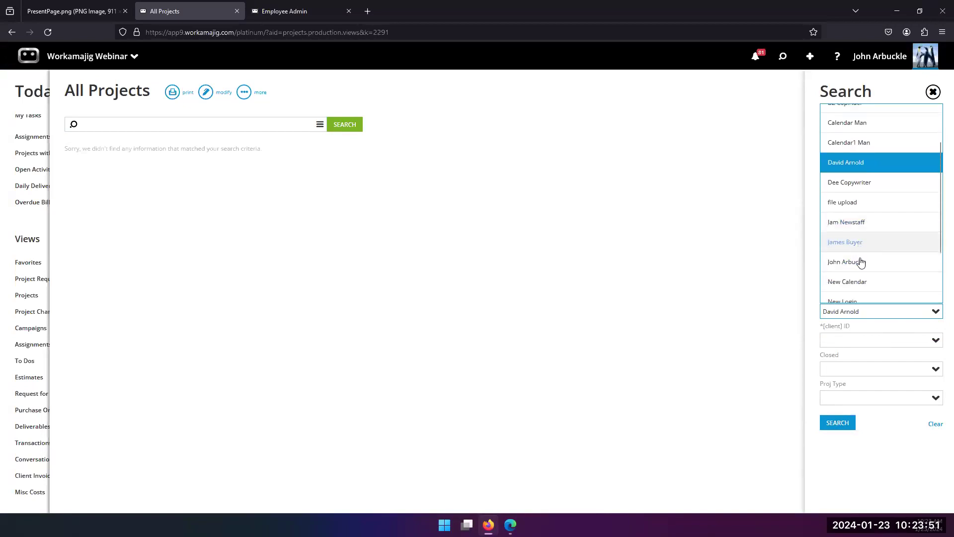
click(861, 262)
click(838, 422)
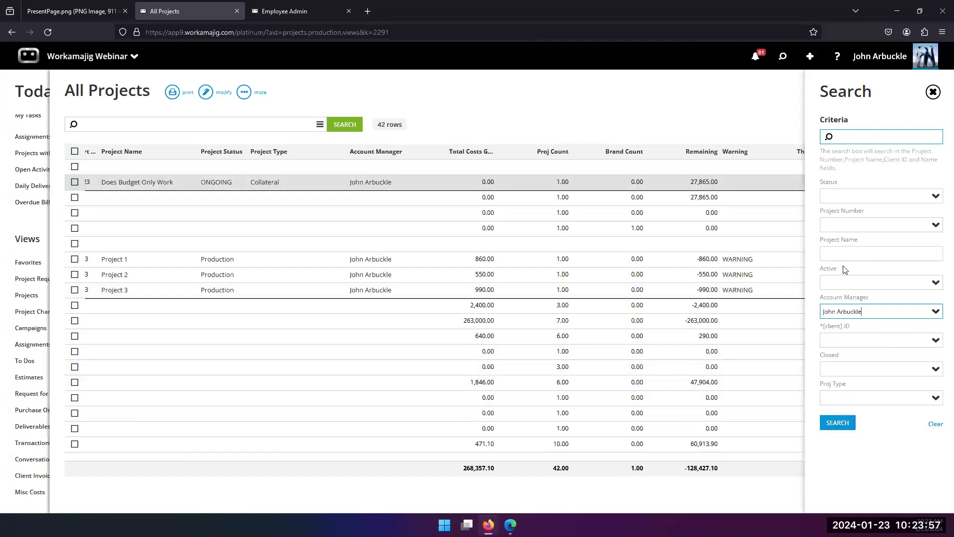
click(934, 283)
click(859, 301)
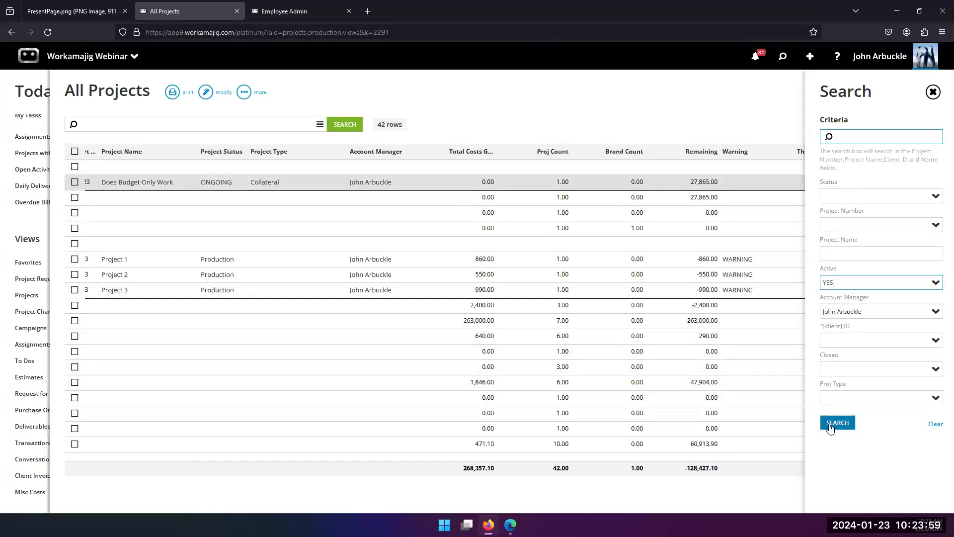
click(839, 423)
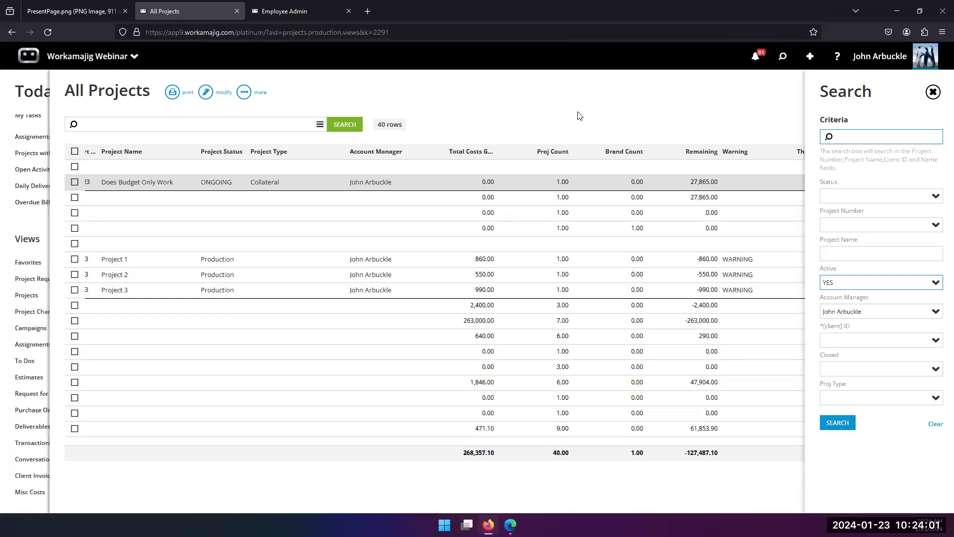
Step: Create a new schedule for the filtered view, naming it "All Projects For" plus the account manager's full name, and save it
click(245, 93)
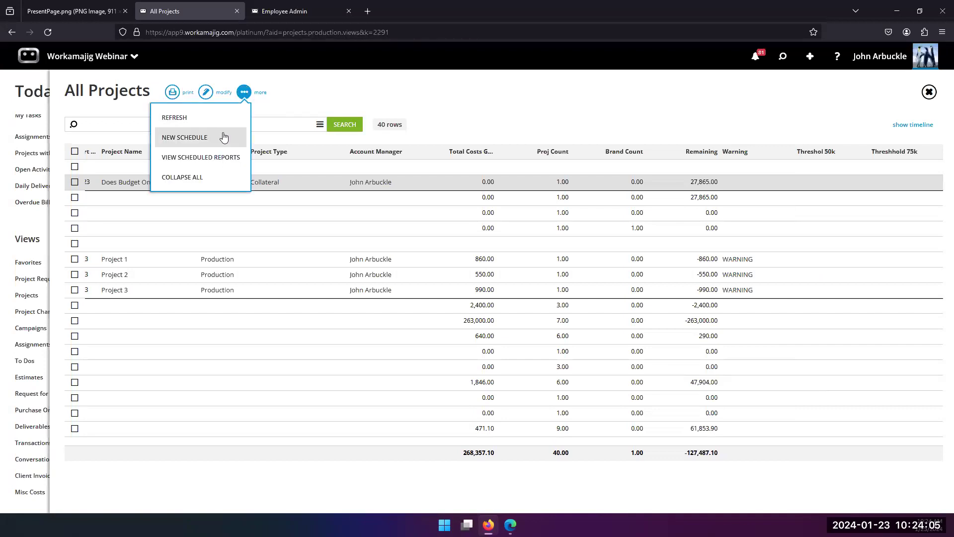
click(252, 136)
click(611, 124)
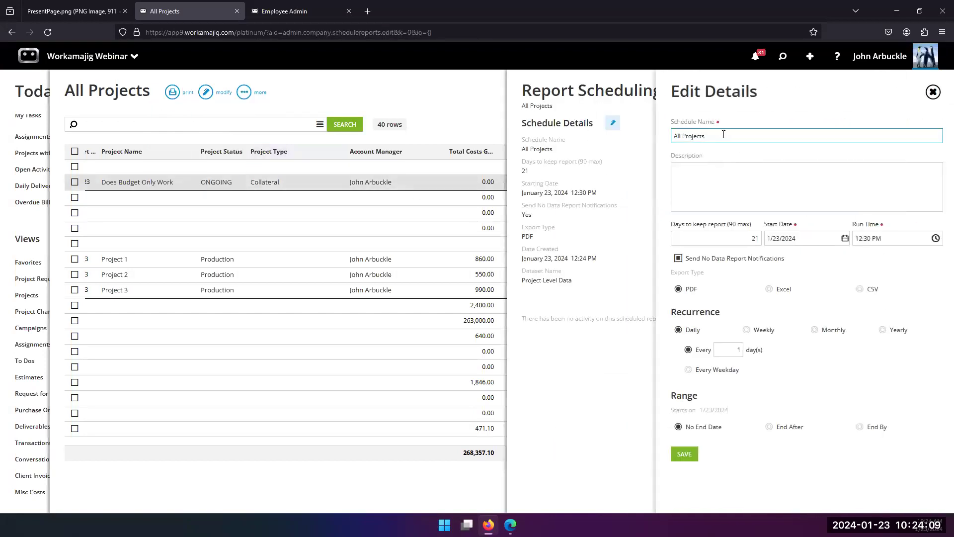
text(For John Arbuckle)
click(682, 452)
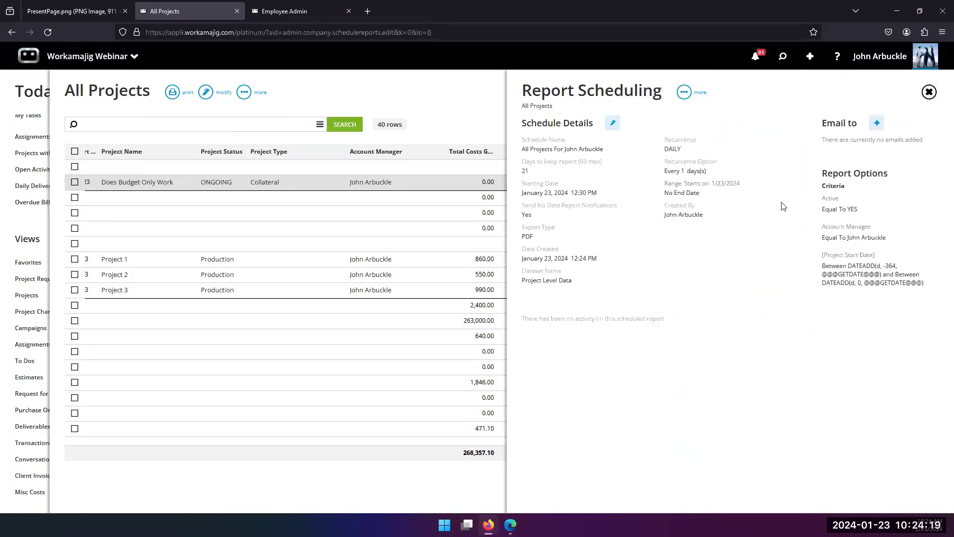
click(396, 102)
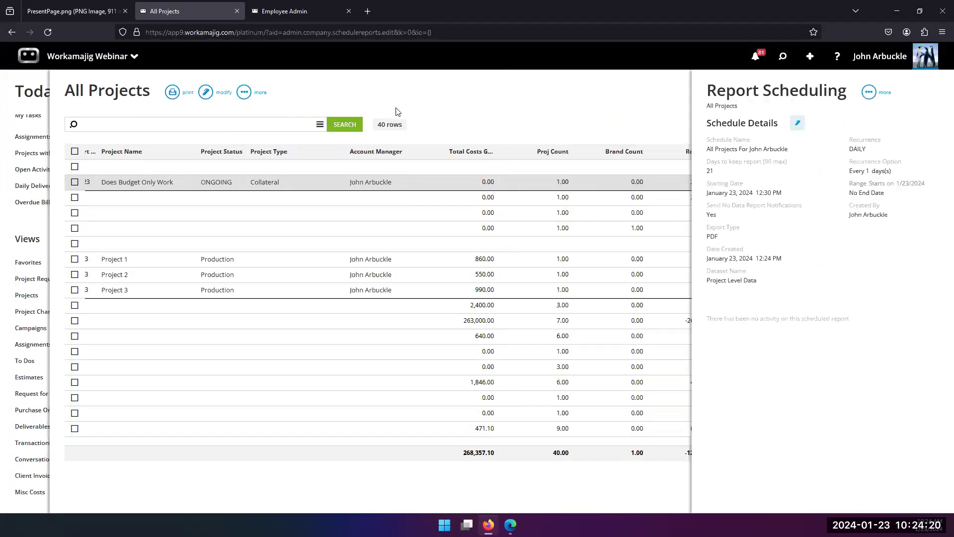
Step: Try the All Projects search with a different account manager in place of the current Account Manager criterion
click(319, 124)
drag(867, 312, 808, 300)
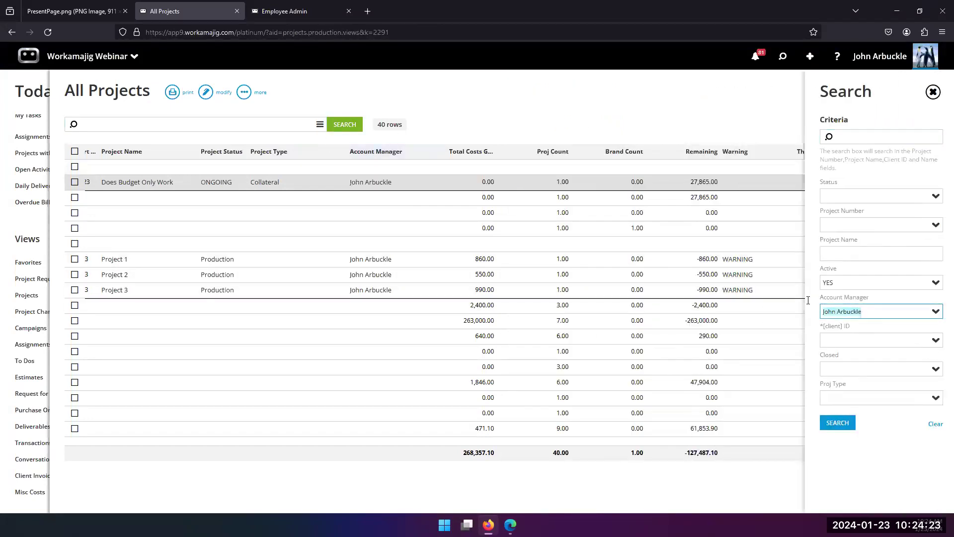
key(BackSpace)
click(934, 312)
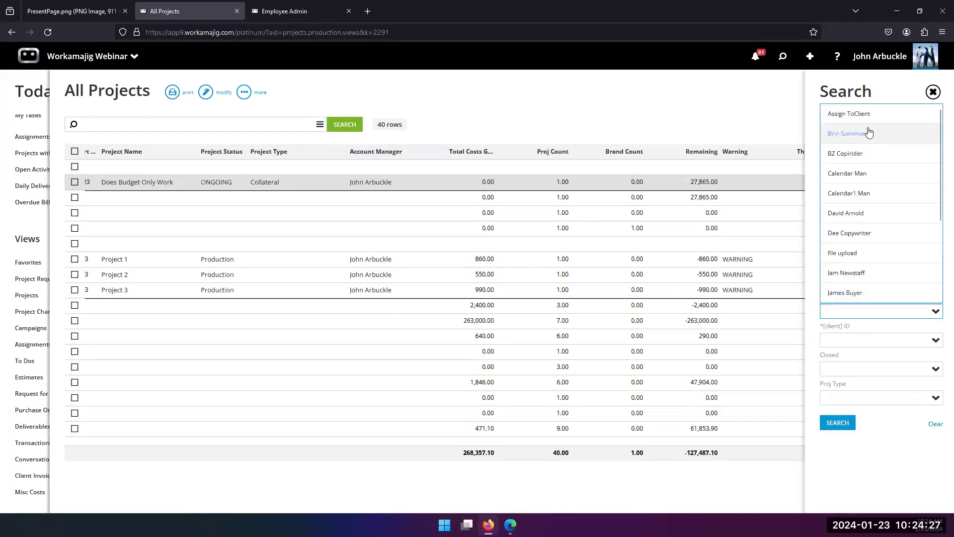
click(875, 180)
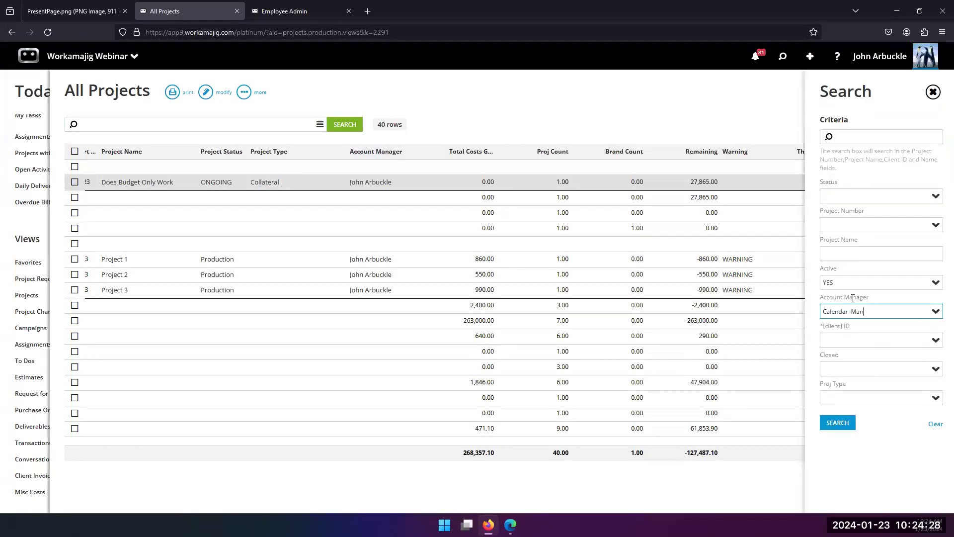
click(836, 424)
Step: Set the Account Manager criterion to a person near the end of the choices and run the All Projects search
click(934, 313)
scroll(895, 284, down, 3)
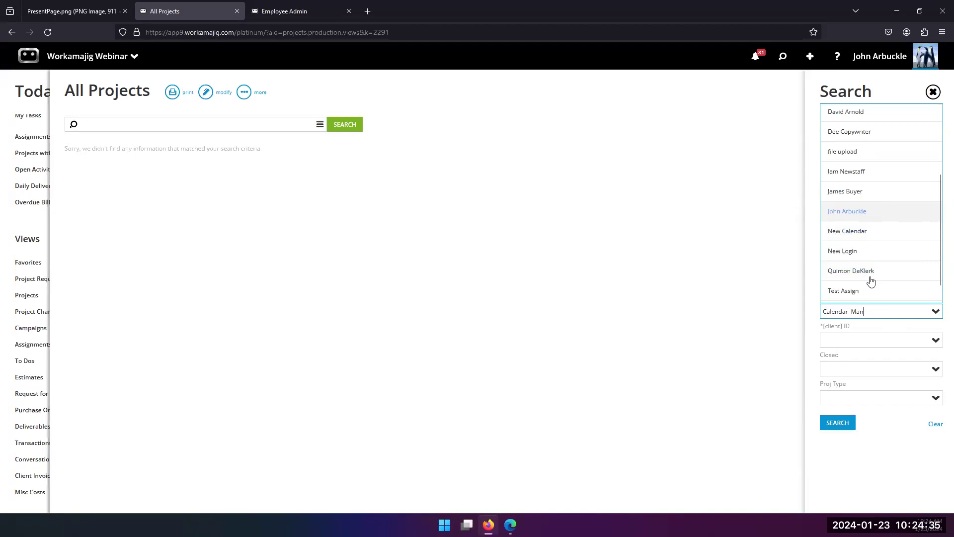
scroll(878, 260, down, 1)
click(865, 298)
click(836, 423)
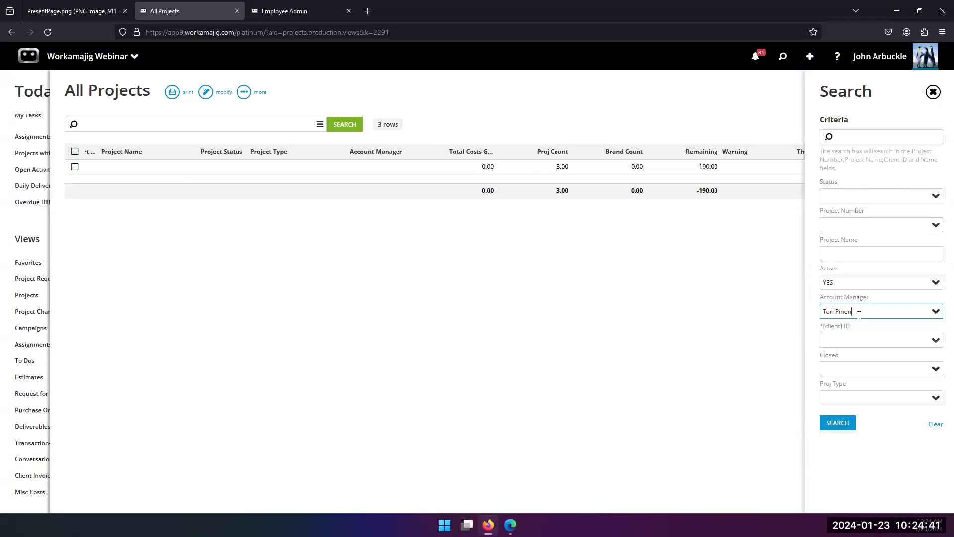
Step: Schedule this second filtered view, adding "For" and the chosen account manager's full name to the All Projects schedule name, and save it
click(294, 93)
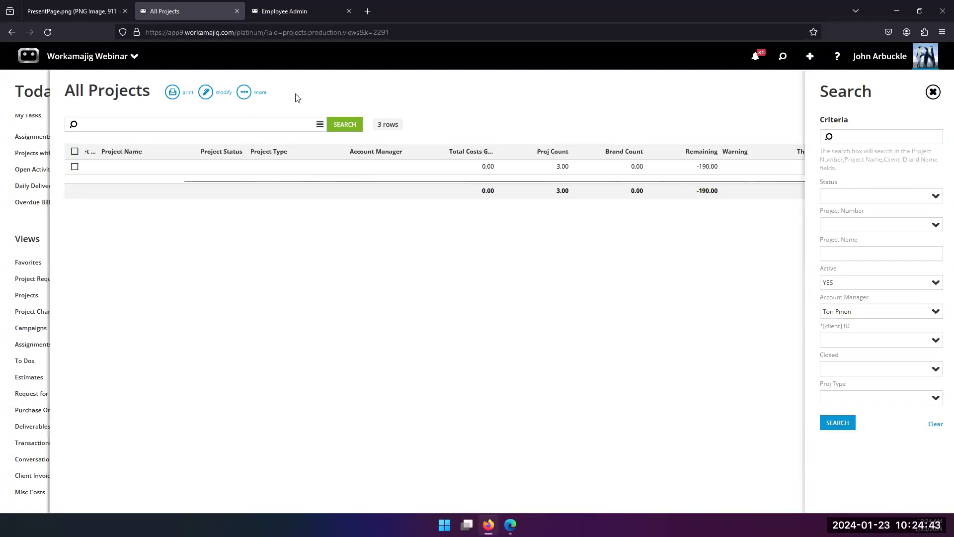
click(245, 94)
click(210, 140)
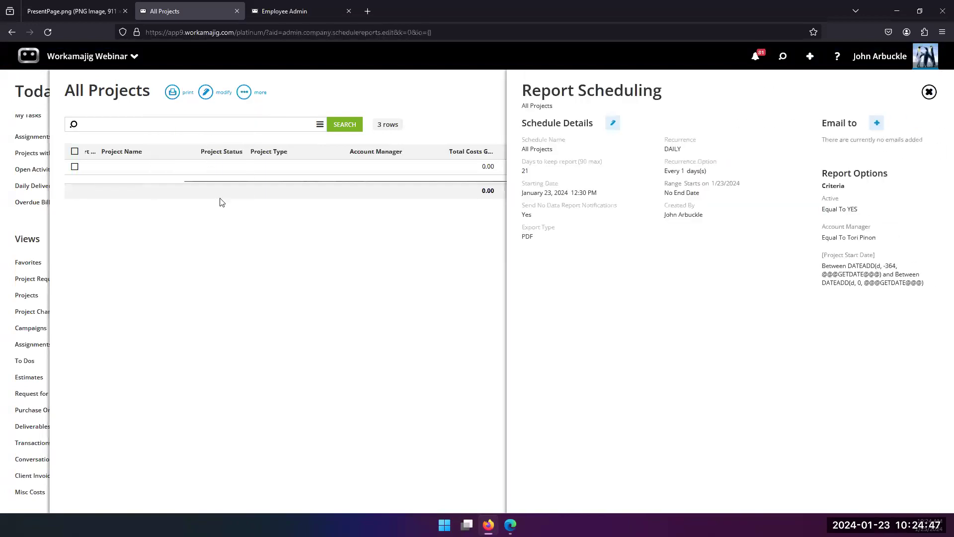
click(614, 124)
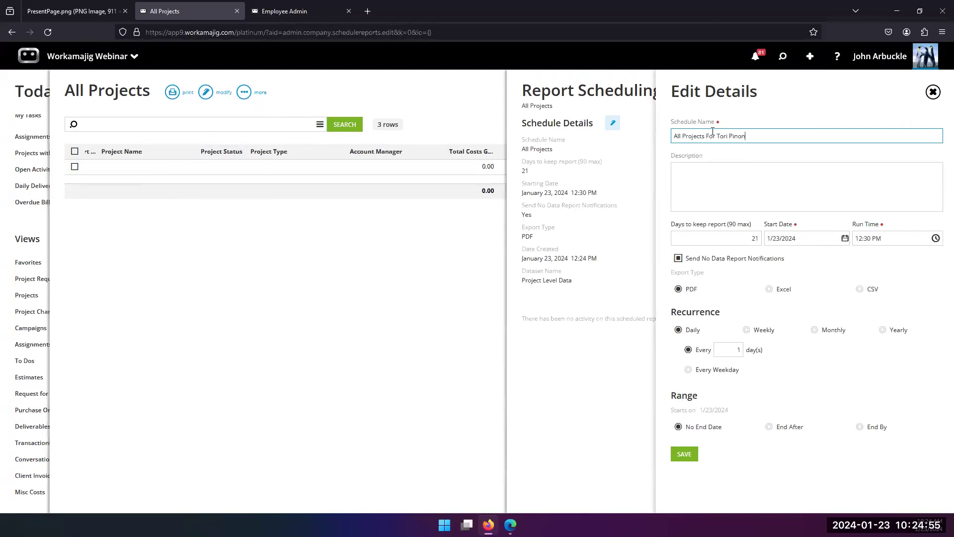
click(683, 454)
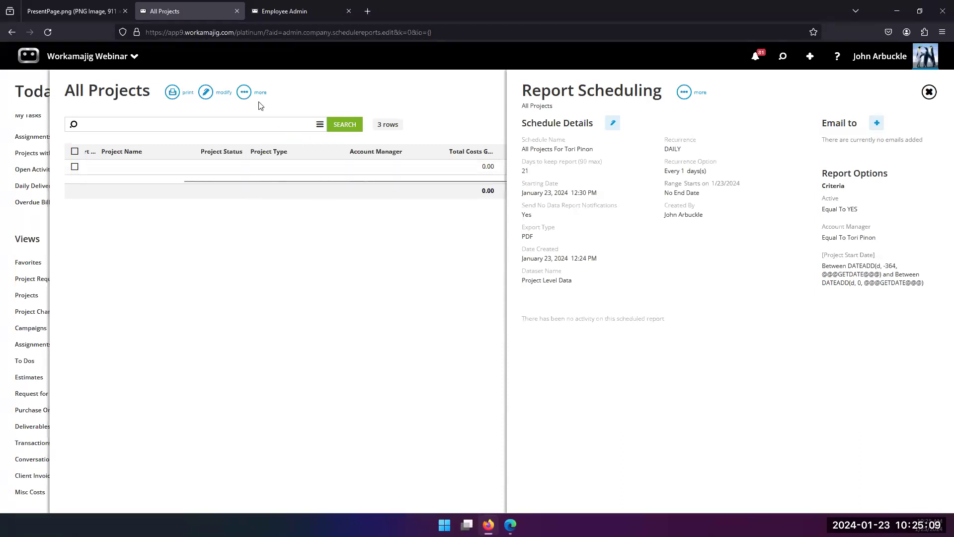
Step: List the scheduled reports for All Projects and compare the account manager criteria of the two schedules
click(244, 92)
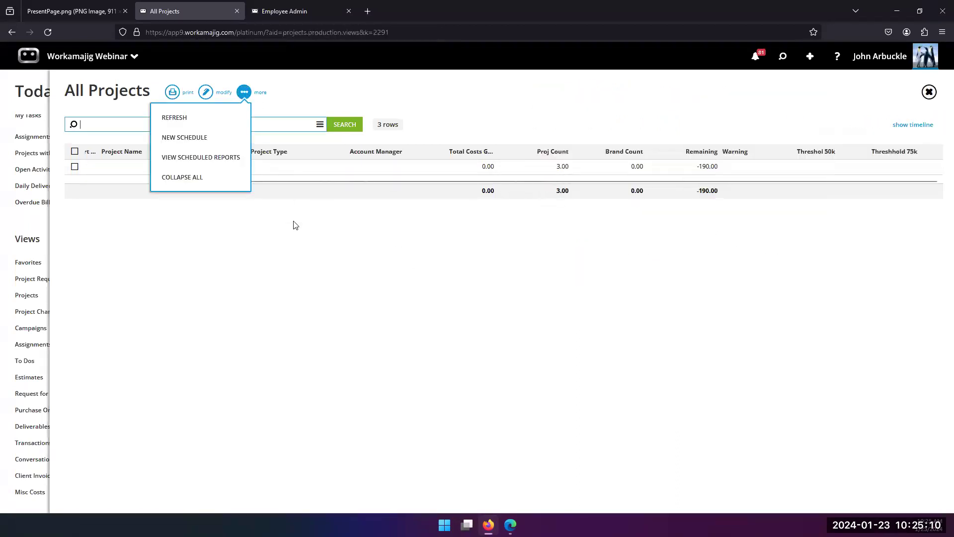
click(196, 158)
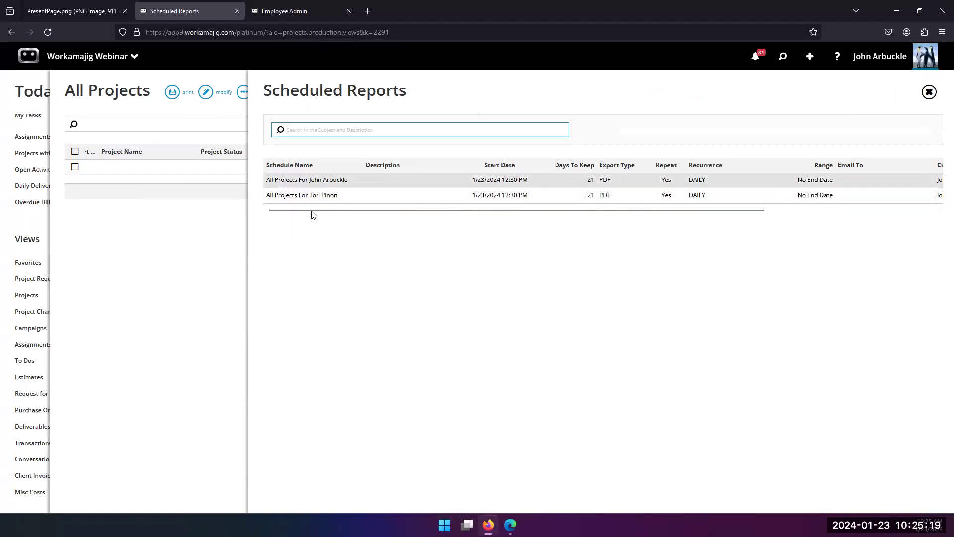
click(315, 185)
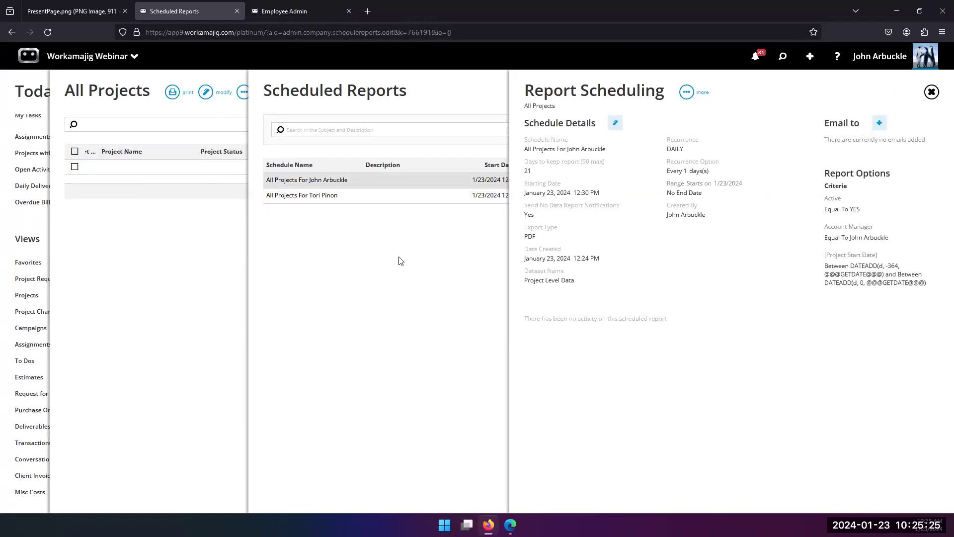
click(374, 197)
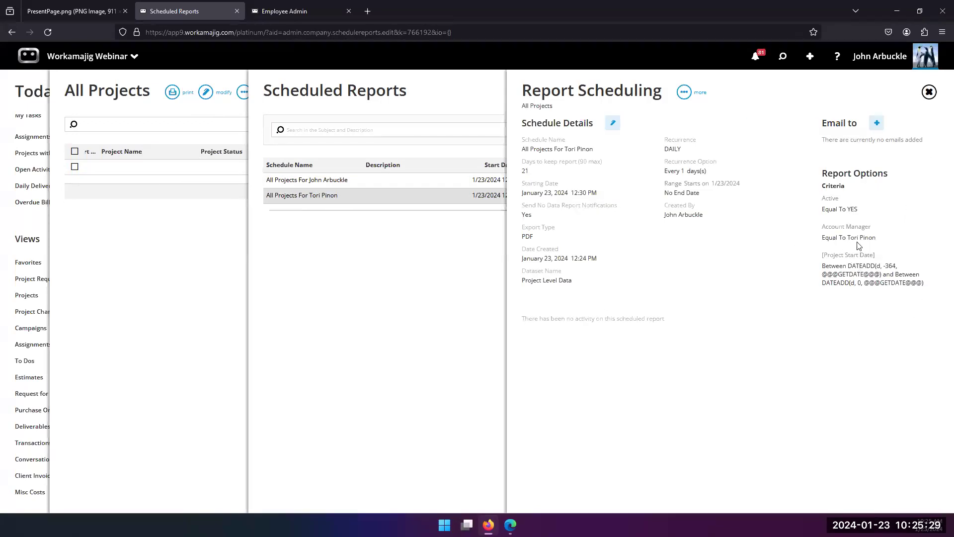
click(324, 208)
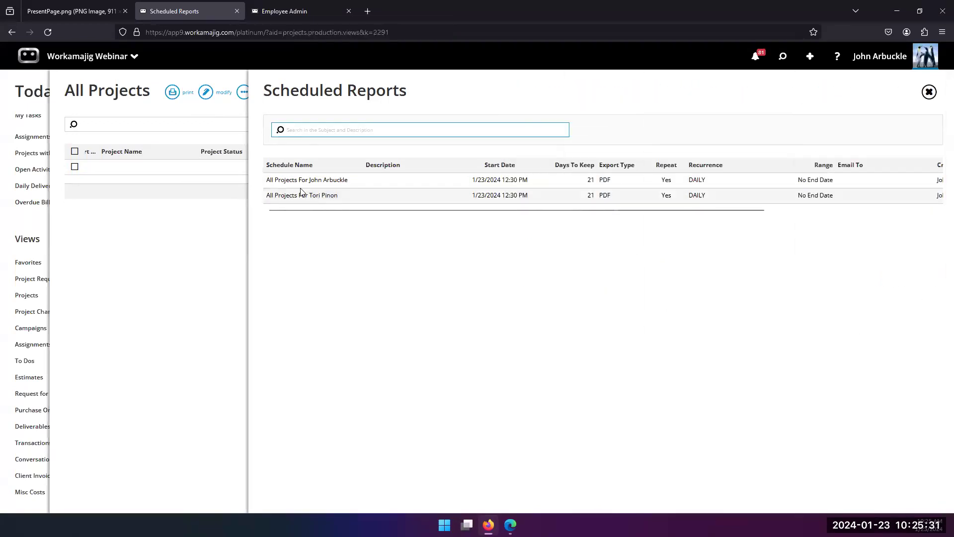
click(320, 194)
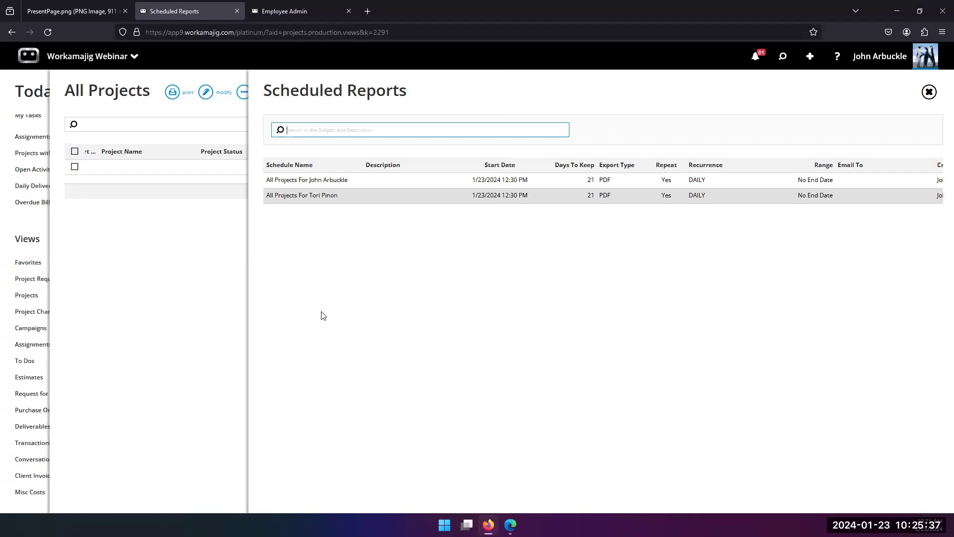
Step: Go back to the Today - Project Manager page and check the webinar agenda in PresentPage.png before returning to Workamajig
click(191, 283)
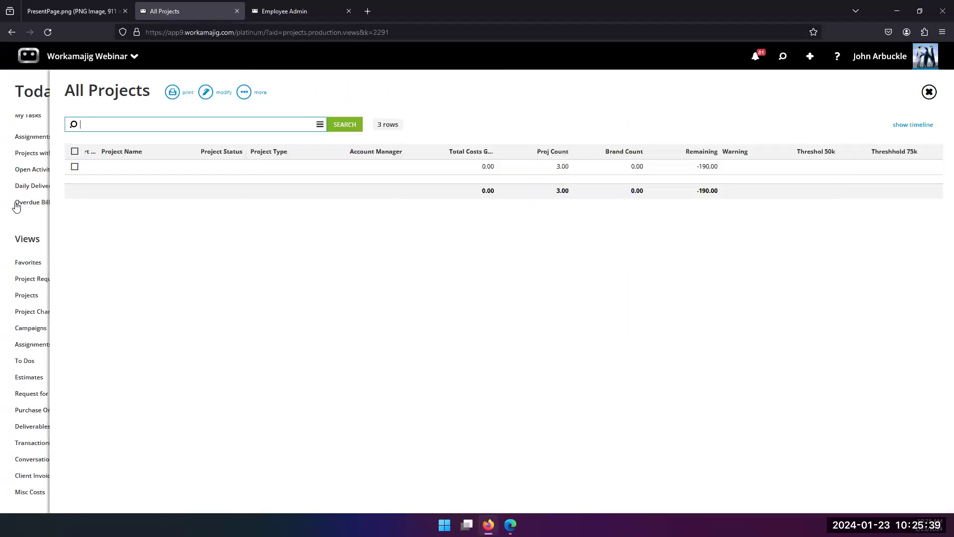
click(26, 218)
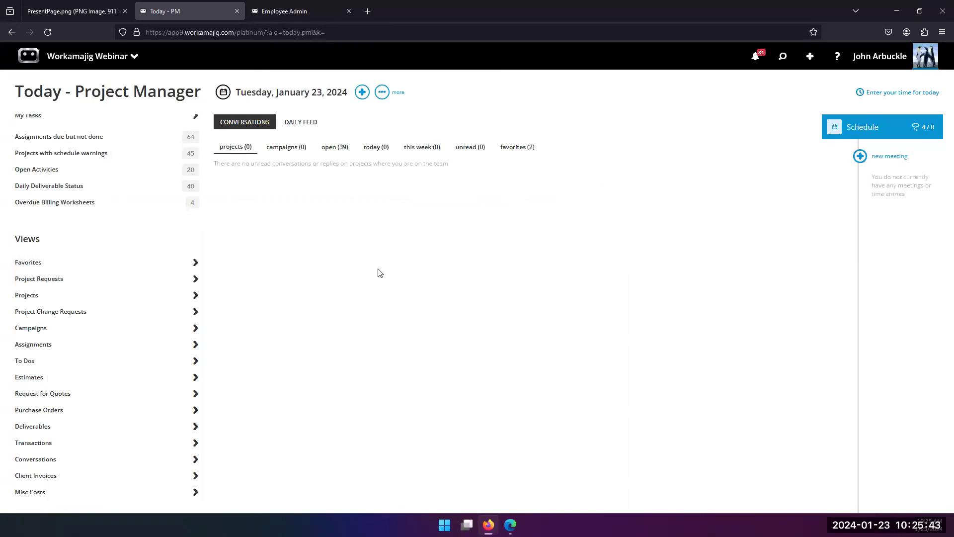
click(63, 11)
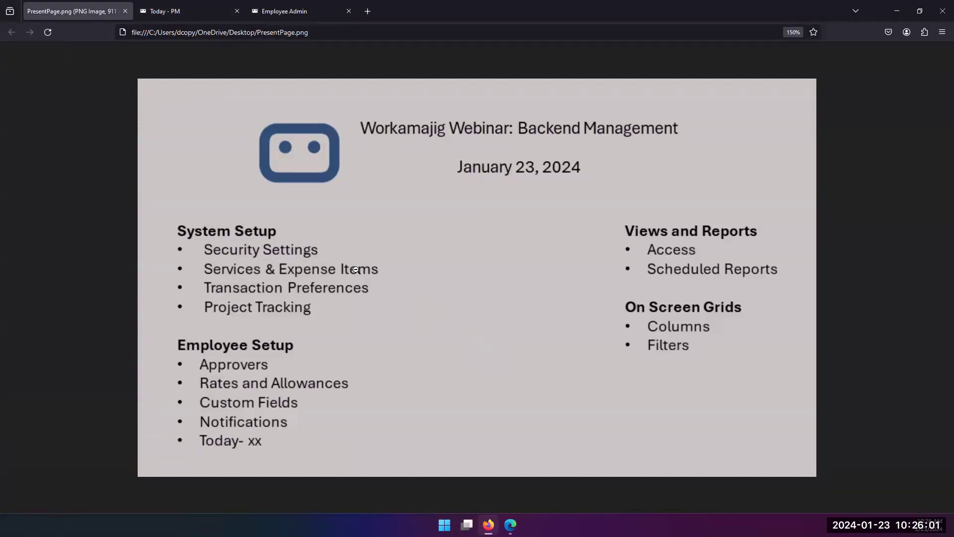
click(195, 15)
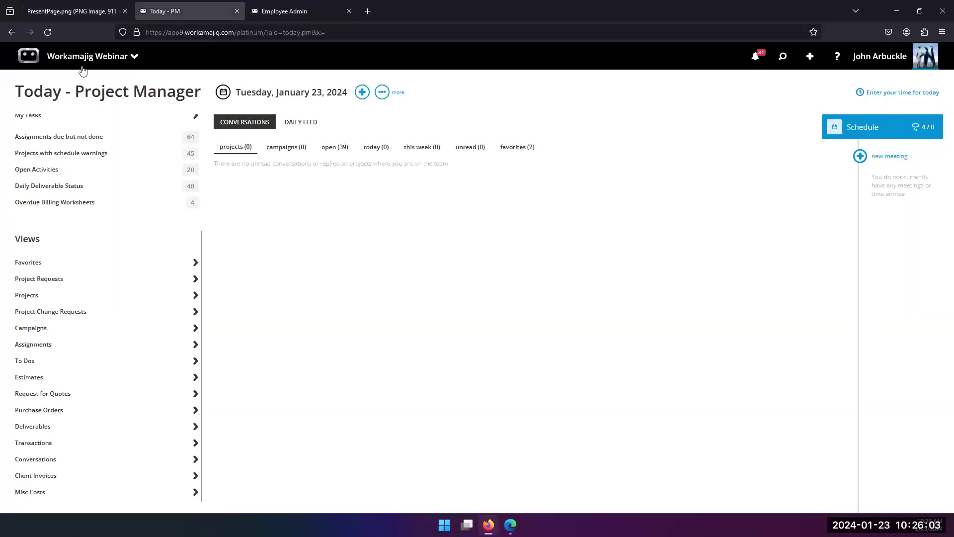
Step: Go to the salesperson's Companies page, run the Vendor Listing view's search, and close the view
click(91, 52)
click(172, 102)
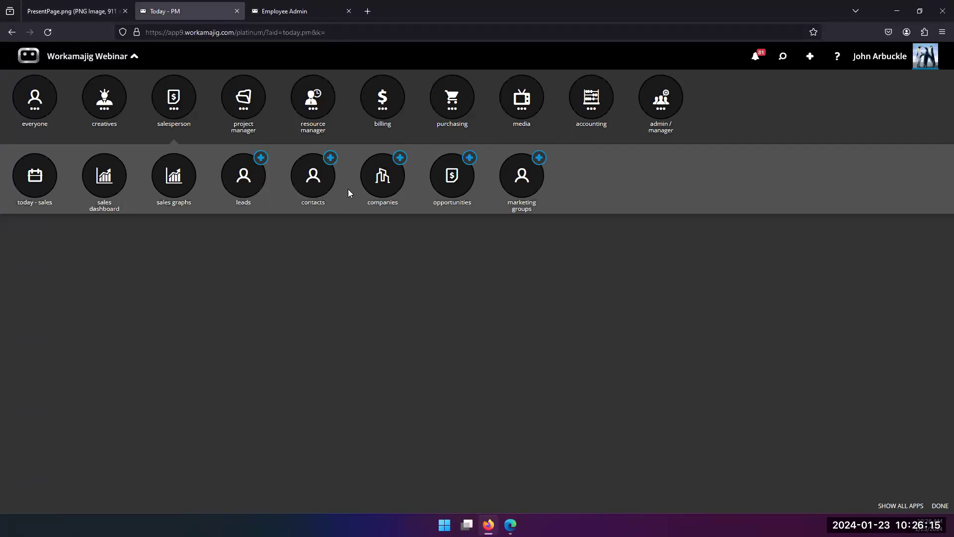
click(377, 185)
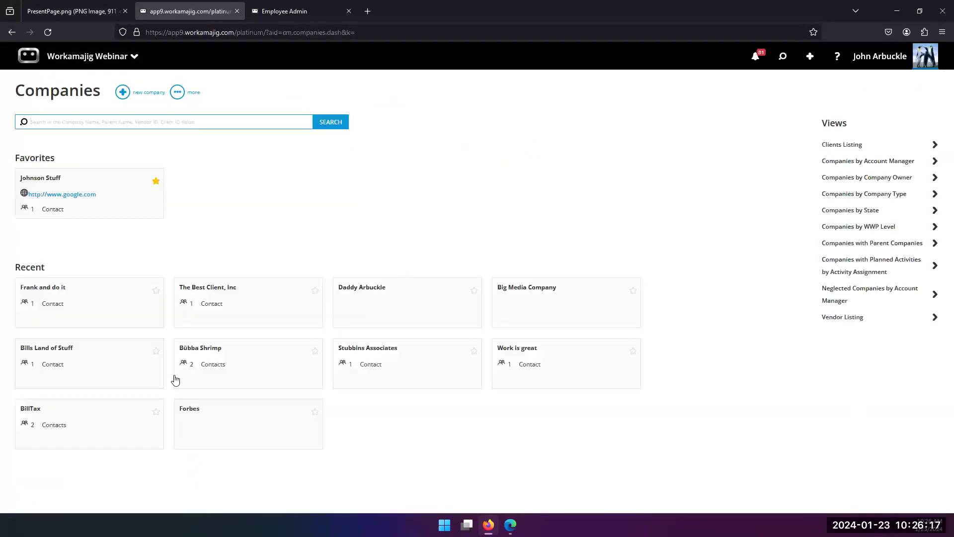
click(848, 318)
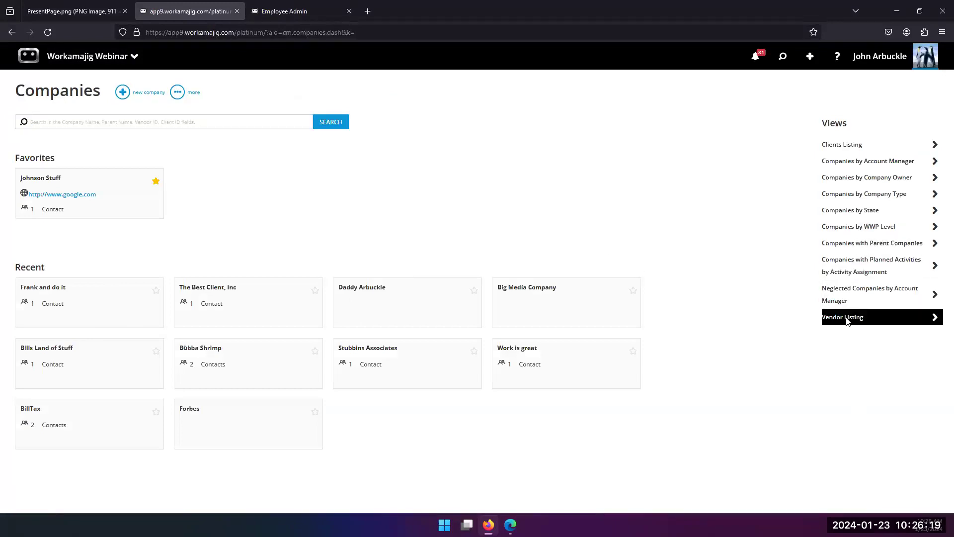
click(345, 125)
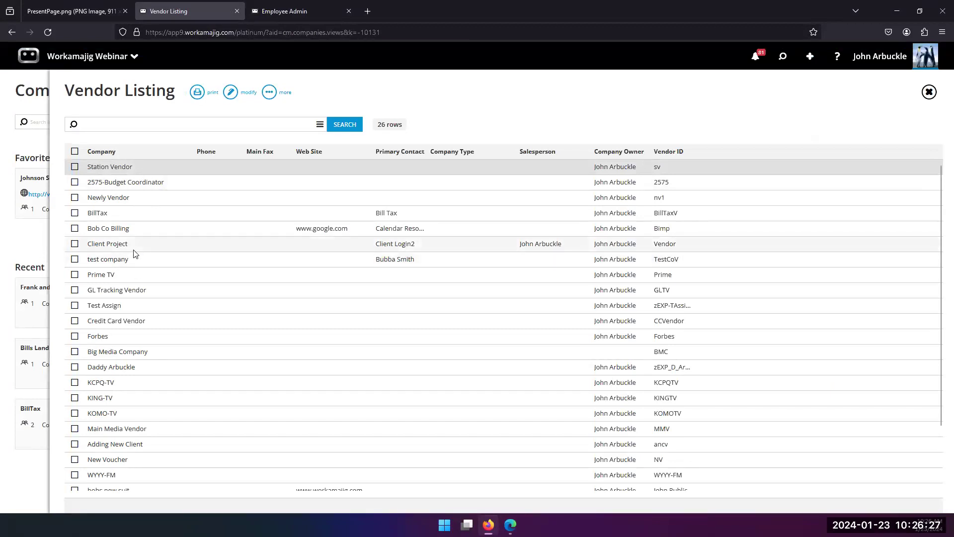
click(44, 253)
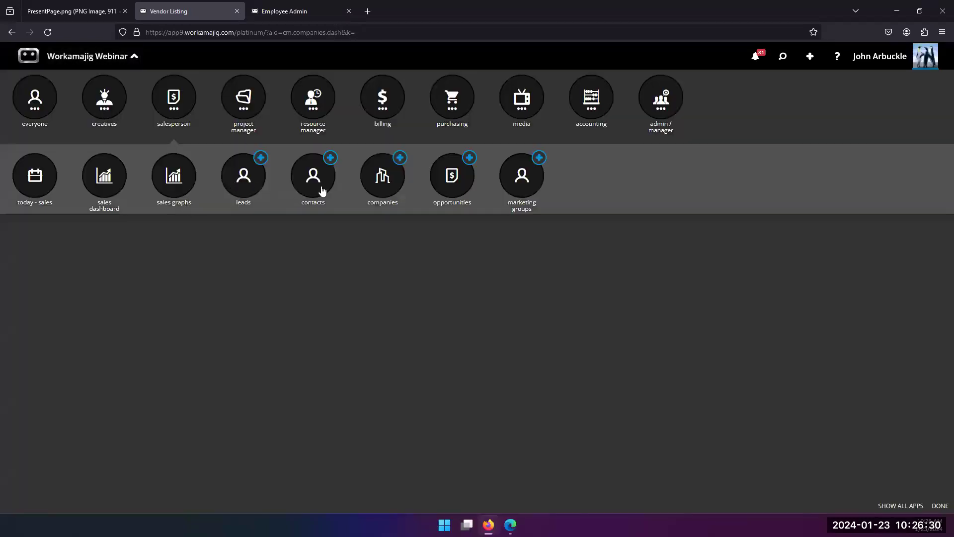
Step: Go to the salesperson's Contacts page and show the security controls in the contact settings of the test company contact
click(320, 192)
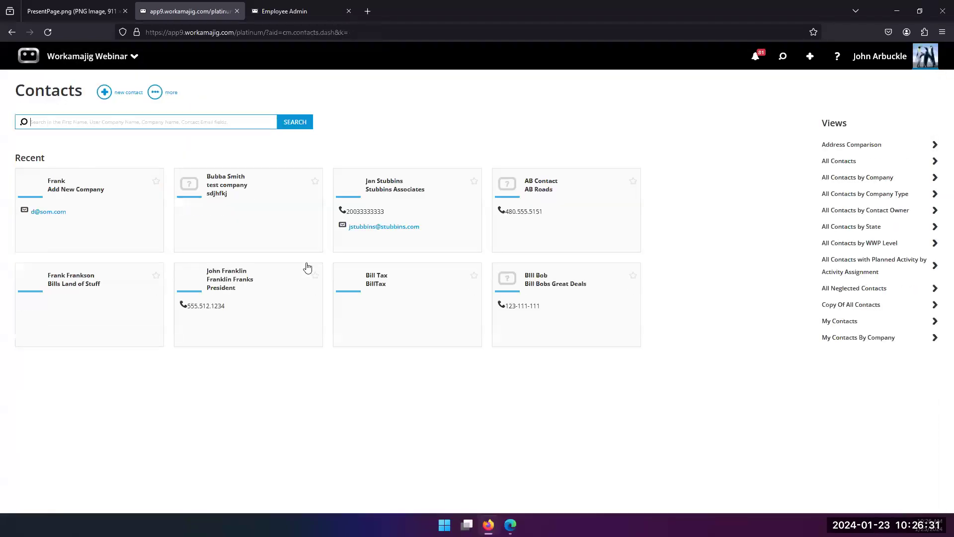
click(241, 219)
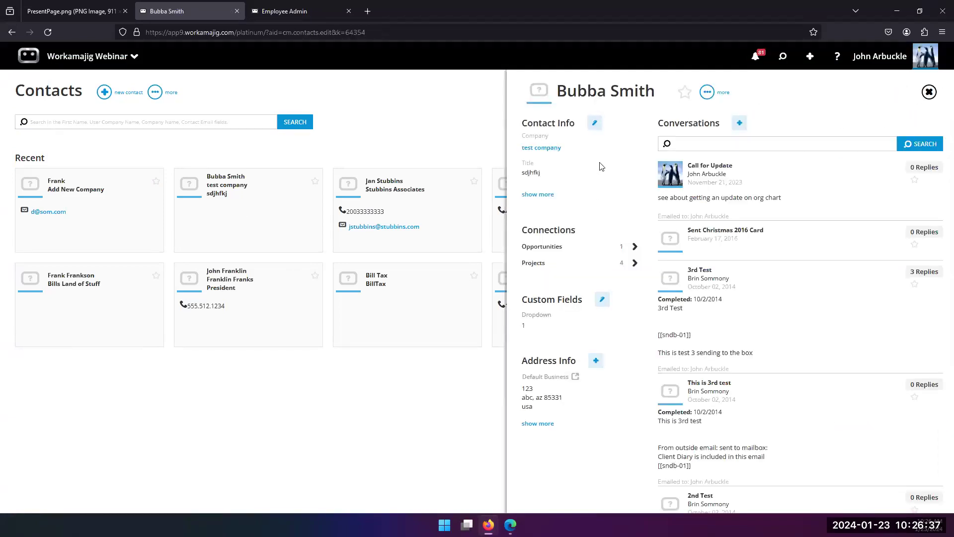
click(708, 93)
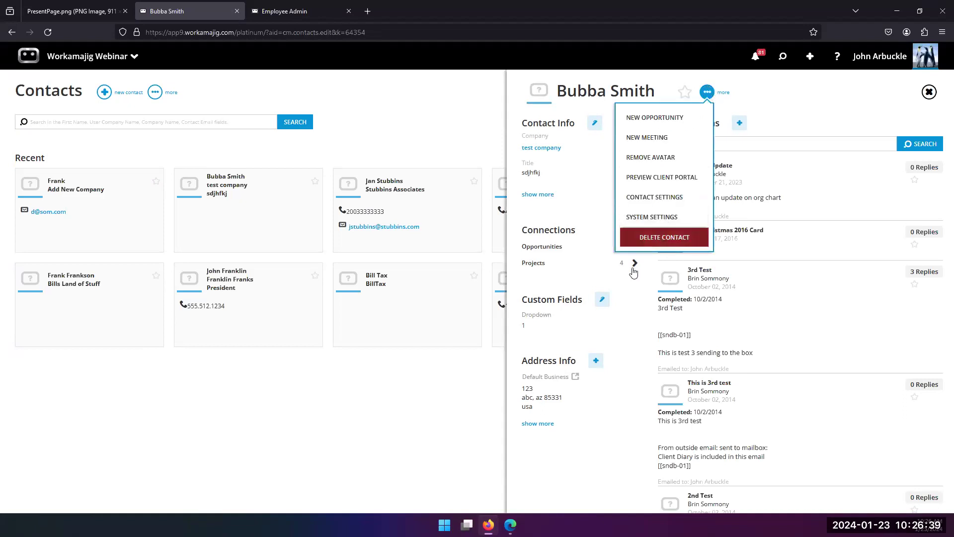
click(641, 199)
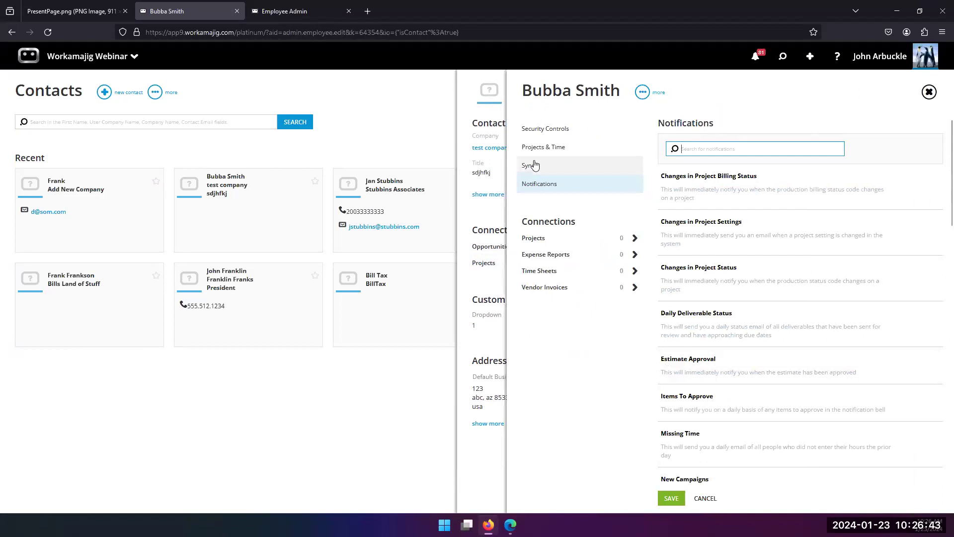
click(559, 130)
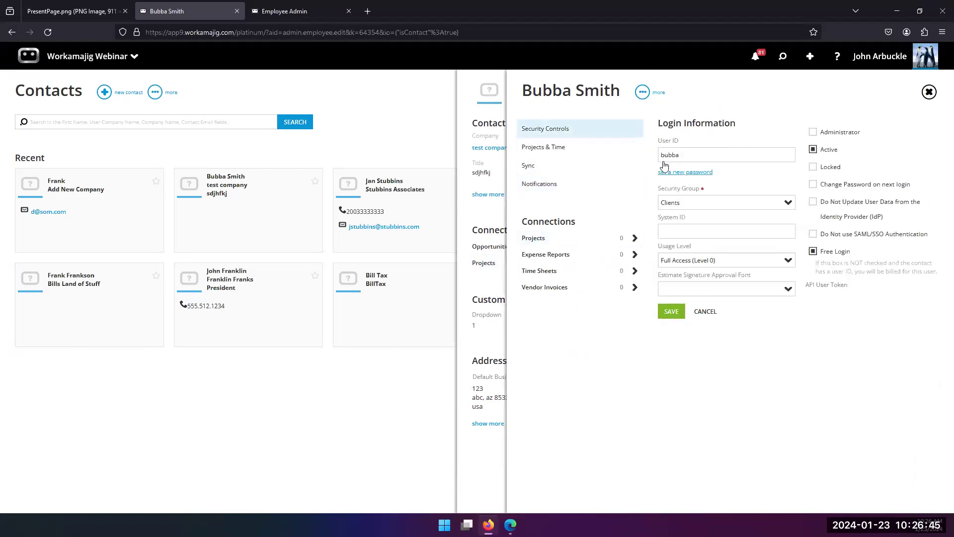
Step: Review the available security groups for the contact's login, keep Clients selected, and return to the contact record
click(690, 204)
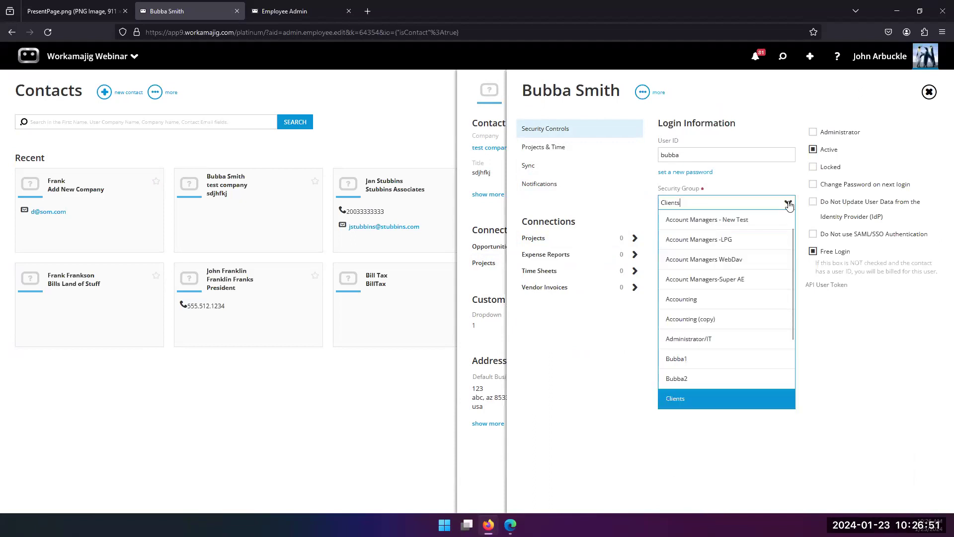
scroll(676, 338, down, 3)
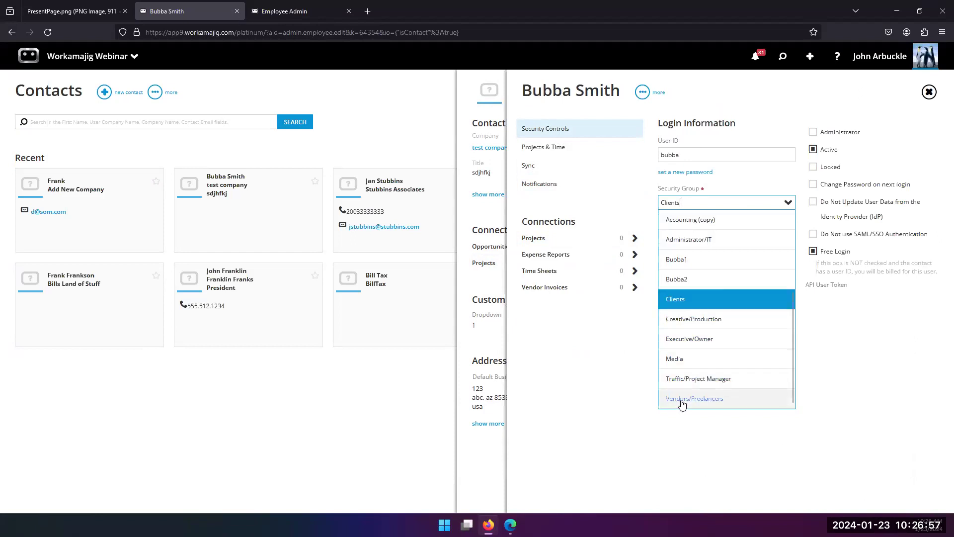
click(684, 300)
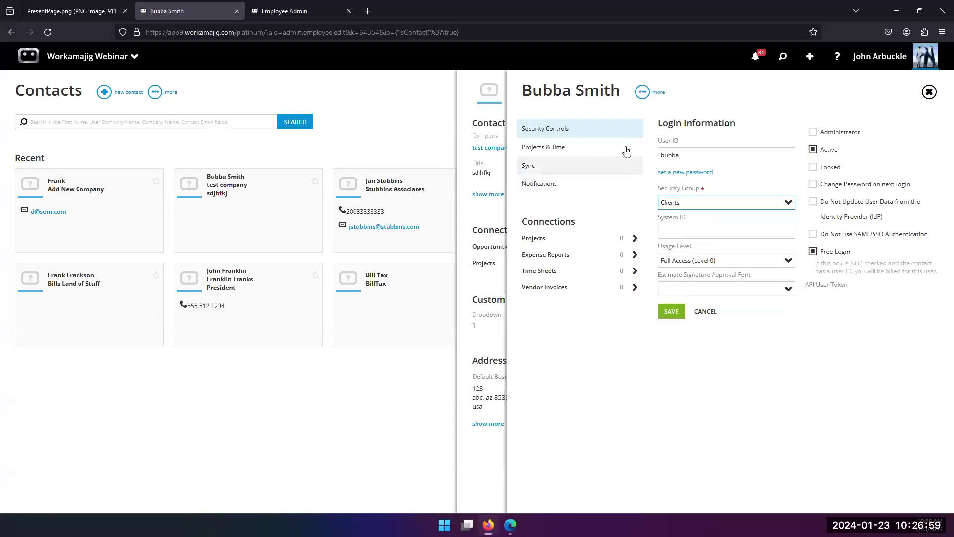
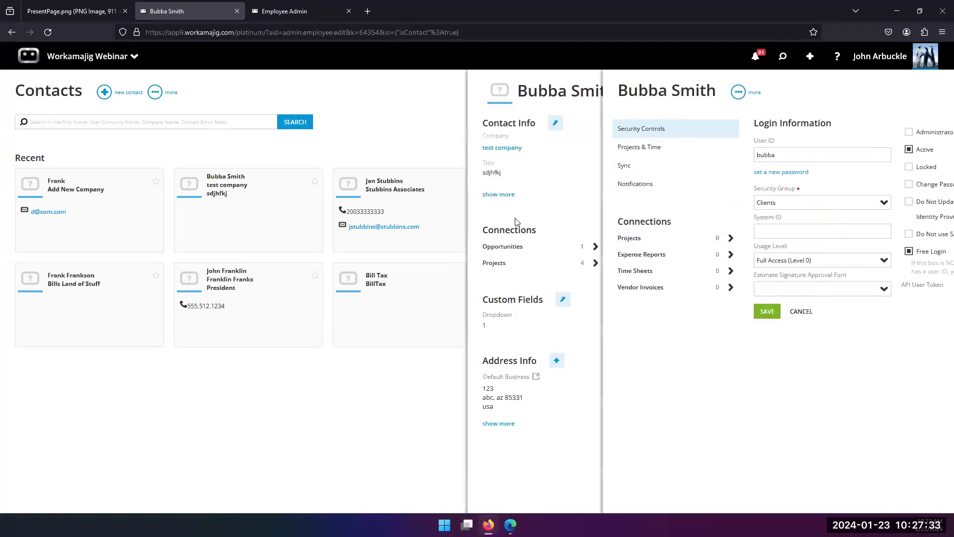
click(497, 214)
Step: Preview the contact's client portal, review the Company Defaults in its system settings from dashboard to invoice details, and close the settings
click(707, 92)
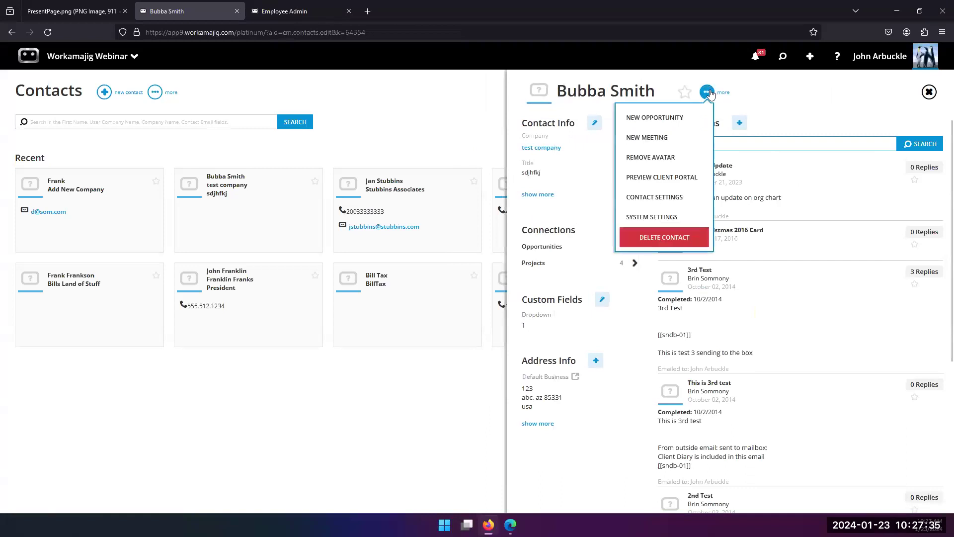
click(670, 179)
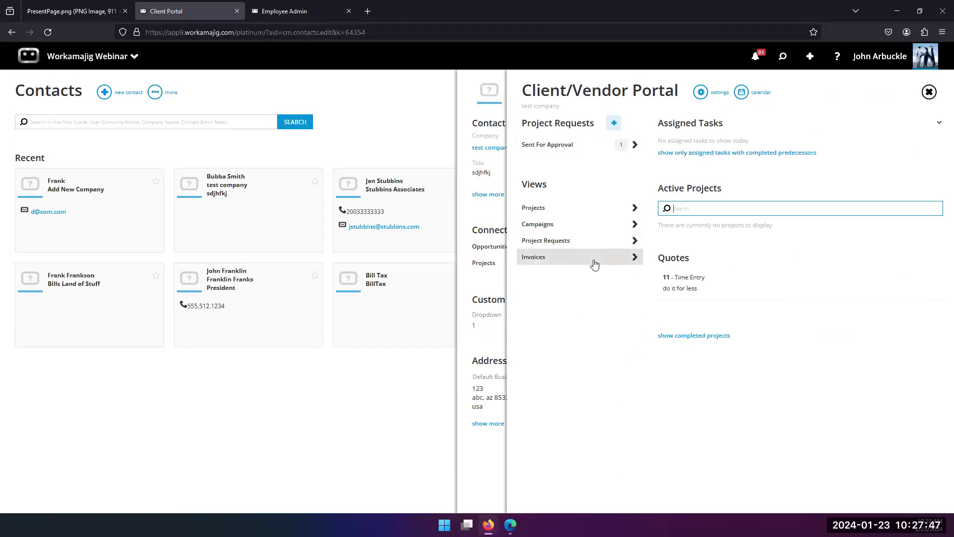
click(700, 92)
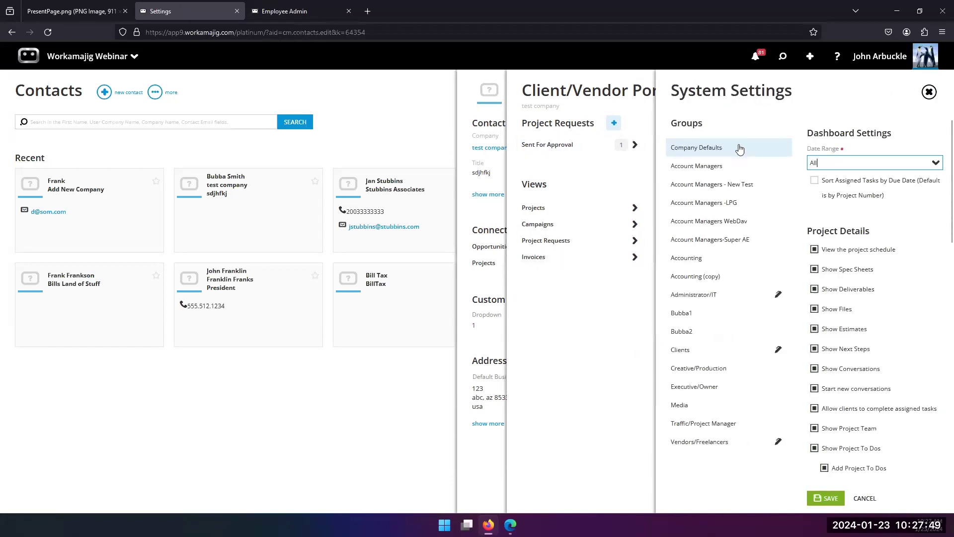
scroll(839, 248, down, 1)
scroll(839, 238, down, 6)
scroll(839, 238, down, 6)
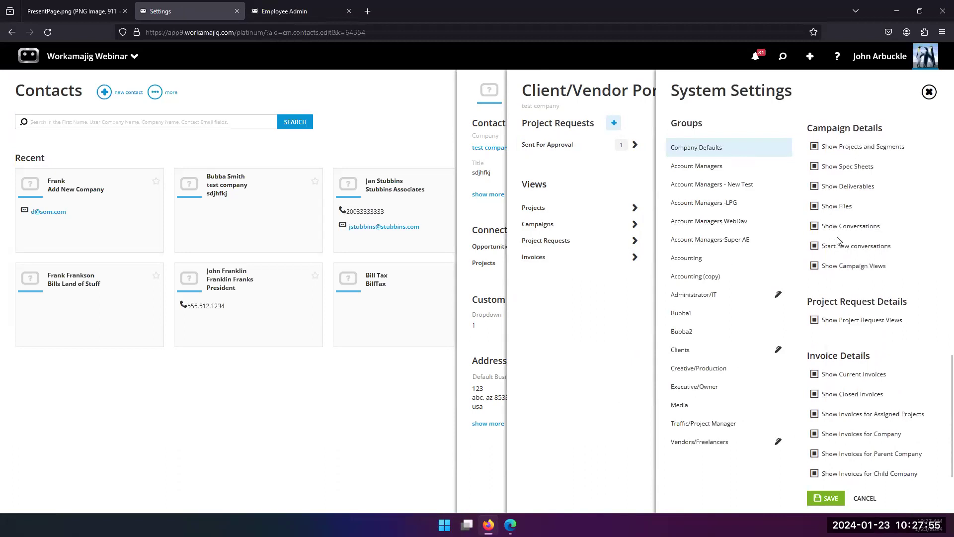
scroll(840, 249, up, 12)
scroll(845, 303, up, 2)
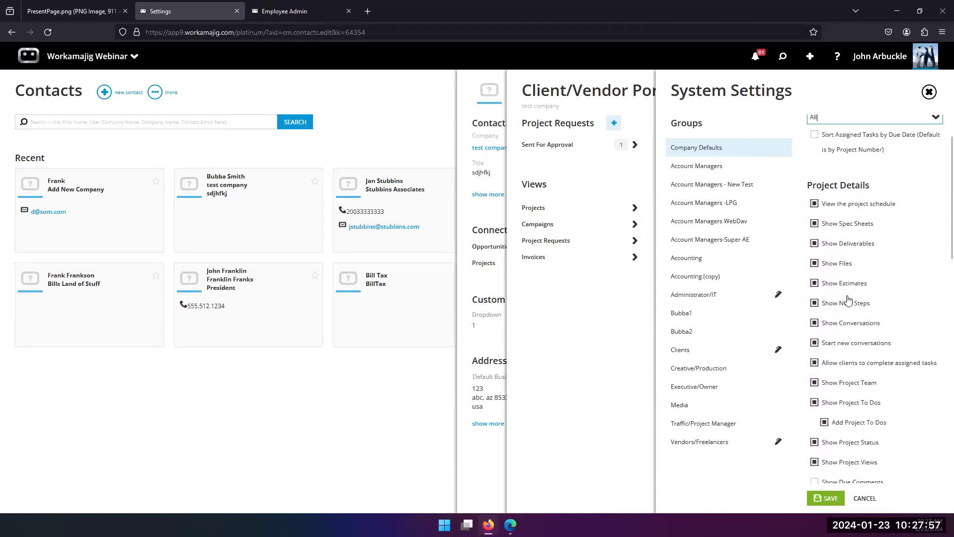
click(928, 93)
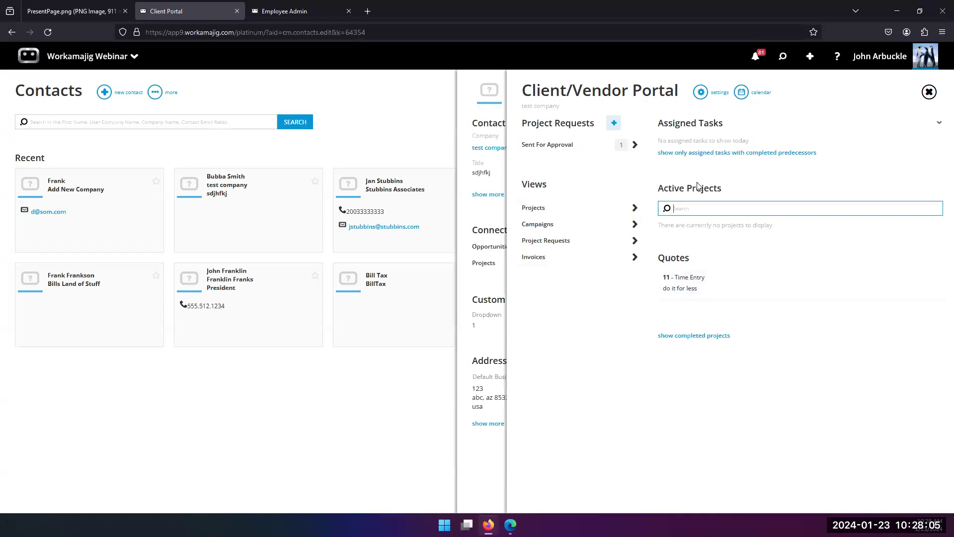
Step: Show the portal's completed projects, view the To Dos of project 10-CP-0002 fall splash page, and return to the portal
click(708, 337)
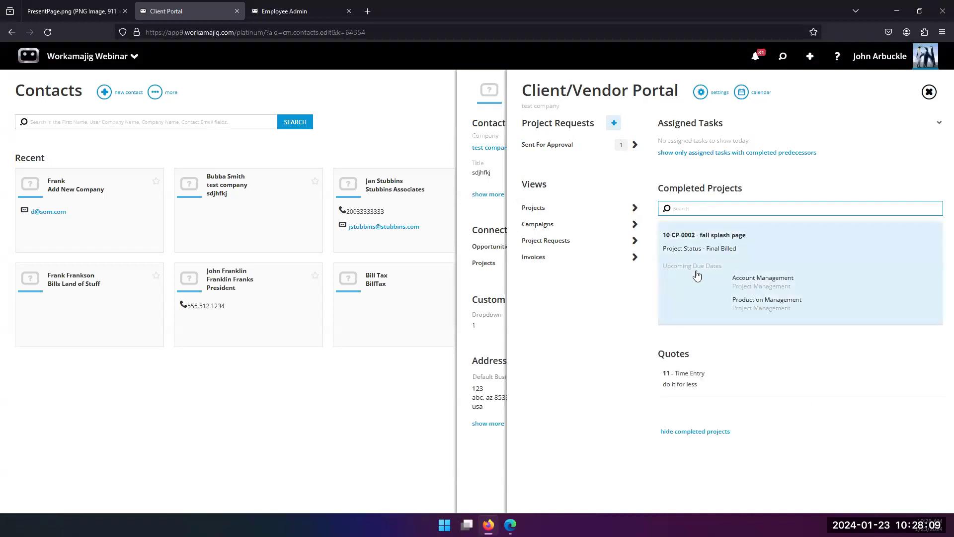
click(697, 276)
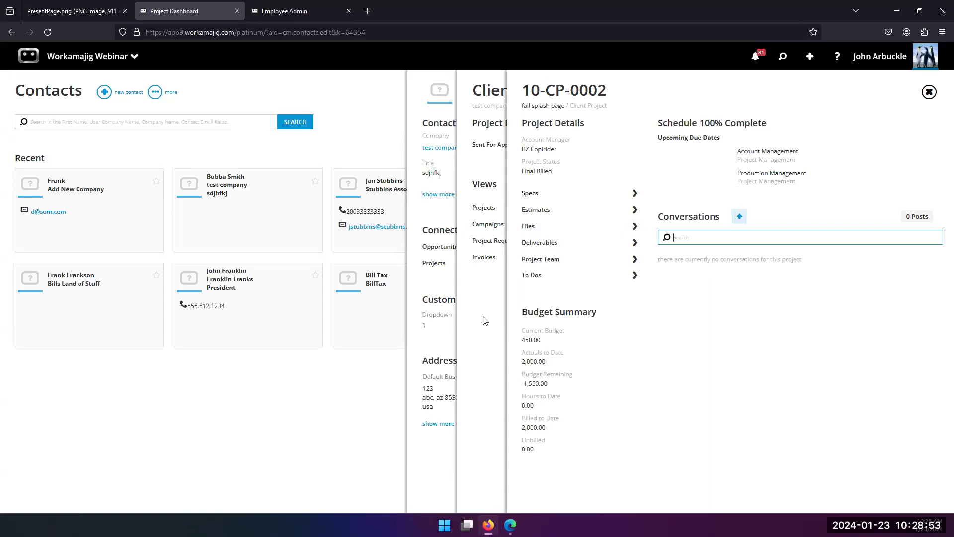
click(544, 275)
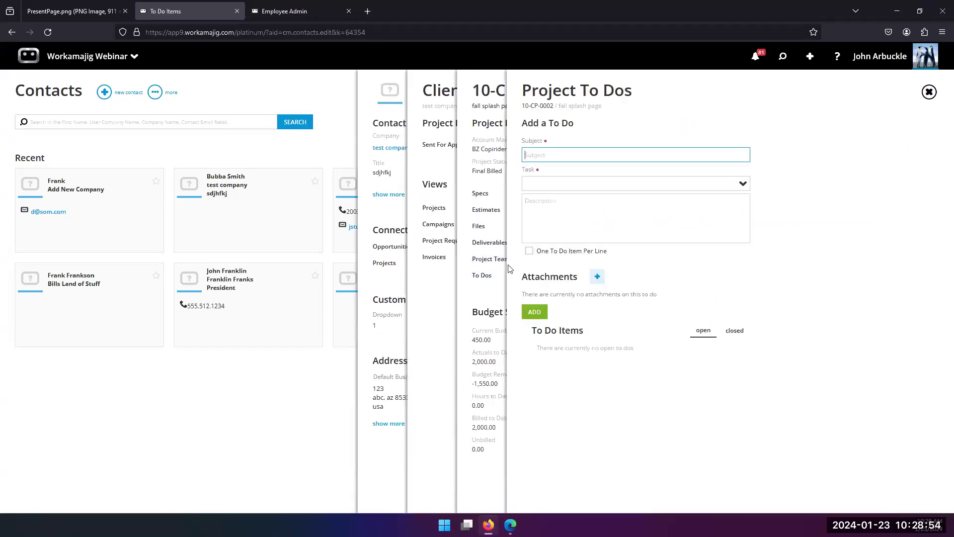
click(492, 297)
click(485, 308)
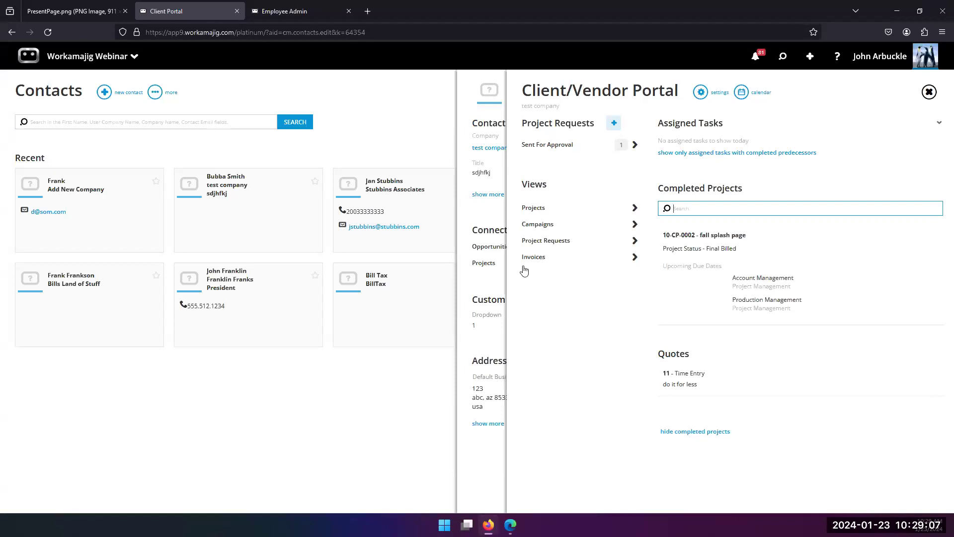
click(253, 304)
click(252, 304)
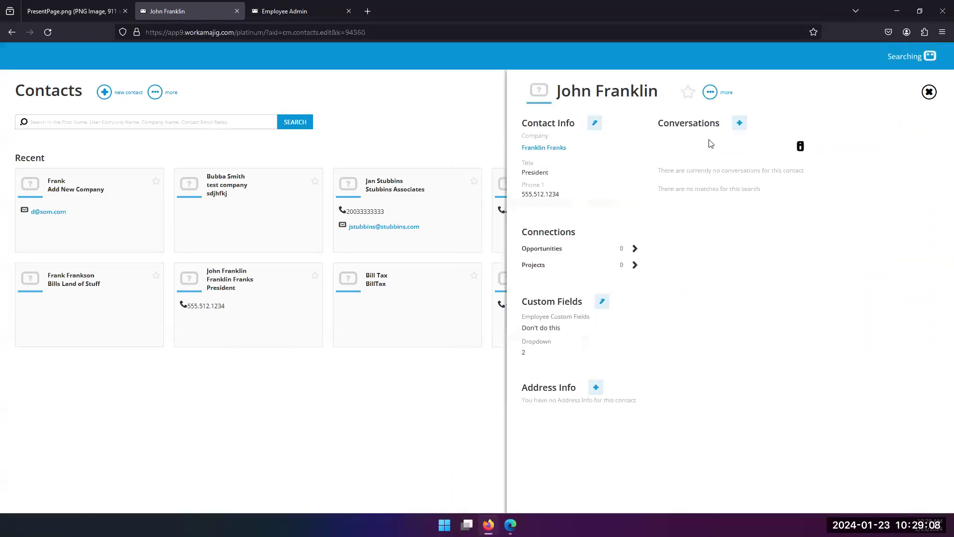
click(710, 92)
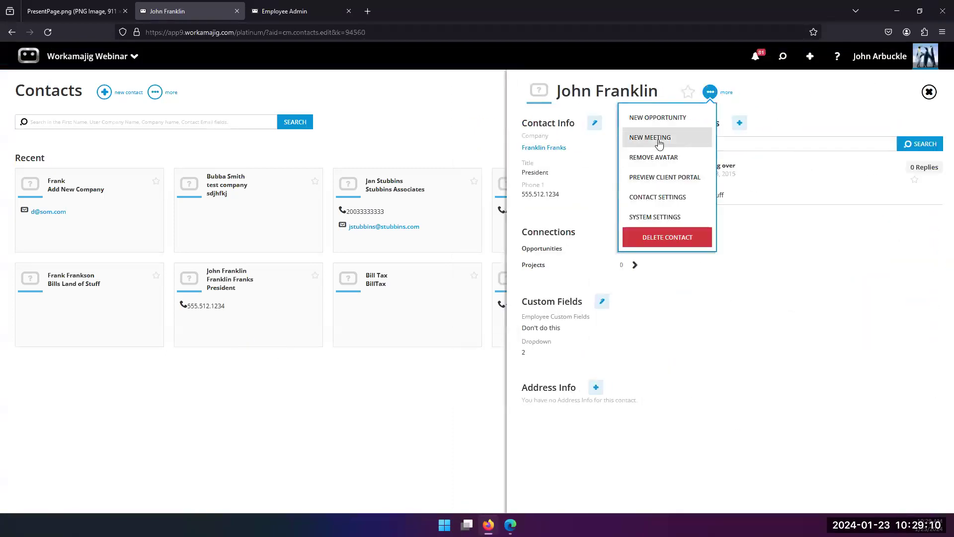
click(676, 178)
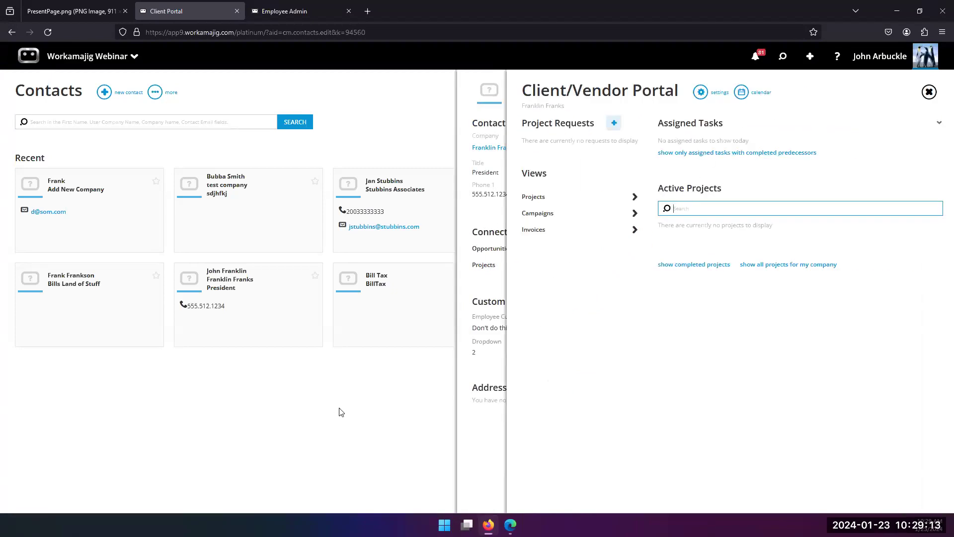
click(410, 401)
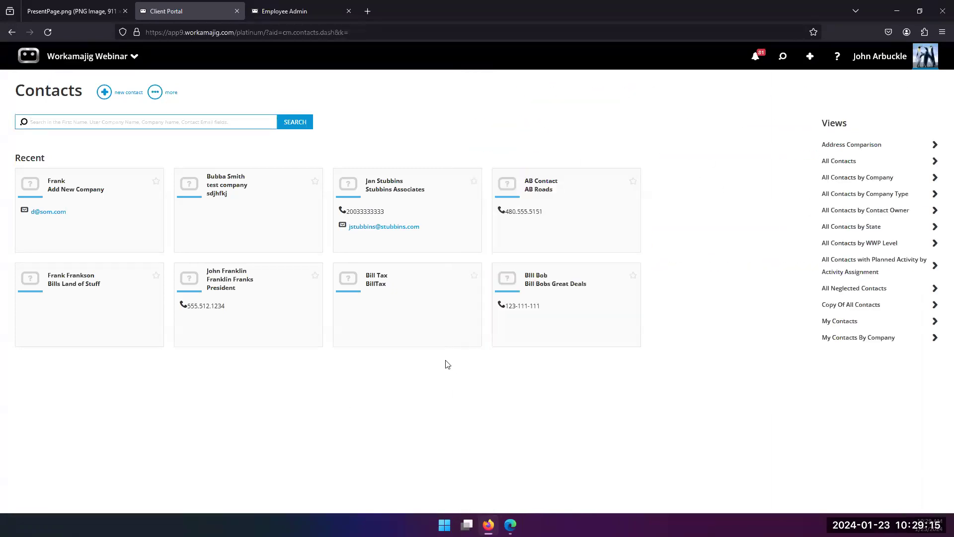
Step: Preview the client portal of the Bill Bobs Great Deals contact and return to the Contacts page
click(561, 319)
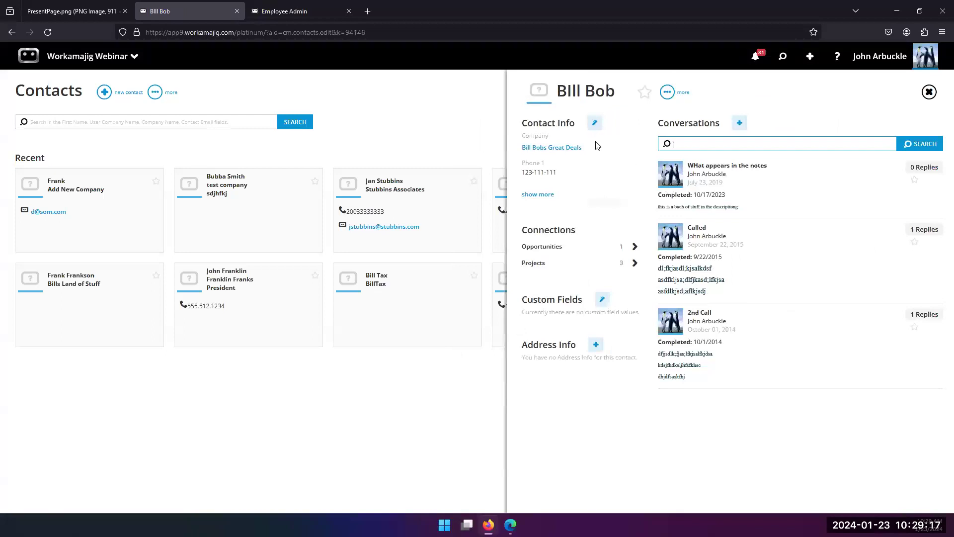
click(667, 92)
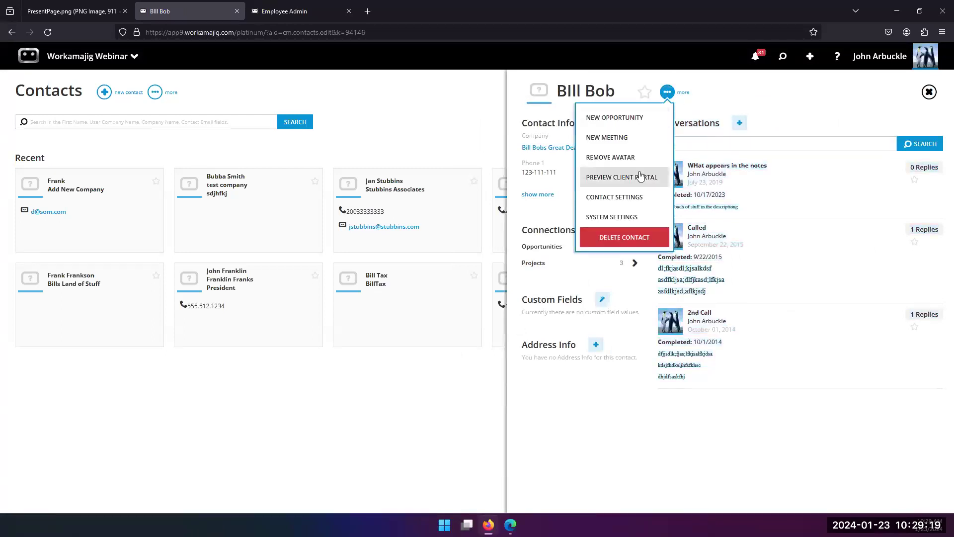
click(638, 186)
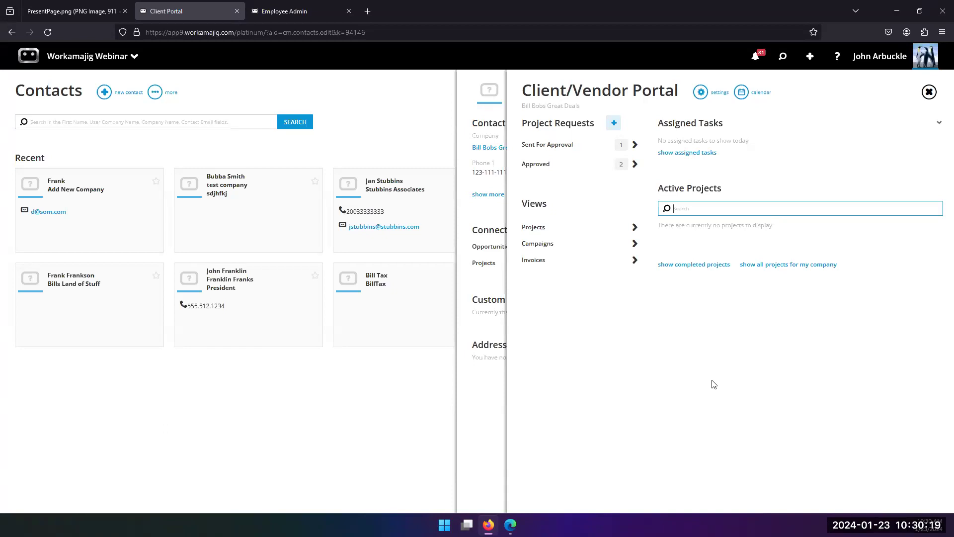
click(222, 93)
Step: Run the All Contacts view's search and create a report schedule for the view
click(835, 160)
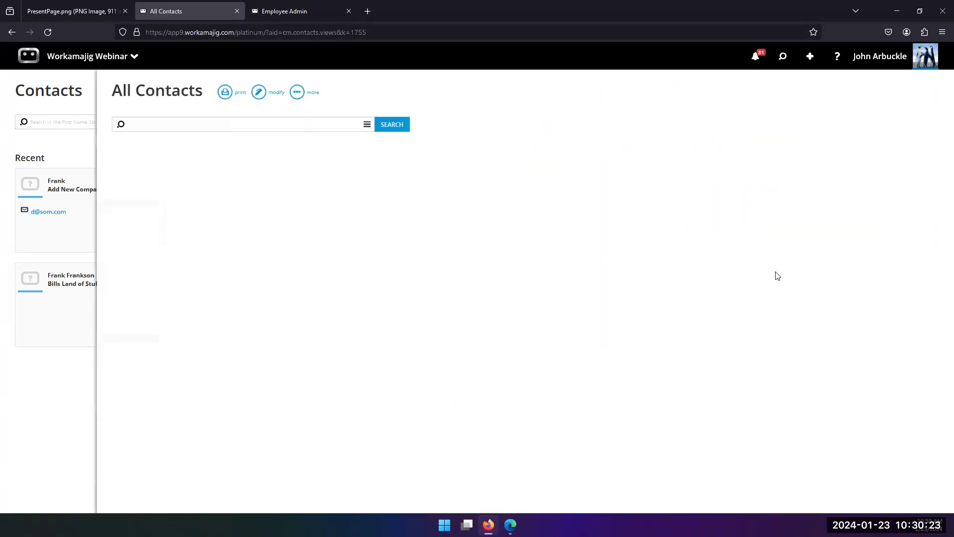
click(353, 125)
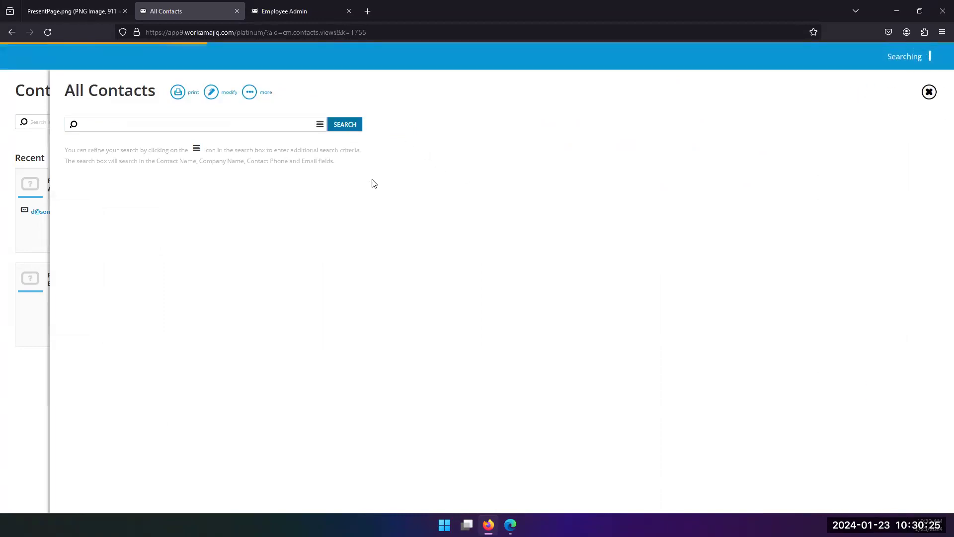
click(250, 92)
click(214, 132)
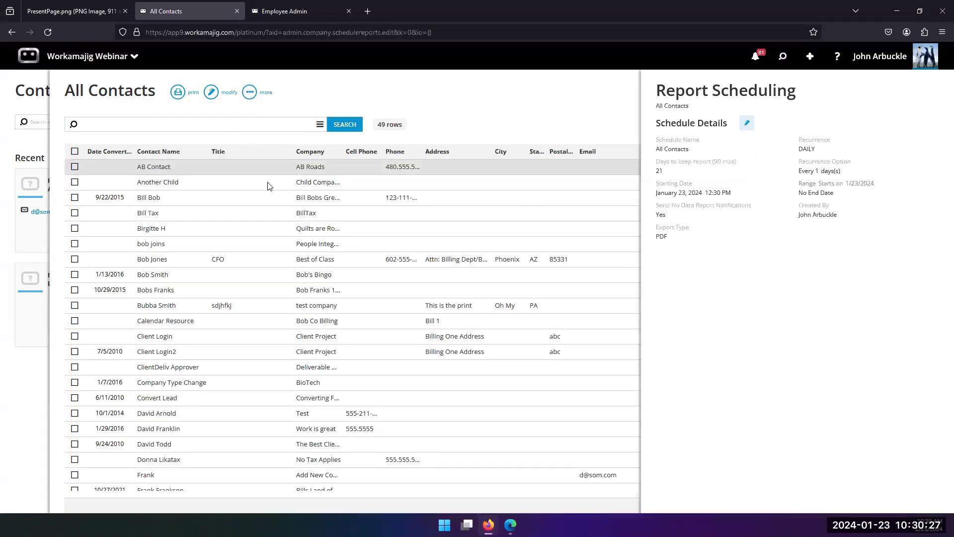
Step: Add the three contacts listed just above Calendar Resource as e-mail recipients of the All Contacts report schedule
click(874, 124)
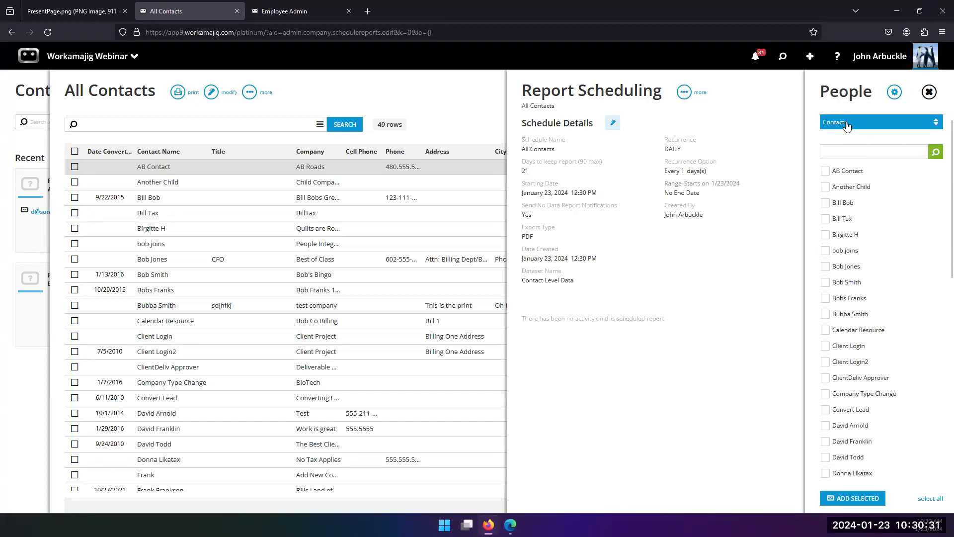
click(825, 283)
click(825, 298)
click(825, 314)
click(851, 498)
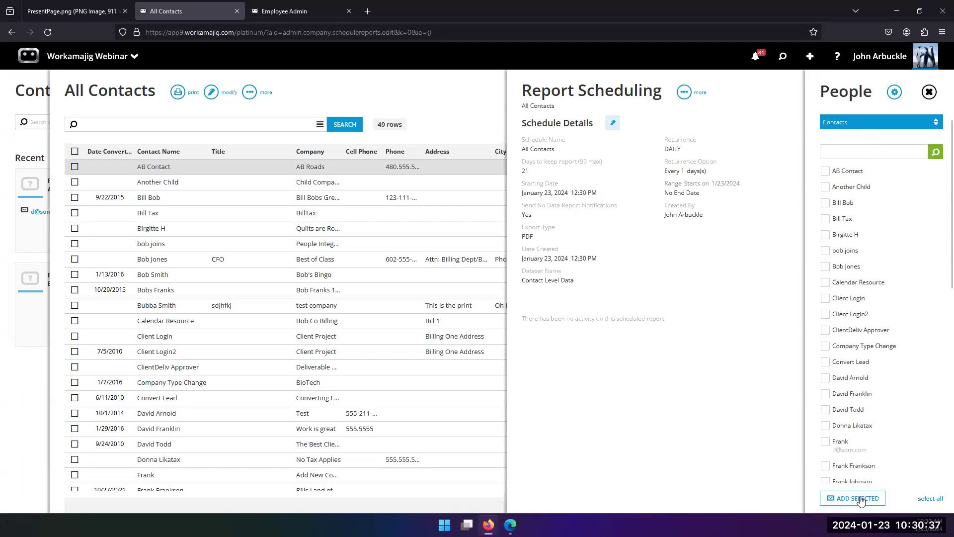
click(929, 92)
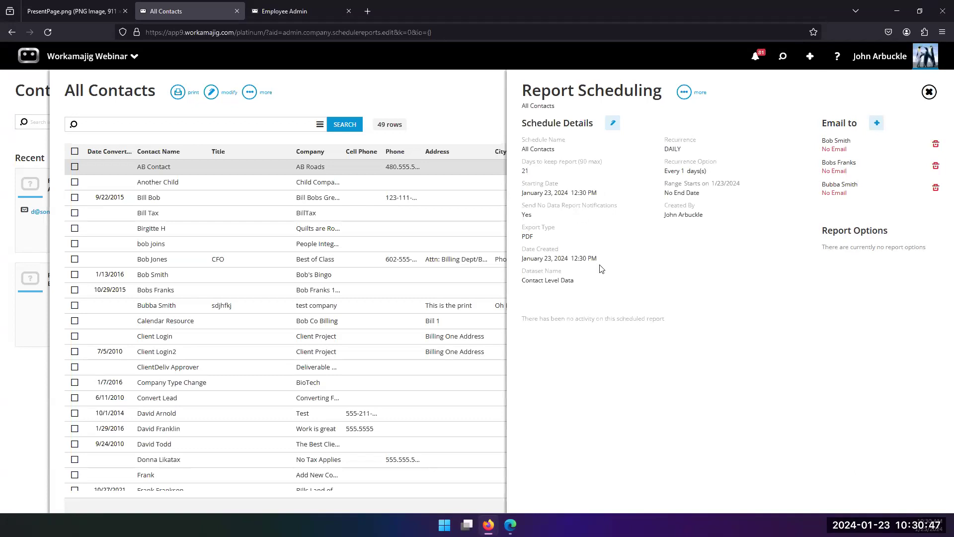
Step: Go back to the salesperson's Contacts page and open the test company contact's record
click(117, 67)
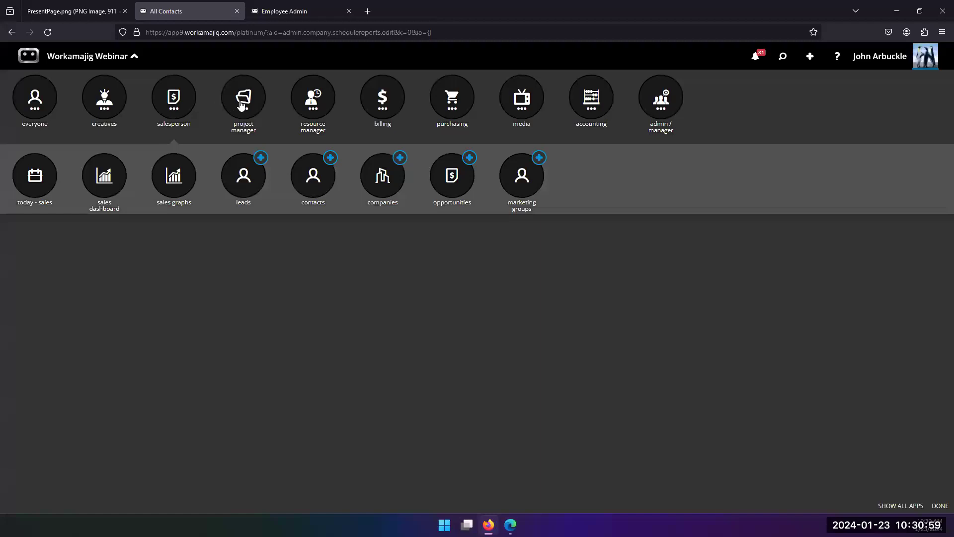
click(181, 102)
click(179, 102)
click(320, 181)
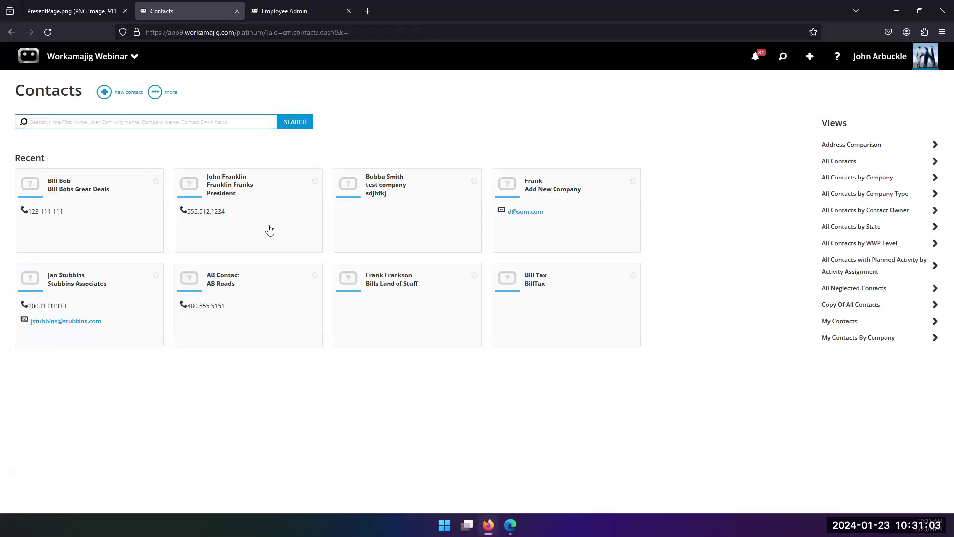
click(386, 226)
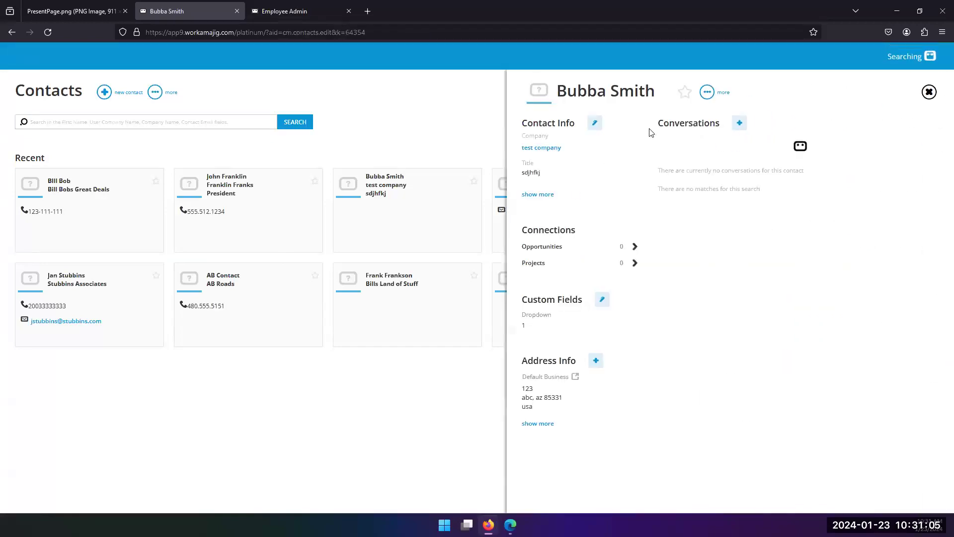
Step: Preview the test company contact's client portal, run the All Projects By Client view's search, and return to the portal
click(706, 94)
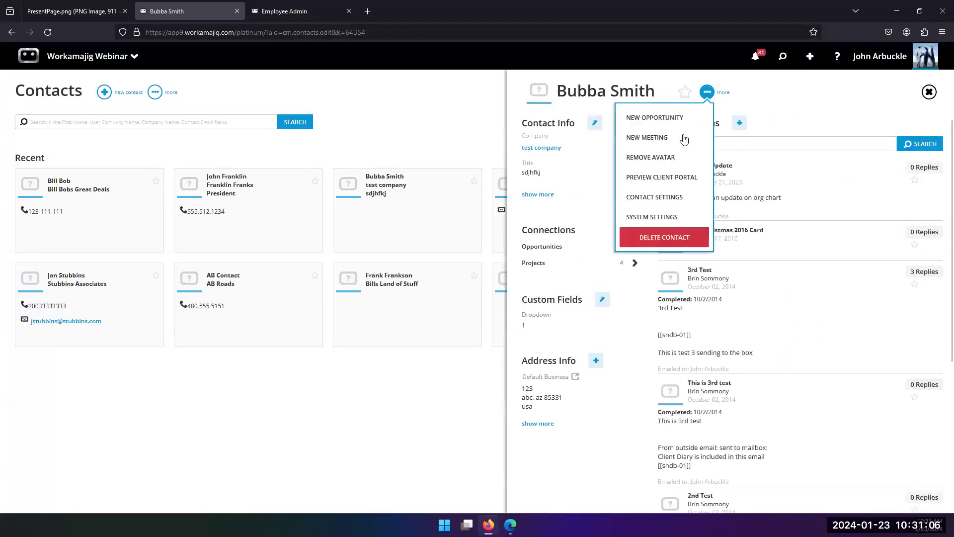
click(663, 181)
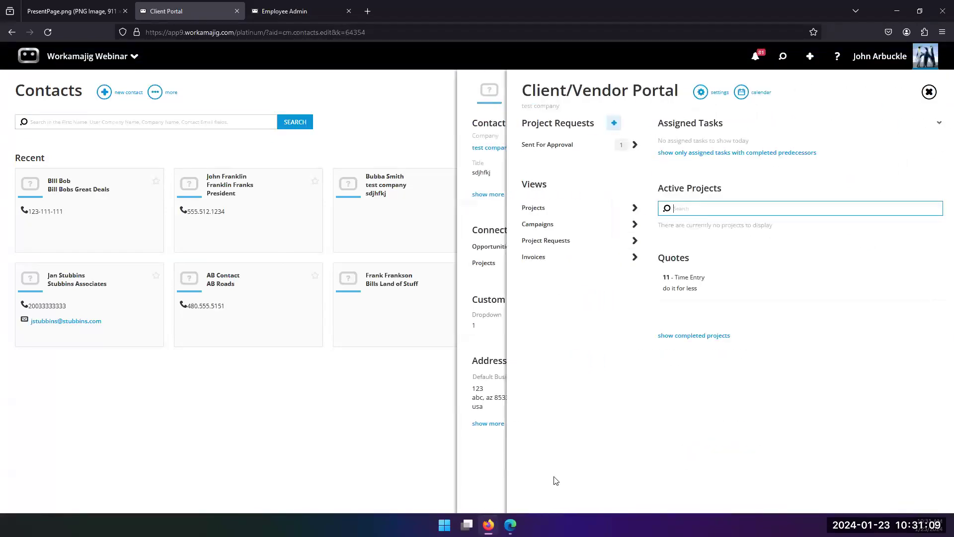
click(555, 215)
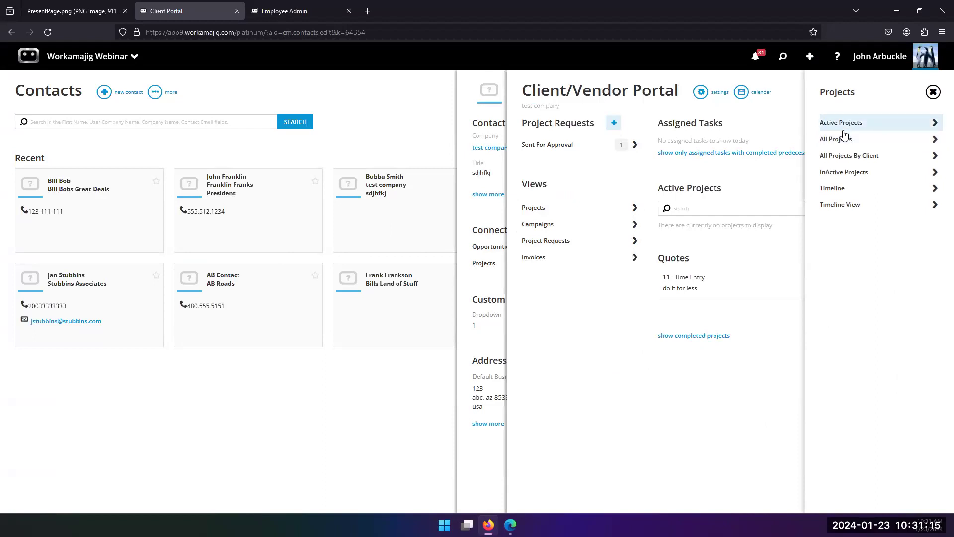
click(850, 156)
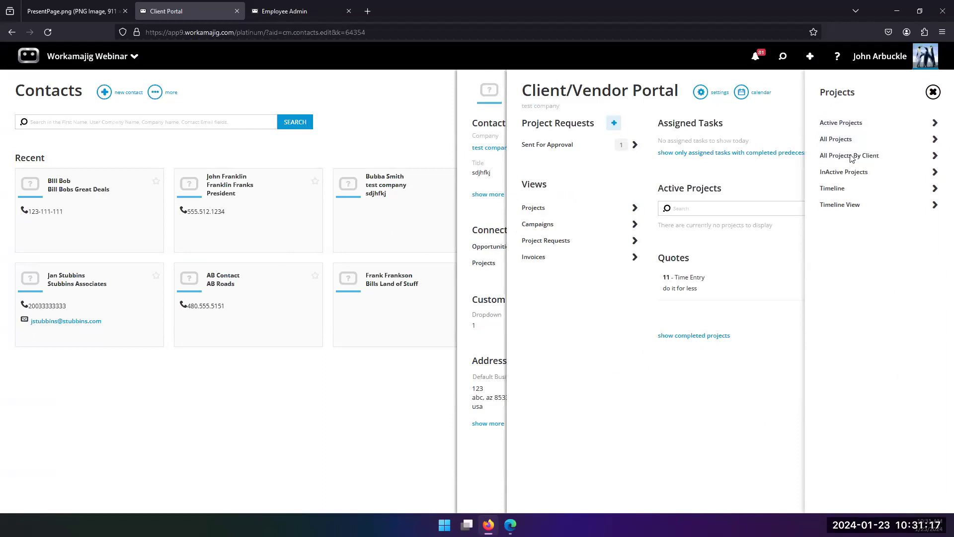
click(437, 125)
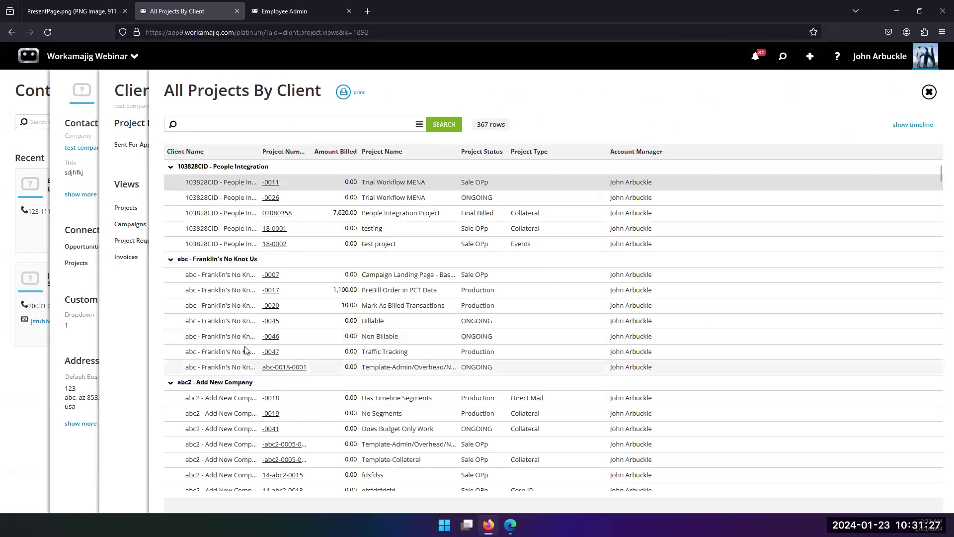
click(134, 289)
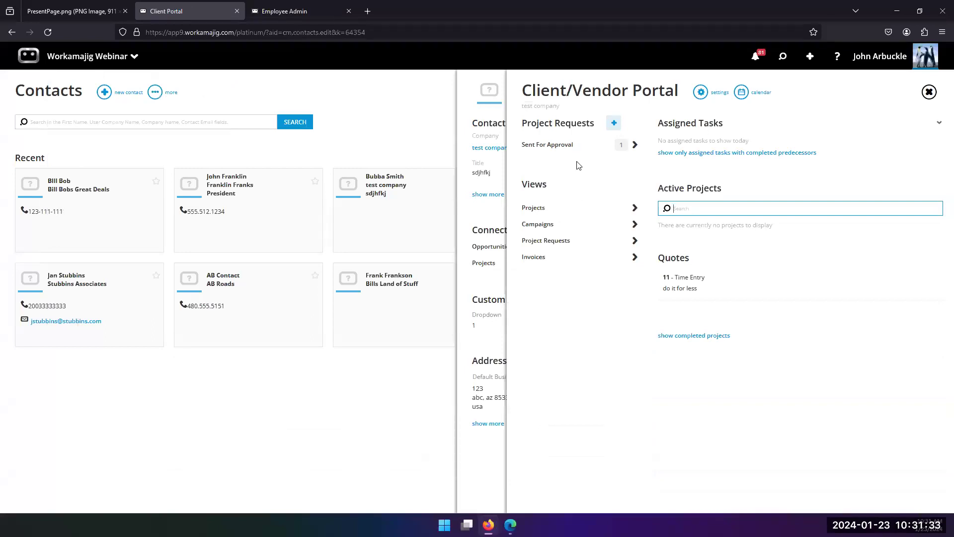
Step: View the All Projects list in the client portal and return to the Contacts page
click(571, 210)
click(835, 141)
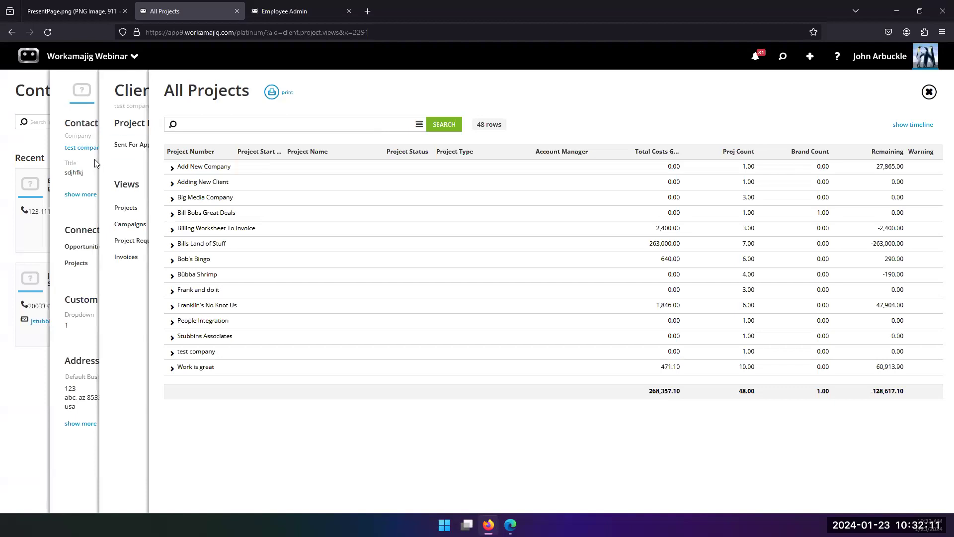
click(82, 123)
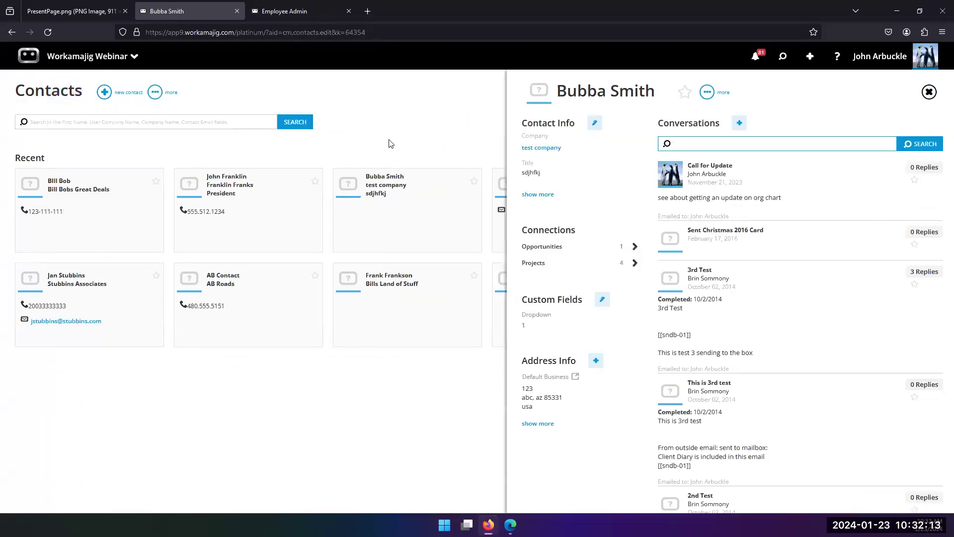
key(Escape)
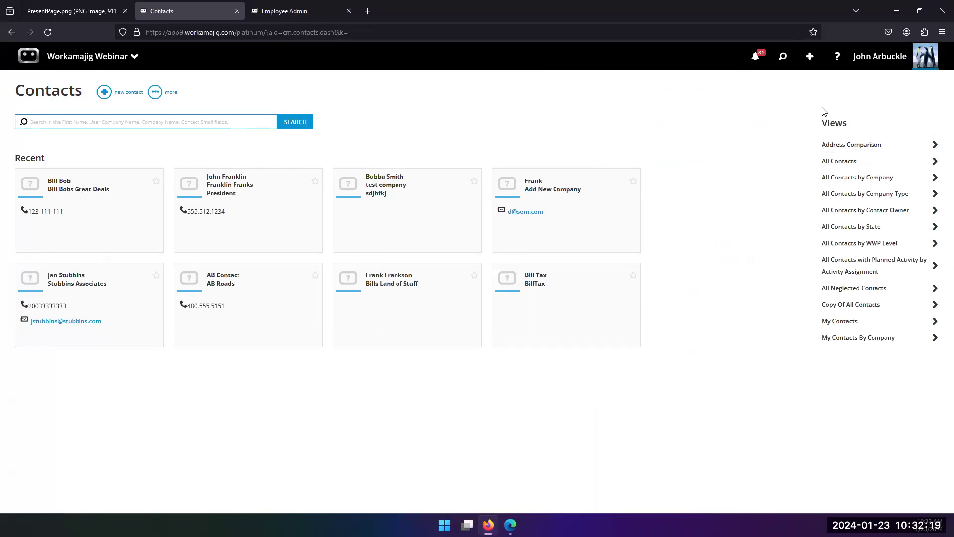
Step: Review the global search's system settings for the Company Defaults group's application sections, then close the settings and search
click(783, 56)
click(746, 92)
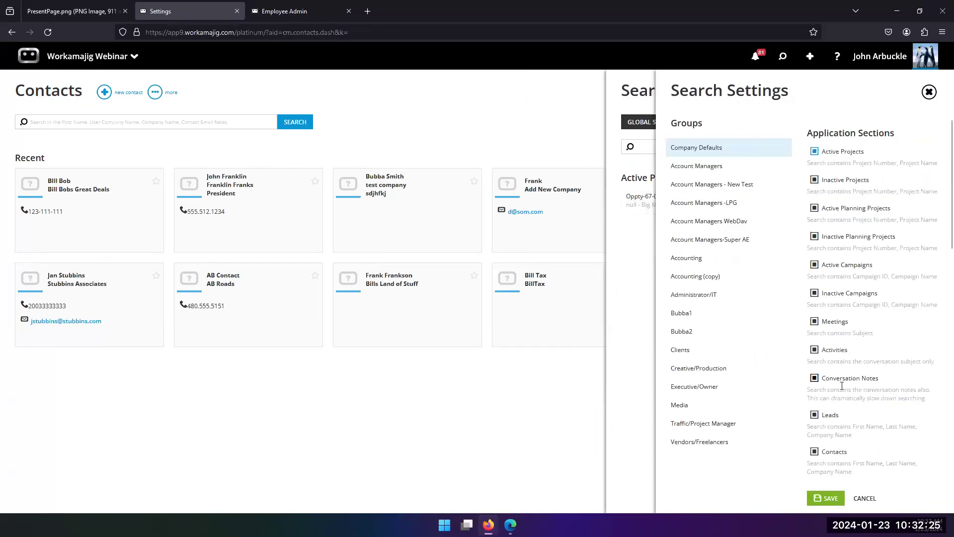
scroll(850, 383, down, 10)
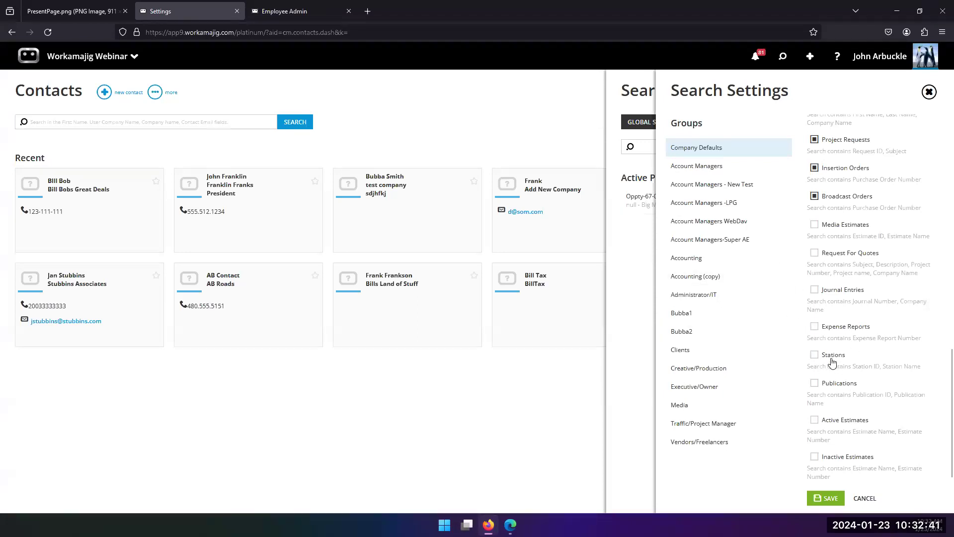
scroll(815, 328, up, 5)
click(633, 235)
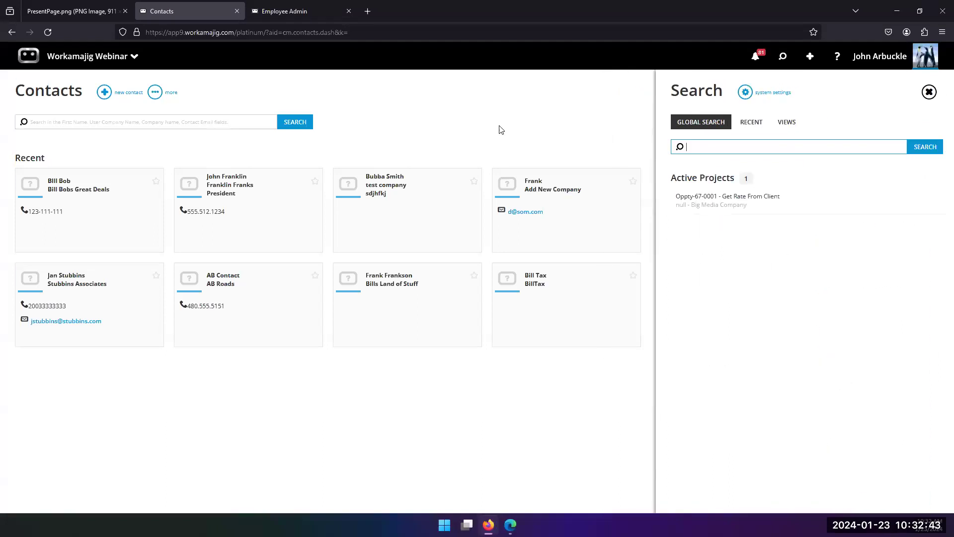
click(498, 120)
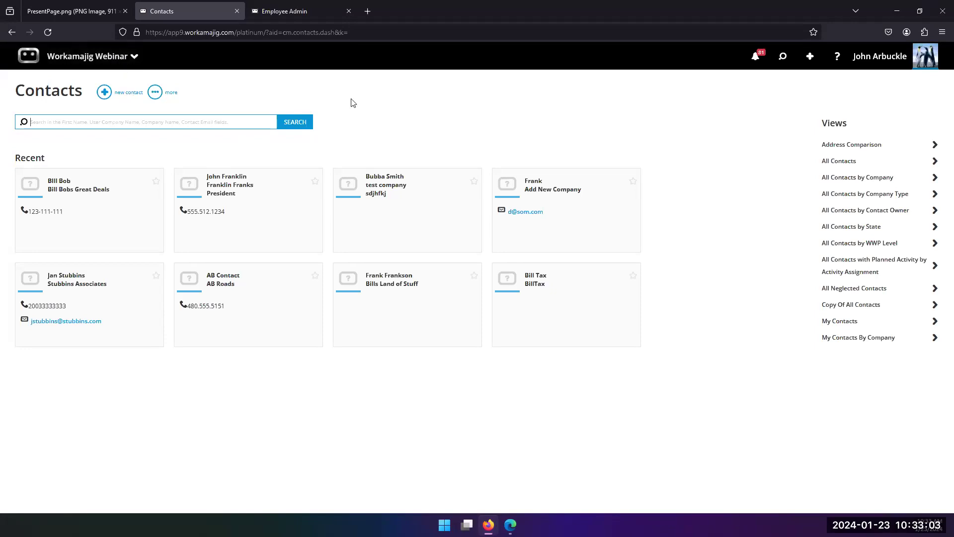
Step: Go to the Projects page and show its additional options
click(155, 98)
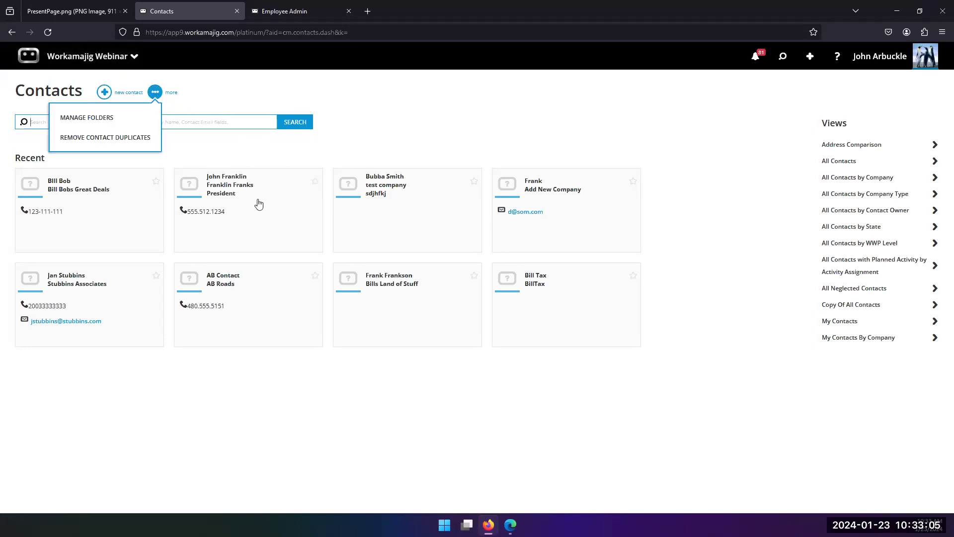
click(104, 58)
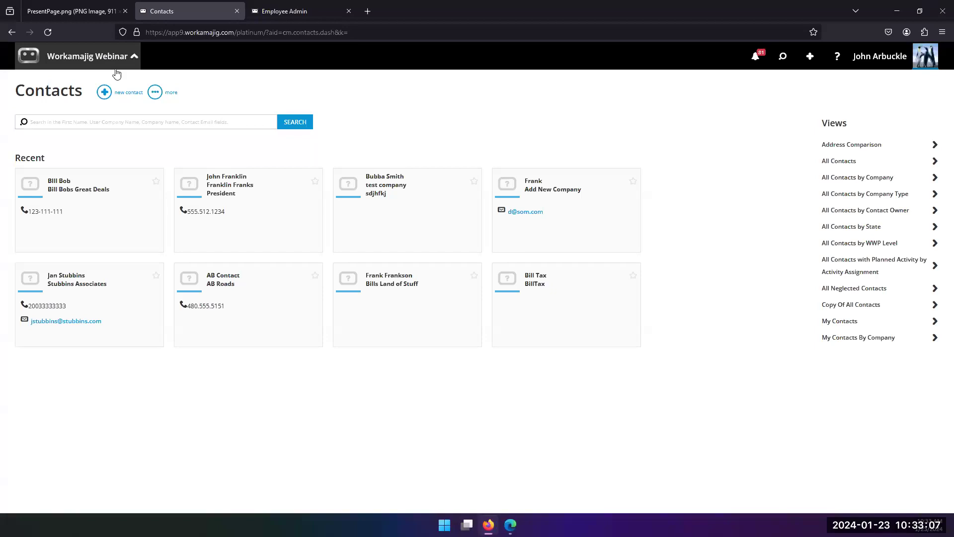
click(249, 193)
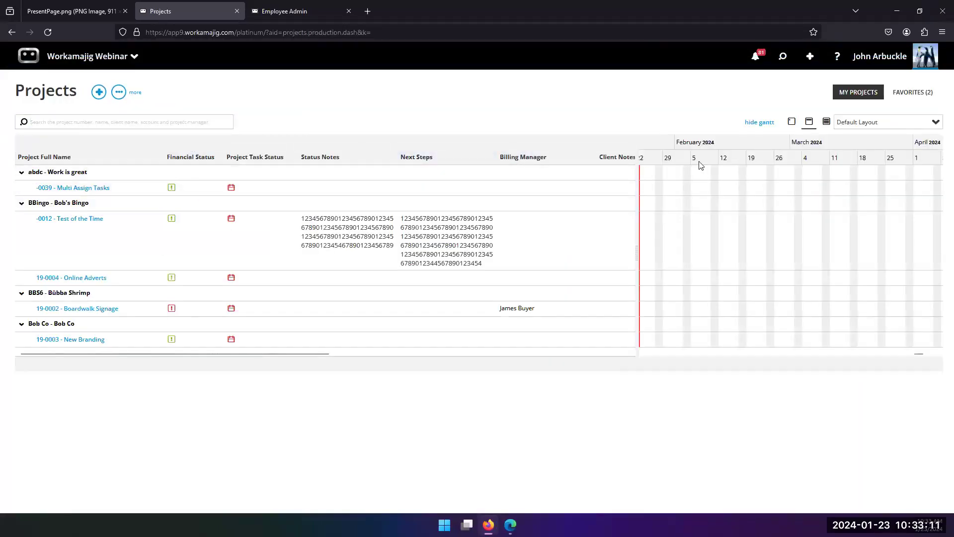
click(119, 94)
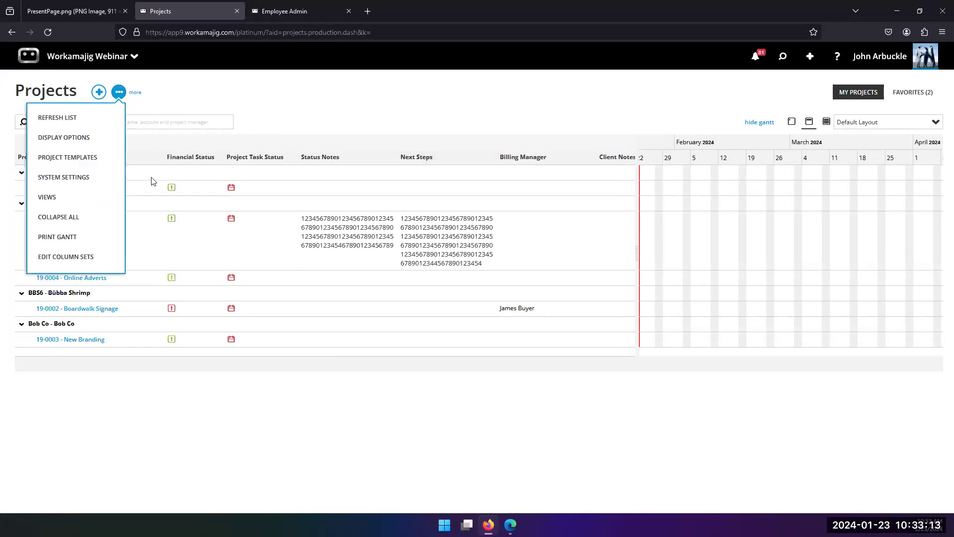